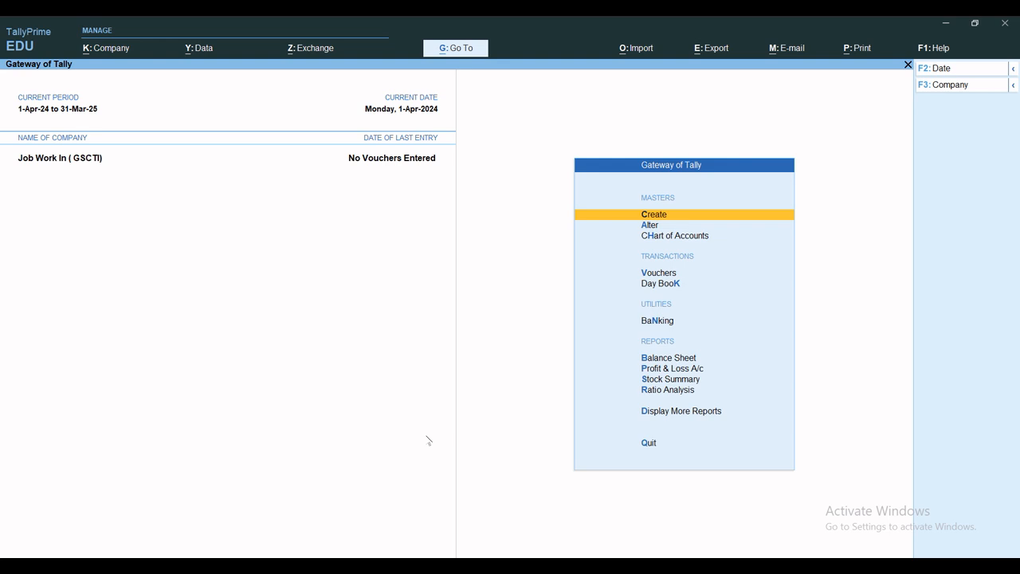
# Step: Review the company's alteration details and accept them
pyautogui.hotkey('alt', 'k')
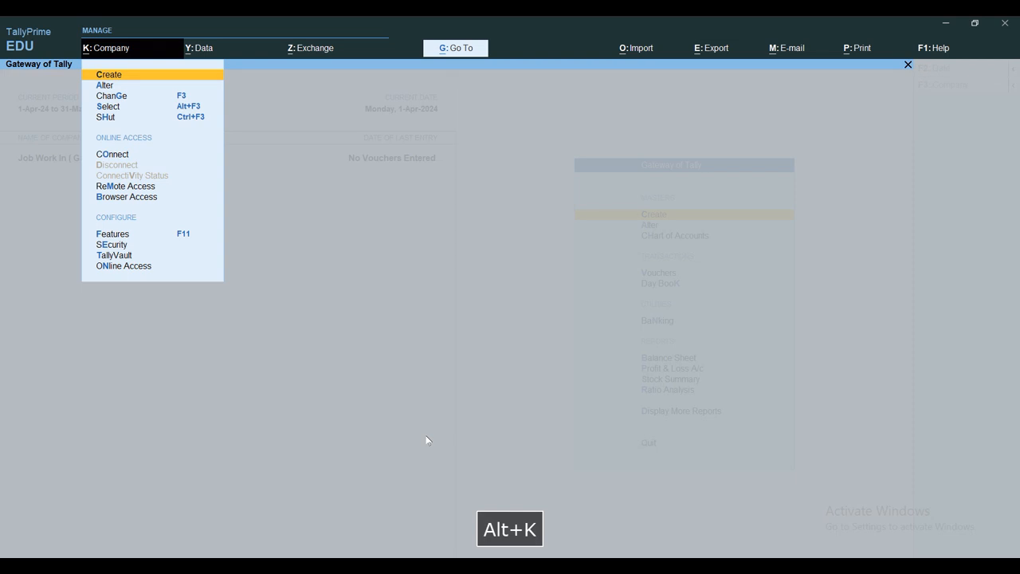
pyautogui.press('a')
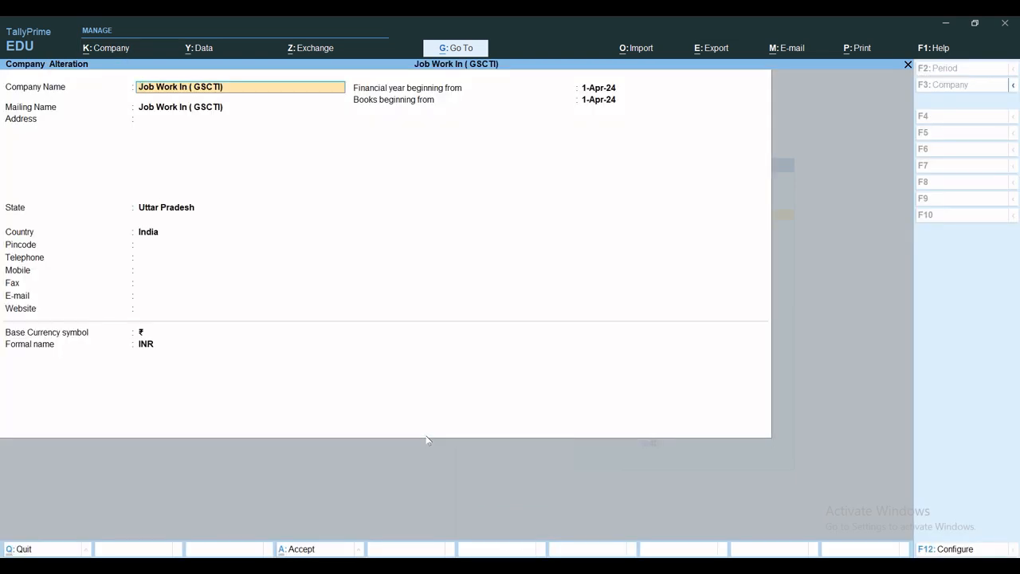
pyautogui.hotkey('ctrl', 'a')
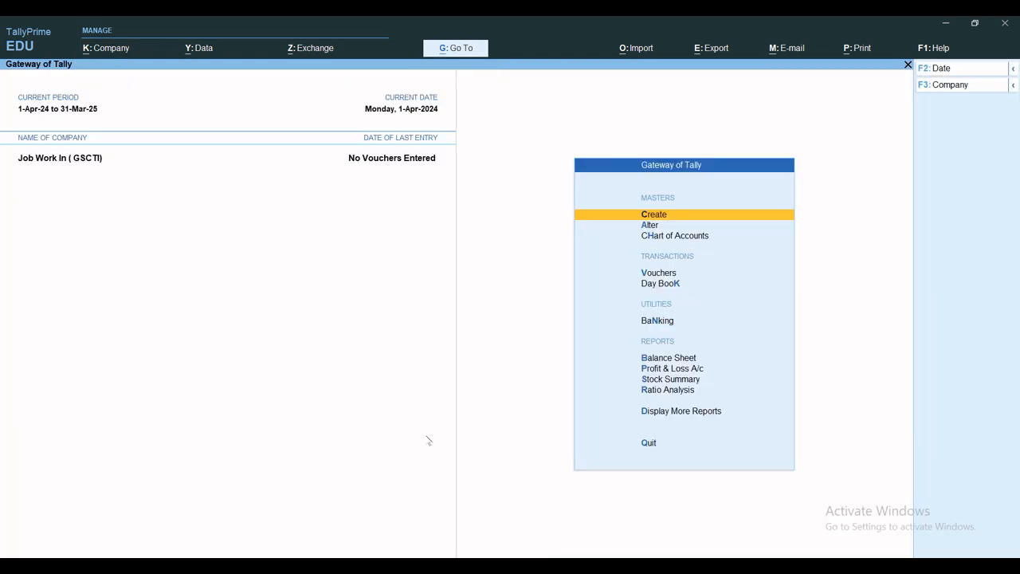
# Step: Check the company's inventory features, keeping job order processing, cost tracking and job costing enabled
pyautogui.press('F11')
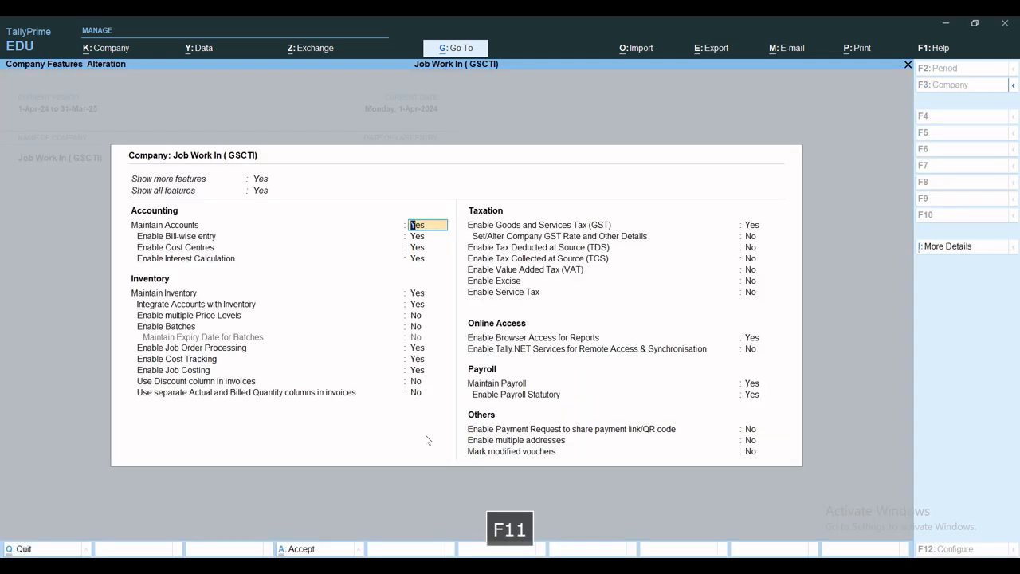
pyautogui.press('Return')
pyautogui.press('Return')
pyautogui.press('Return')
pyautogui.press('Return')
pyautogui.press('Return')
pyautogui.press('Return')
pyautogui.press('Return')
pyautogui.press('Return')
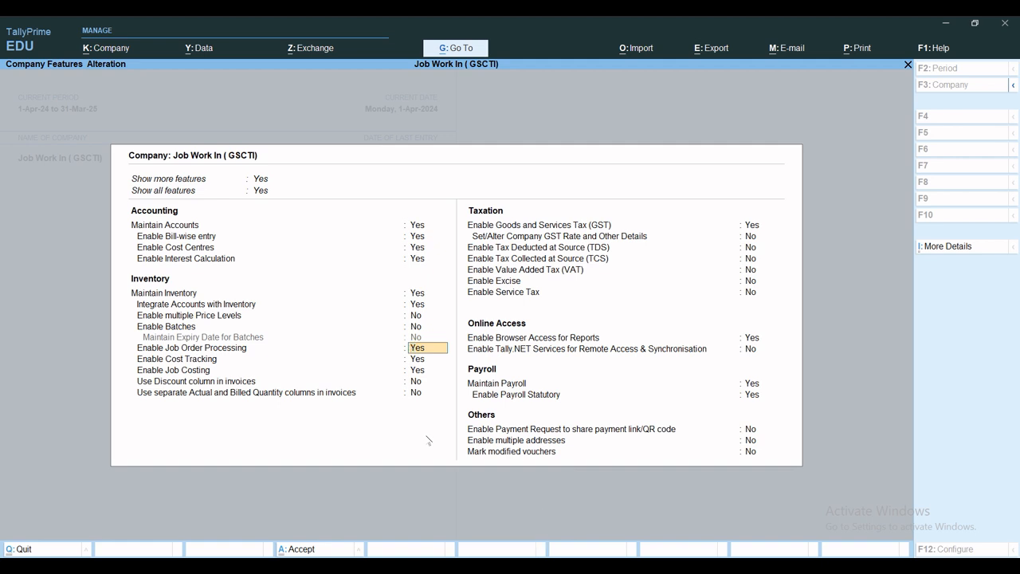
pyautogui.press('Return')
pyautogui.press('Return')
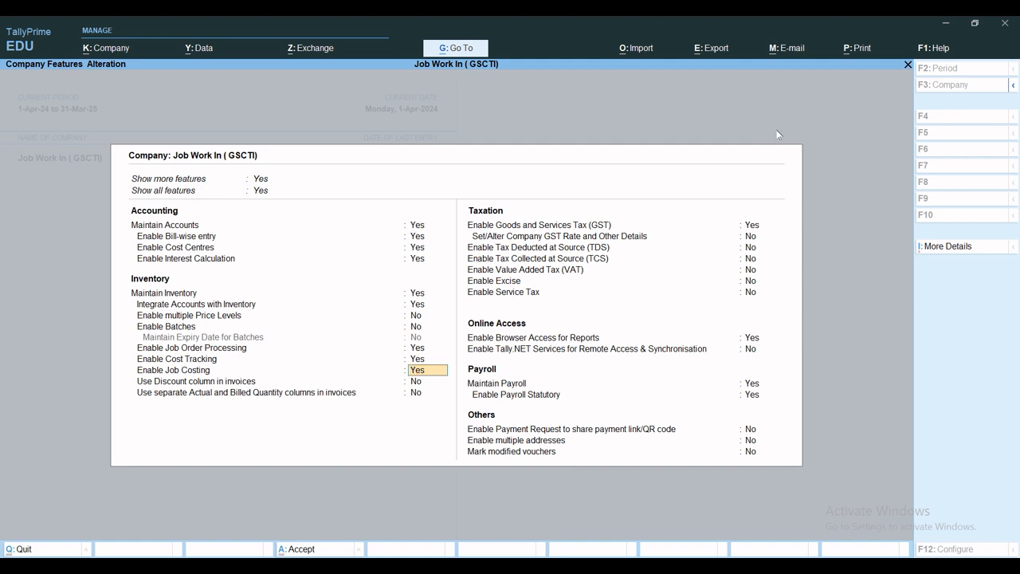
# Step: Enable GST with a Regular Uttar Pradesh registration, assessee of other territory set to Yes and GSTIN blank, and save the company features
pyautogui.click(749, 228)
pyautogui.press('y')
pyautogui.press('Return')
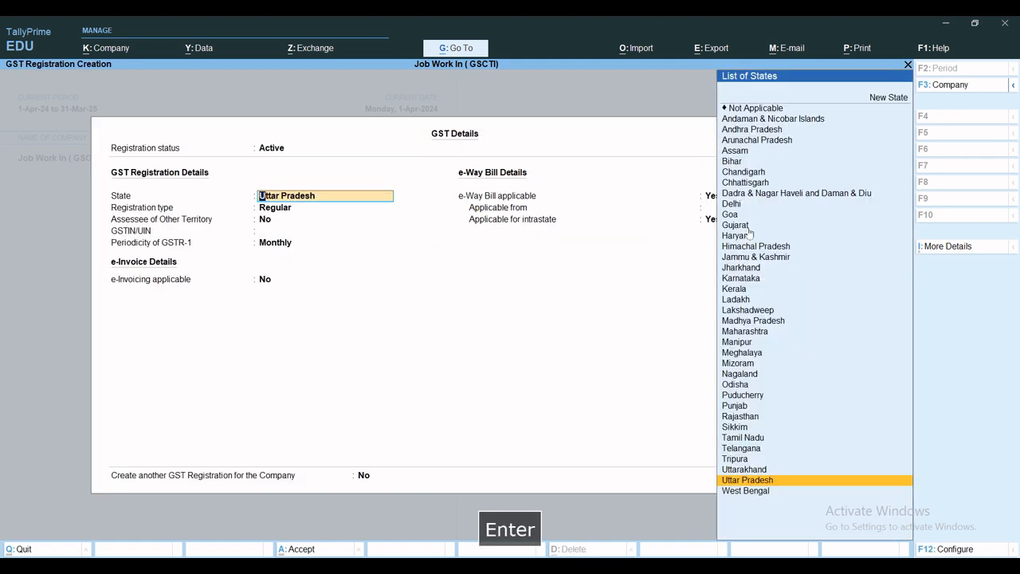
pyautogui.press('Return')
pyautogui.press('Return')
pyautogui.press('y')
pyautogui.press('Return')
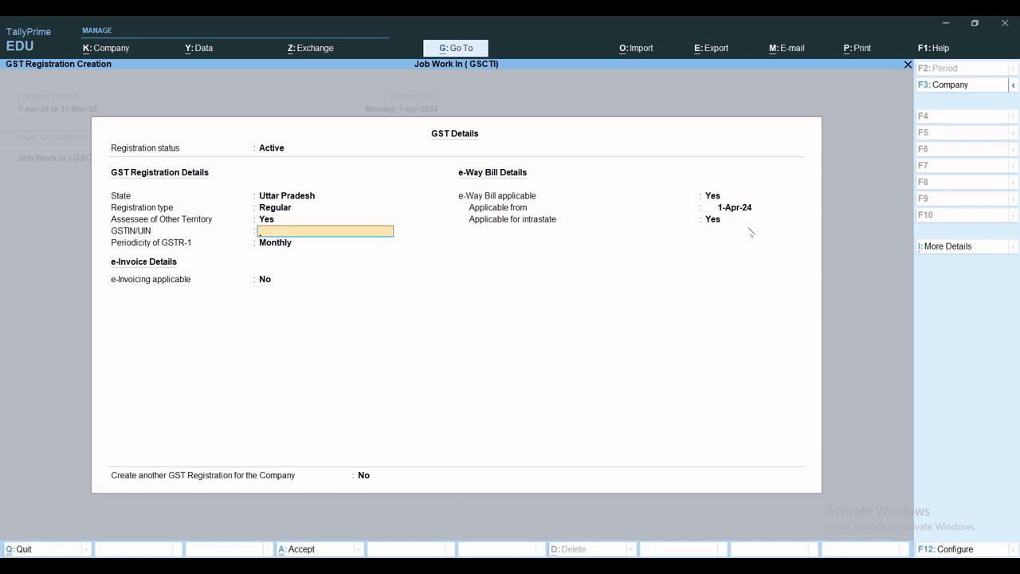
pyautogui.press('Return')
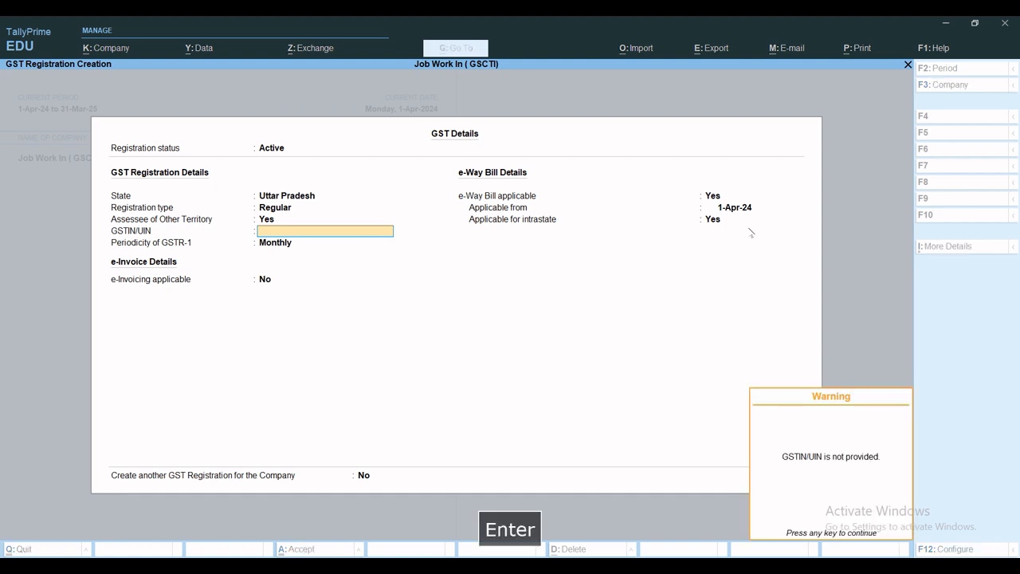
pyautogui.press('Return')
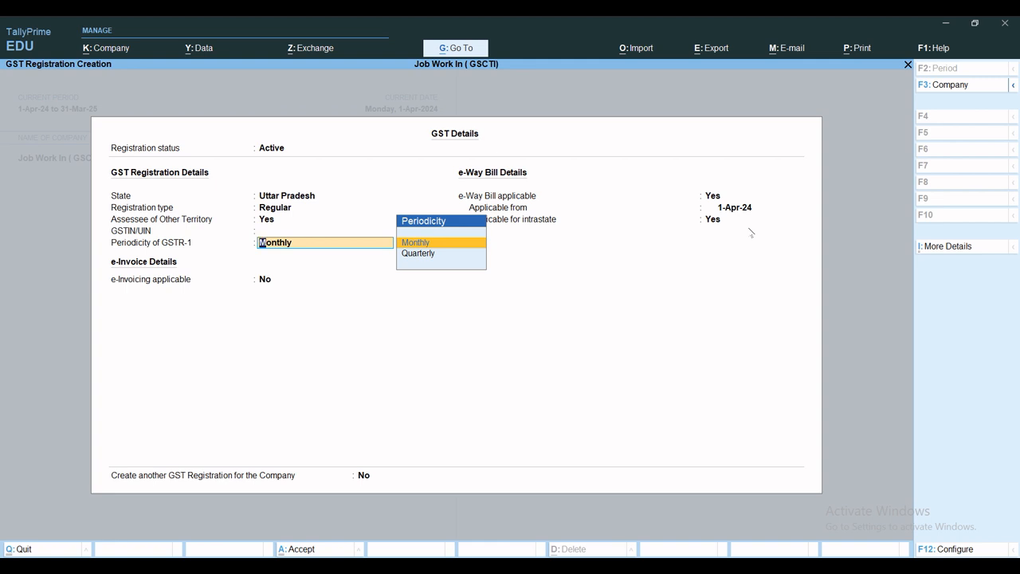
pyautogui.hotkey('ctrl', 'a')
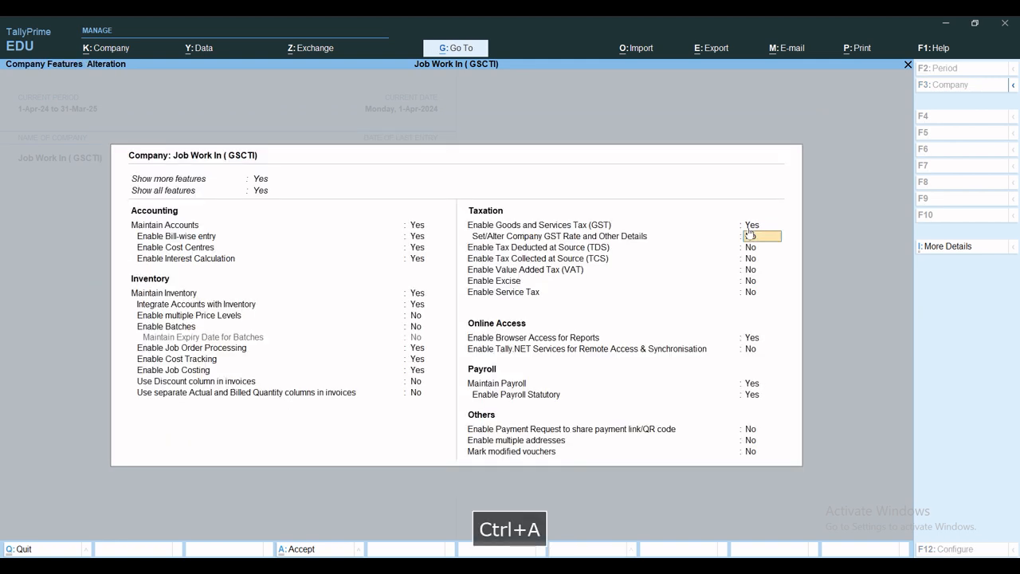
pyautogui.hotkey('ctrl', 'a')
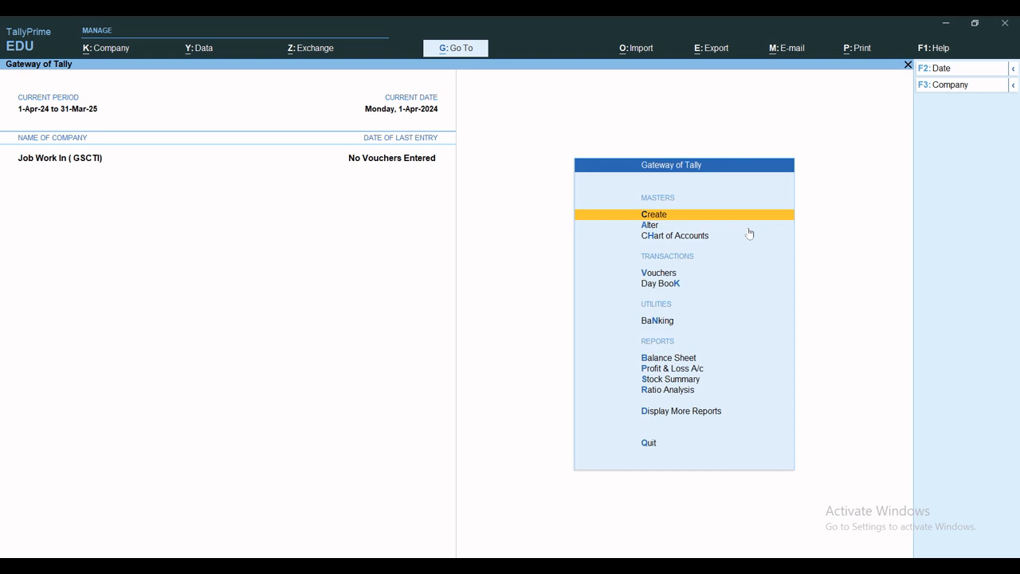
# Step: Start a new voucher type master named MFG Journal, without adding another language
pyautogui.press('c')
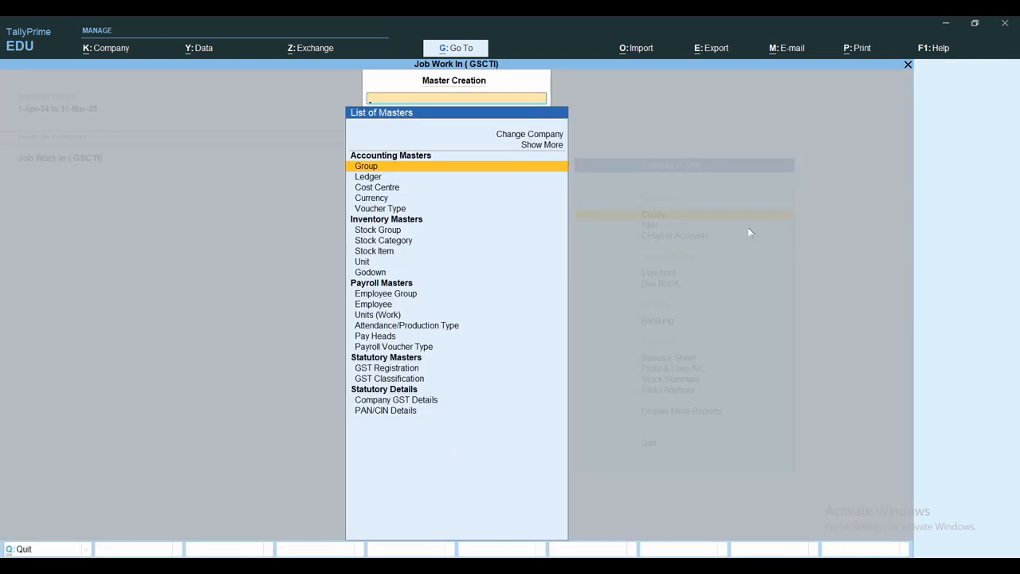
pyautogui.write('Vou')
pyautogui.press('Return')
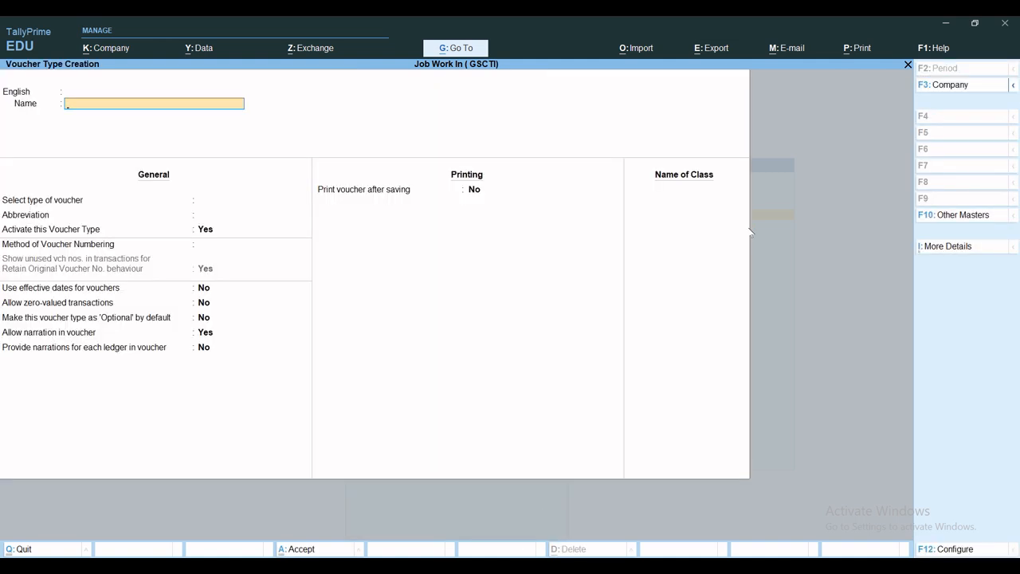
pyautogui.write('MG')
pyautogui.hotkey('shift', 'BackSpace')
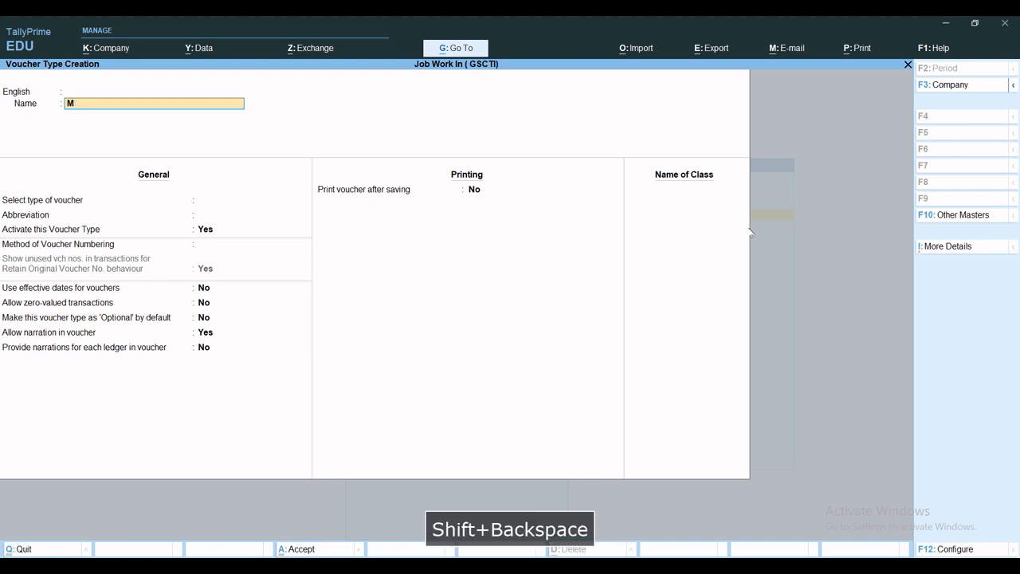
pyautogui.write('FG Jourt')
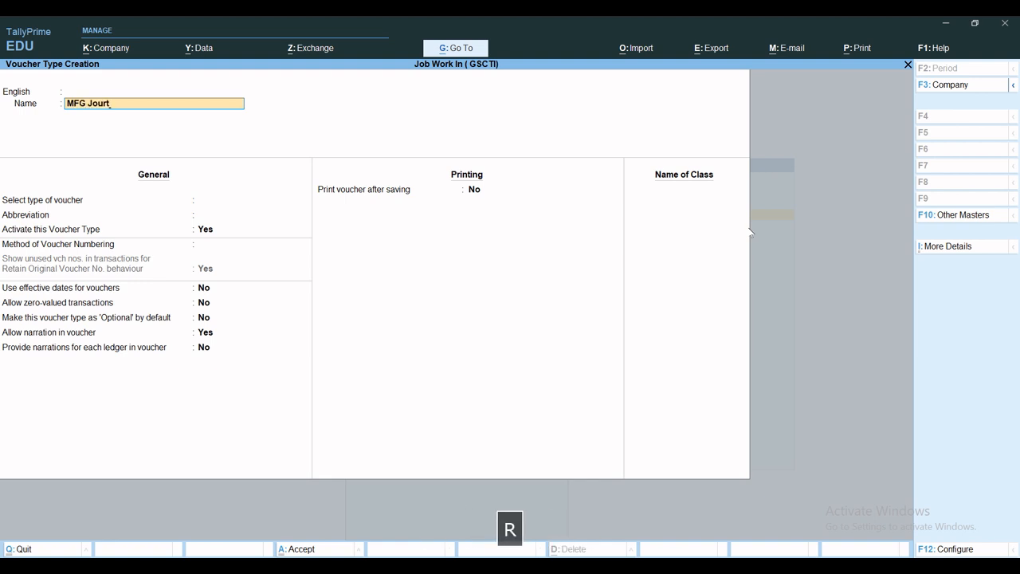
pyautogui.press('BackSpace')
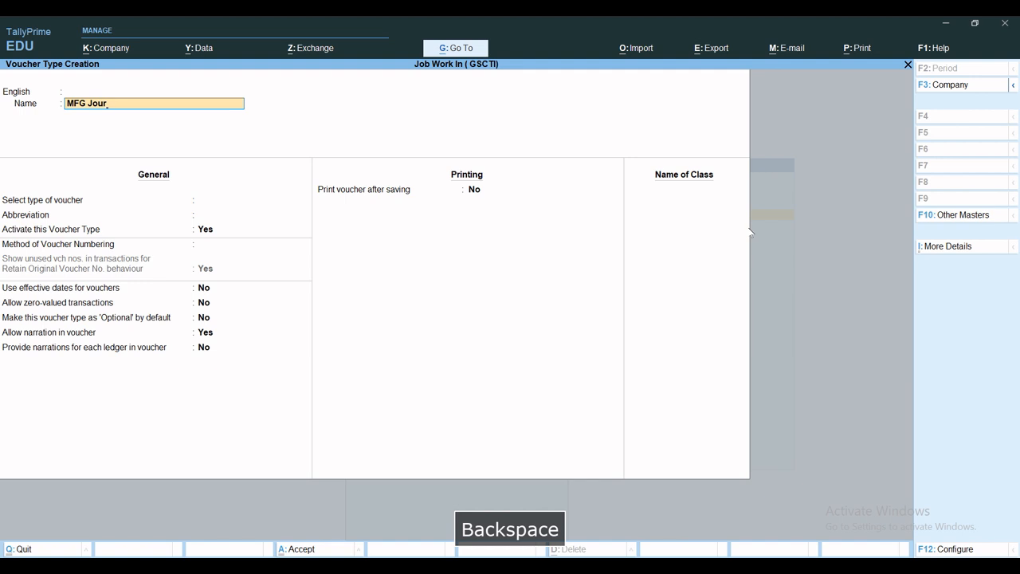
pyautogui.write('r')
pyautogui.press('BackSpace')
pyautogui.write('nal')
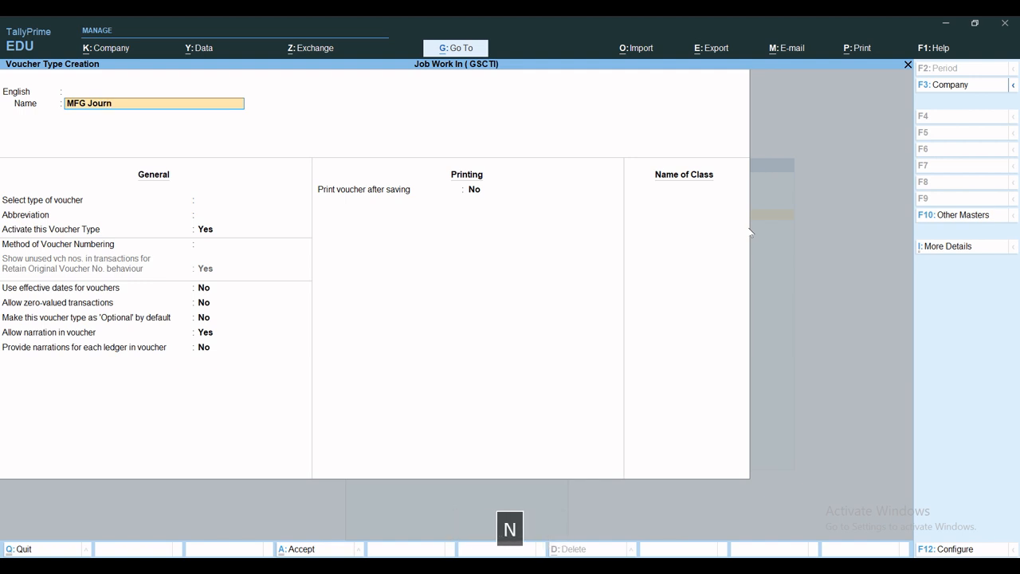
pyautogui.press('Return')
pyautogui.press('Return')
pyautogui.press('Return')
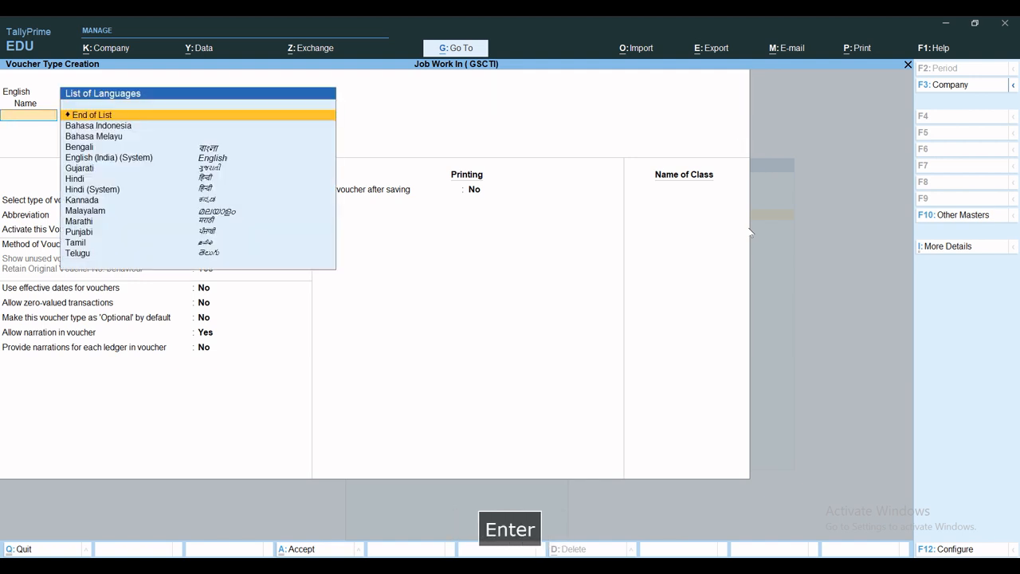
# Step: Base the new voucher type on Stock Journal, set it for use as a manufacturing journal, and save it
pyautogui.write('sto')
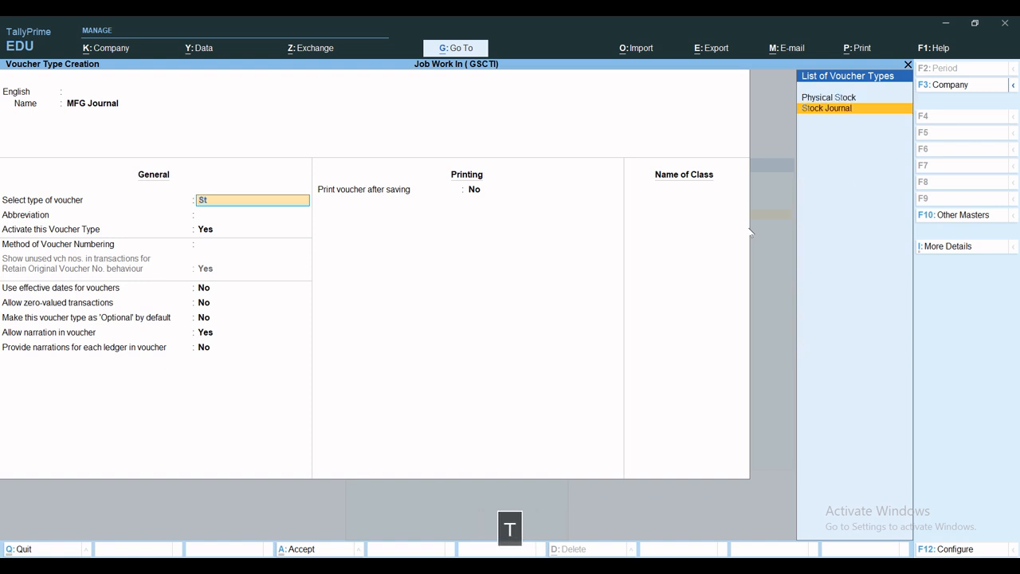
pyautogui.press('Return')
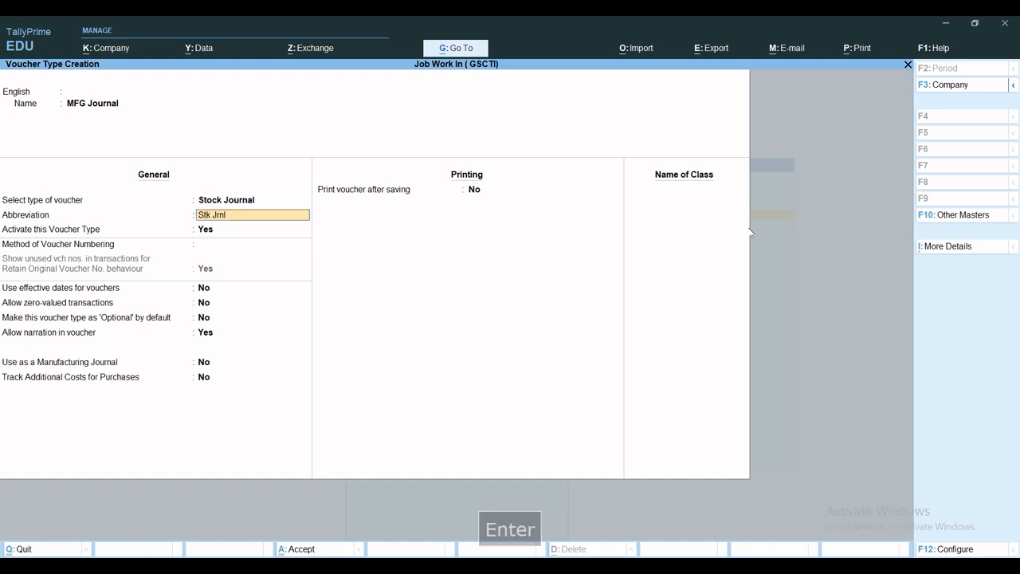
pyautogui.press('Return')
pyautogui.press('Return')
pyautogui.press('Return')
pyautogui.press('Return')
pyautogui.press('Return')
pyautogui.press('Return')
pyautogui.press('Return')
pyautogui.press('Return')
pyautogui.press('Return')
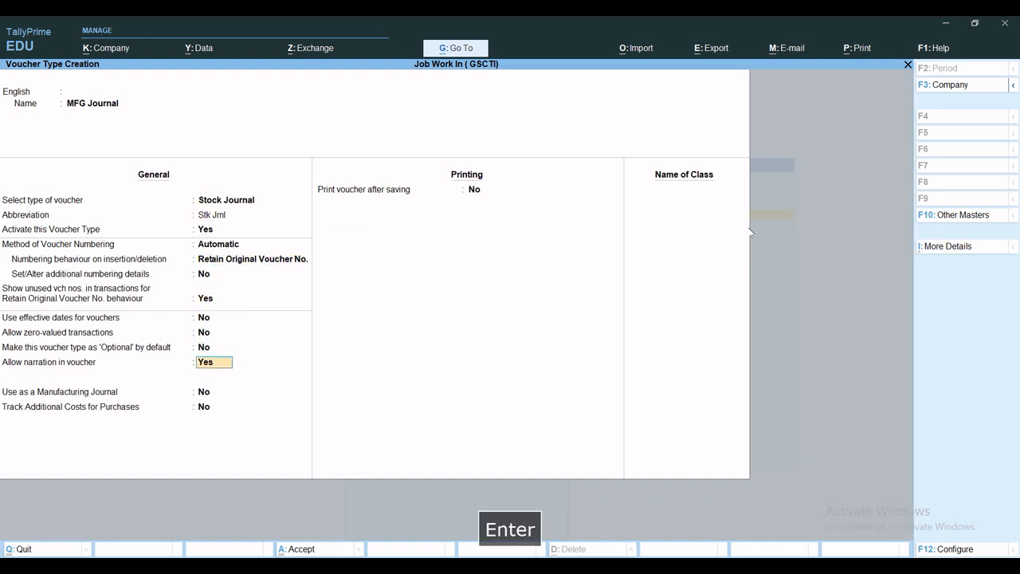
pyautogui.write('y')
pyautogui.press('Return')
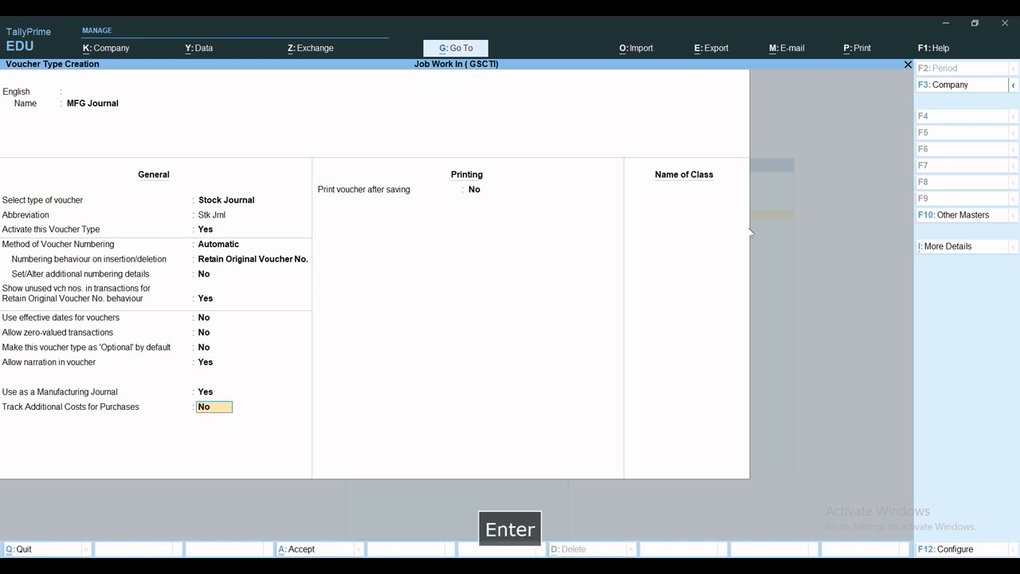
pyautogui.hotkey('ctrl', 'a')
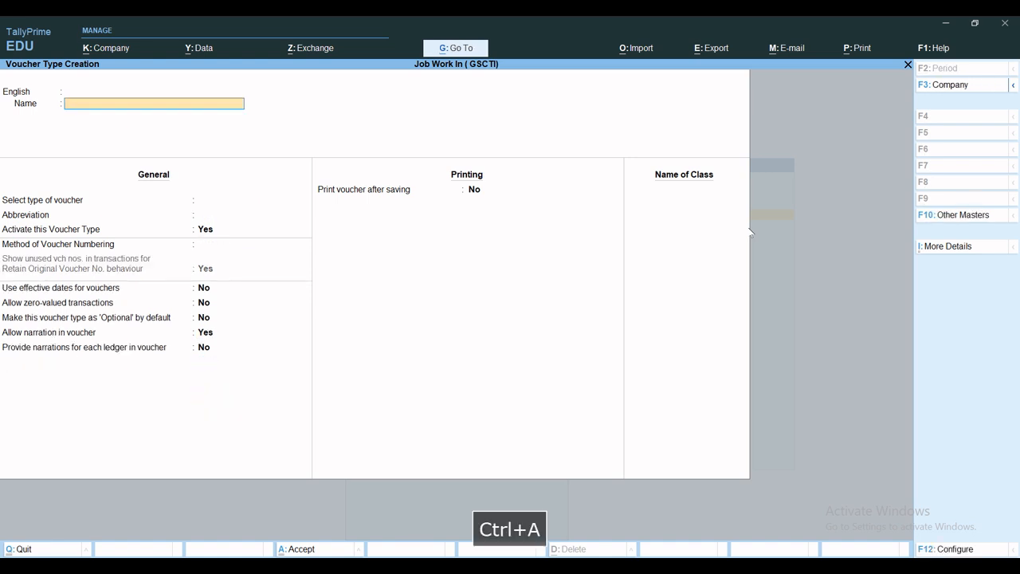
pyautogui.press('Escape')
pyautogui.press('Escape')
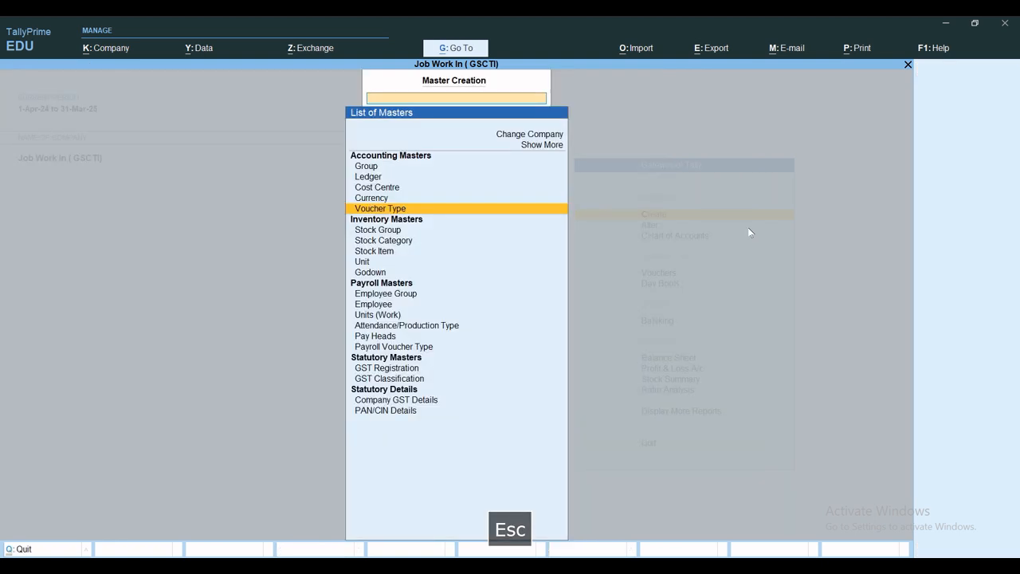
pyautogui.press('Escape')
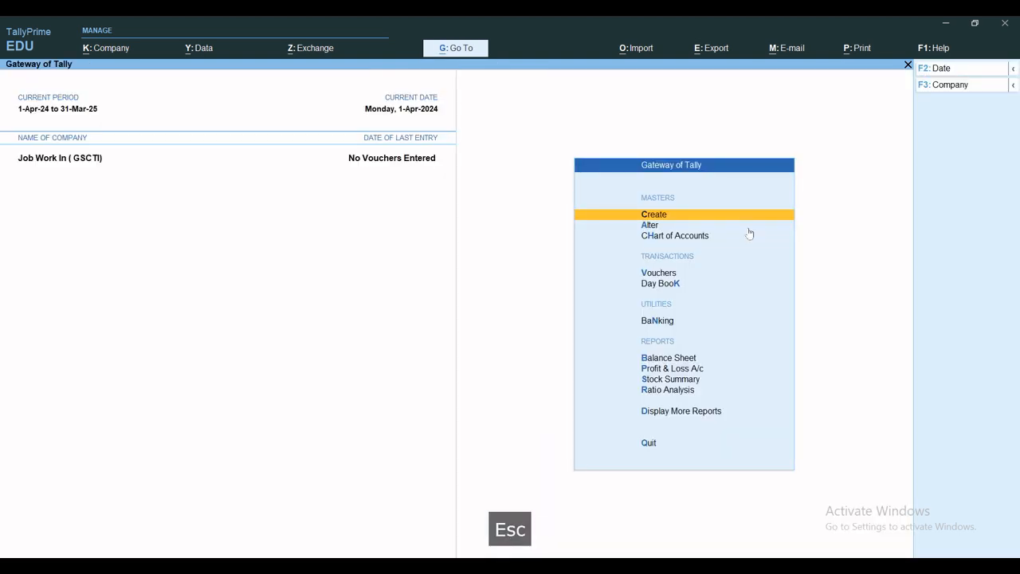
# Step: Alter the Material In voucher type, setting Use for job work and Use for Job Work In to Yes, and save it
pyautogui.write('a')
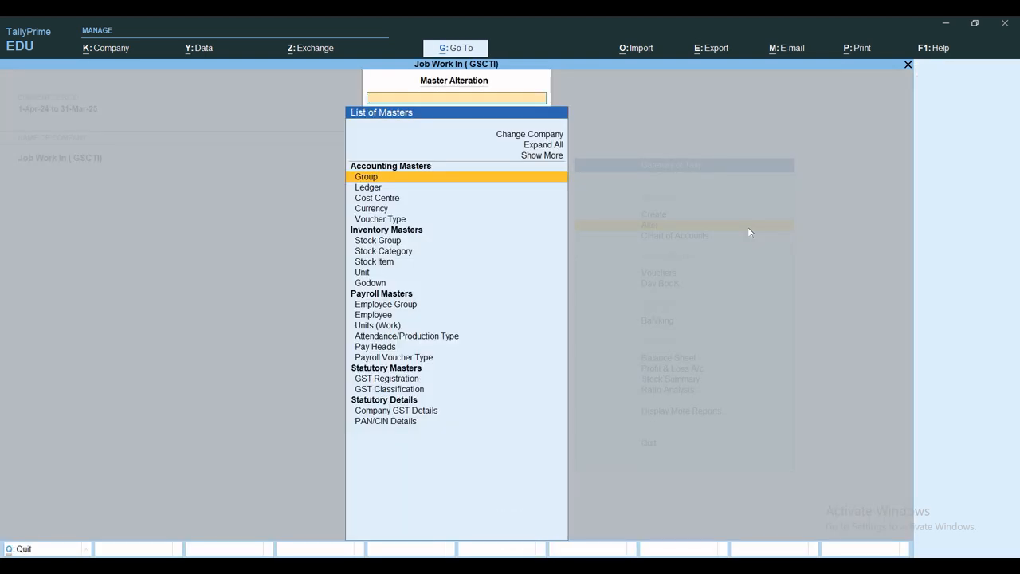
pyautogui.write('vo')
pyautogui.press('Return')
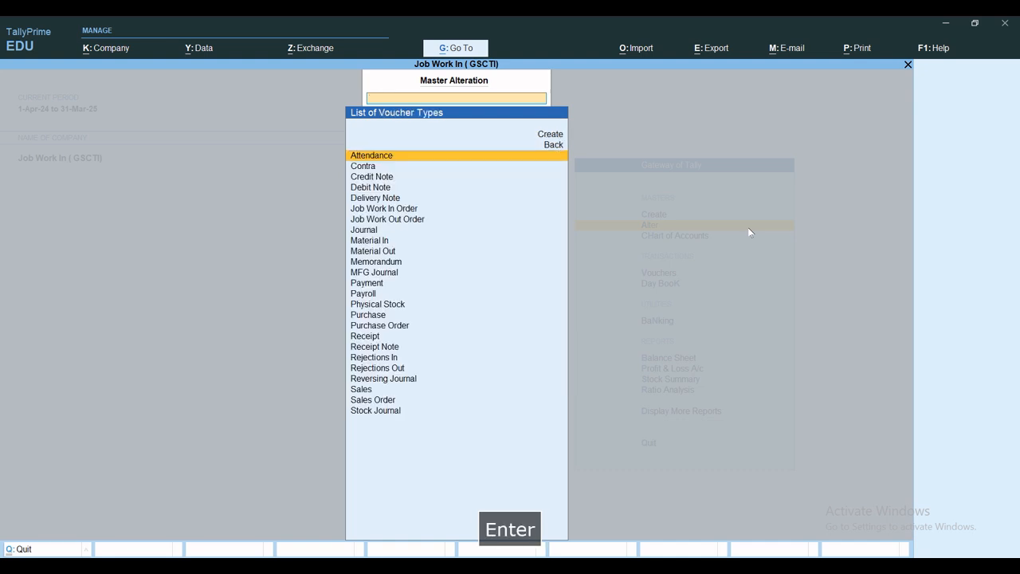
pyautogui.write('Ma')
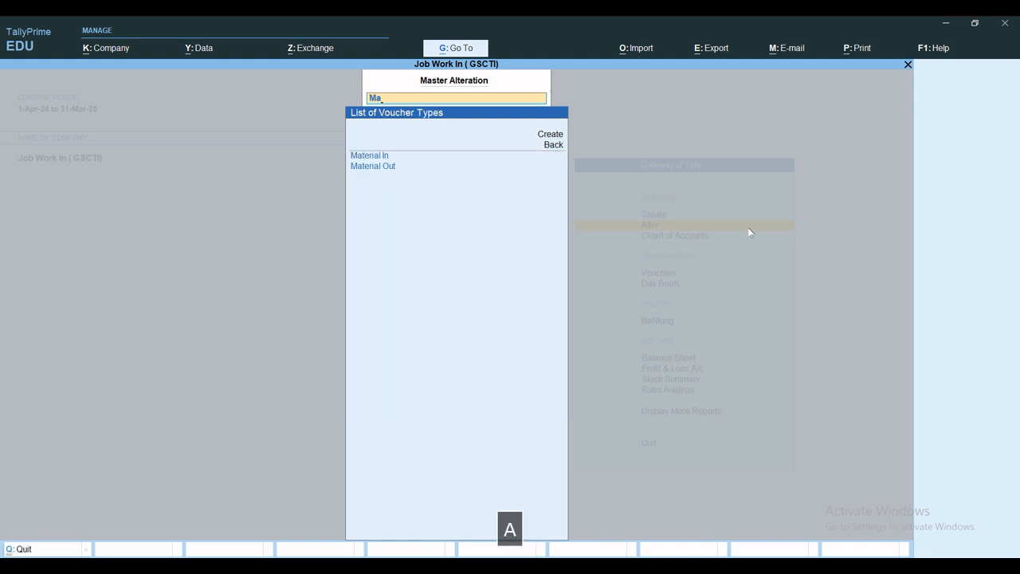
pyautogui.press('Return')
pyautogui.press('Return')
pyautogui.press('Return')
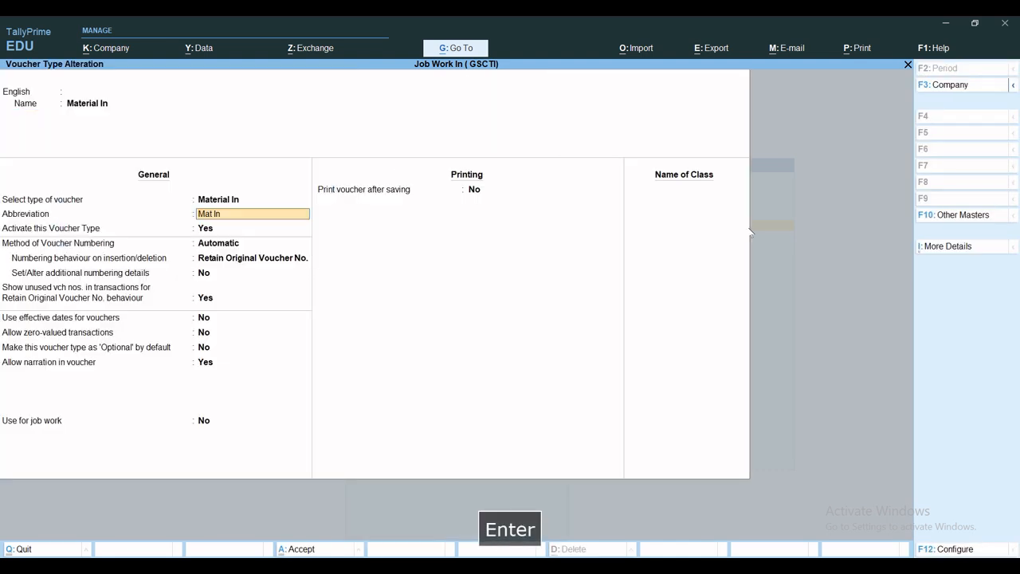
pyautogui.press('Return')
pyautogui.press('Return')
pyautogui.press('Return')
pyautogui.press('Return')
pyautogui.press('Return')
pyautogui.press('Return')
pyautogui.press('Return')
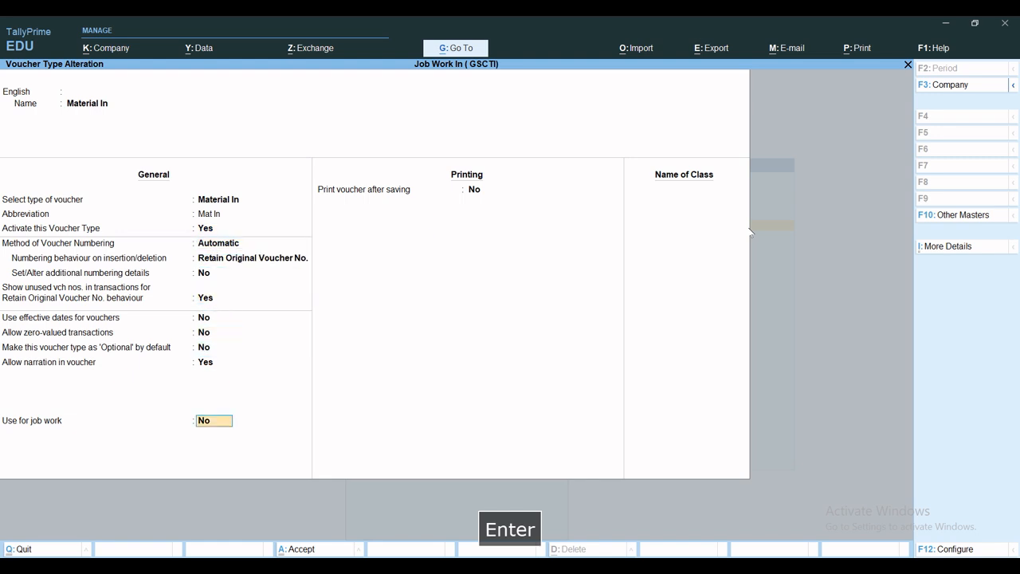
pyautogui.press('y')
pyautogui.press('Return')
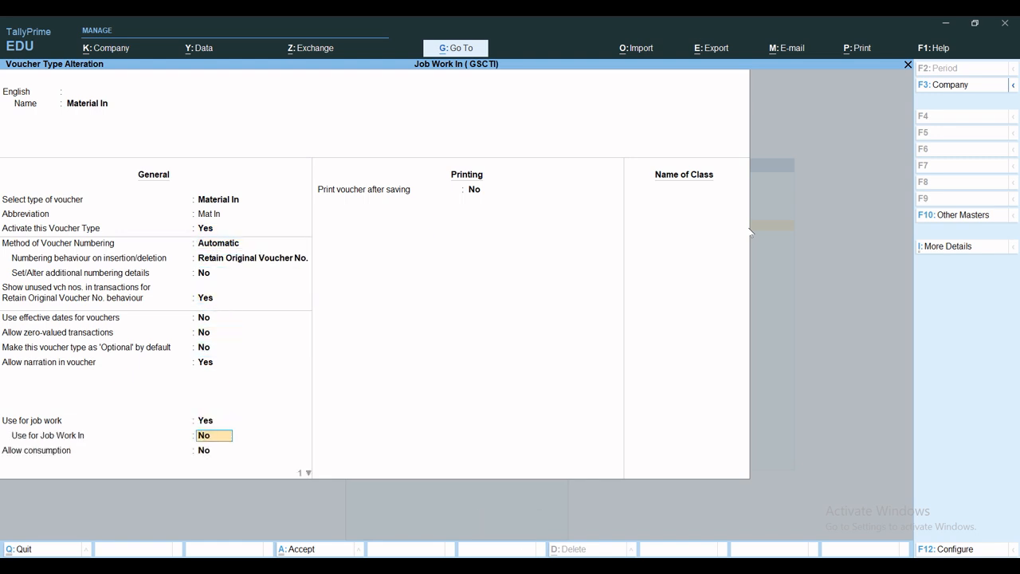
pyautogui.press('y')
pyautogui.press('Return')
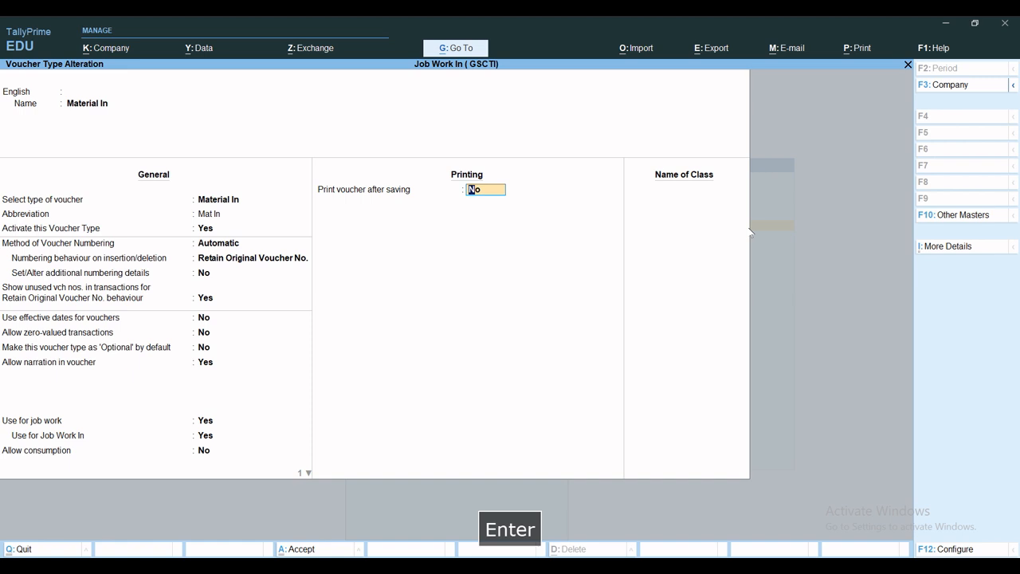
pyautogui.hotkey('ctrl', 'a')
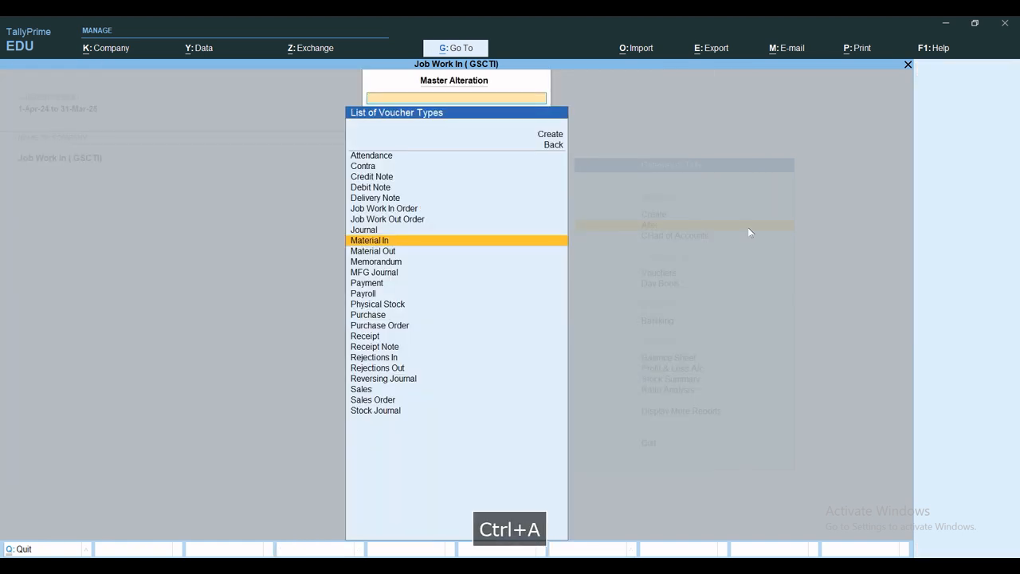
# Step: Alter the Material Out voucher type, setting Use for job work and Use for Job Work In to Yes, save it and leave master alteration
pyautogui.press('Down')
pyautogui.press('Return')
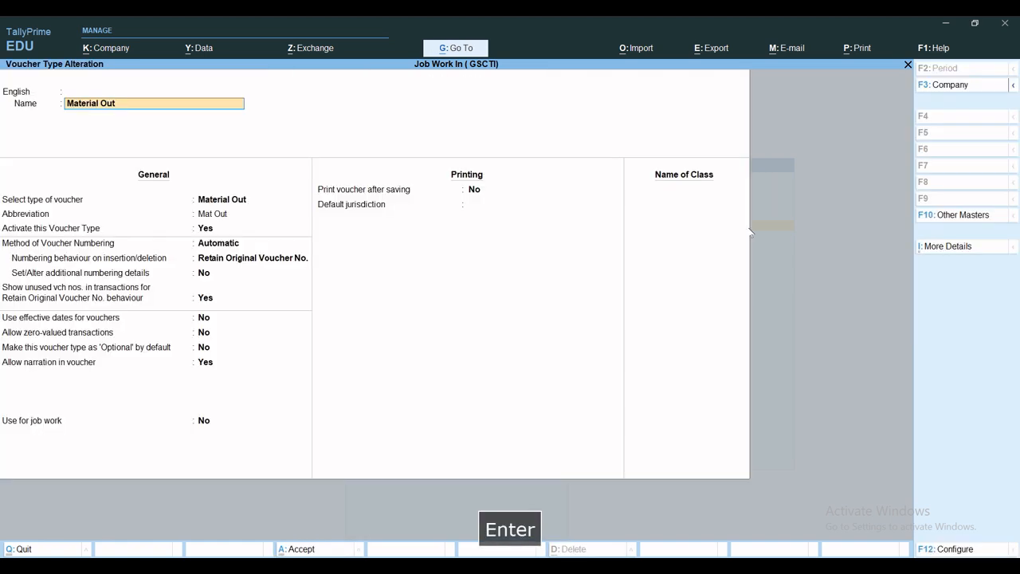
pyautogui.press('Return')
pyautogui.press('Return')
pyautogui.press('Return')
pyautogui.press('Return')
pyautogui.press('Return')
pyautogui.press('Return')
pyautogui.press('Return')
pyautogui.press('Return')
pyautogui.press('Return')
pyautogui.press('Return')
pyautogui.press('Return')
pyautogui.press('Return')
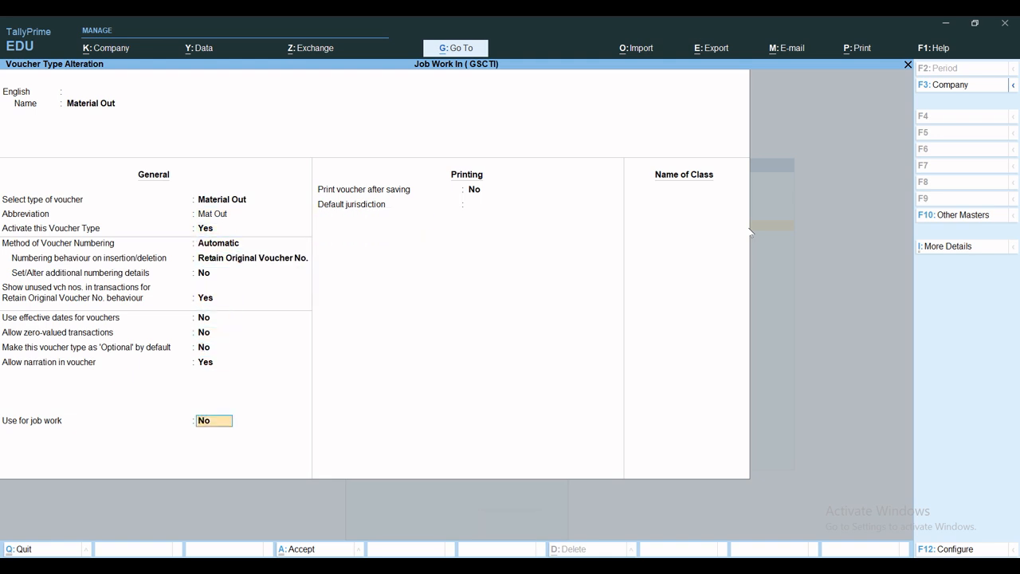
pyautogui.write('y')
pyautogui.press('Return')
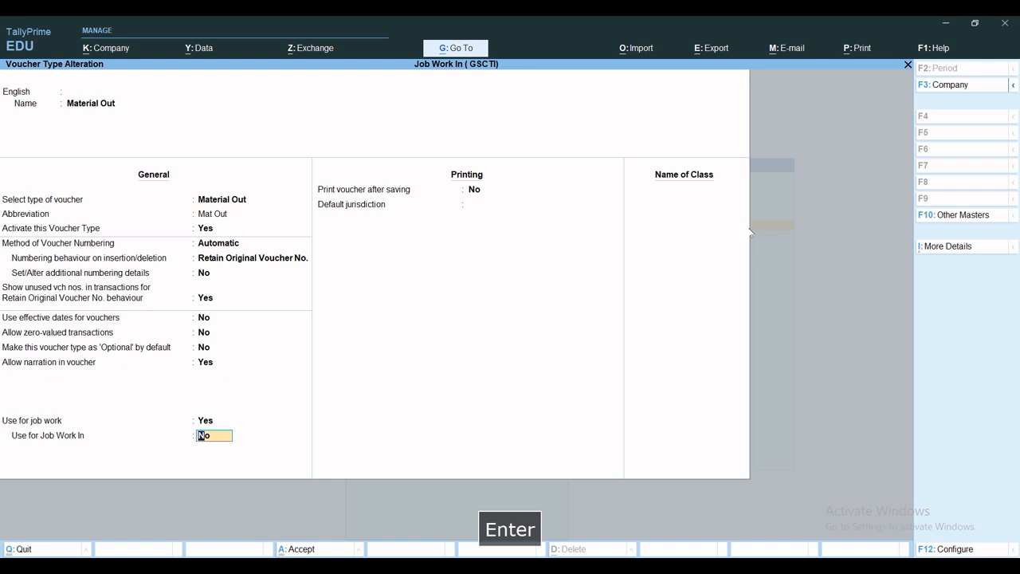
pyautogui.write('y')
pyautogui.press('Return')
pyautogui.hotkey('ctrl', 'a')
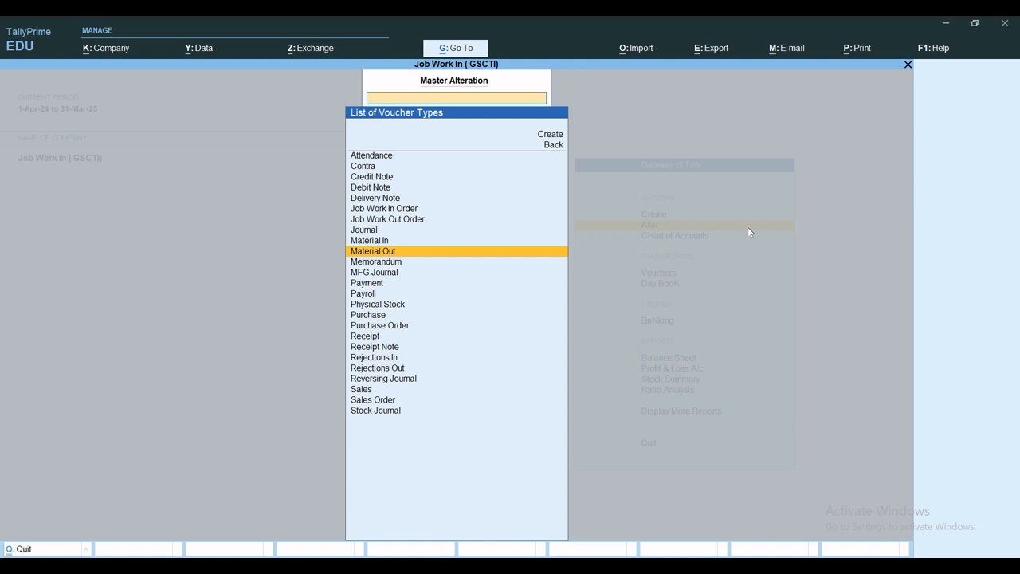
pyautogui.press('Escape')
pyautogui.press('Escape')
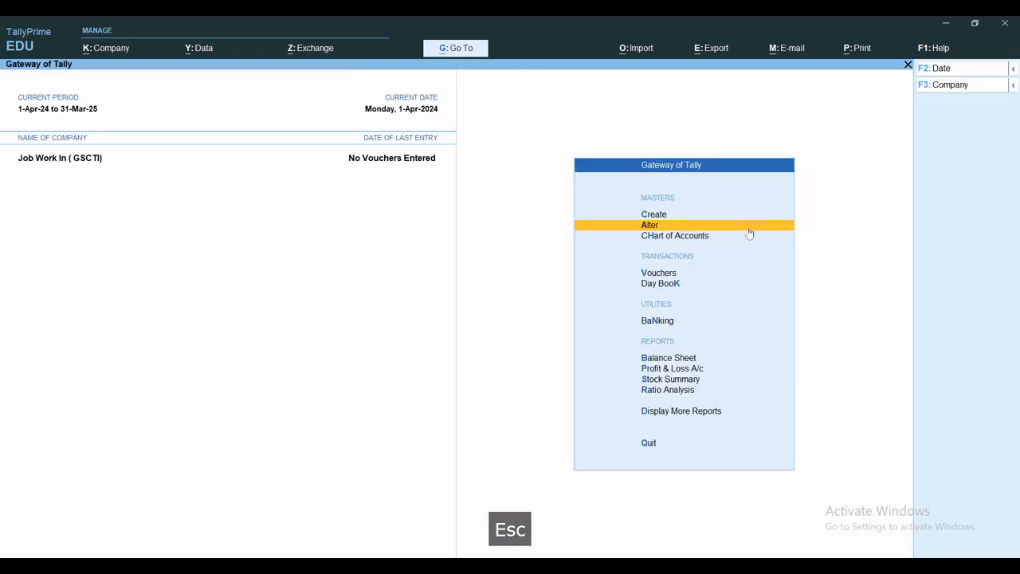
# Step: Create a new godown named Scrap Godown under Primary and save it
pyautogui.write('c')
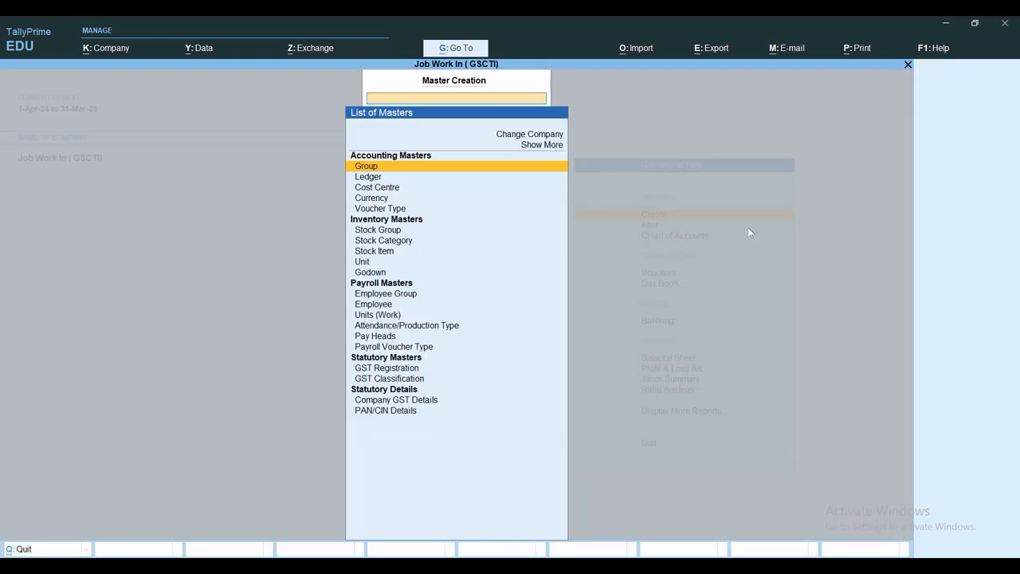
pyautogui.write('Go')
pyautogui.press('Return')
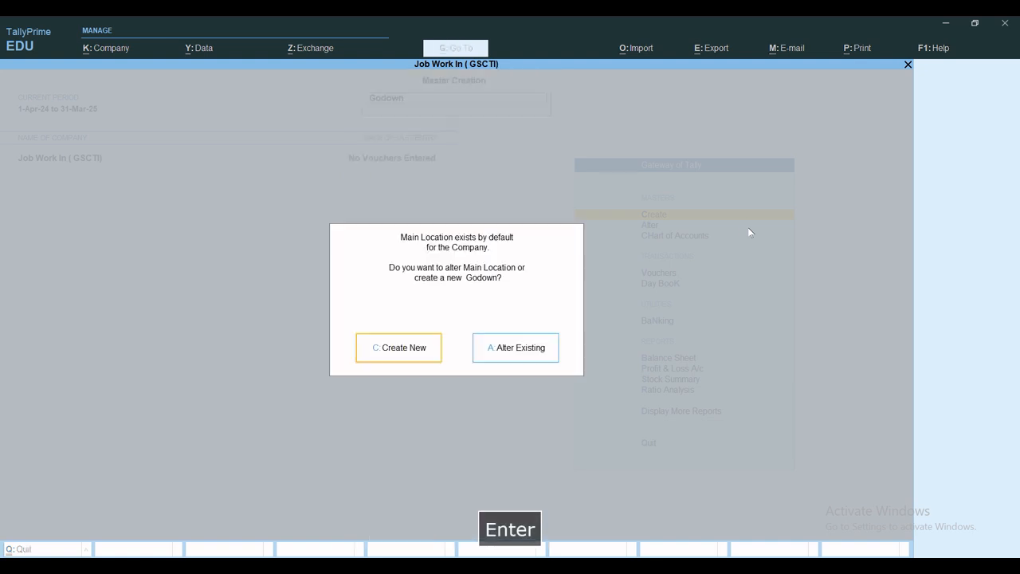
pyautogui.press('Return')
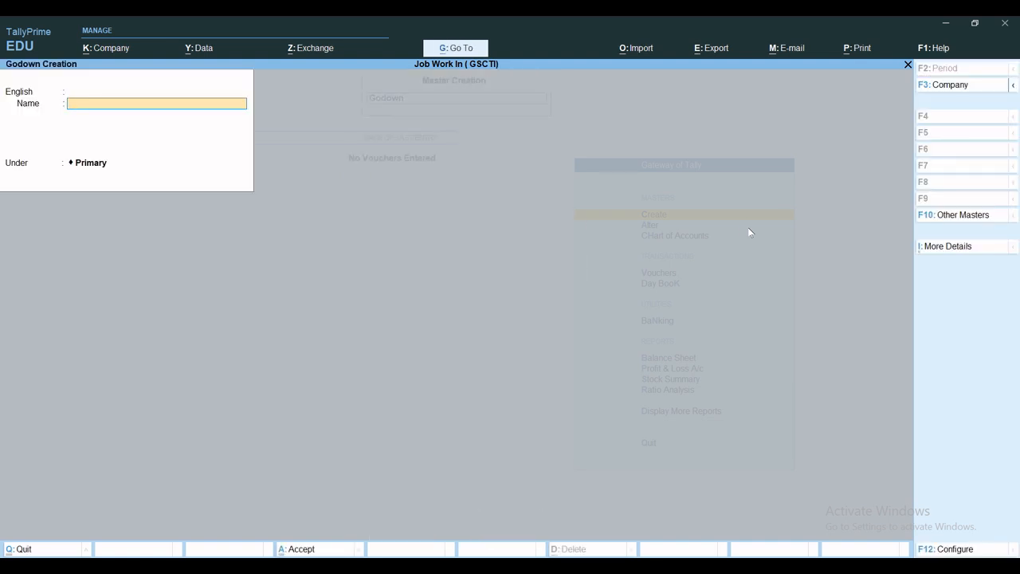
pyautogui.write('Scrap ')
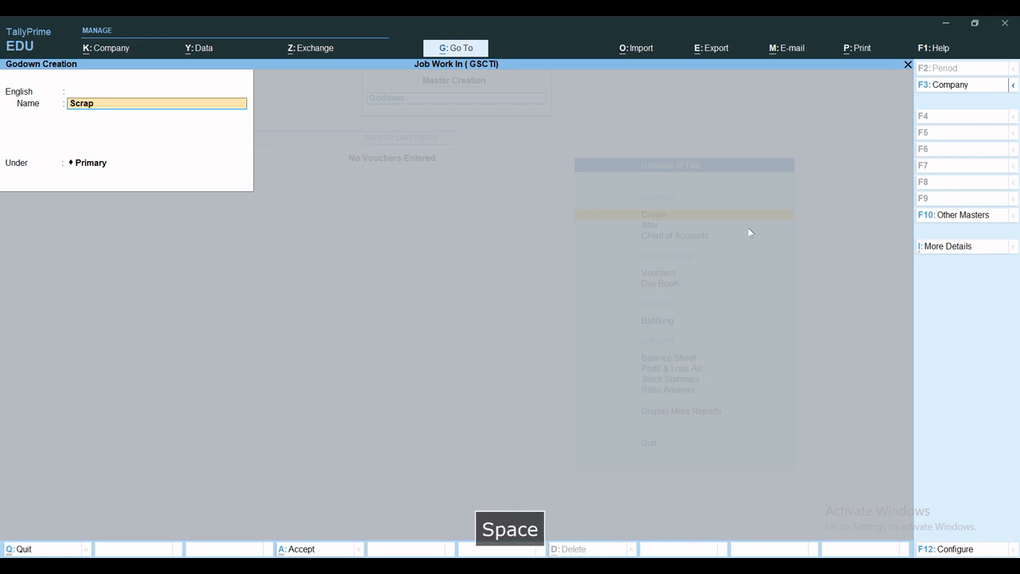
pyautogui.write('Godown')
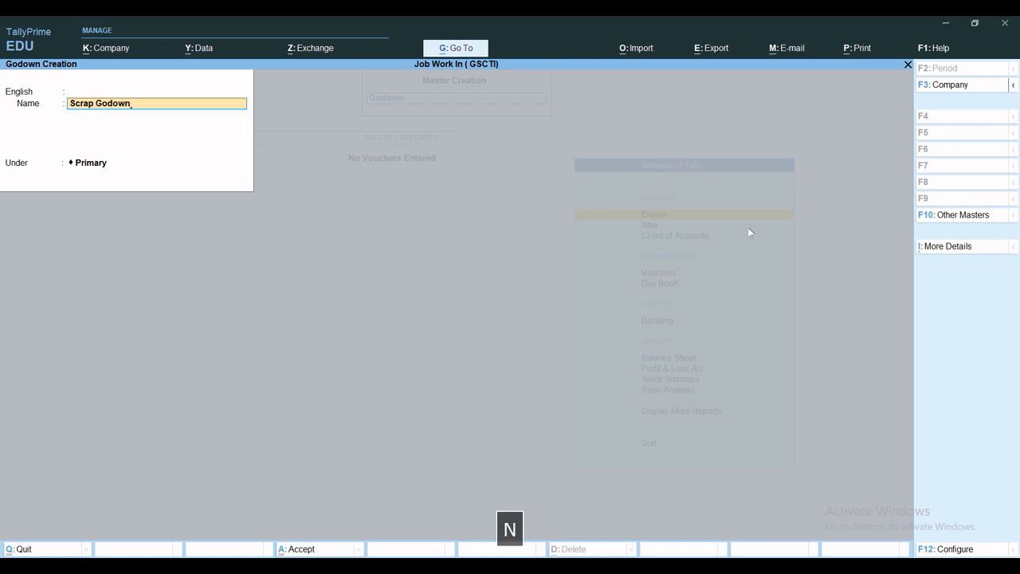
pyautogui.hotkey('ctrl', 'a')
# Step: Create a godown named Finish Goods Godown under Primary and save it
pyautogui.write('G')
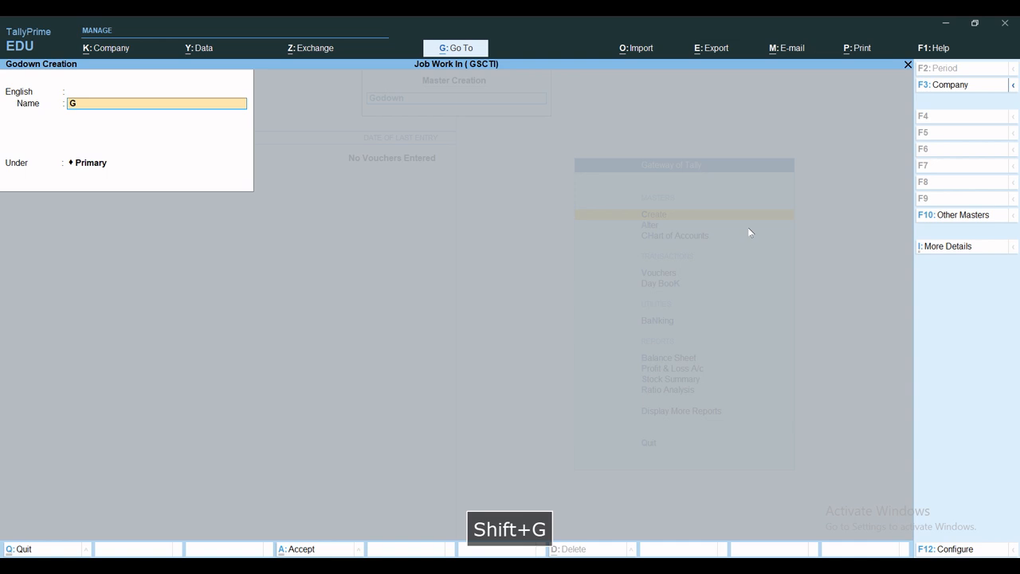
pyautogui.press('BackSpace')
pyautogui.write('Finish ')
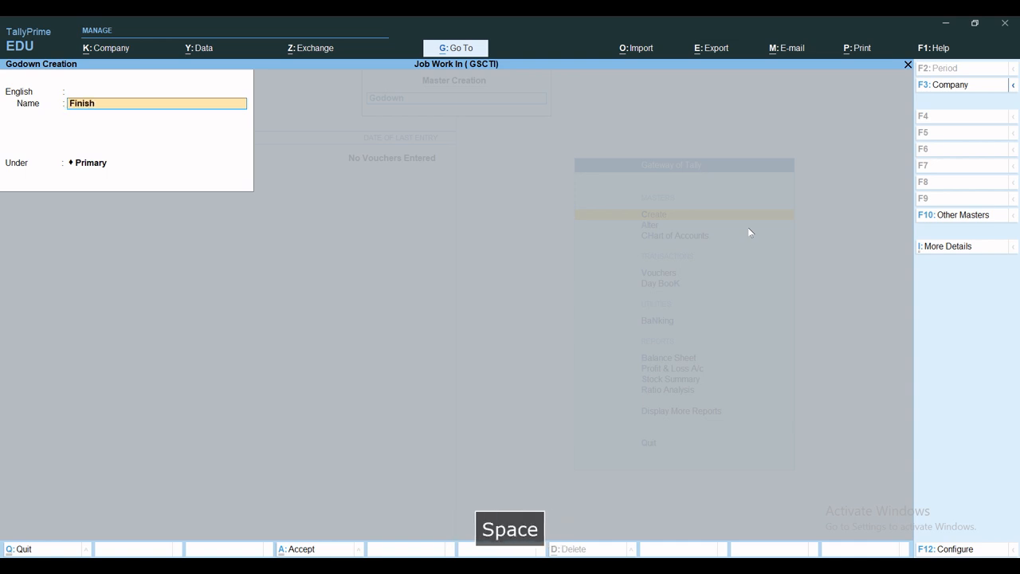
pyautogui.write('Goods Godown')
pyautogui.hotkey('ctrl', 'a')
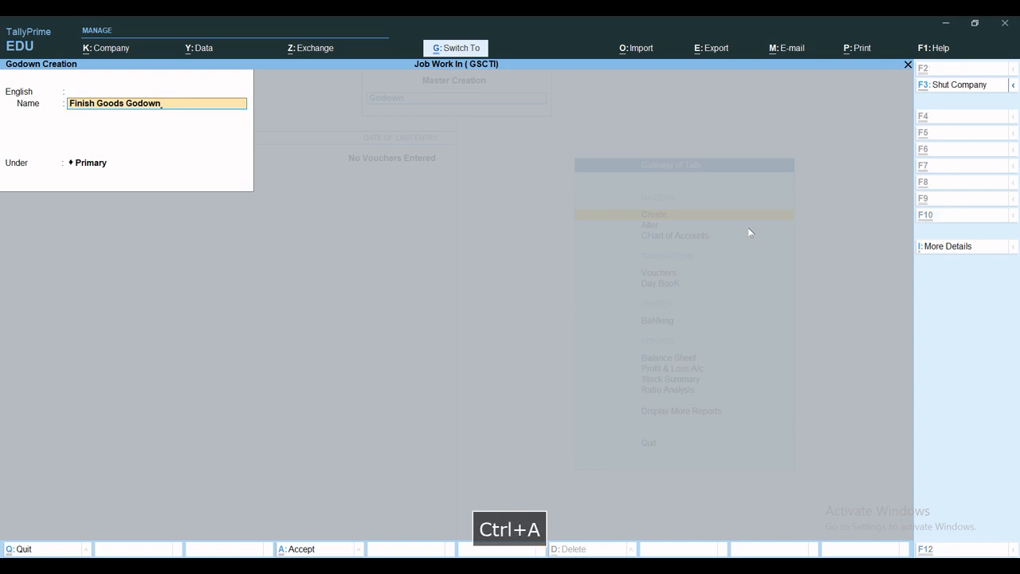
# Step: Create a godown named Raw Material Godown under Primary and save it
pyautogui.write('Raw')
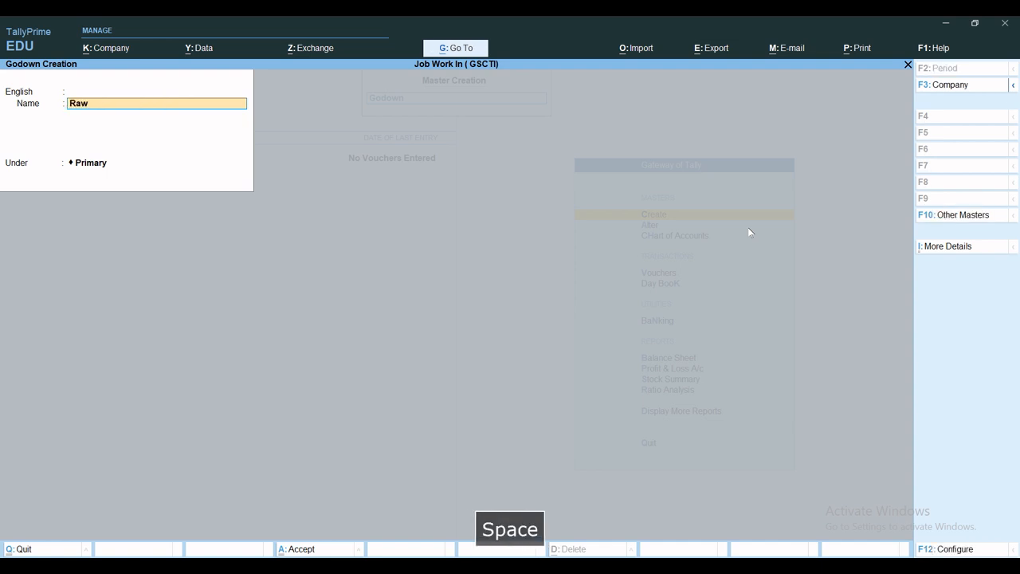
pyautogui.write(' Material Godown')
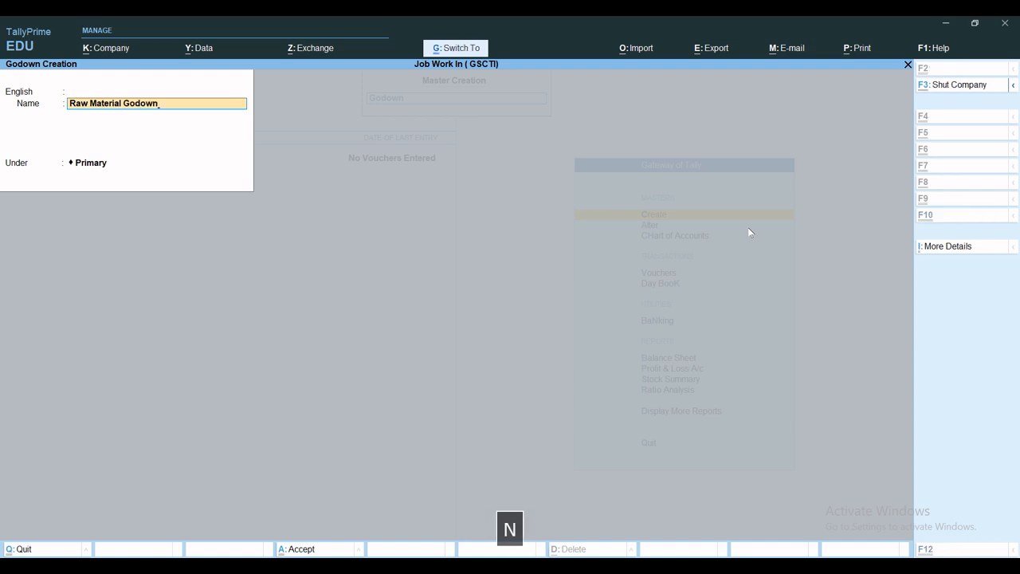
pyautogui.hotkey('ctrl', 'a')
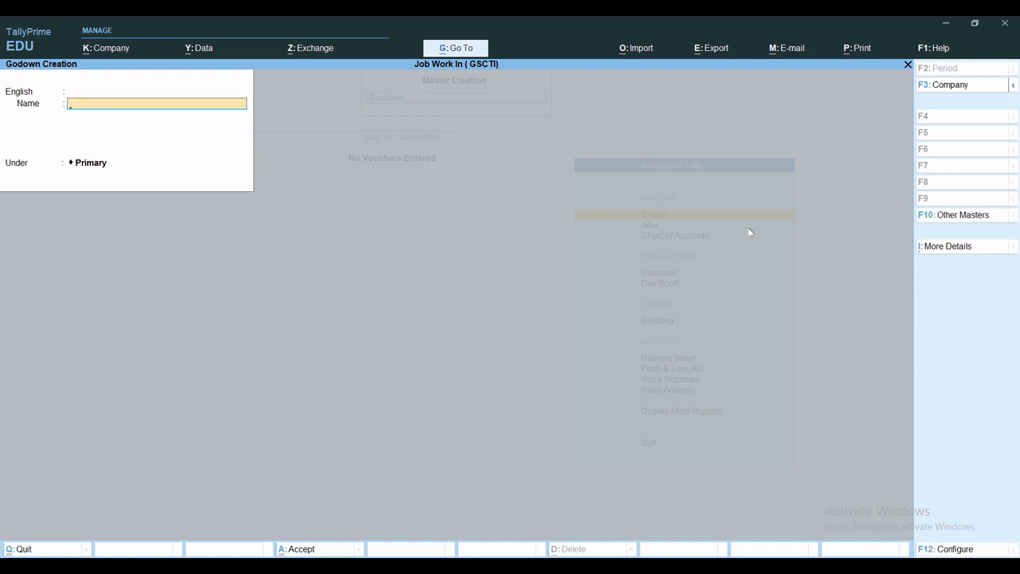
# Step: Create a godown named Job Work Godown under Primary, save it and leave godown creation
pyautogui.write('Job Wo')
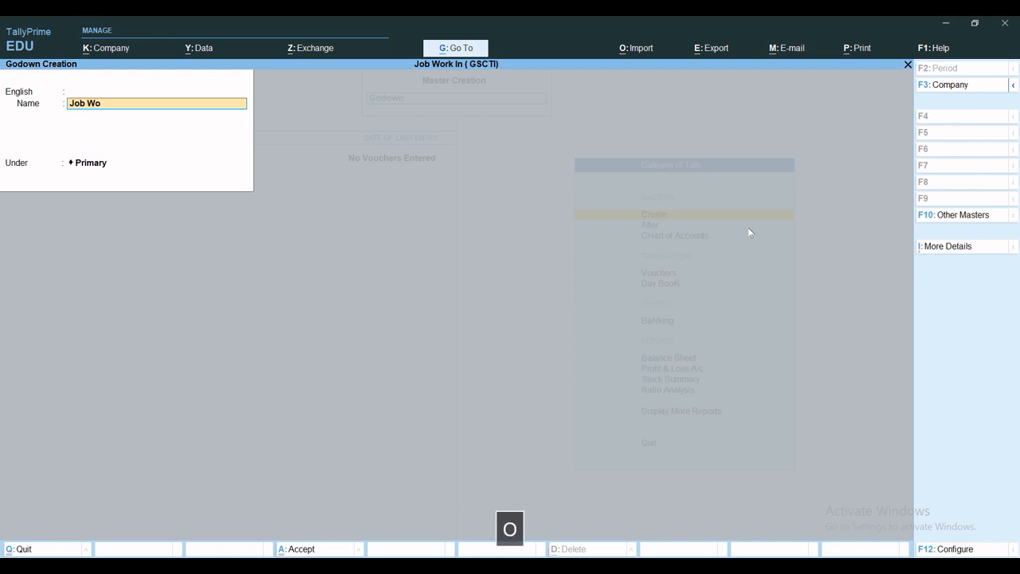
pyautogui.write('rk G')
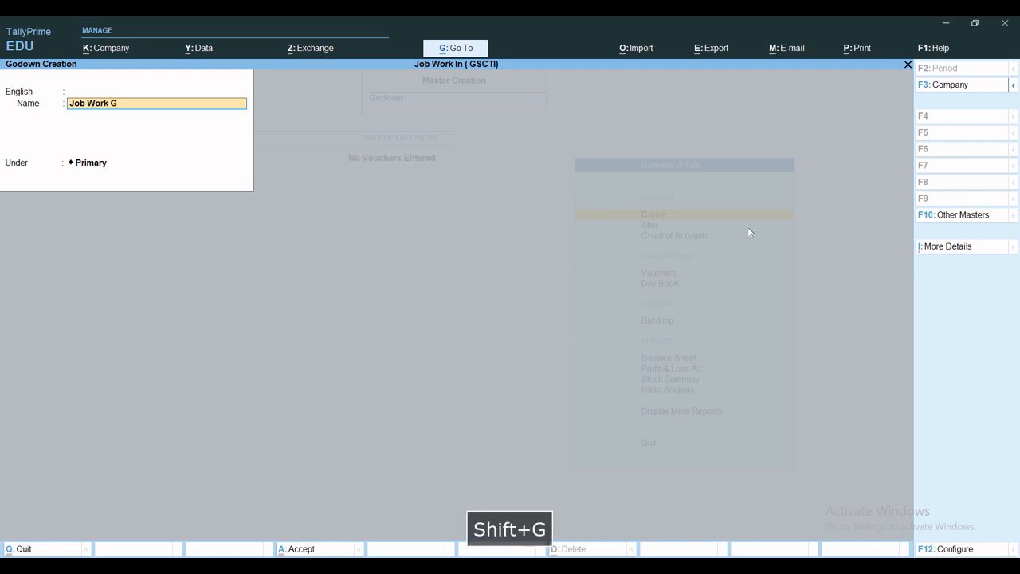
pyautogui.write('odown')
pyautogui.hotkey('ctrl', 'a')
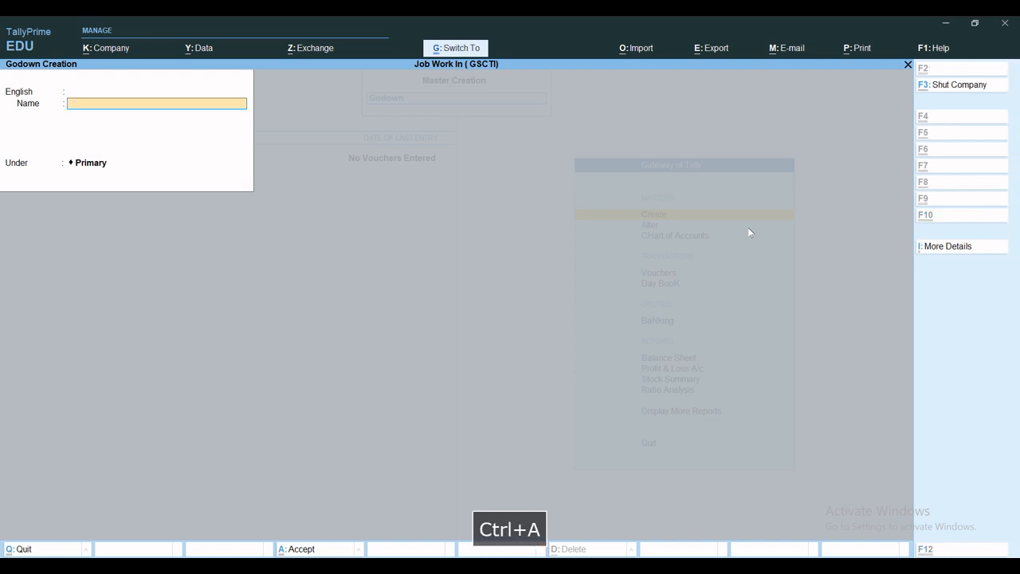
pyautogui.press('Escape')
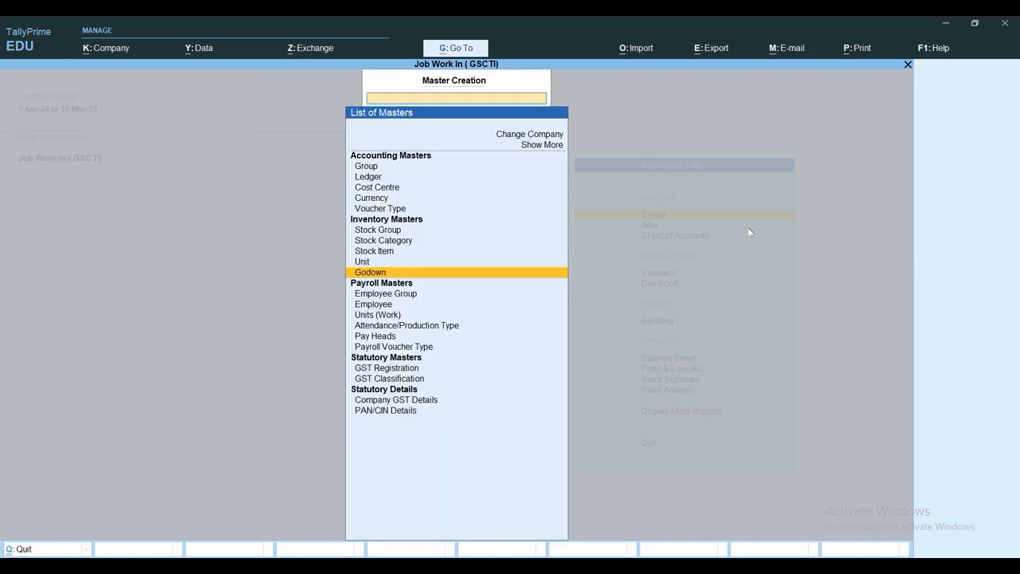
# Step: Create a simple unit with symbol pcs, formal name Pieces and UQC PCS-PIECES, and save it
pyautogui.press('Up')
pyautogui.press('Return')
pyautogui.write('p')
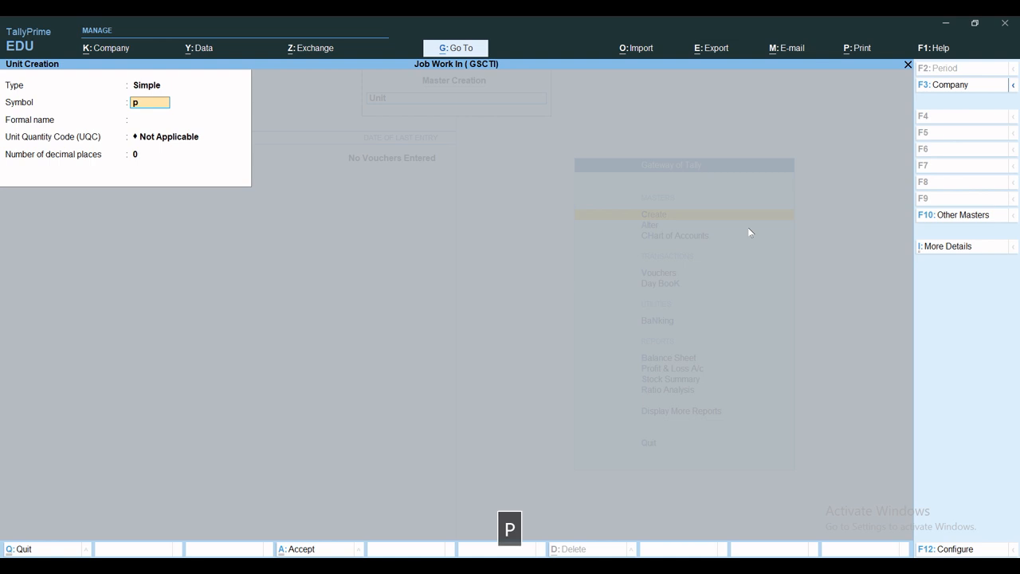
pyautogui.write('cs')
pyautogui.press('Return')
pyautogui.write('Piece')
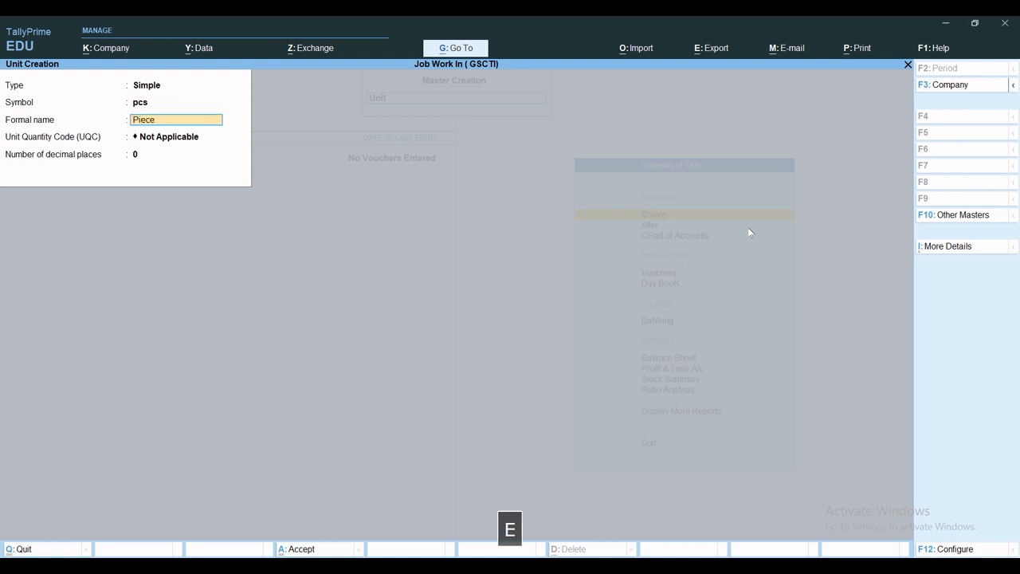
pyautogui.write('s')
pyautogui.press('Return')
pyautogui.write('pi')
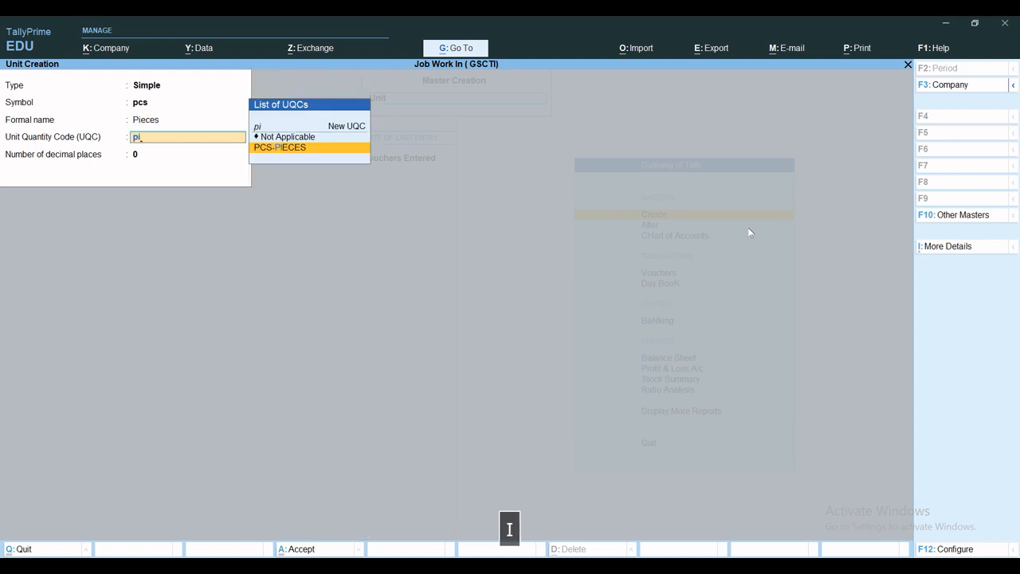
pyautogui.press('Return')
pyautogui.hotkey('ctrl', 'a')
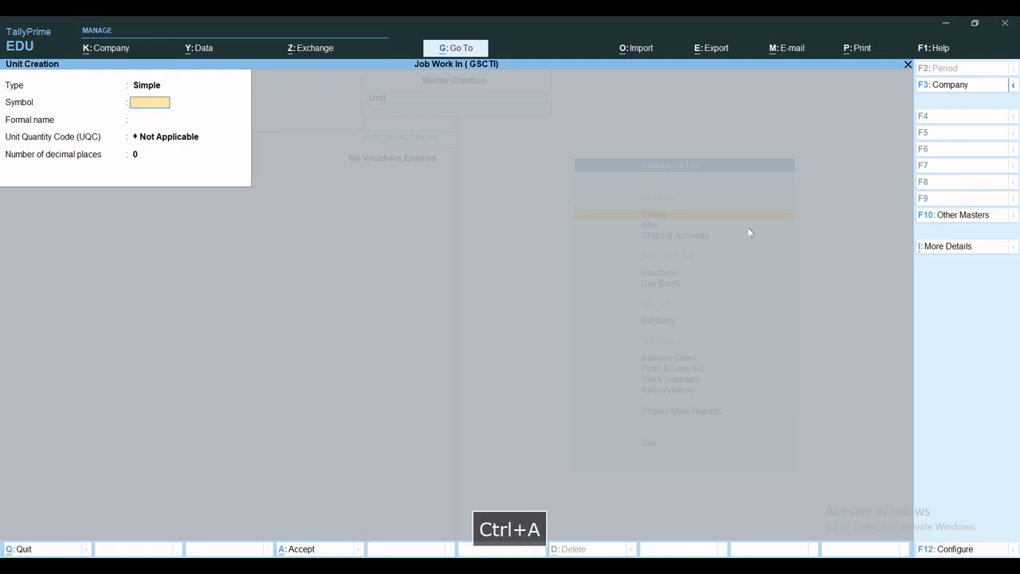
# Step: Create a simple unit with symbol Nos, formal name Numbers and UQC NOS-NUMBERS, and save it
pyautogui.write('nos')
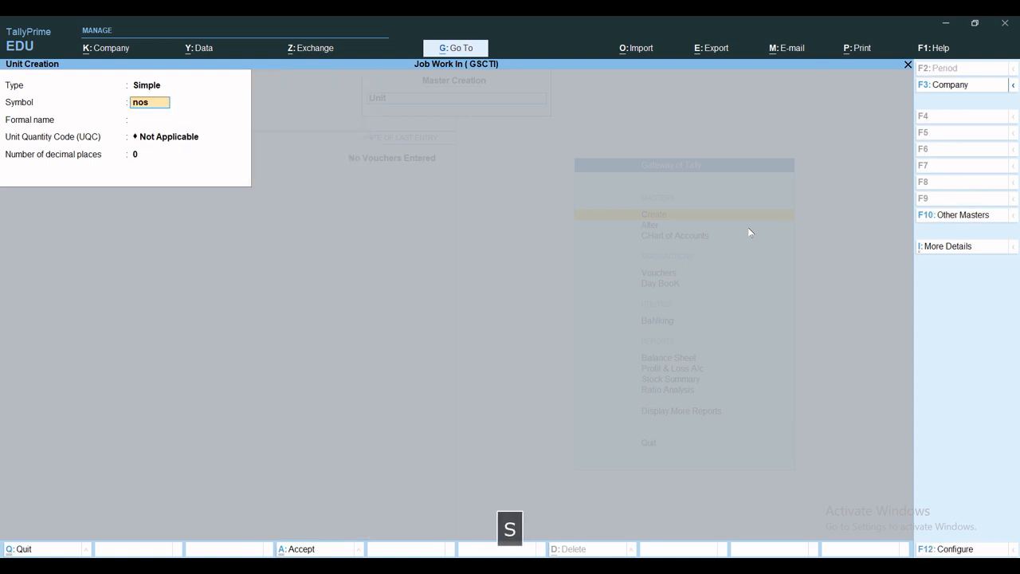
pyautogui.press('BackSpace')
pyautogui.press('BackSpace')
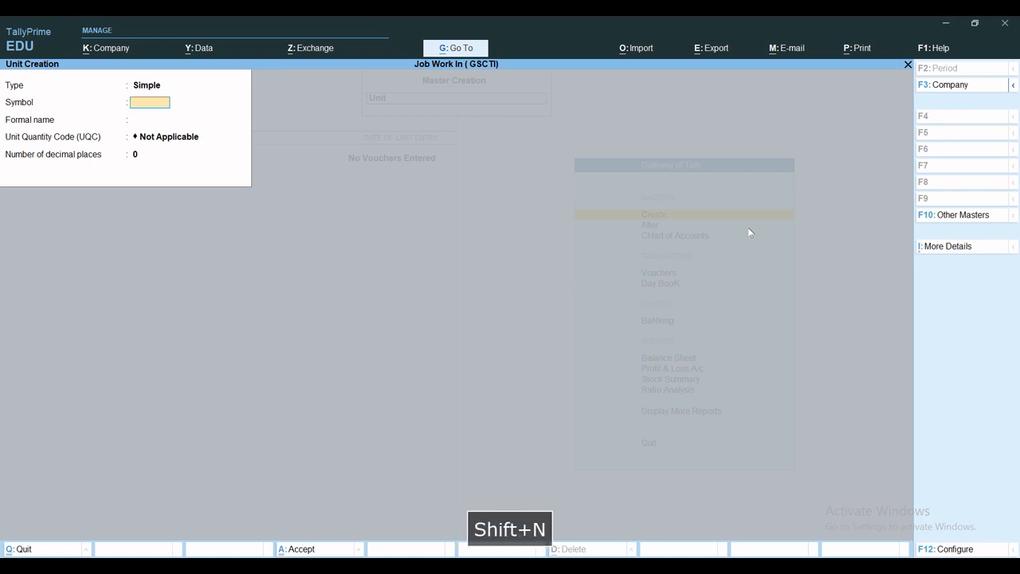
pyautogui.write('Nos')
pyautogui.press('Return')
pyautogui.write('N')
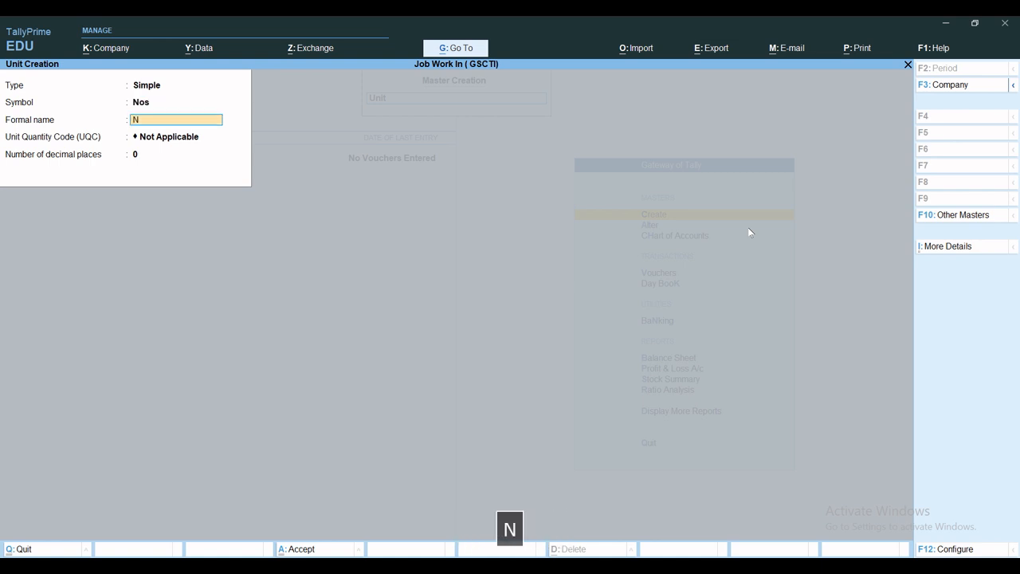
pyautogui.write('umbers')
pyautogui.press('Return')
pyautogui.write('nu')
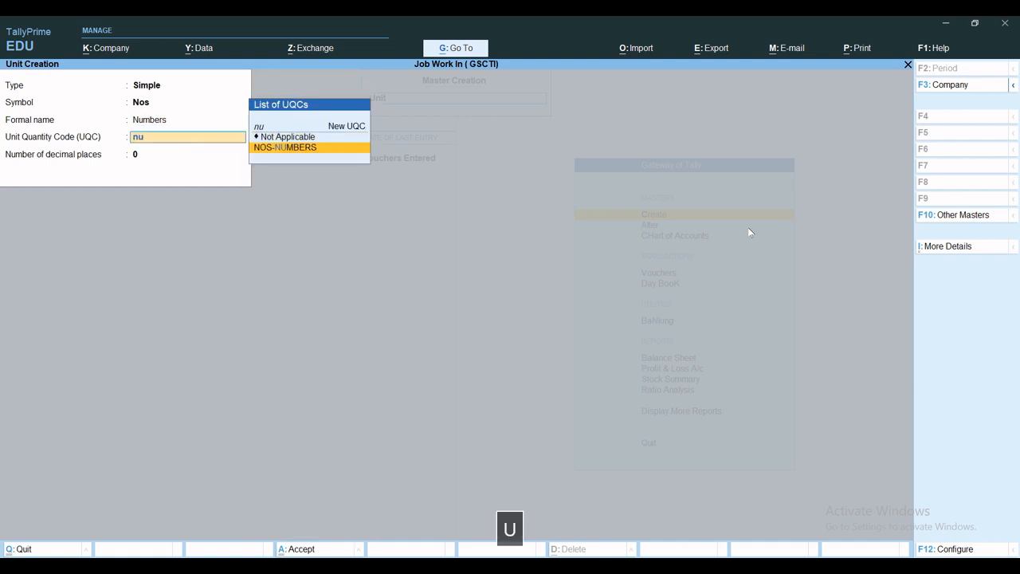
pyautogui.press('Return')
pyautogui.hotkey('ctrl', 'a')
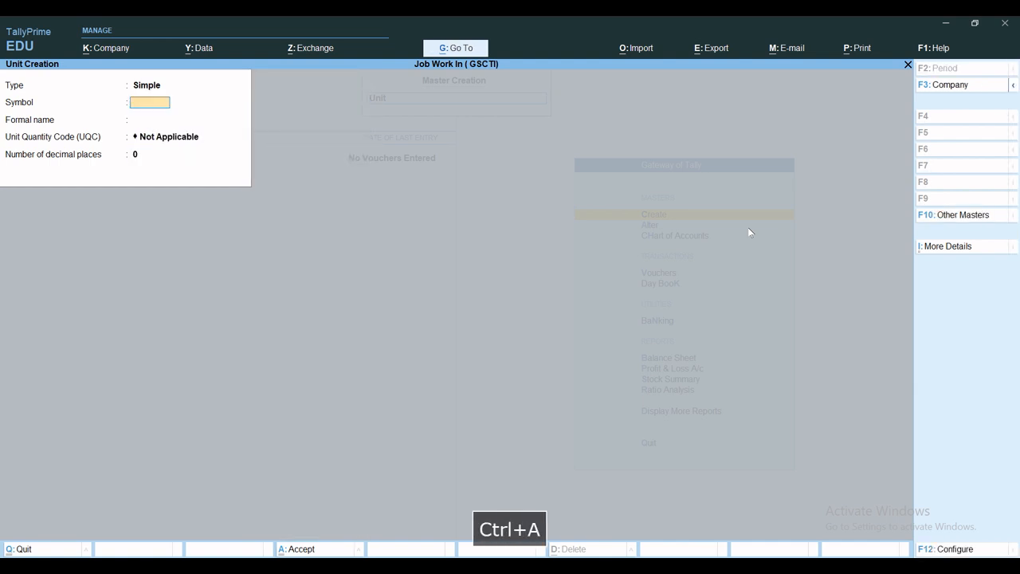
# Step: Create a simple unit with symbol Set, formal name Sets and UQC SET-SETS, save it and leave unit creation
pyautogui.write('Set')
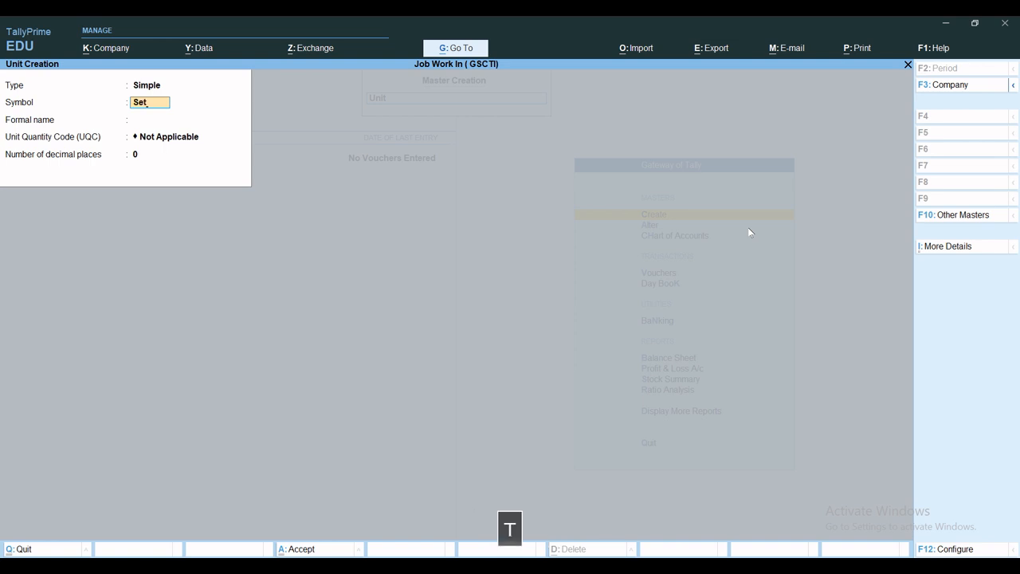
pyautogui.press('Return')
pyautogui.write('Sets')
pyautogui.press('Return')
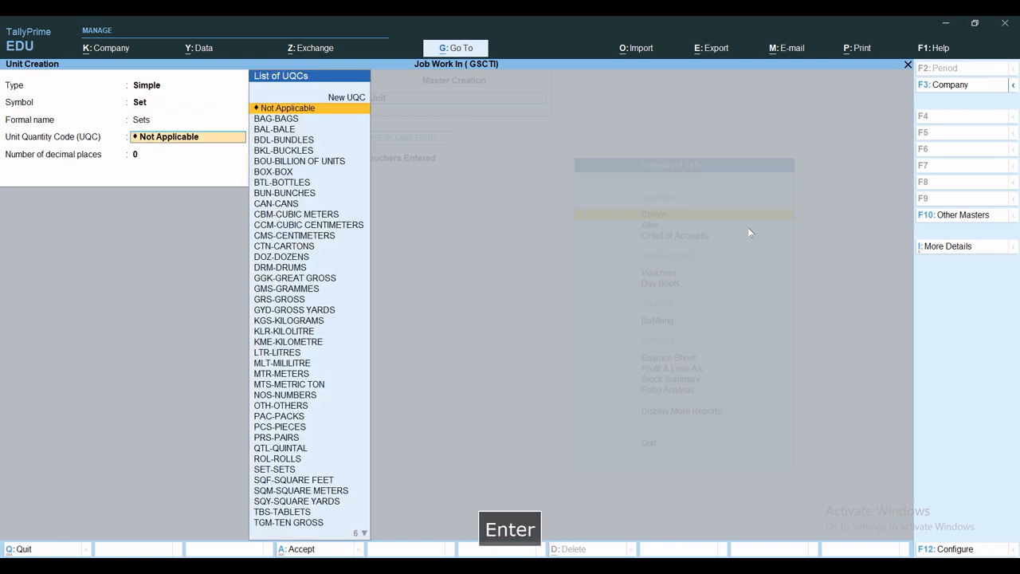
pyautogui.write('set')
pyautogui.press('Return')
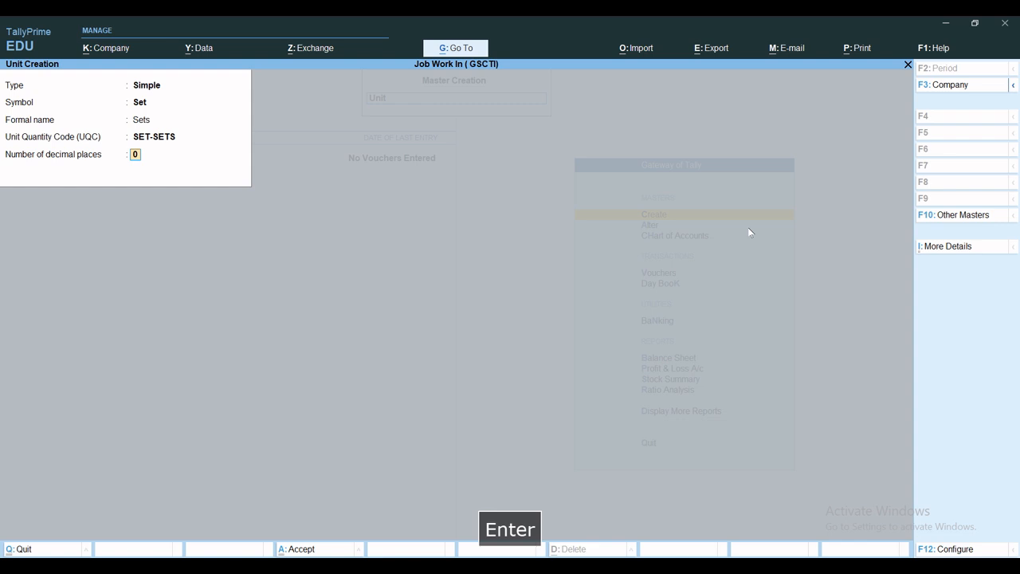
pyautogui.hotkey('ctrl', 'a')
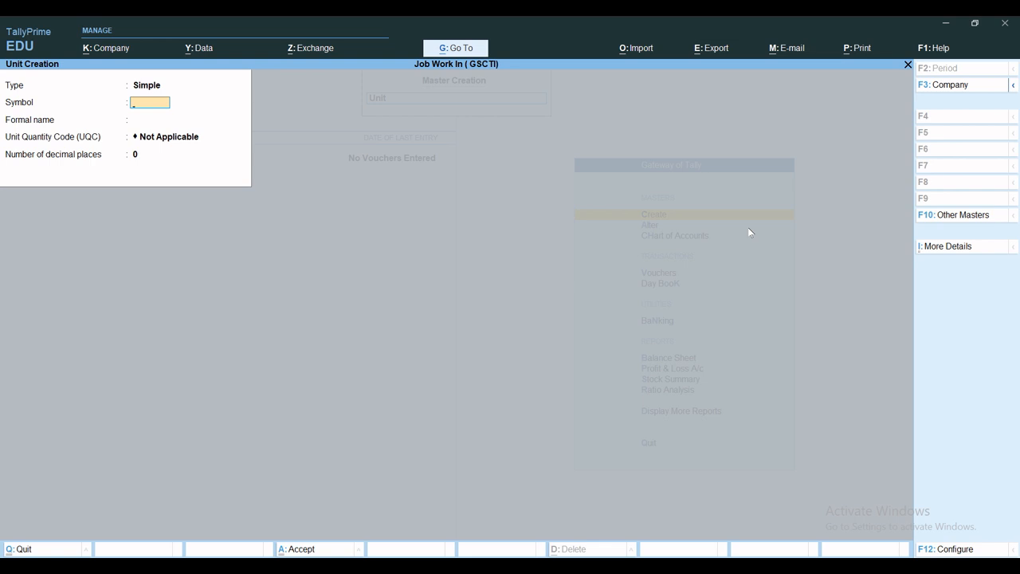
pyautogui.press('Escape')
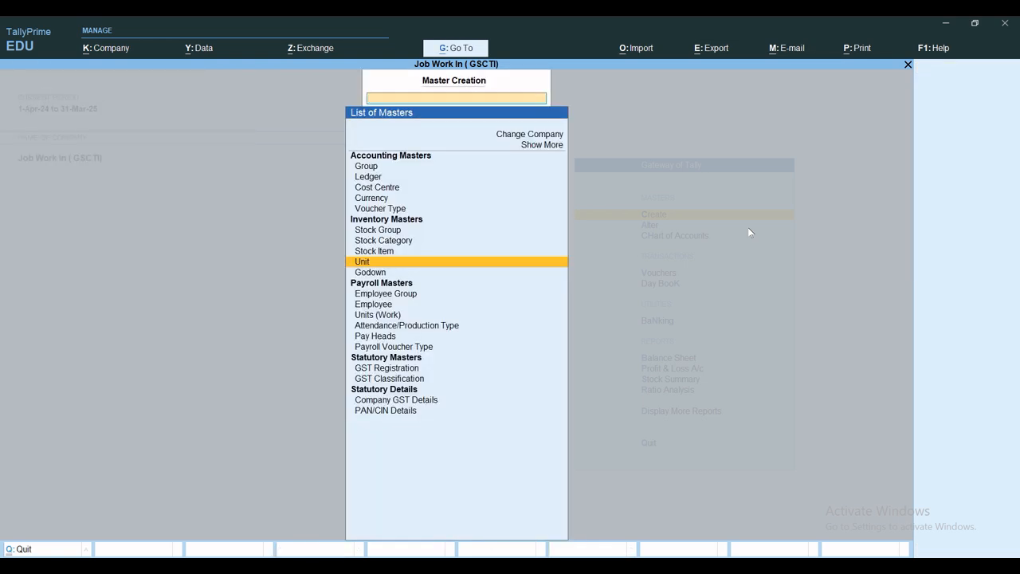
# Step: Create a stock category named Raw Material under Primary and save it
pyautogui.press('Up')
pyautogui.press('Up')
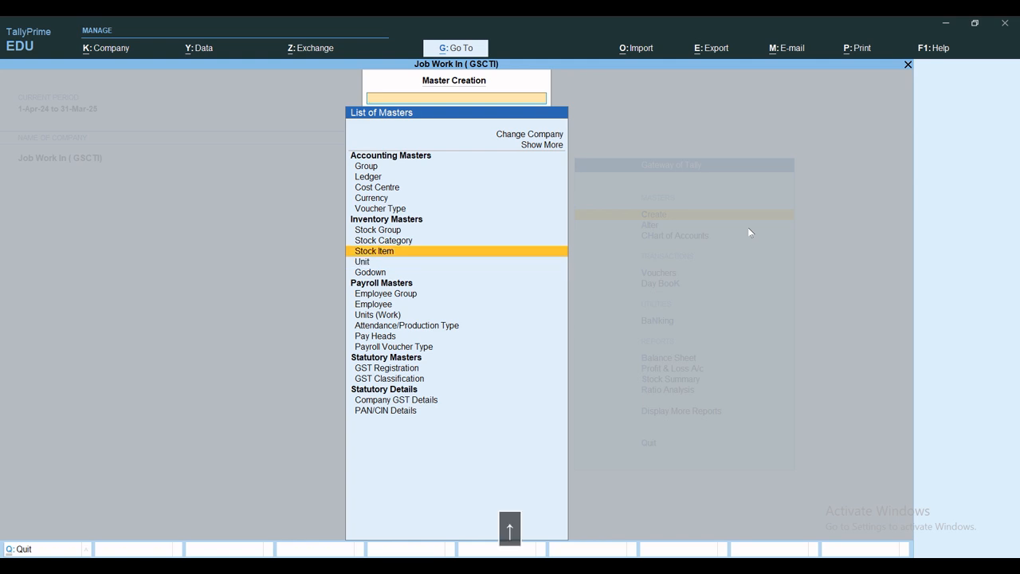
pyautogui.press('Return')
pyautogui.write('Ra')
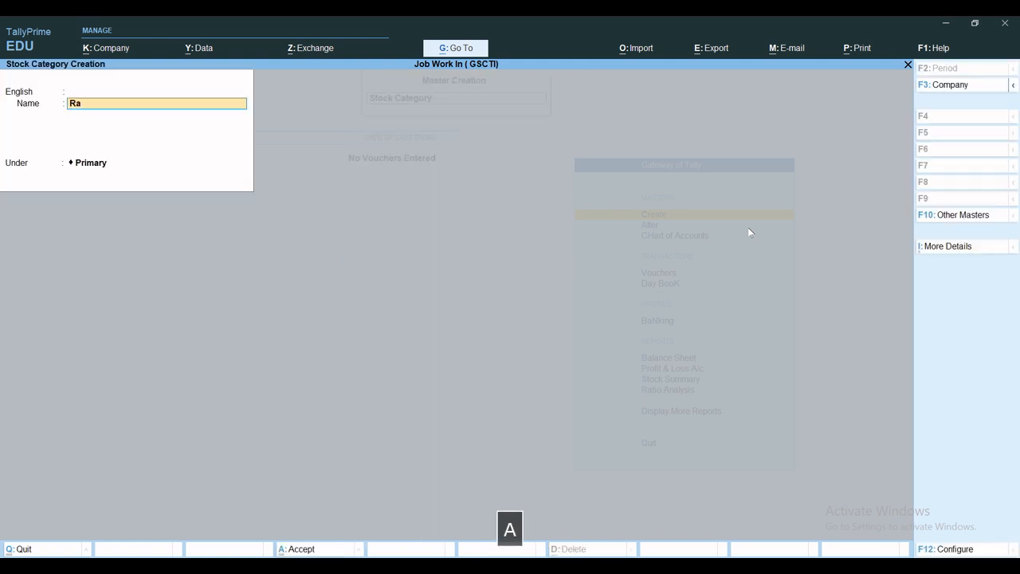
pyautogui.write('w Marte')
pyautogui.press('BackSpace')
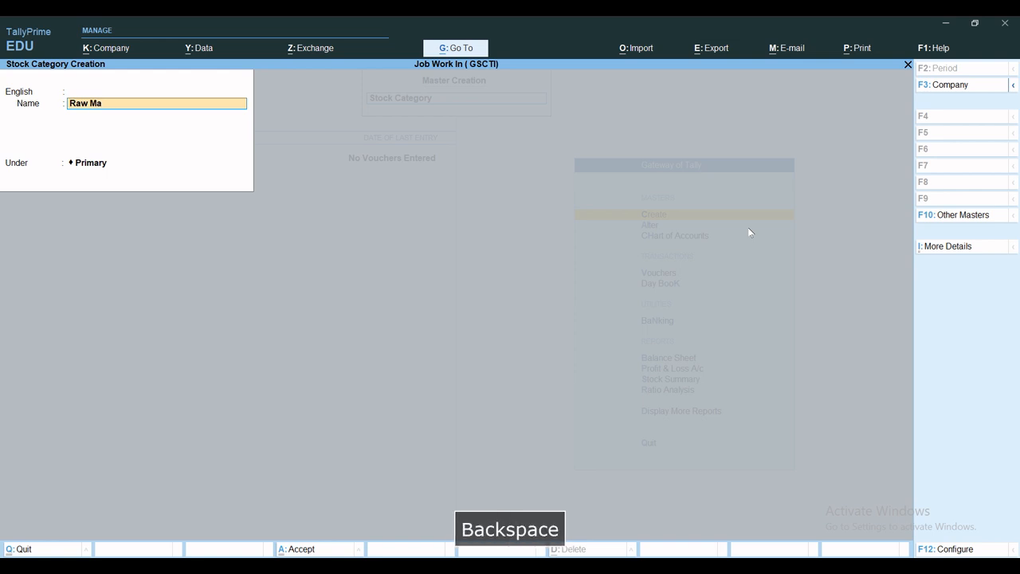
pyautogui.write('terial')
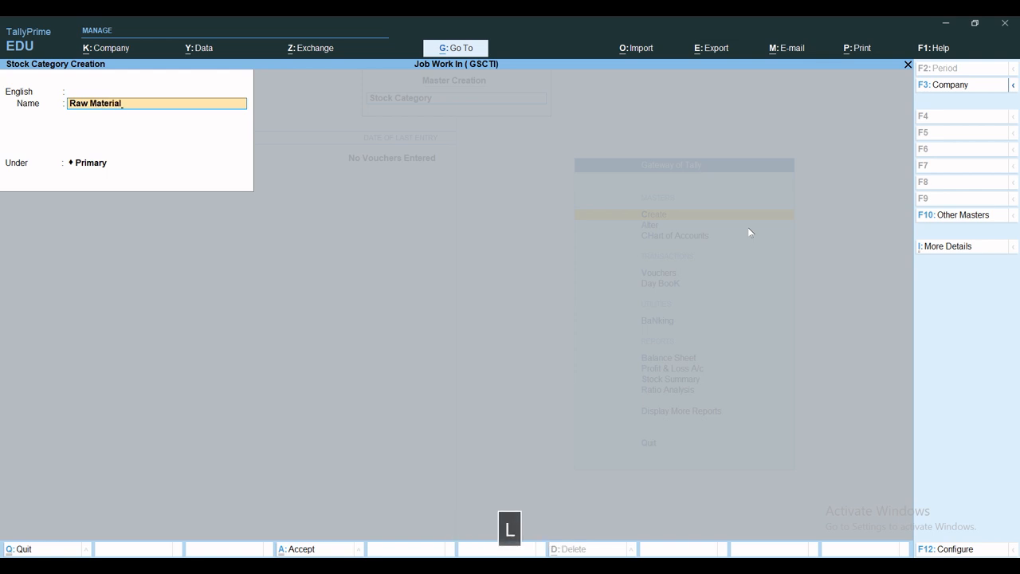
pyautogui.hotkey('ctrl', 'a')
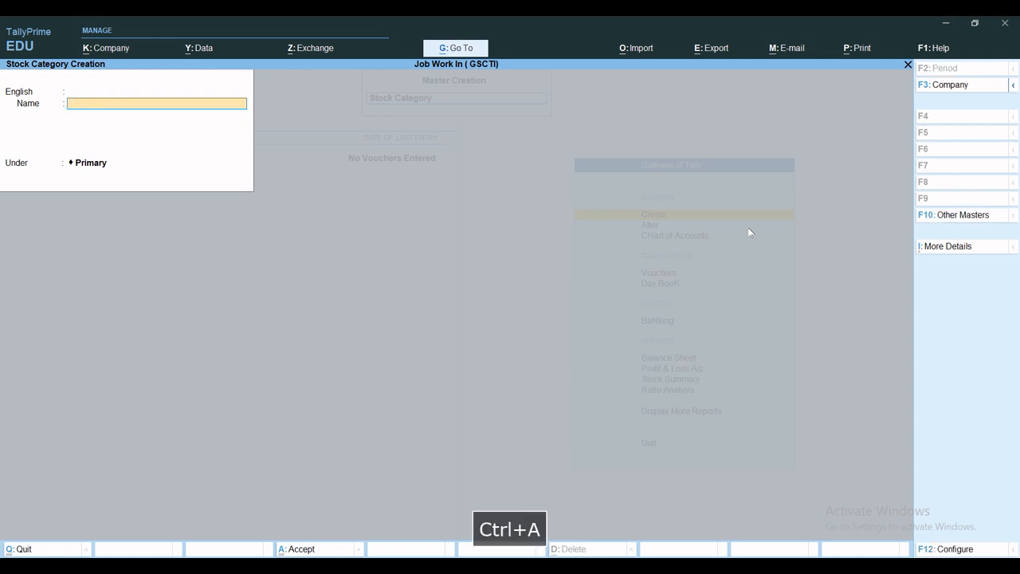
# Step: Create a stock category named Finish Goods under Primary, save it and leave stock category creation
pyautogui.write('Finish ')
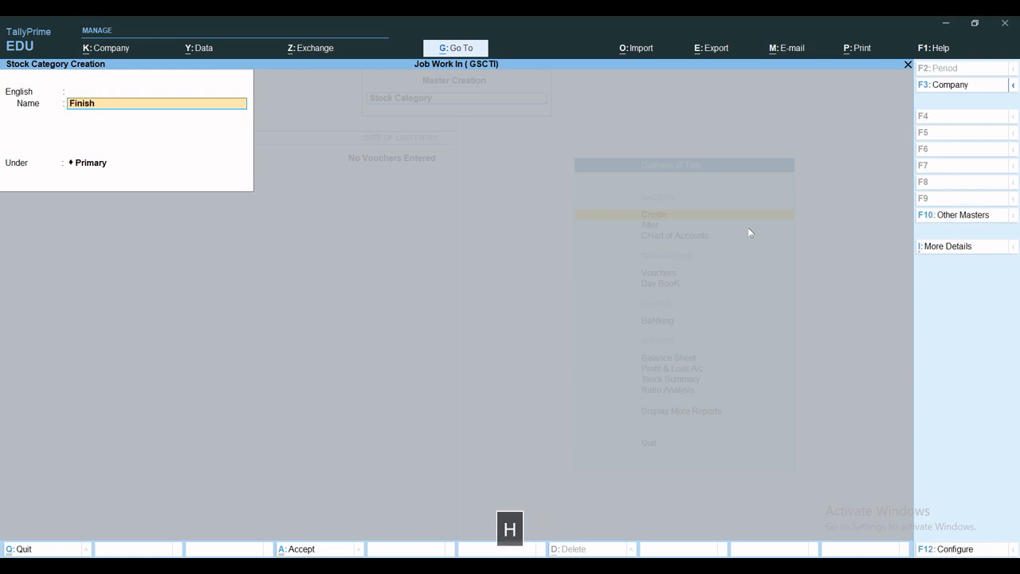
pyautogui.write('Goods')
pyautogui.hotkey('ctrl', 'a')
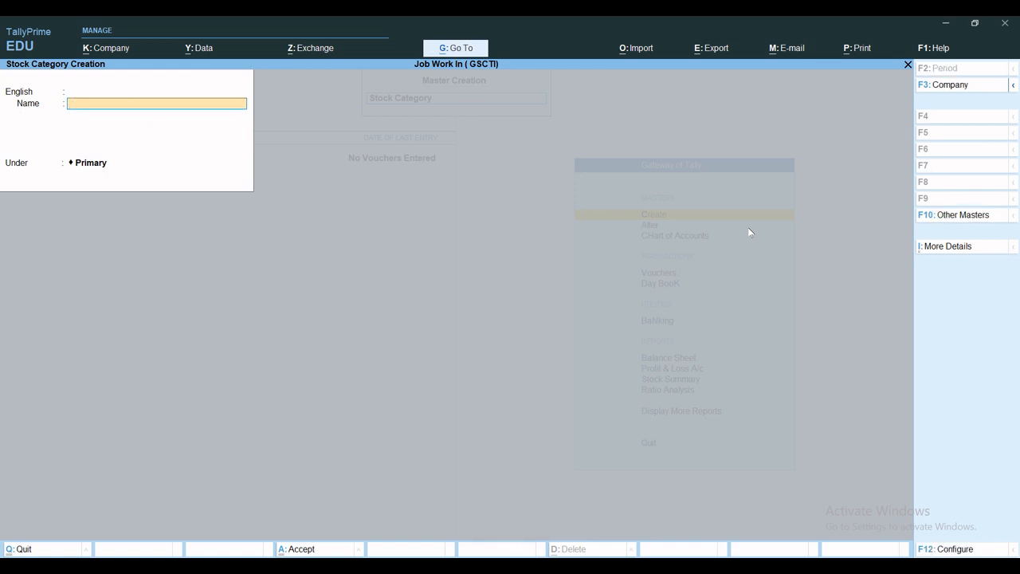
pyautogui.press('Escape')
pyautogui.press('Escape')
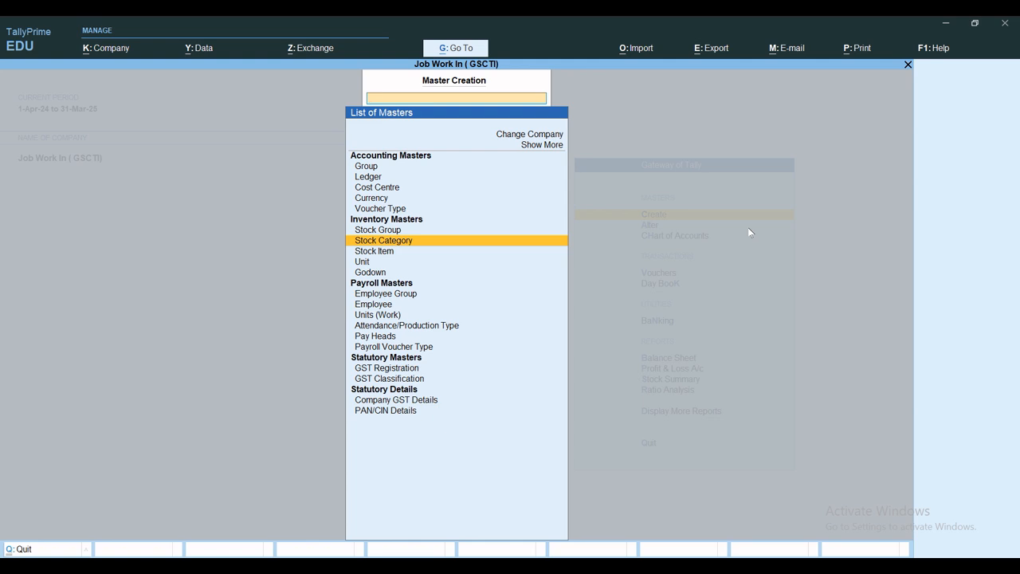
# Step: Start a stock item named Fan Blabe under Primary with category Raw Material
pyautogui.press('Down')
pyautogui.press('Return')
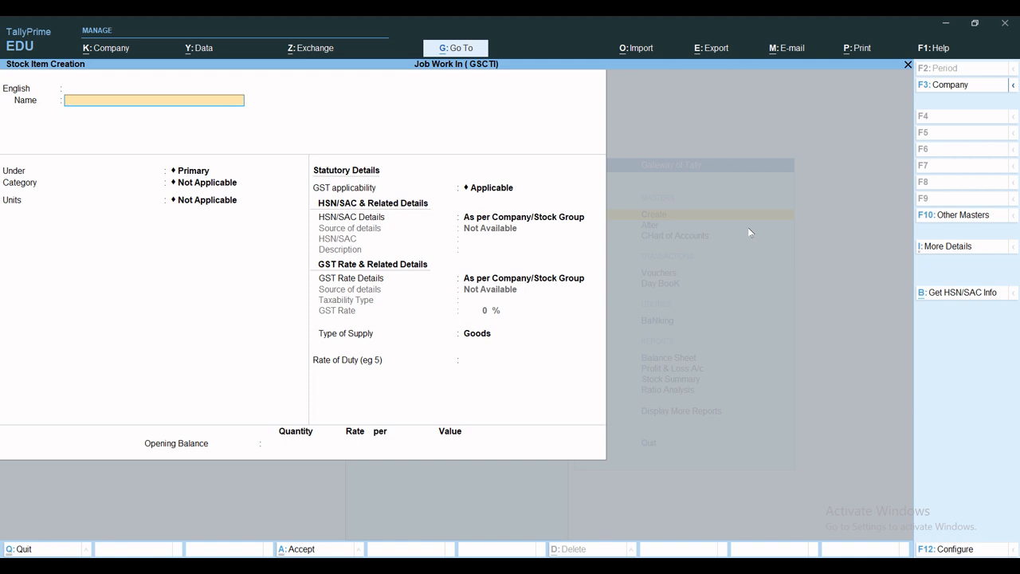
pyautogui.write('Fan ')
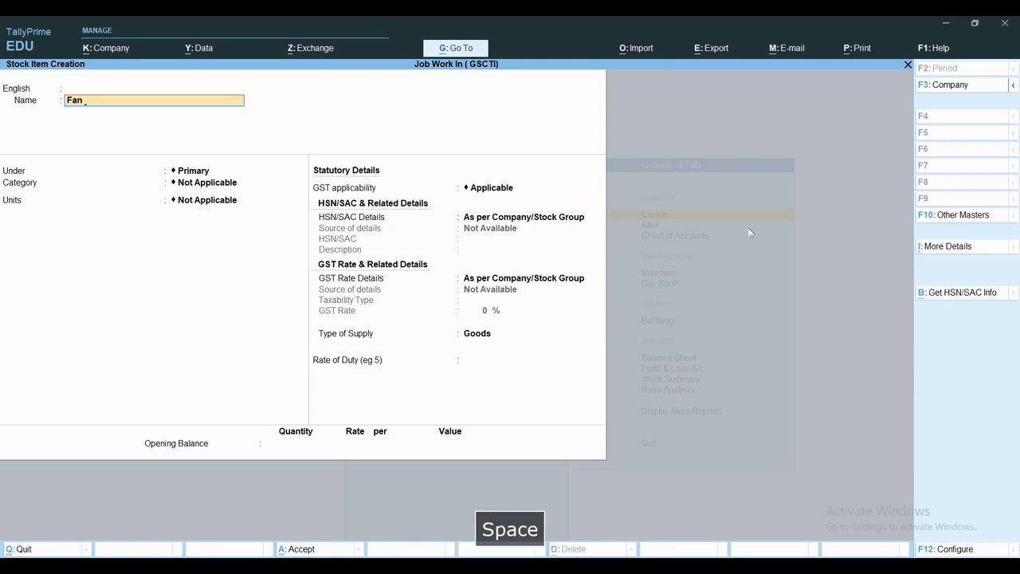
pyautogui.write('Blabe')
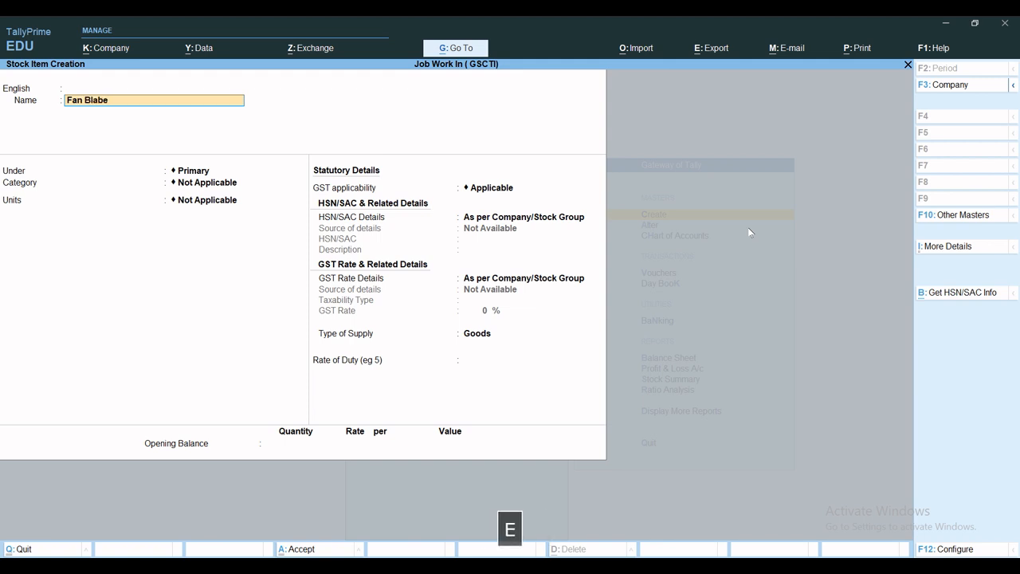
pyautogui.press('Return')
pyautogui.press('Return')
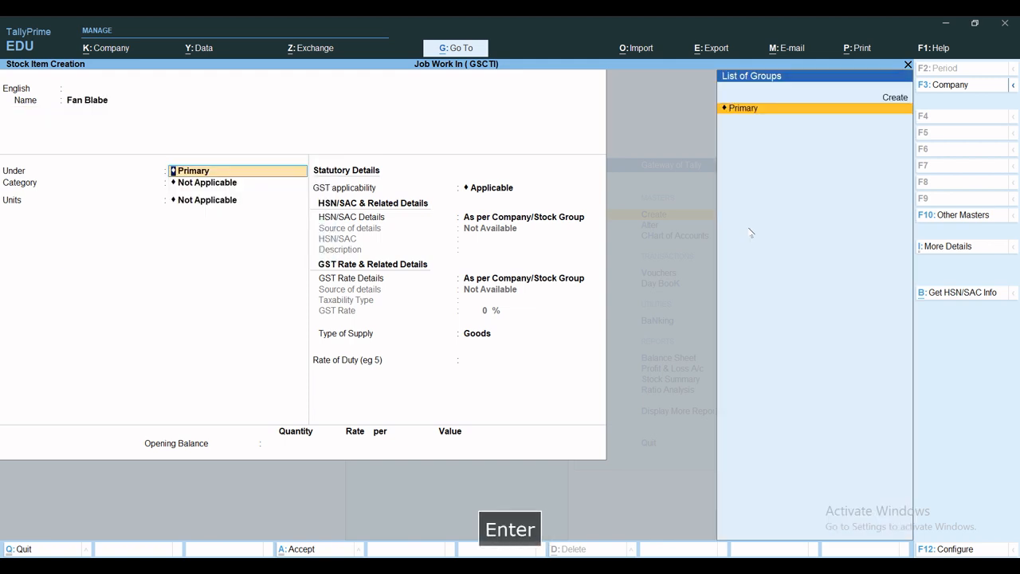
pyautogui.press('Return')
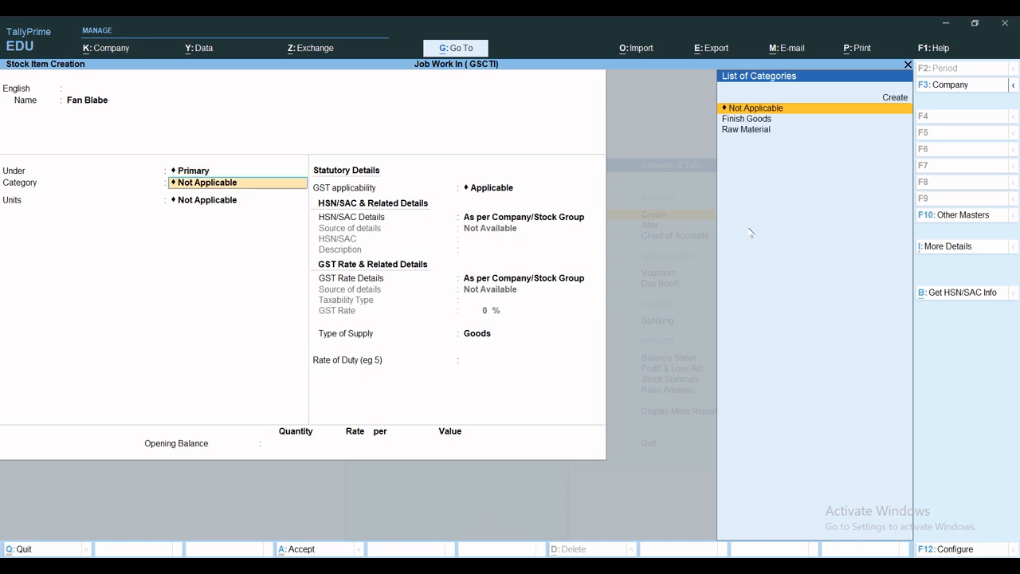
pyautogui.press('Down')
# Step: Set Fan Blabe's unit to Set with no alternate unit, keep components (BOM) at No and enable cost tracking
pyautogui.press('Down')
pyautogui.press('Return')
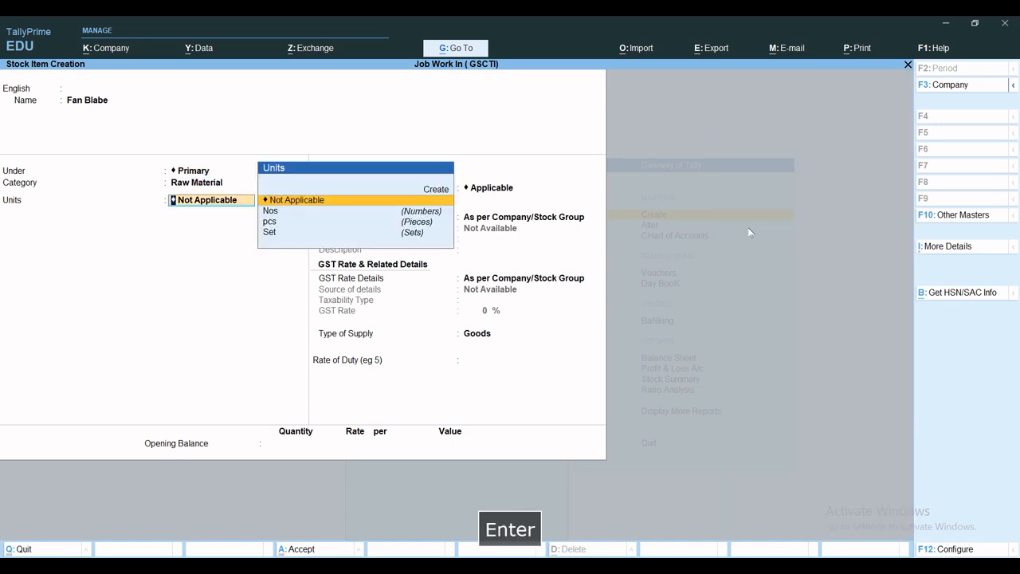
pyautogui.press('Down')
pyautogui.press('Down')
pyautogui.press('Down')
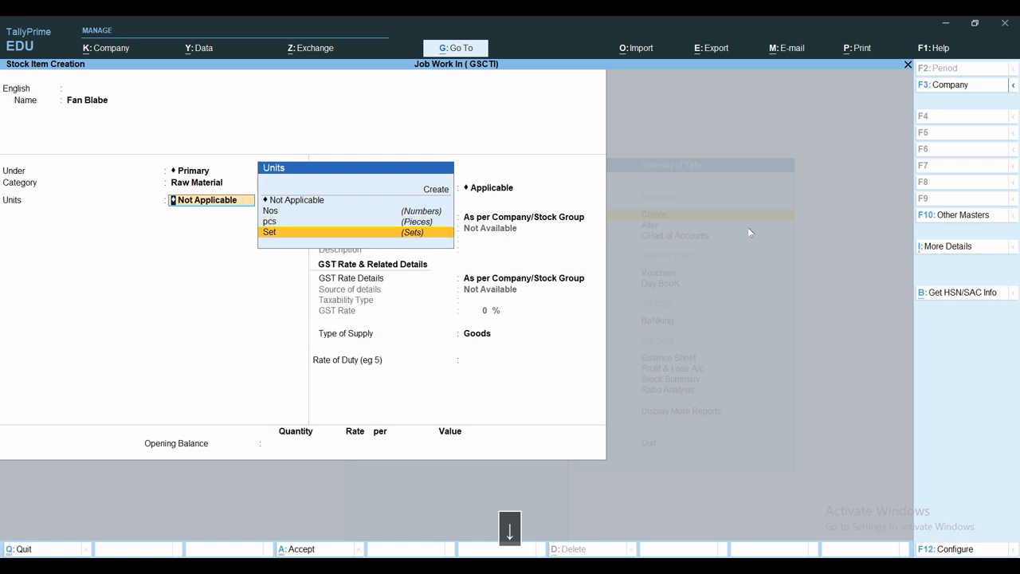
pyautogui.press('Return')
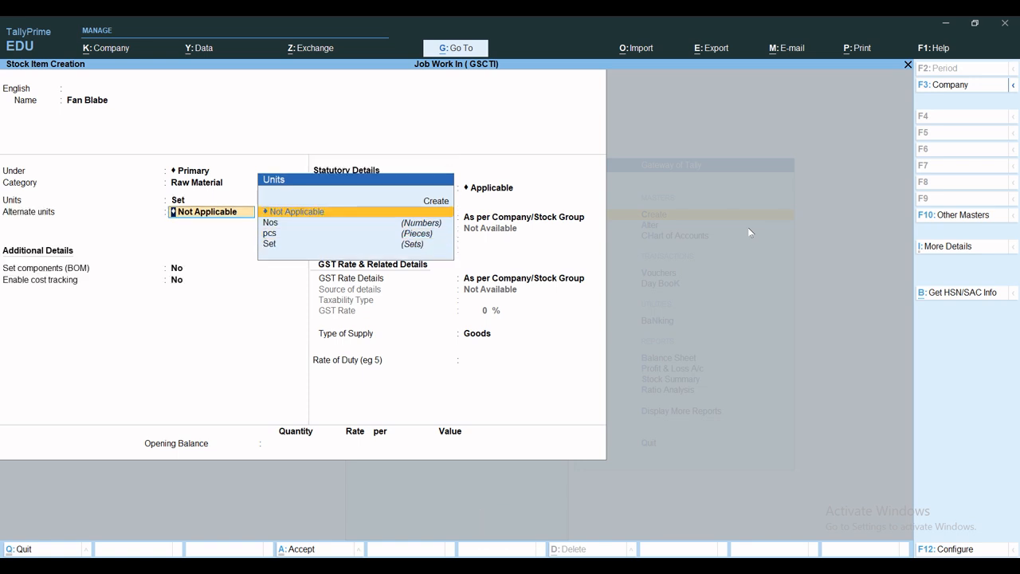
pyautogui.press('Return')
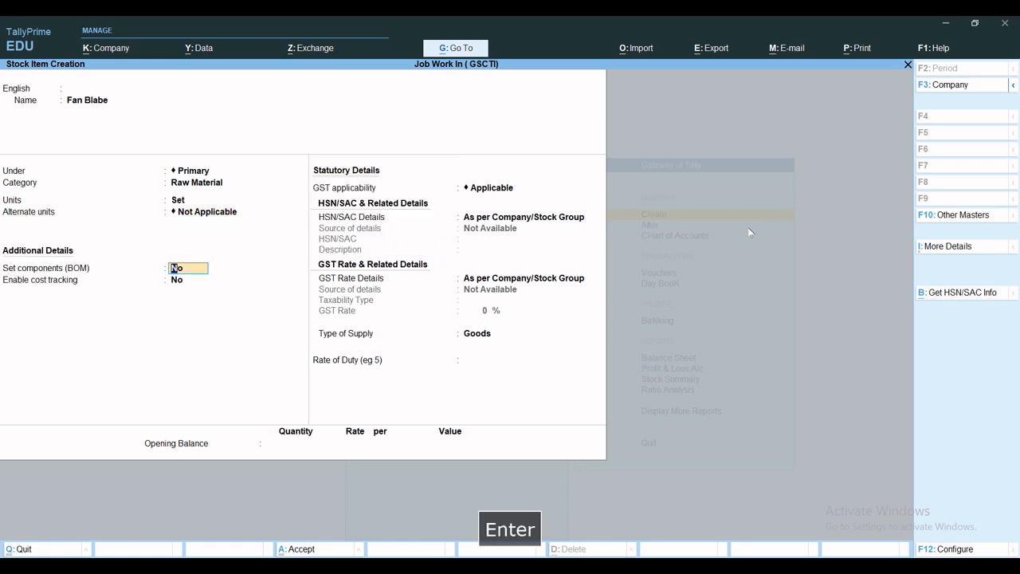
pyautogui.press('Return')
pyautogui.press('y')
pyautogui.press('Return')
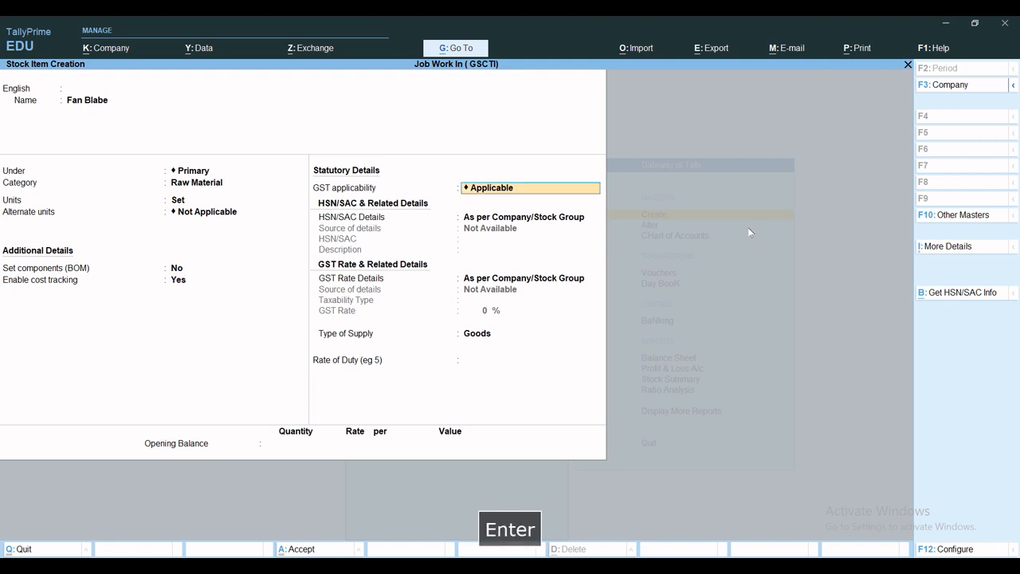
# Step: Set GST applicability for Fan Blabe to Not Applicable and save the stock item
pyautogui.press('space')
pyautogui.press('Down')
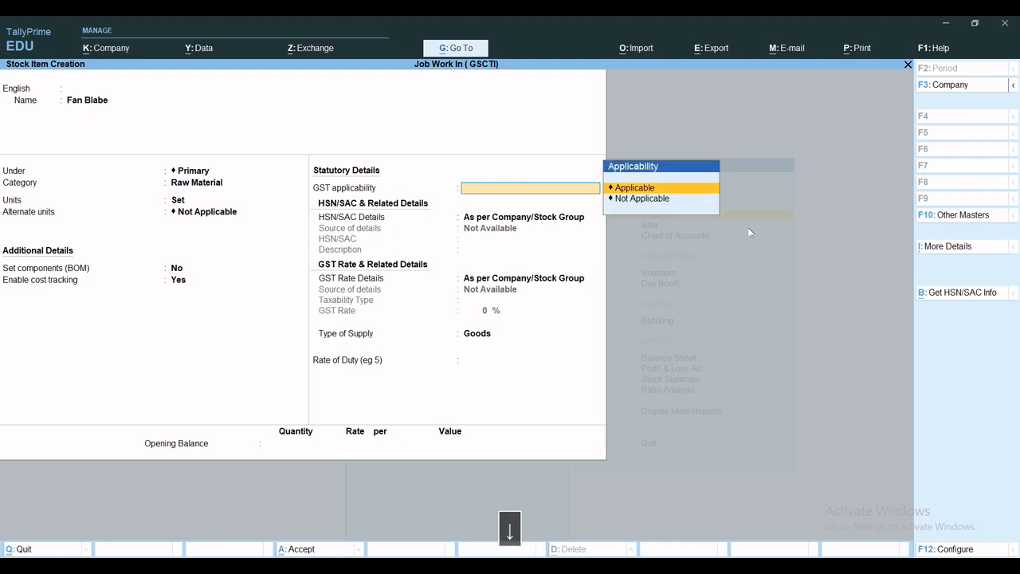
pyautogui.press('Down')
pyautogui.press('Return')
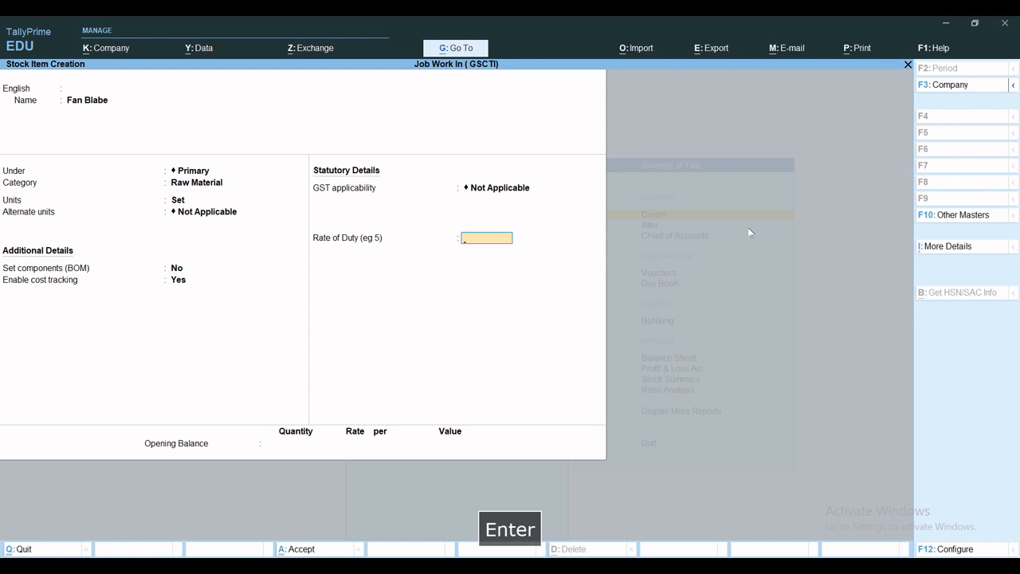
pyautogui.hotkey('ctrl', 'a')
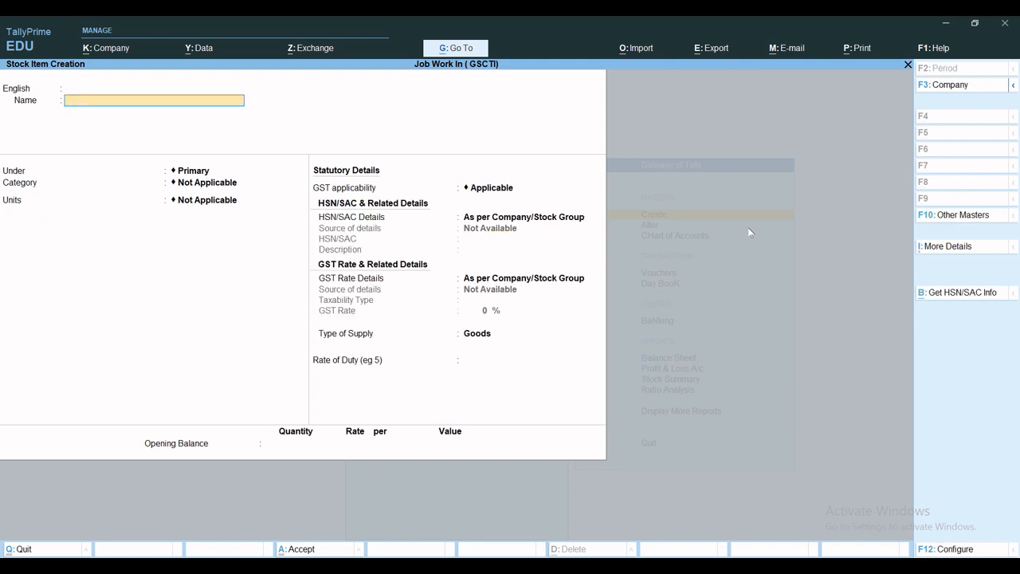
# Step: Start a stock item named Fan Cabinet under Primary with category Raw Material
pyautogui.write('Fan')
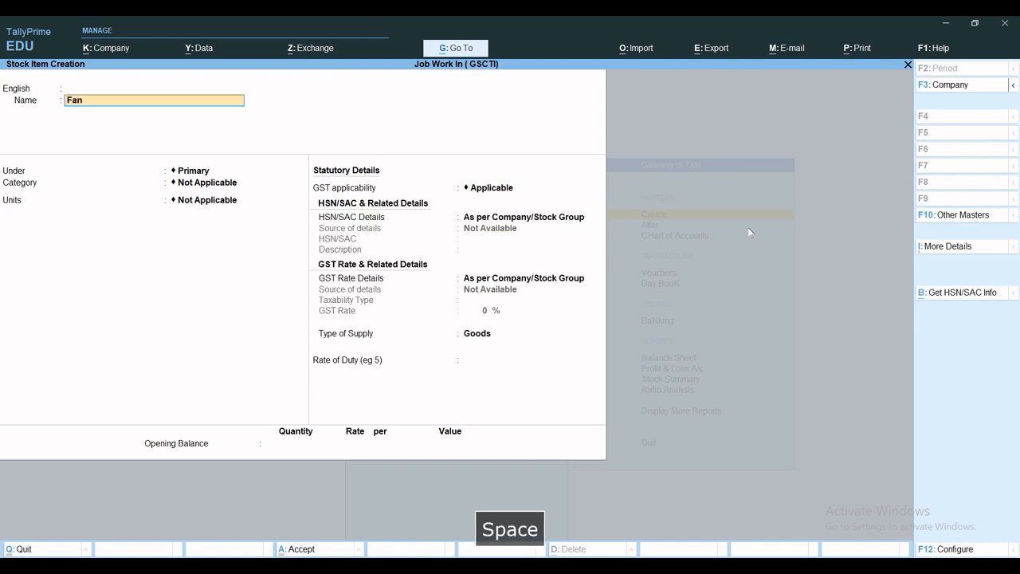
pyautogui.write(' Cabinet')
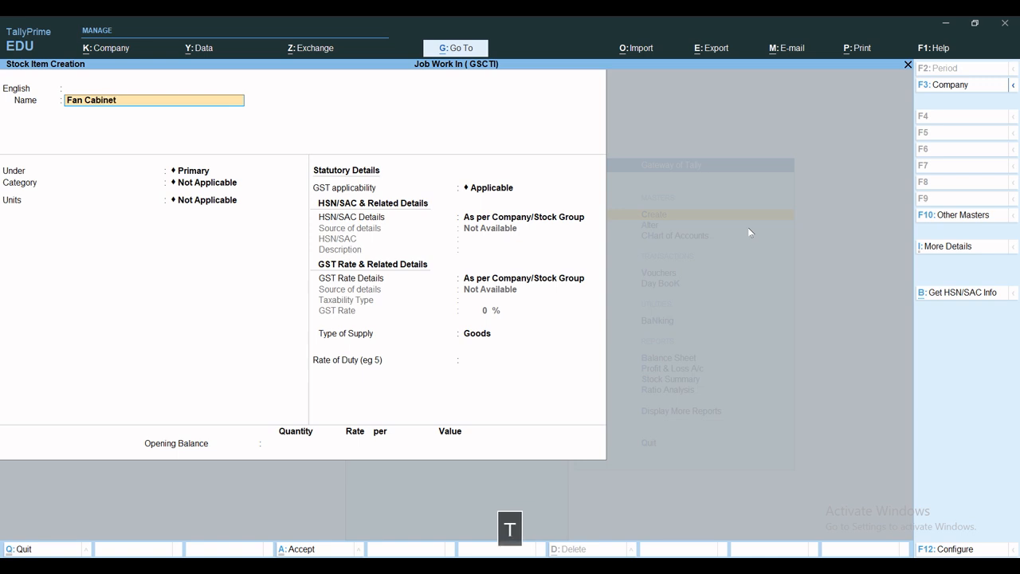
pyautogui.press('Return')
pyautogui.press('Return')
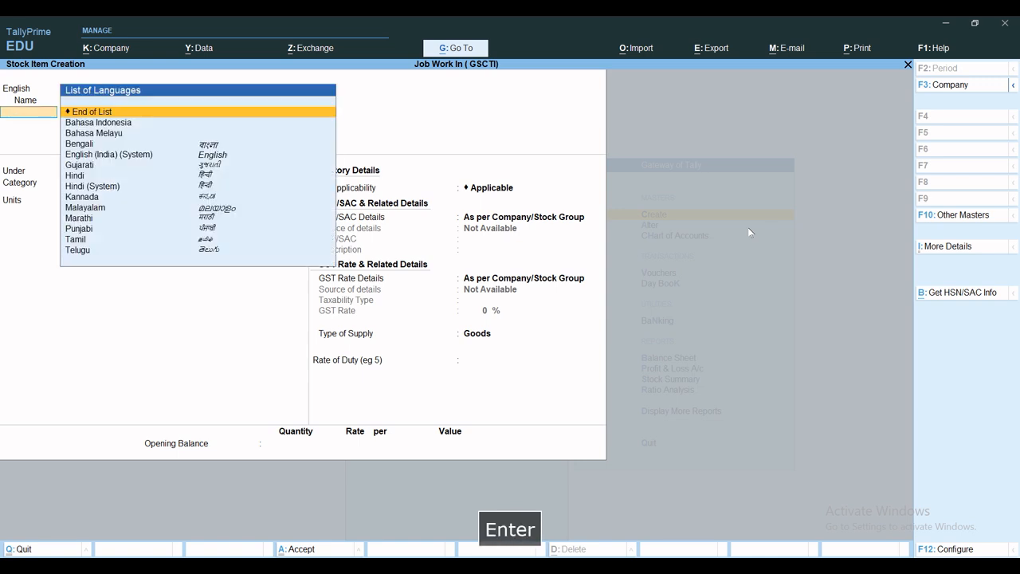
pyautogui.press('Return')
pyautogui.press('Return')
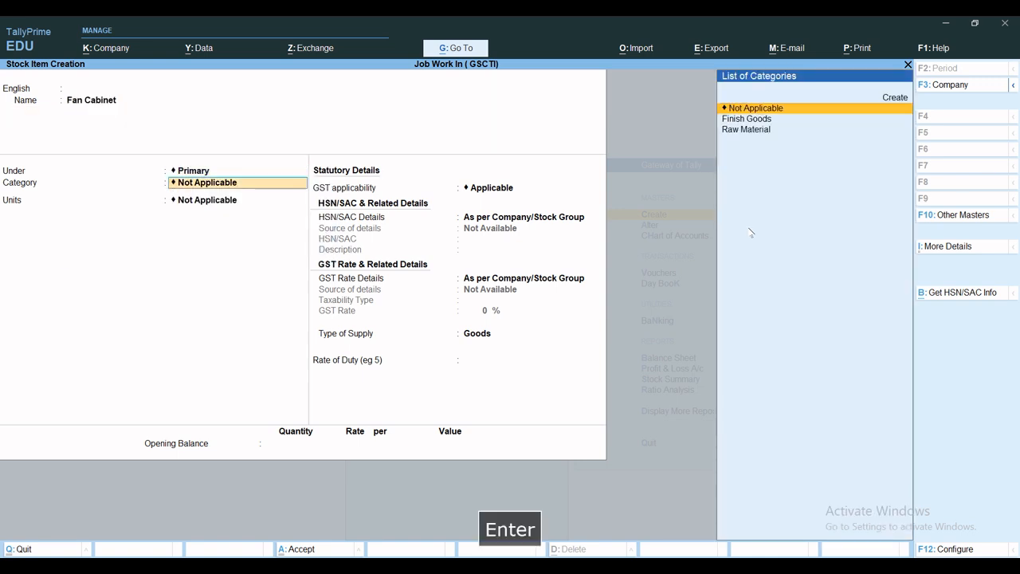
pyautogui.press('Down')
pyautogui.press('Down')
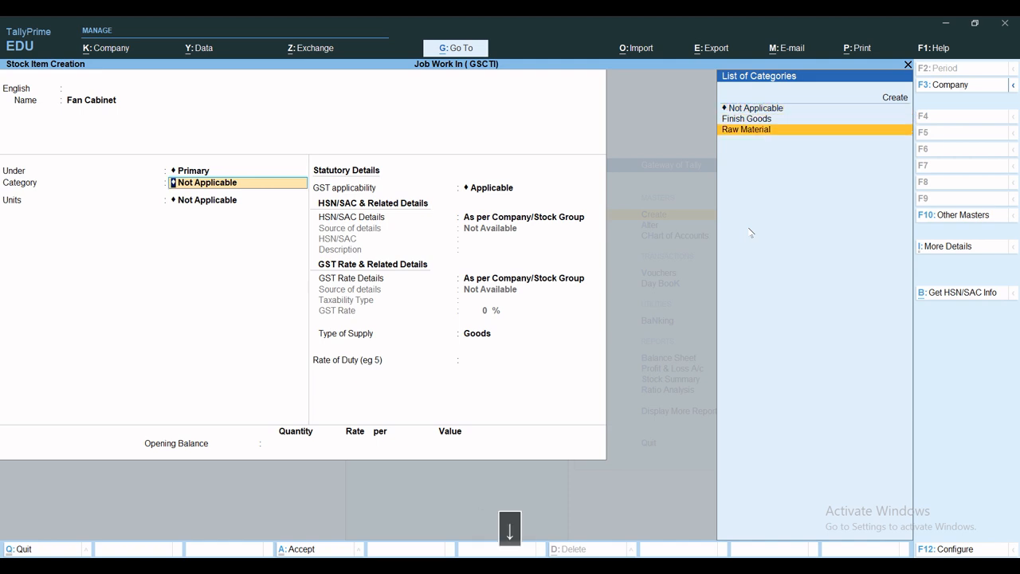
pyautogui.press('Return')
# Step: Set Fan Cabinet's unit to Set with no alternate unit, keep components (BOM) at No and enable cost tracking
pyautogui.press('Down')
pyautogui.press('Down')
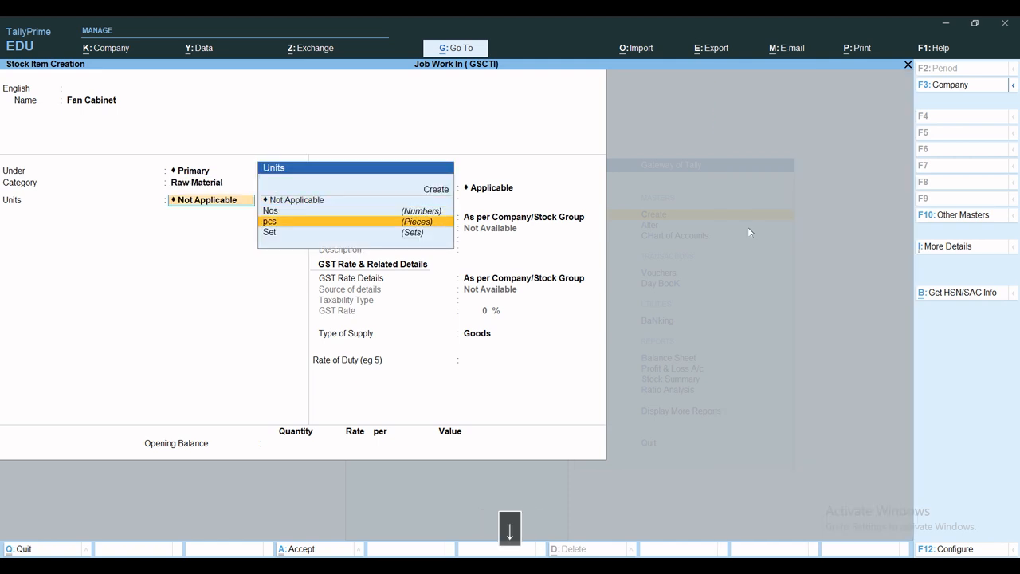
pyautogui.press('Down')
pyautogui.press('Return')
pyautogui.press('Return')
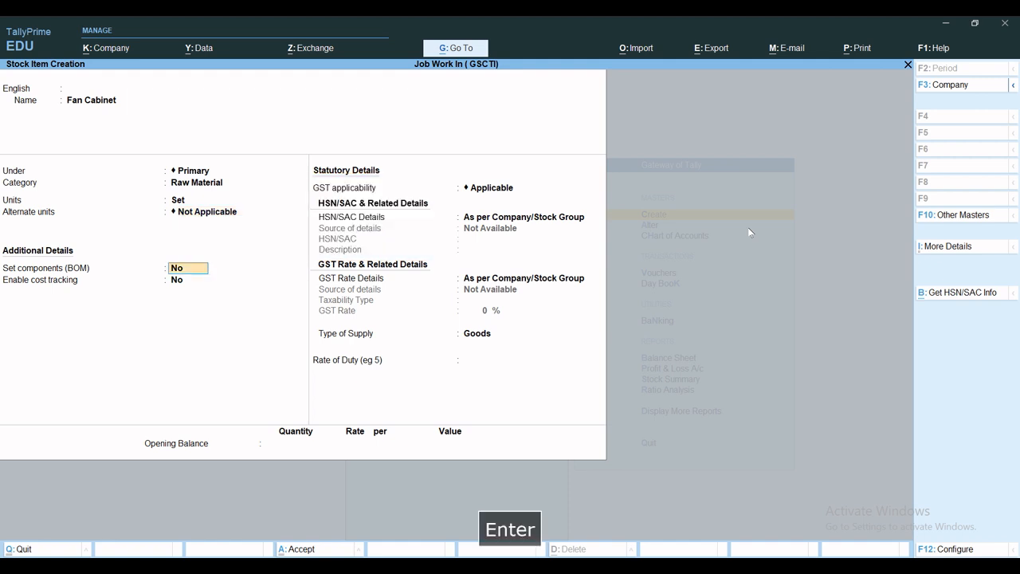
pyautogui.press('Return')
pyautogui.write('y')
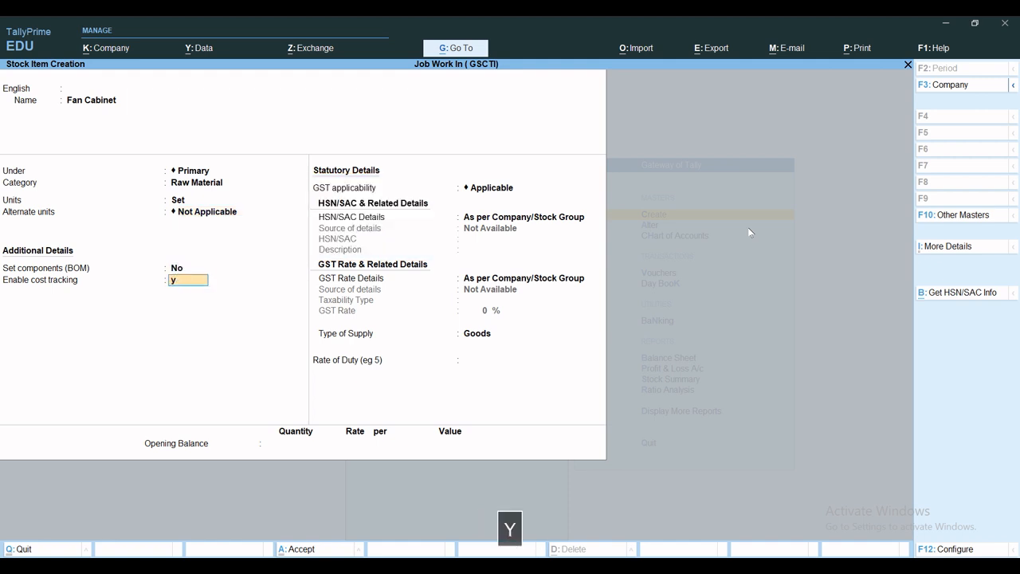
pyautogui.press('Return')
# Step: Choose the GST applicability for Fan Cabinet and save the stock item
pyautogui.press('space')
pyautogui.press('Down')
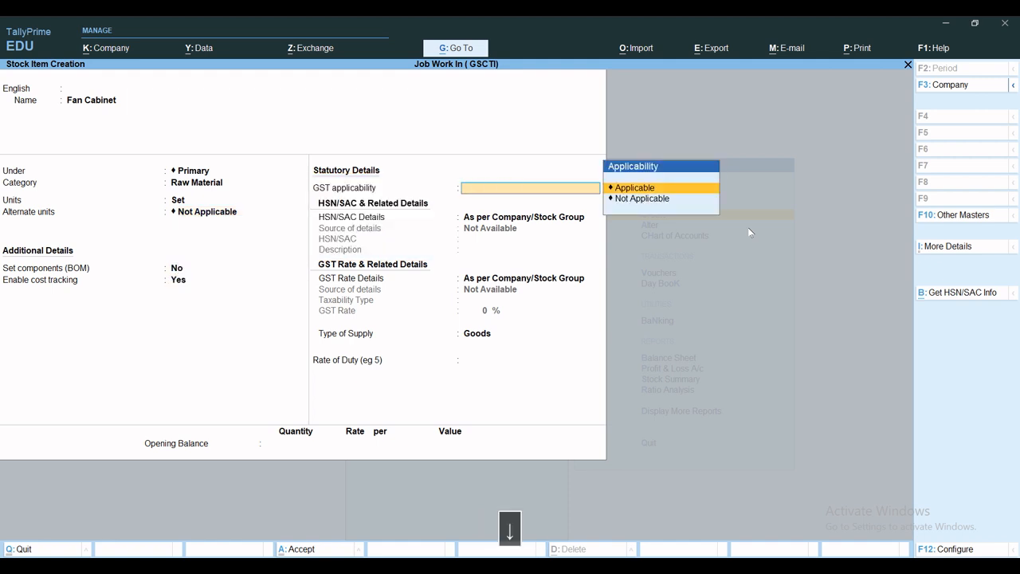
pyautogui.press('Return')
pyautogui.hotkey('ctrl', 'a')
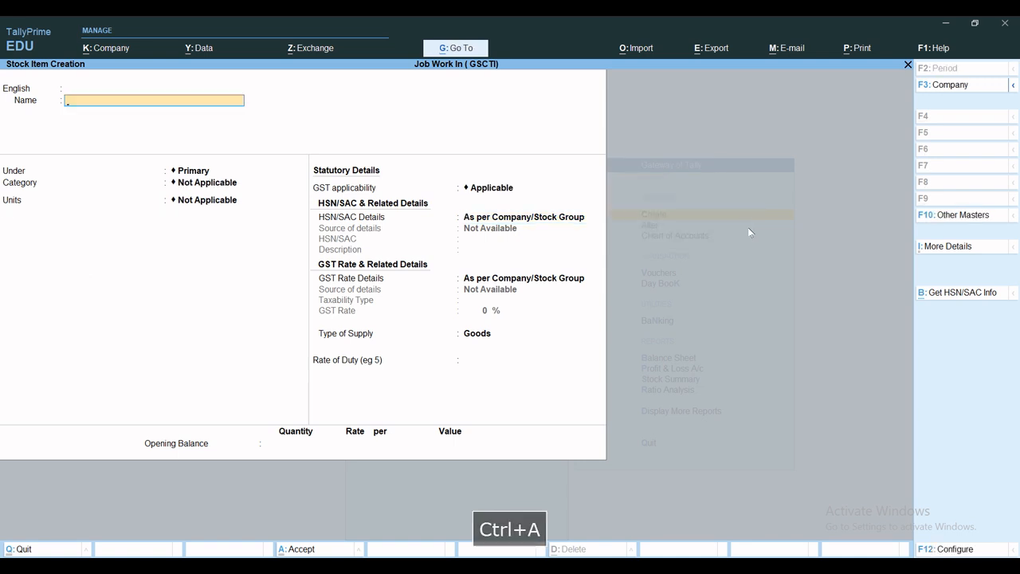
# Step: Start a stock item named Fan Motor under Primary with category Raw Material
pyautogui.write('Mo')
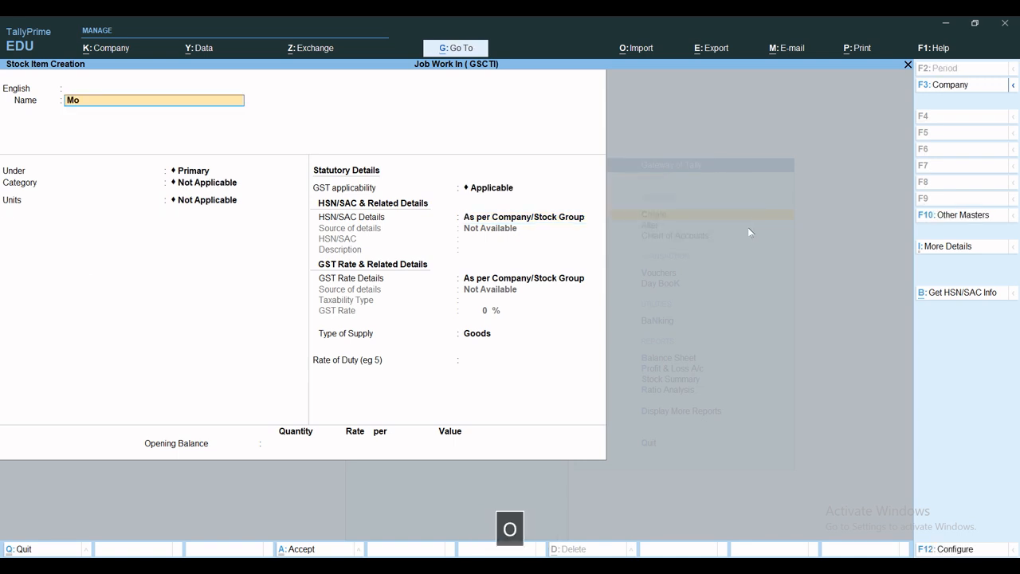
pyautogui.press('BackSpace')
pyautogui.press('BackSpace')
pyautogui.write('Fan Motor')
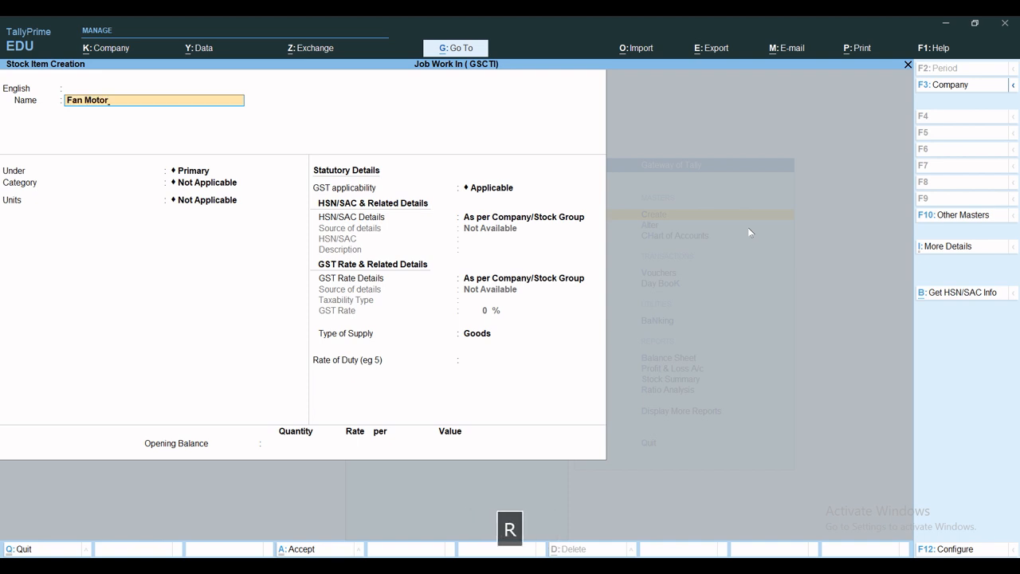
pyautogui.press('Return')
pyautogui.press('Return')
pyautogui.press('Return')
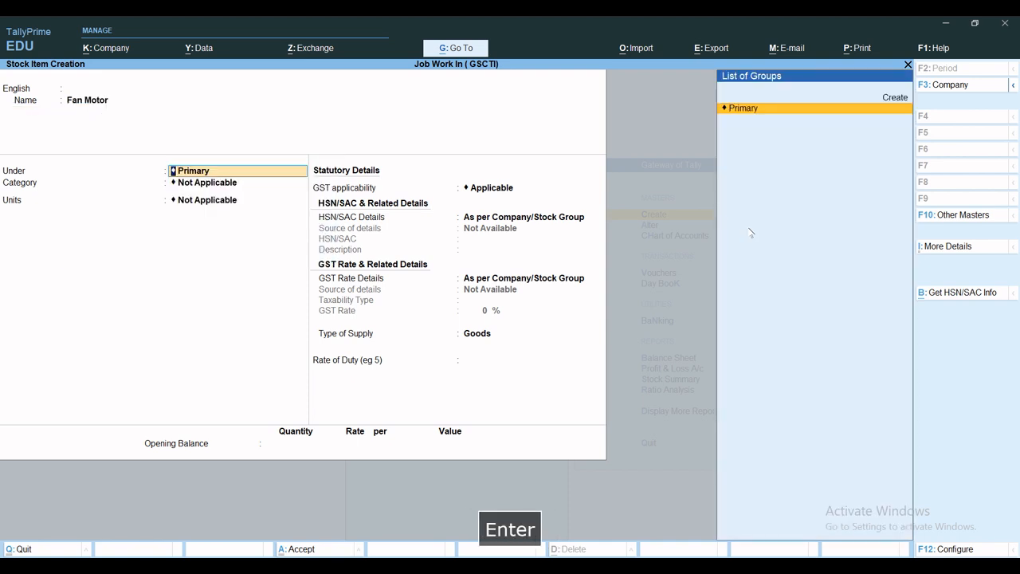
pyautogui.press('Return')
pyautogui.press('Down')
pyautogui.press('Down')
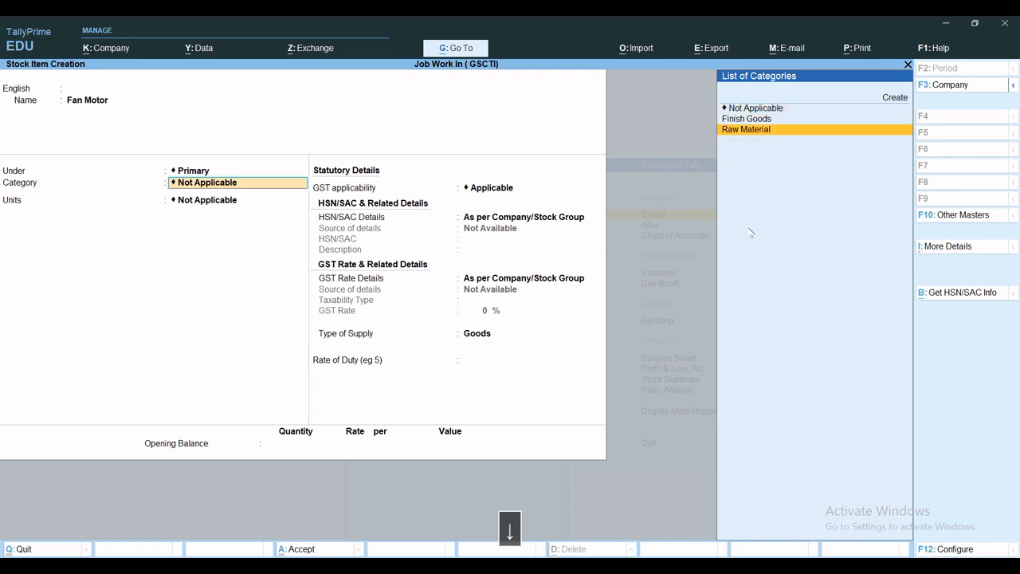
pyautogui.press('Return')
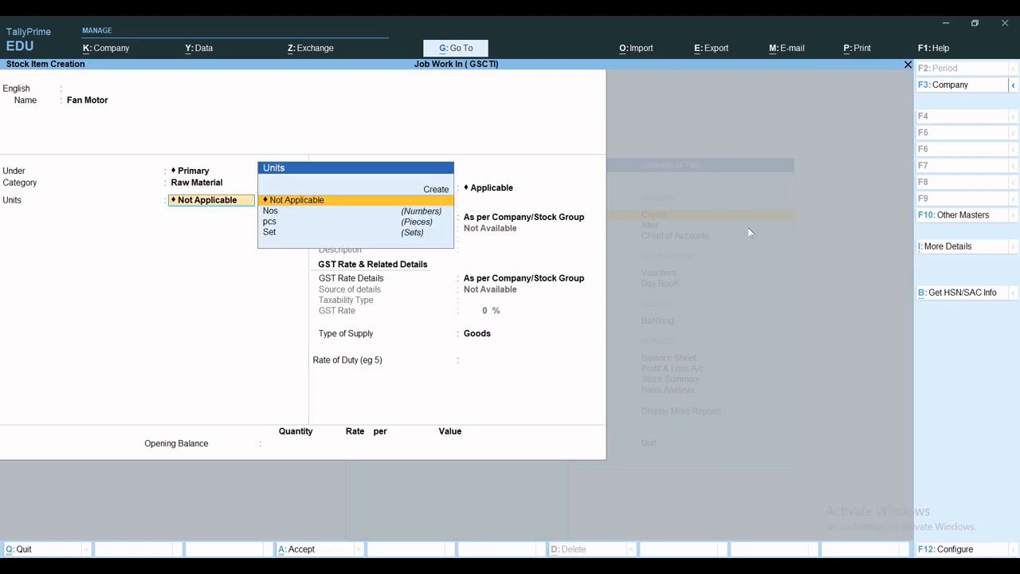
# Step: Set Fan Motor's unit to pcs with no alternate unit, keep components (BOM) at No and enable cost tracking
pyautogui.press('Down')
pyautogui.press('Down')
pyautogui.press('Return')
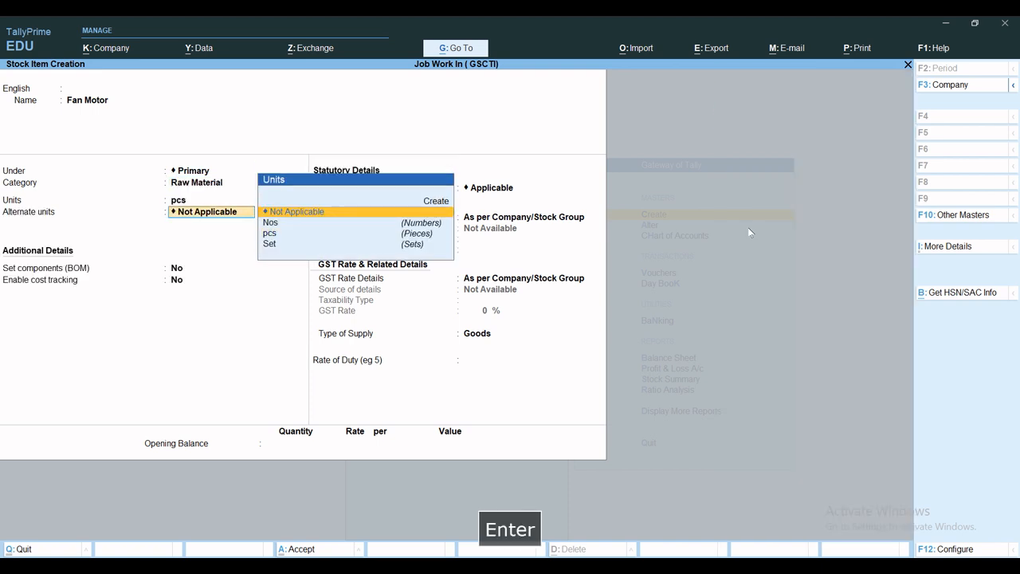
pyautogui.press('Return')
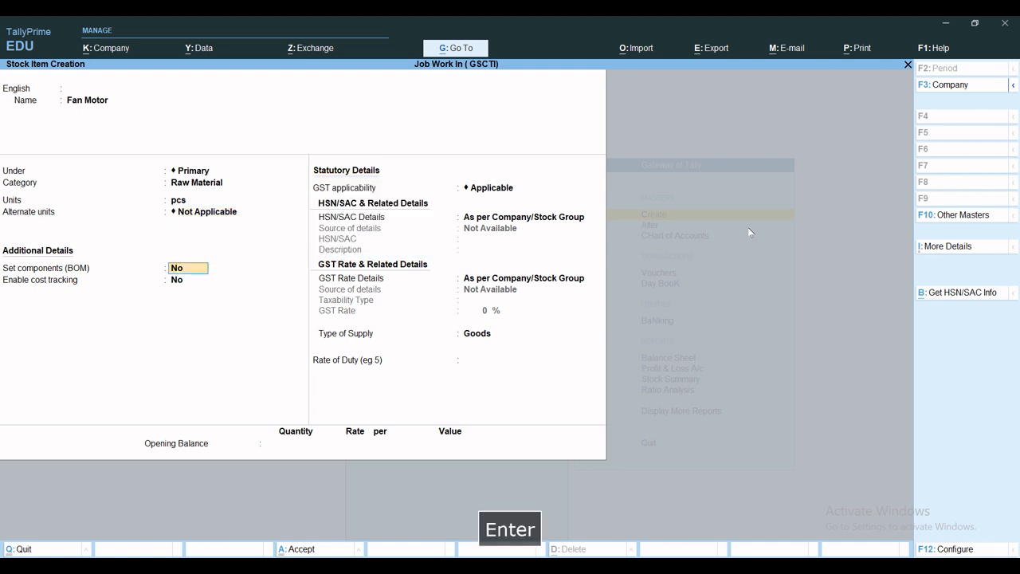
pyautogui.press('Return')
pyautogui.write('y')
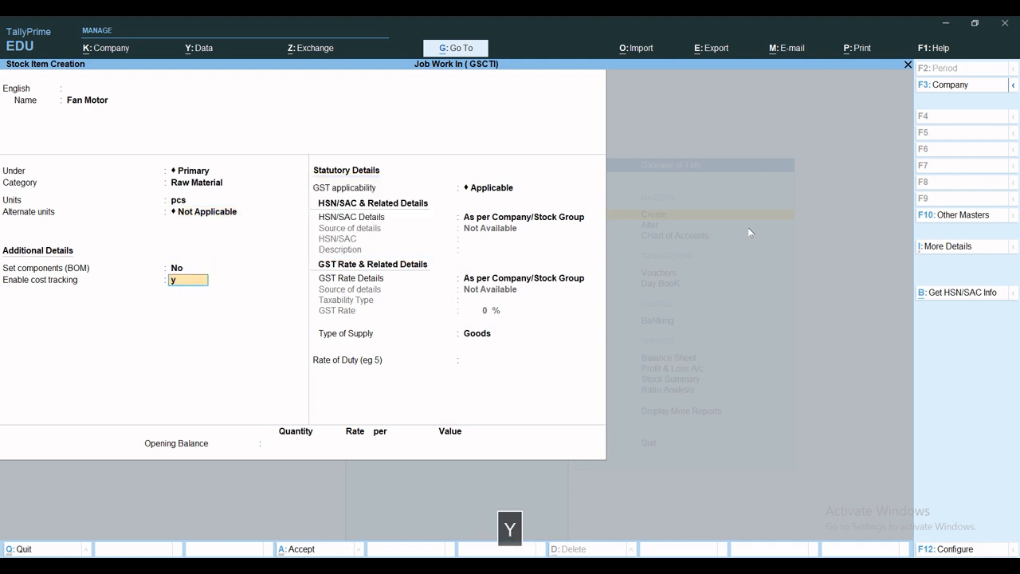
pyautogui.press('Return')
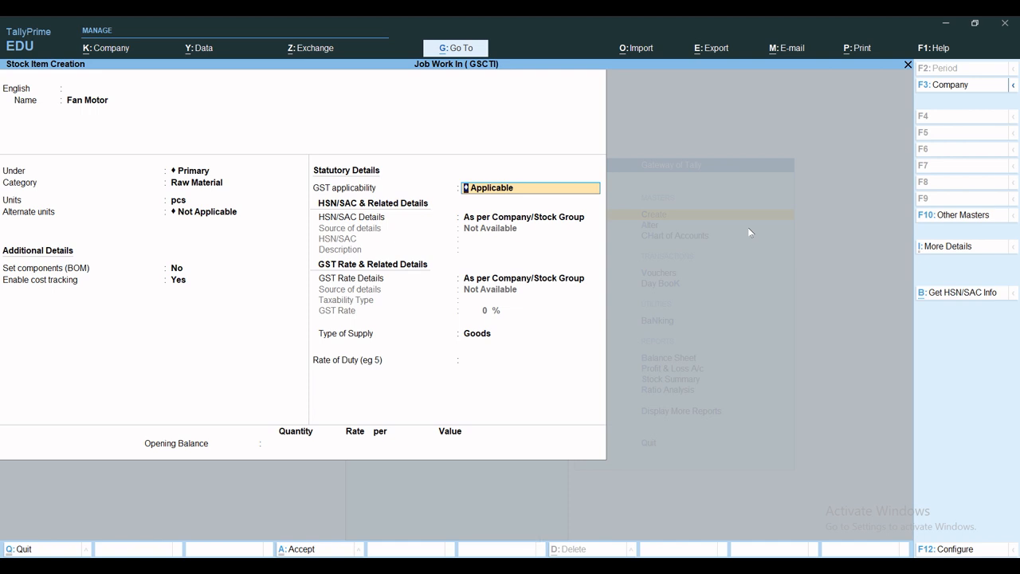
# Step: Set GST applicability for Fan Motor to Not Applicable and save the stock item
pyautogui.press('space')
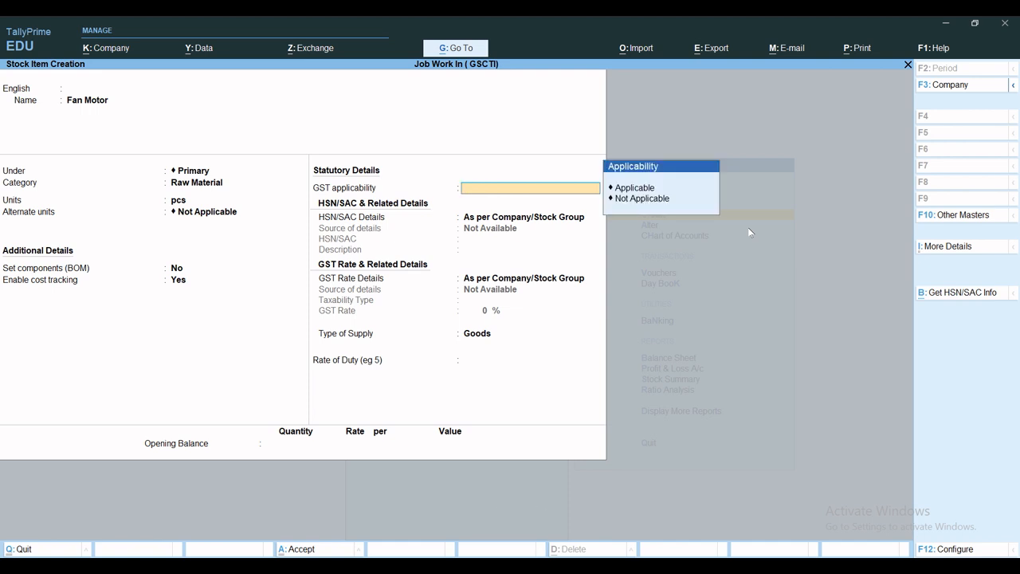
pyautogui.press('Down')
pyautogui.press('Down')
pyautogui.press('Return')
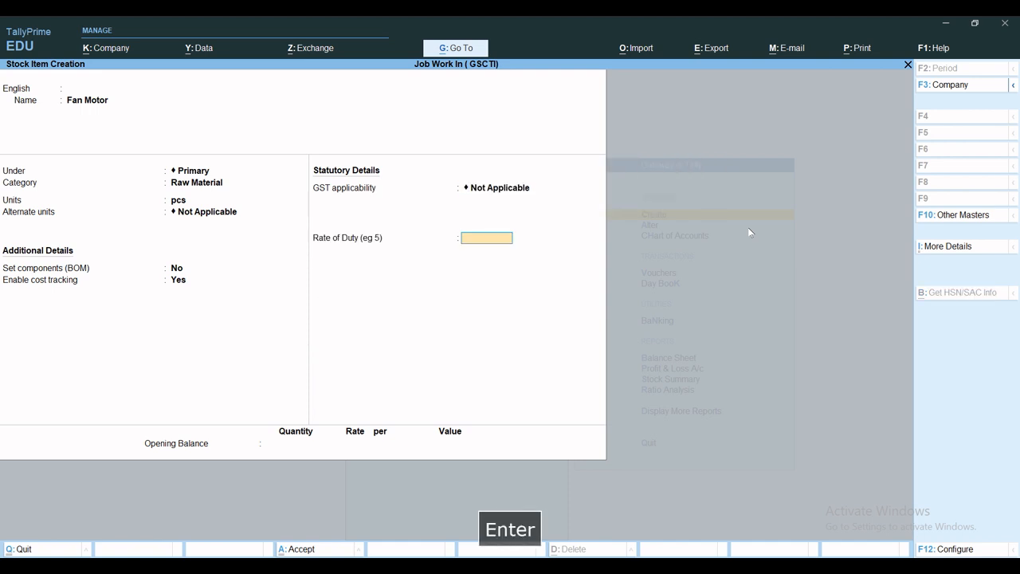
pyautogui.hotkey('ctrl', 'a')
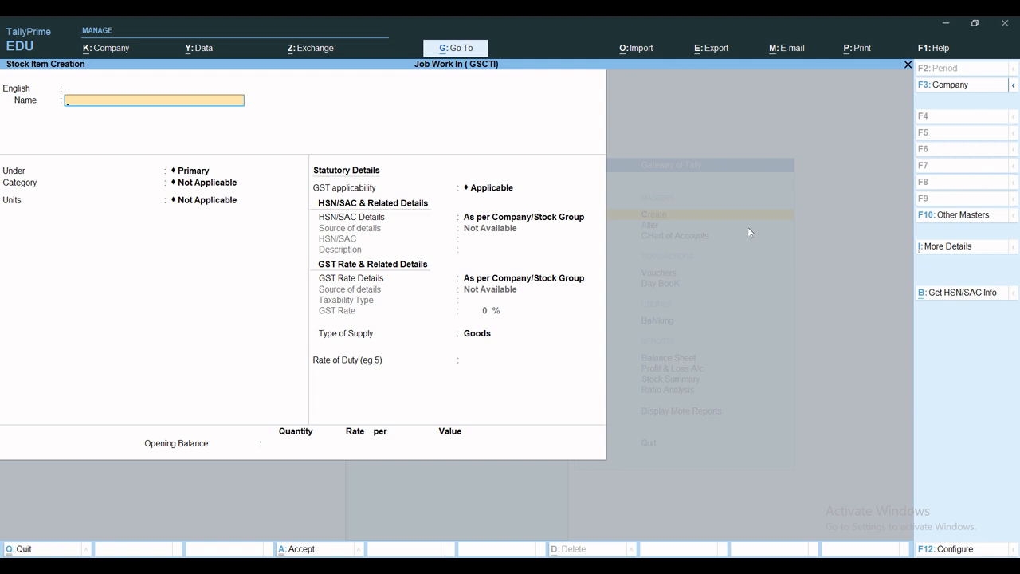
# Step: Start a stock item named Fan Accessories under Primary with category Raw Material
pyautogui.write('Fa')
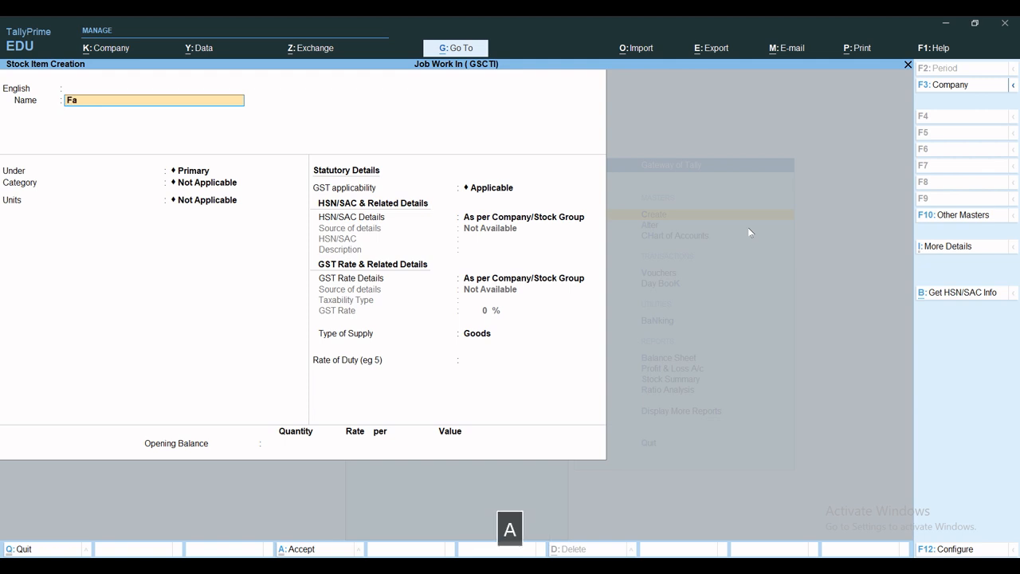
pyautogui.write('n Accessories')
pyautogui.press('Return')
pyautogui.press('Return')
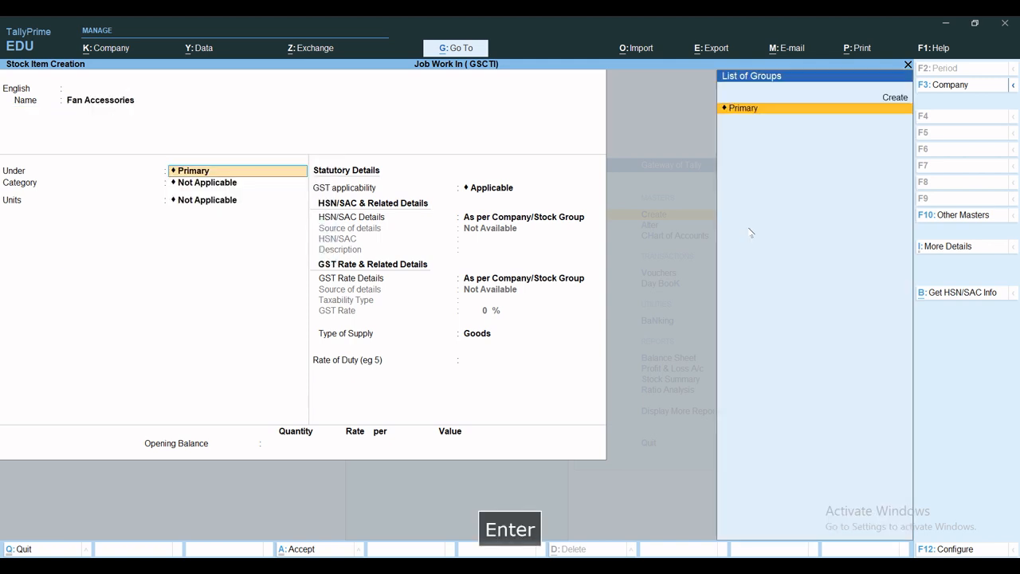
pyautogui.press('Return')
pyautogui.press('Down')
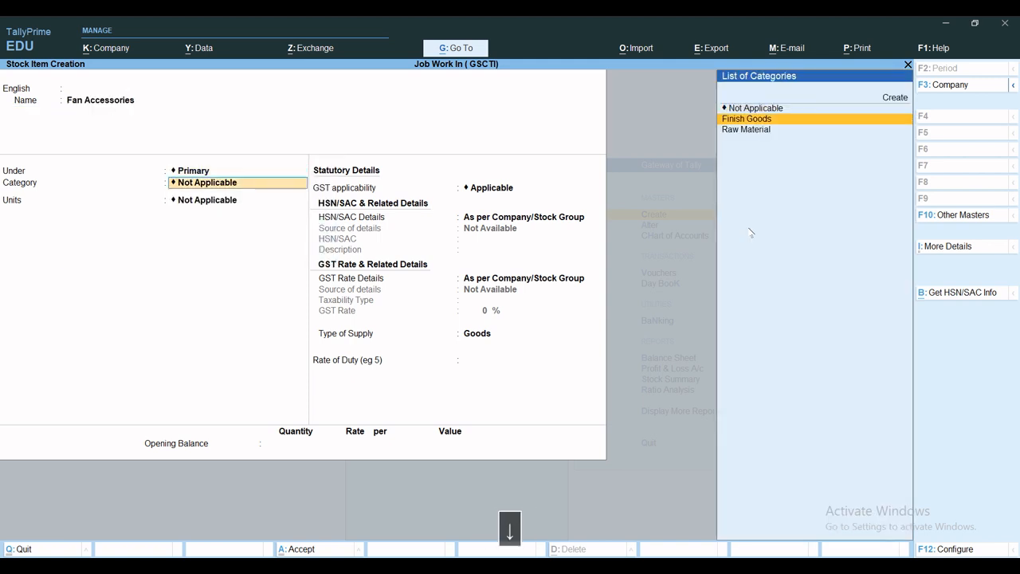
pyautogui.press('Down')
# Step: Set Fan Accessories' unit to Set with no alternate unit, keep components (BOM) at No and enable cost tracking
pyautogui.press('Return')
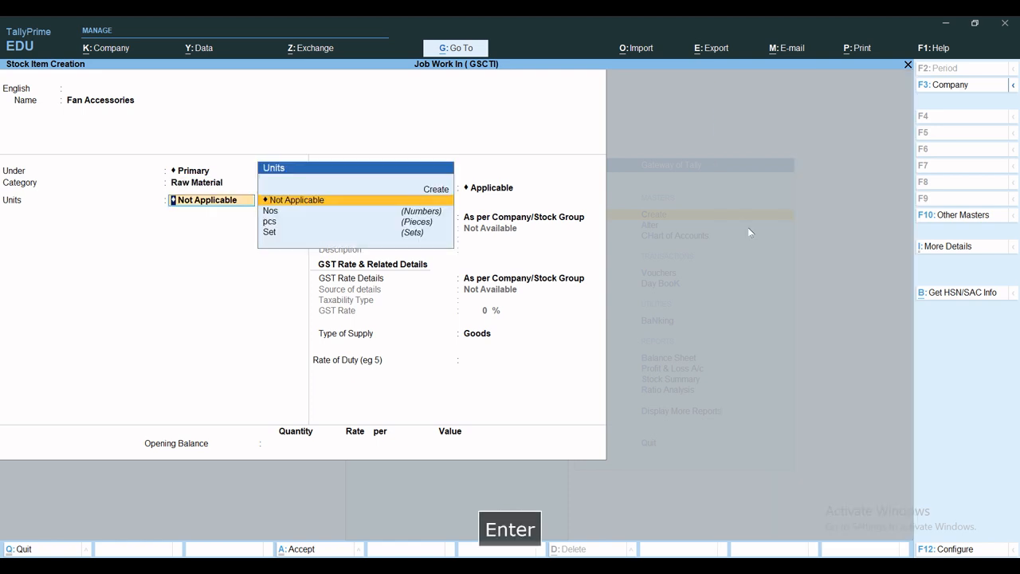
pyautogui.press('Down')
pyautogui.press('Down')
pyautogui.press('Down')
pyautogui.press('Return')
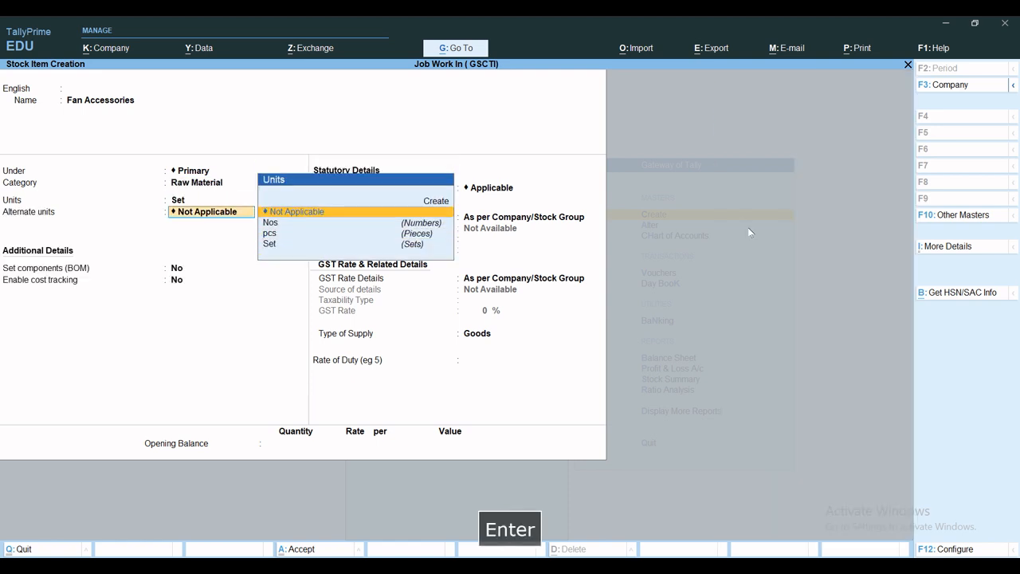
pyautogui.press('Return')
pyautogui.press('Return')
pyautogui.press('y')
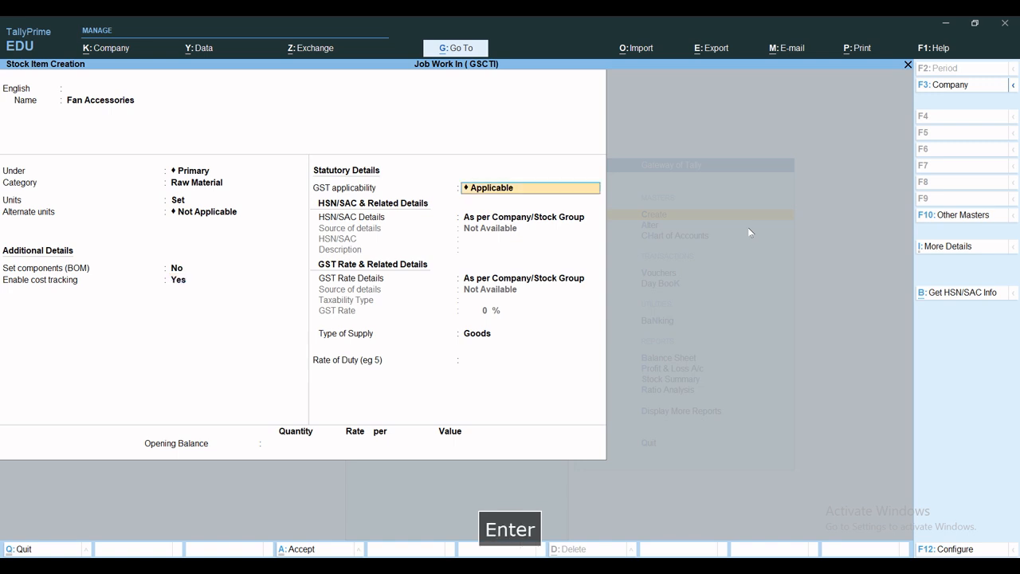
pyautogui.press('Return')
# Step: Set GST applicability for Fan Accessories to Not Applicable and save the stock item
pyautogui.press('BackSpace')
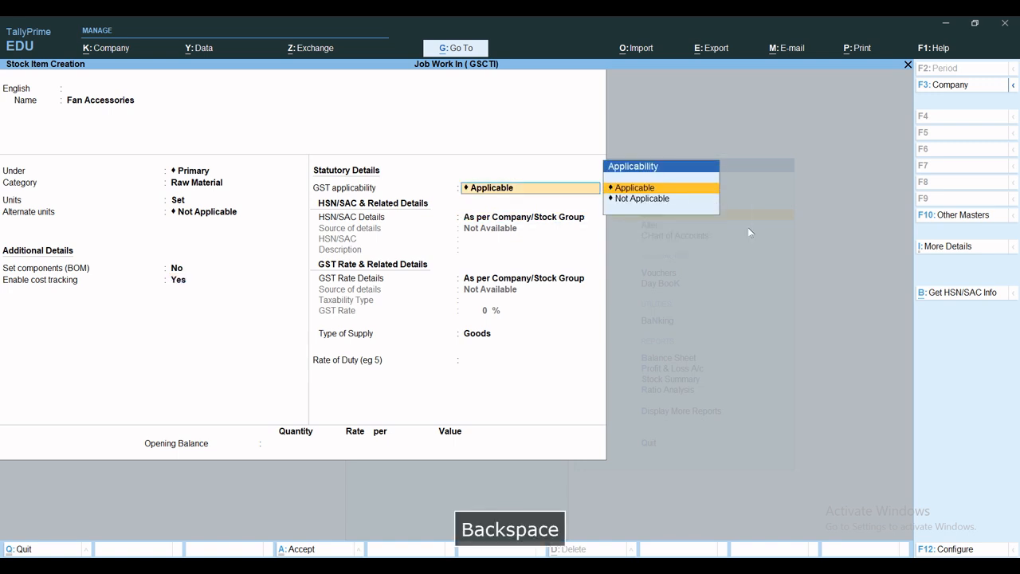
pyautogui.press('Down')
pyautogui.press('Return')
pyautogui.hotkey('ctrl', 'a')
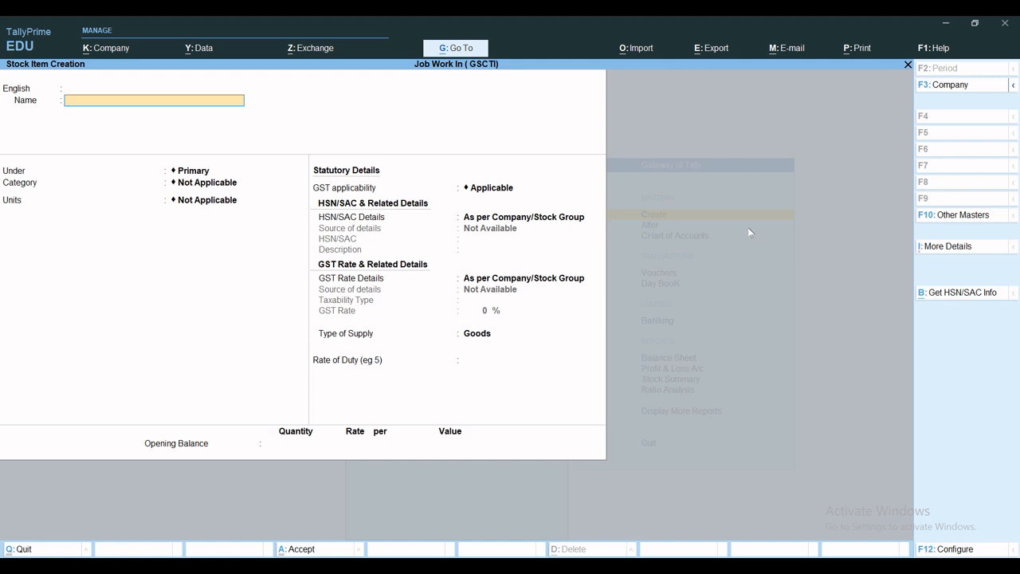
# Step: Start a stock item named Bajaj 18" Ceting Fan under Primary with category Finish Goods
pyautogui.write('Bajaj')
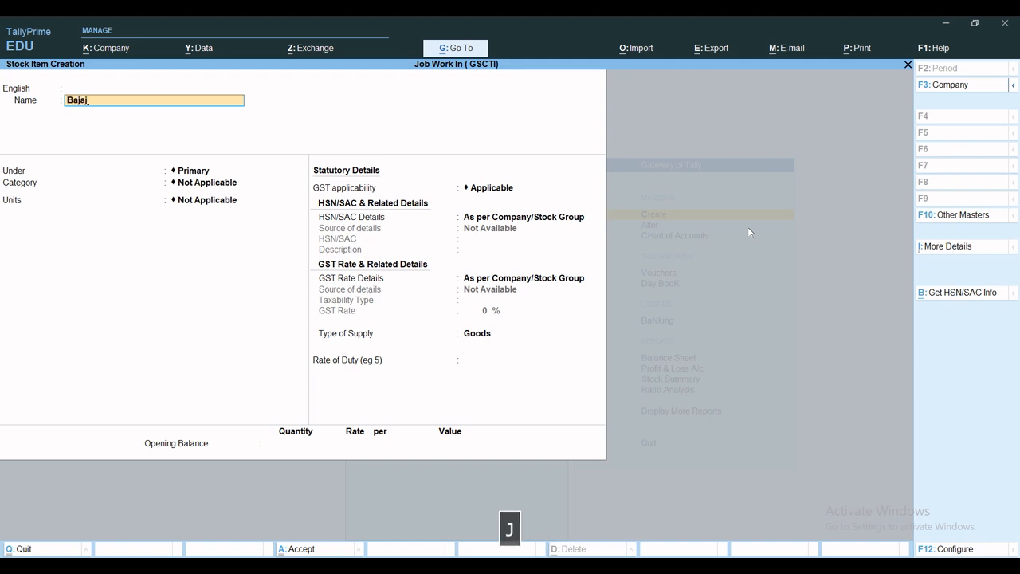
pyautogui.write(' 18" Cetin')
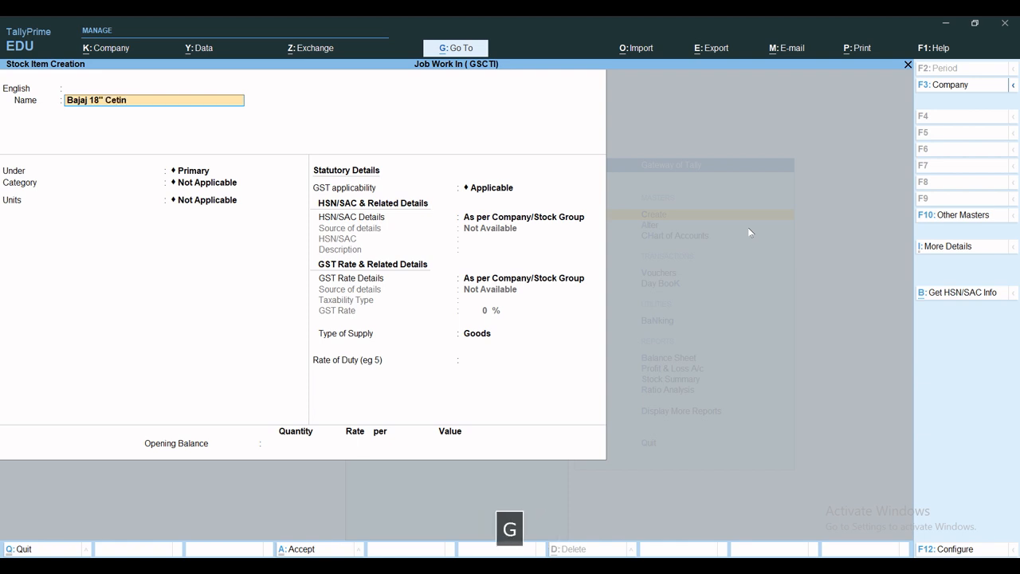
pyautogui.write('g Fan')
pyautogui.press('Return')
pyautogui.press('Return')
pyautogui.press('Return')
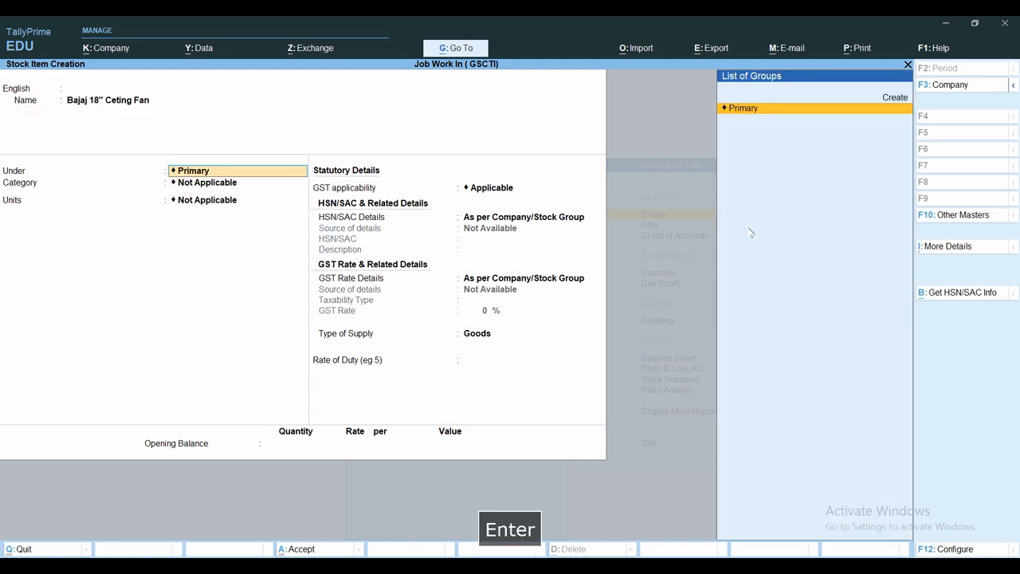
pyautogui.press('Return')
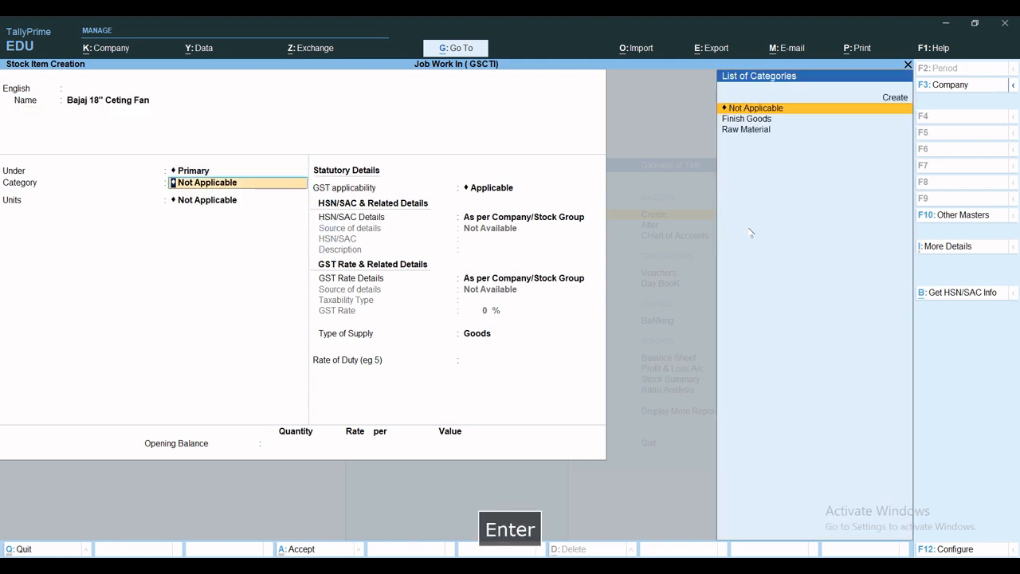
pyautogui.press('Down')
pyautogui.press('Return')
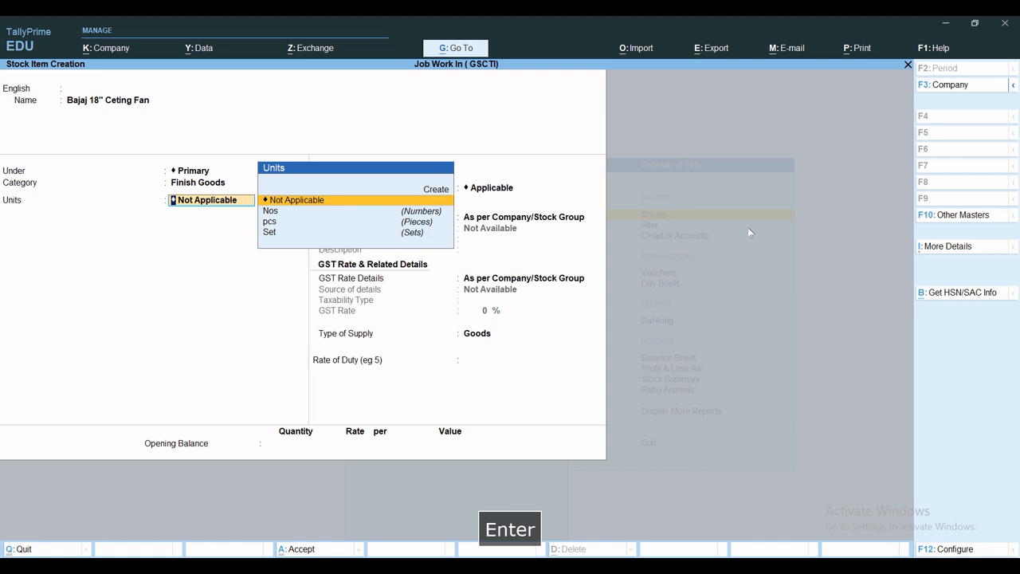
# Step: Set the Bajaj fan's unit to pcs with no alternate unit and set components (BOM) to Yes
pyautogui.press('Down')
pyautogui.press('Down')
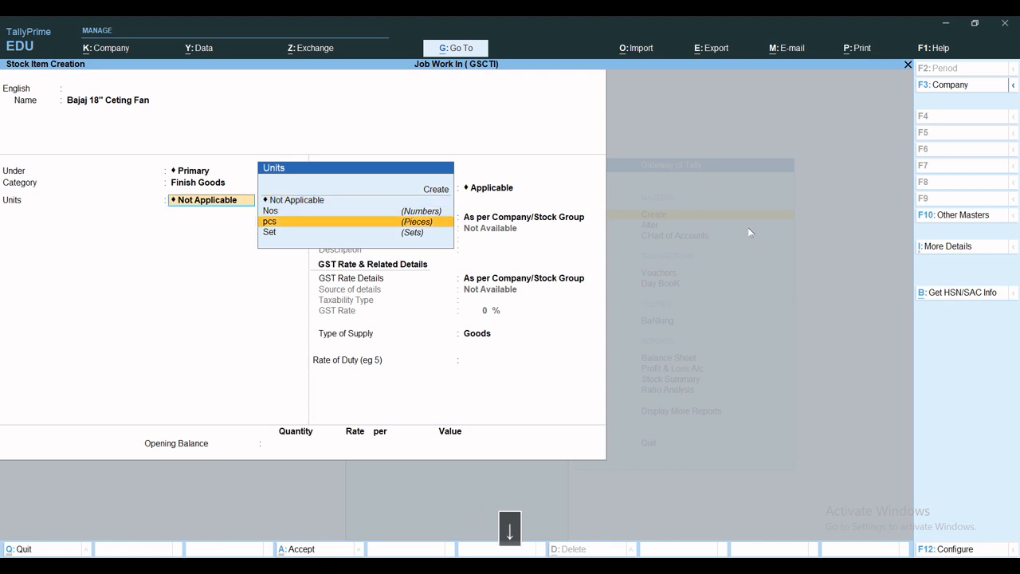
pyautogui.press('Return')
pyautogui.press('Return')
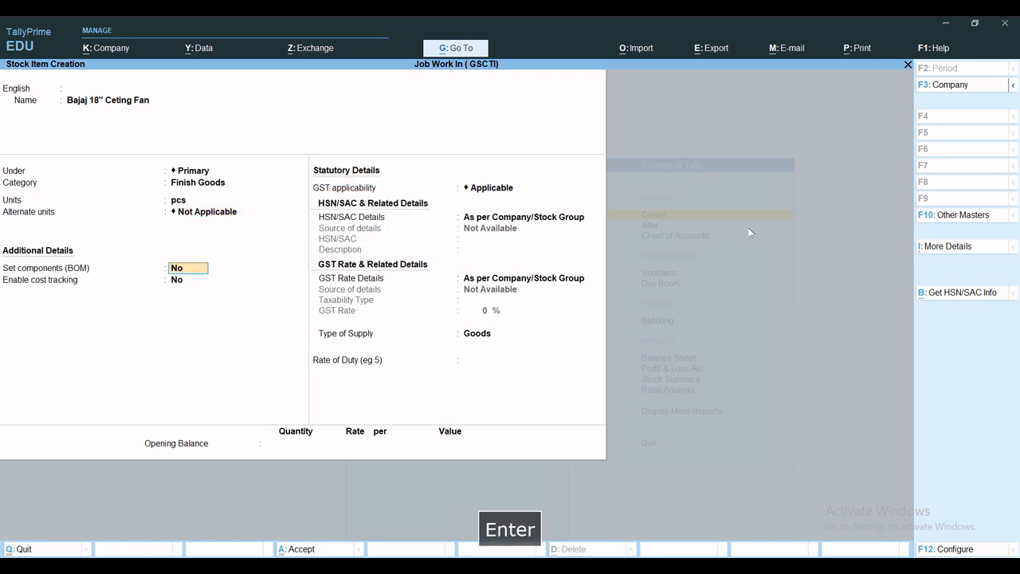
pyautogui.write('y')
pyautogui.press('Return')
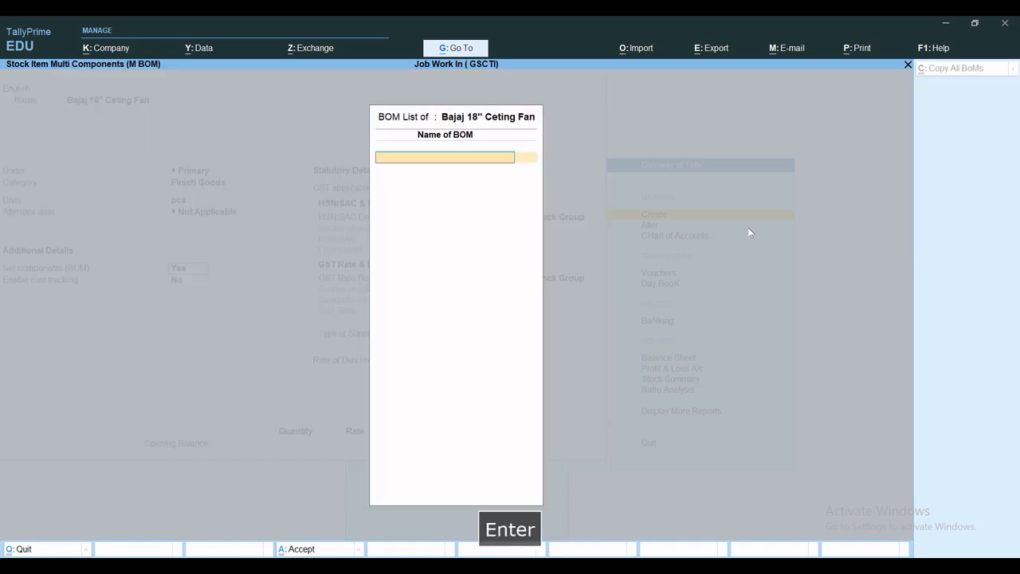
# Step: Name the fan's BOM Bajaj 18" Ceiling Fan and set its unit of manufacture to 1 pcs
pyautogui.write('V')
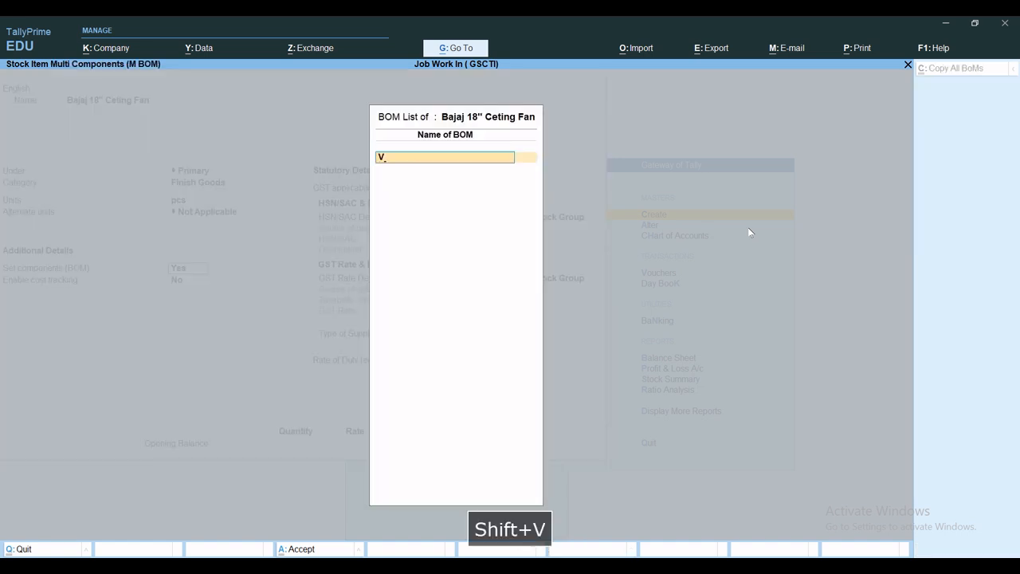
pyautogui.press('BackSpace')
pyautogui.write('Bajaj')
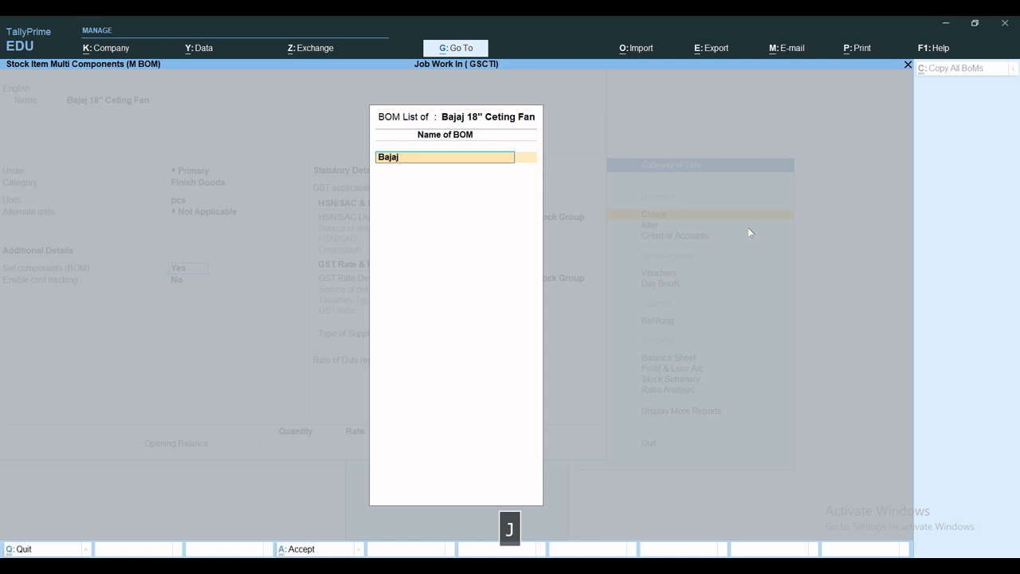
pyautogui.write(' 18"')
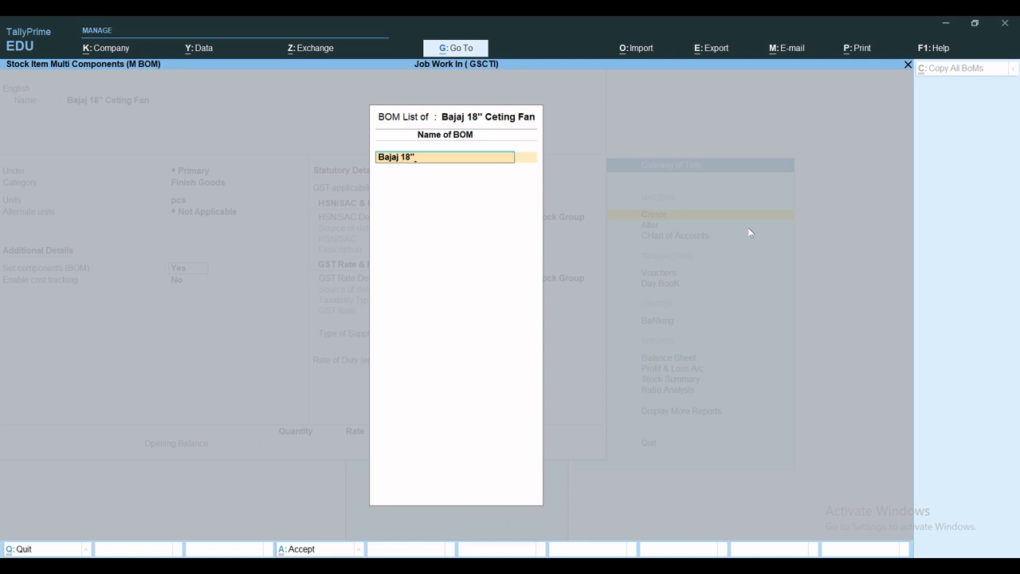
pyautogui.write(' Ceiting')
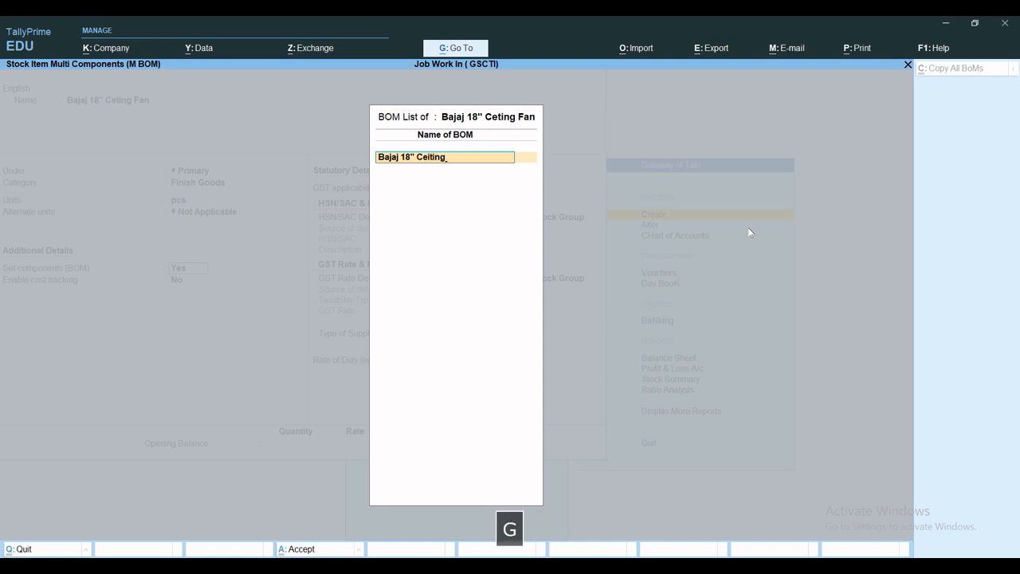
pyautogui.press('BackSpace')
pyautogui.press('BackSpace')
pyautogui.press('BackSpace')
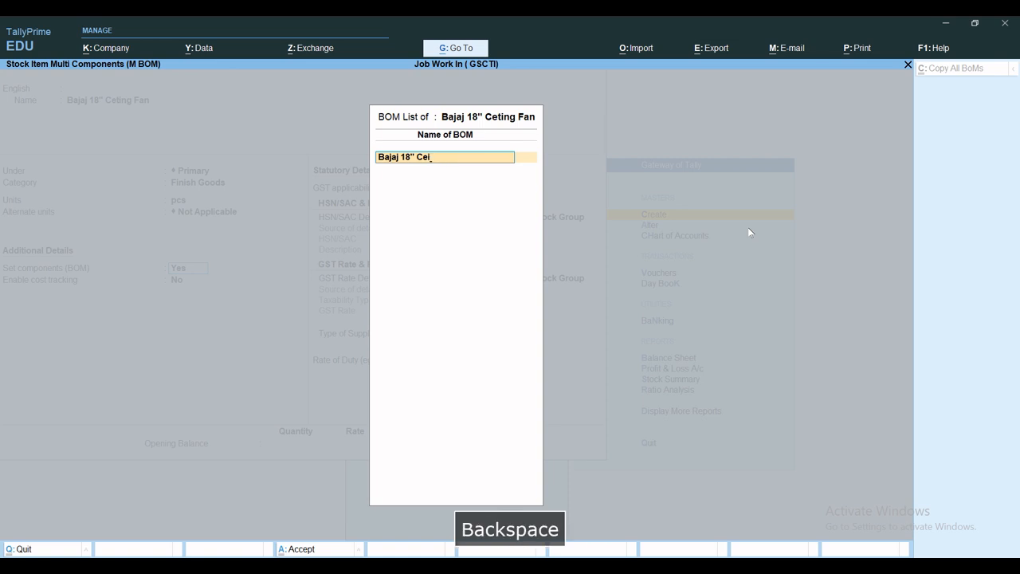
pyautogui.write('ling ')
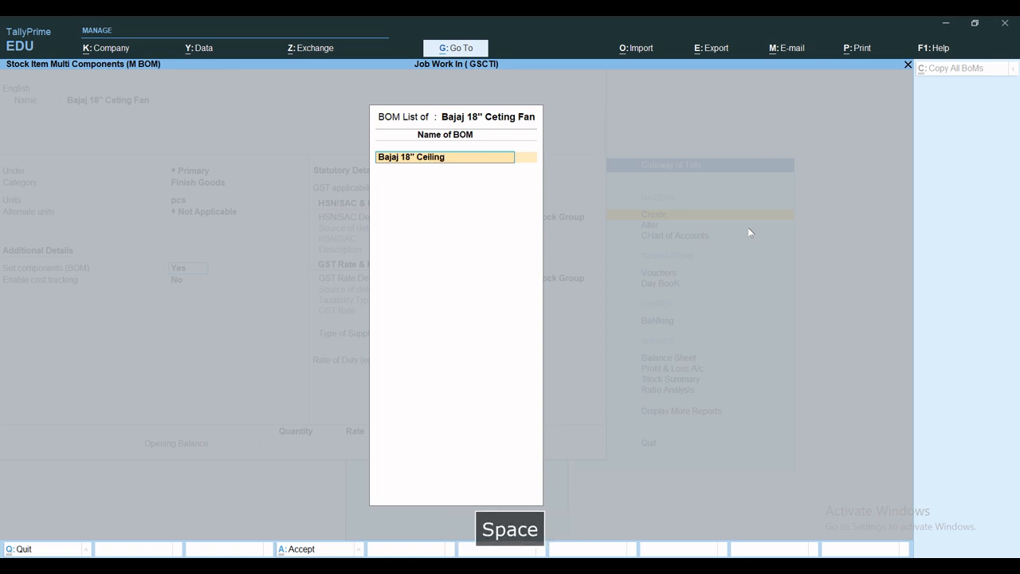
pyautogui.write('Fan')
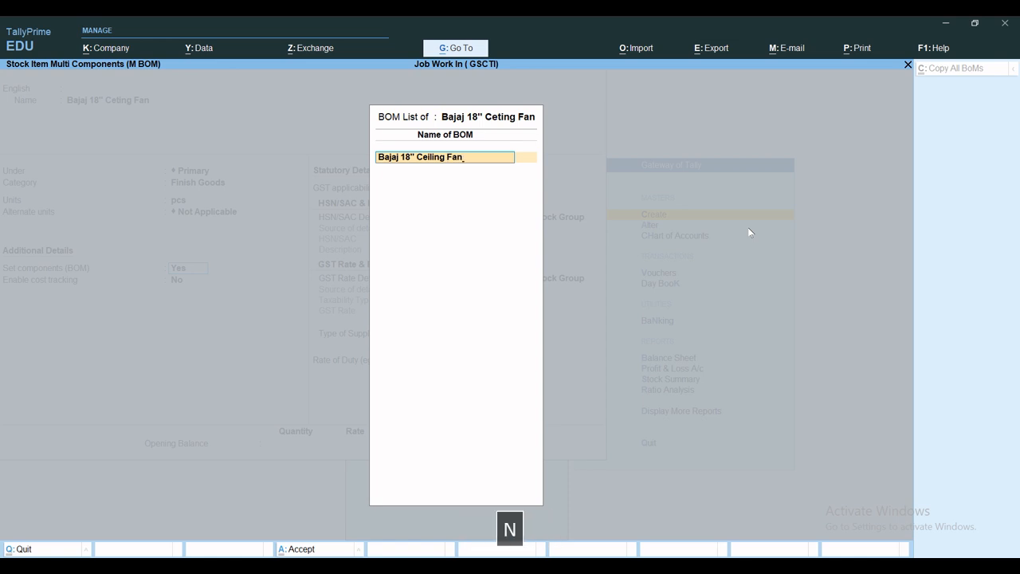
pyautogui.press('Return')
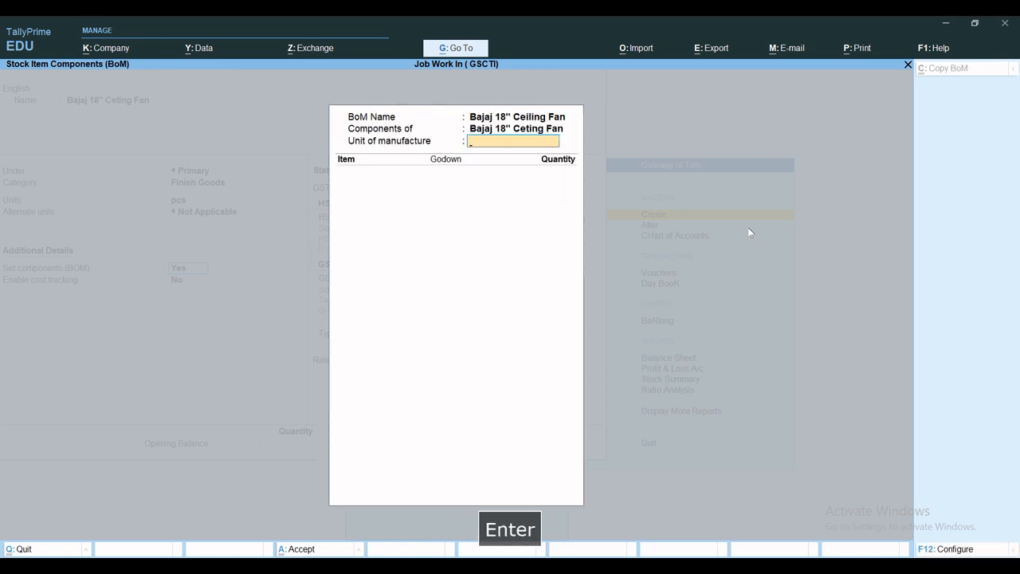
pyautogui.write('1')
pyautogui.press('Return')
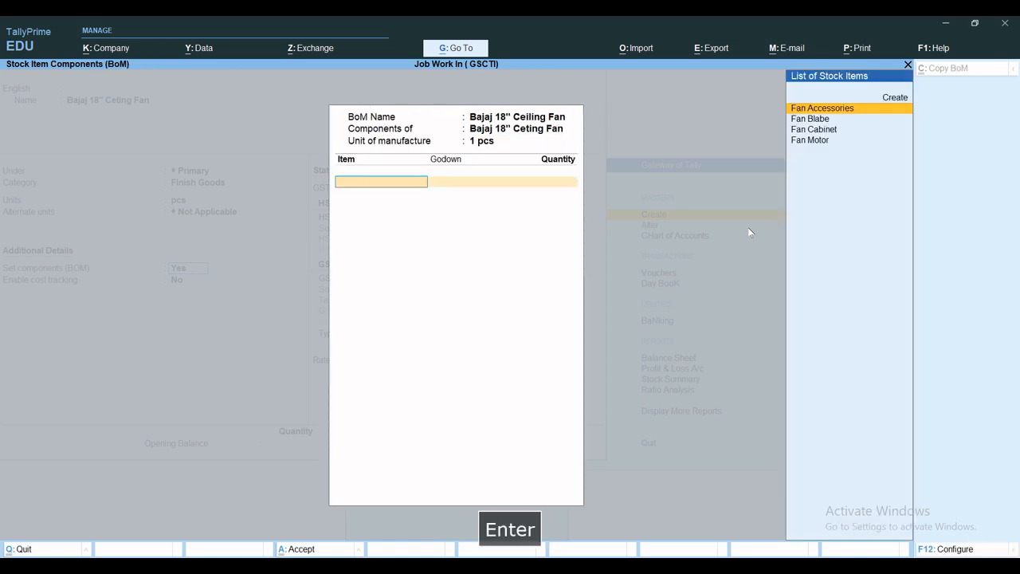
# Step: Add 1 Set of Fan Accessories from Raw Material Godown to the BOM
pyautogui.press('Return')
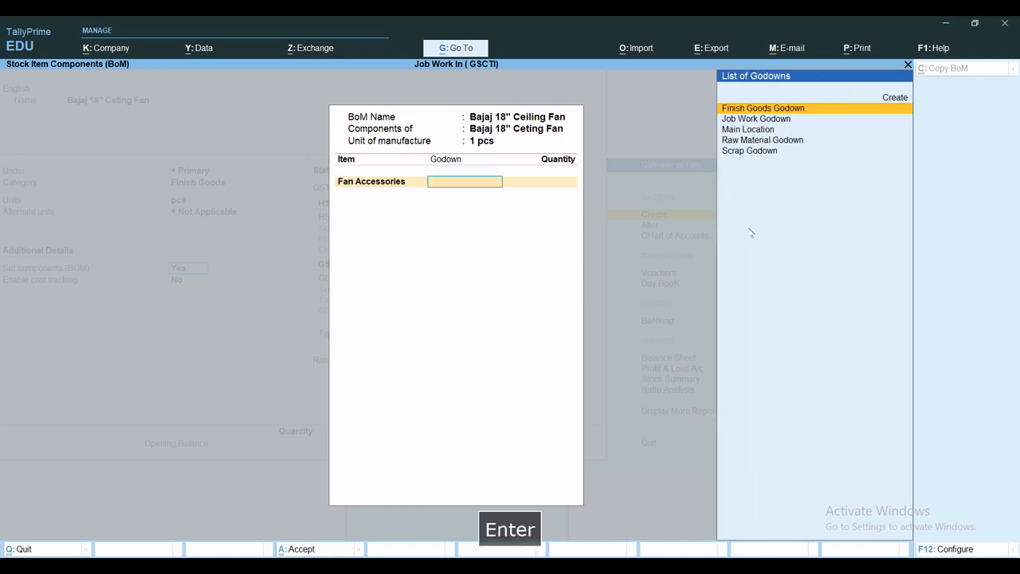
pyautogui.write('R')
pyautogui.press('Return')
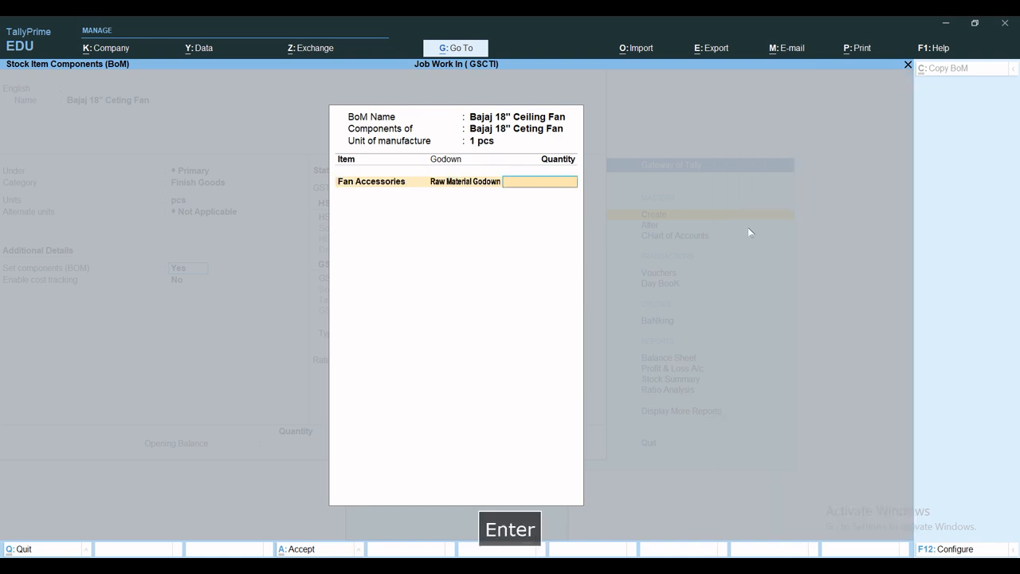
pyautogui.write('1')
pyautogui.press('Return')
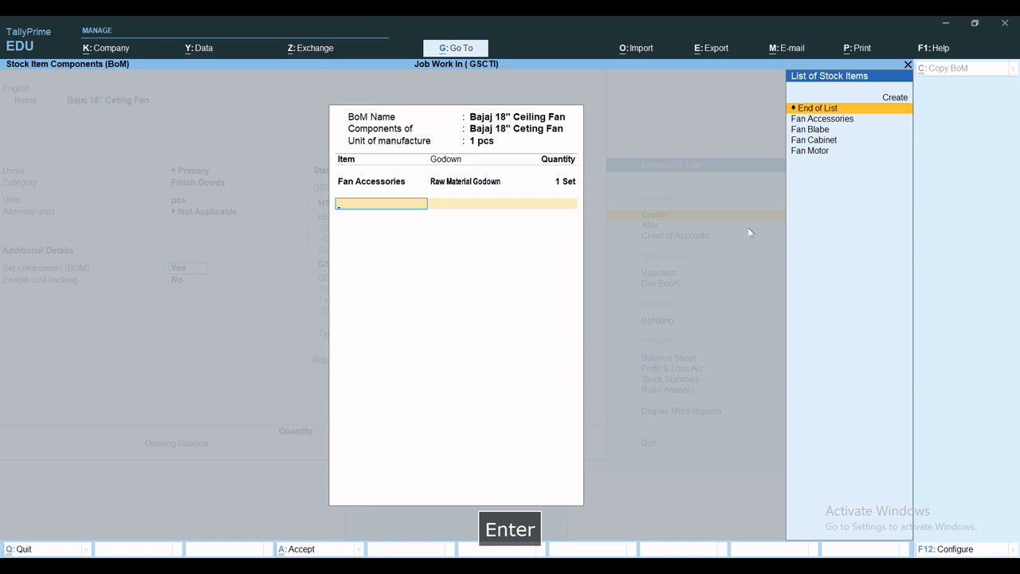
# Step: Add 1 Set of Fan Blabe from Raw Material Godown as the BOM's second component
pyautogui.press('Down')
pyautogui.press('Down')
pyautogui.press('Return')
pyautogui.write('R')
pyautogui.press('Return')
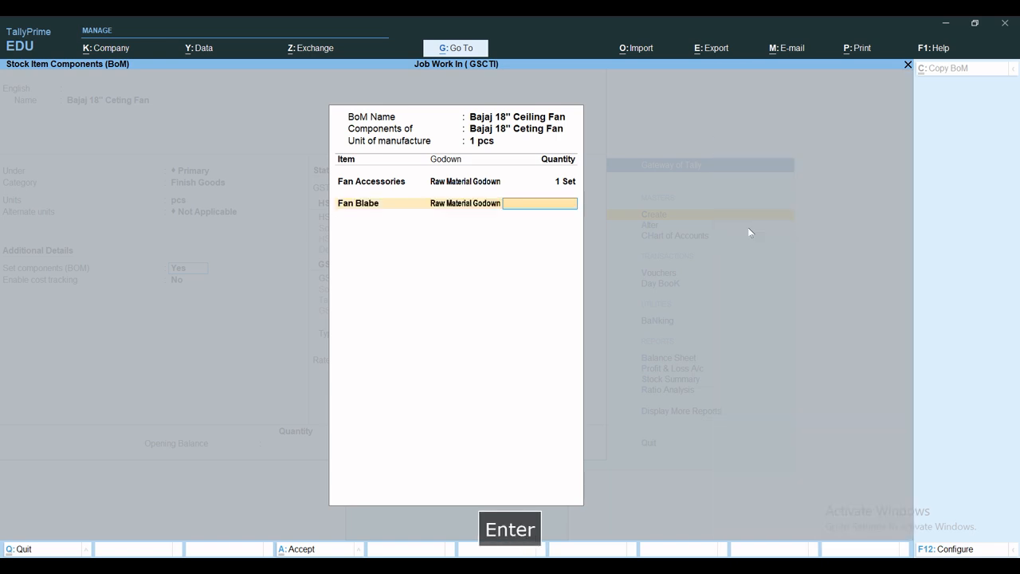
pyautogui.write('1')
pyautogui.press('Return')
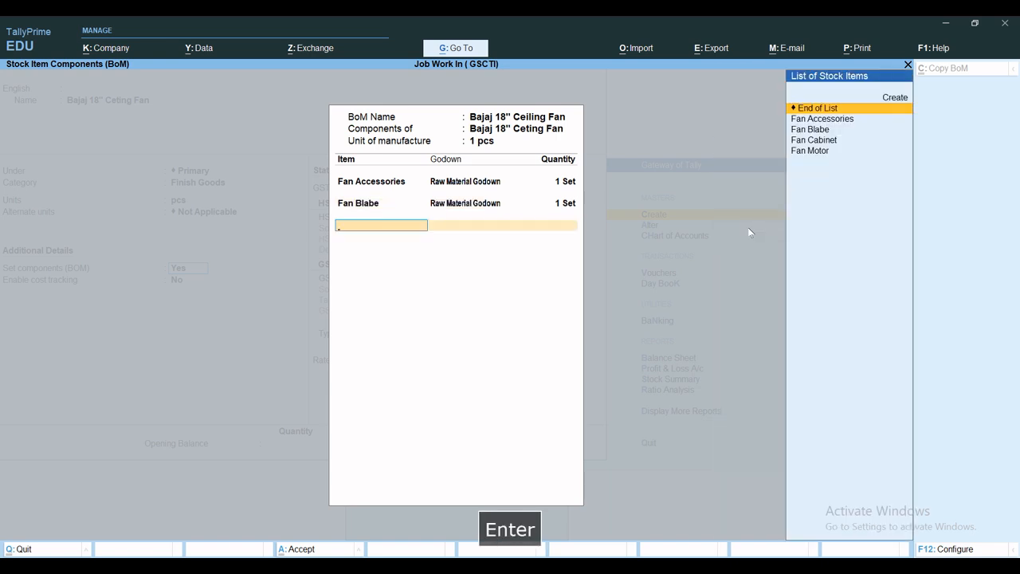
# Step: Add another Fan Blabe line from Raw Material Godown with a quantity of 1 Set to the BOM
pyautogui.press('Down')
pyautogui.press('Down')
pyautogui.press('Return')
pyautogui.write('R')
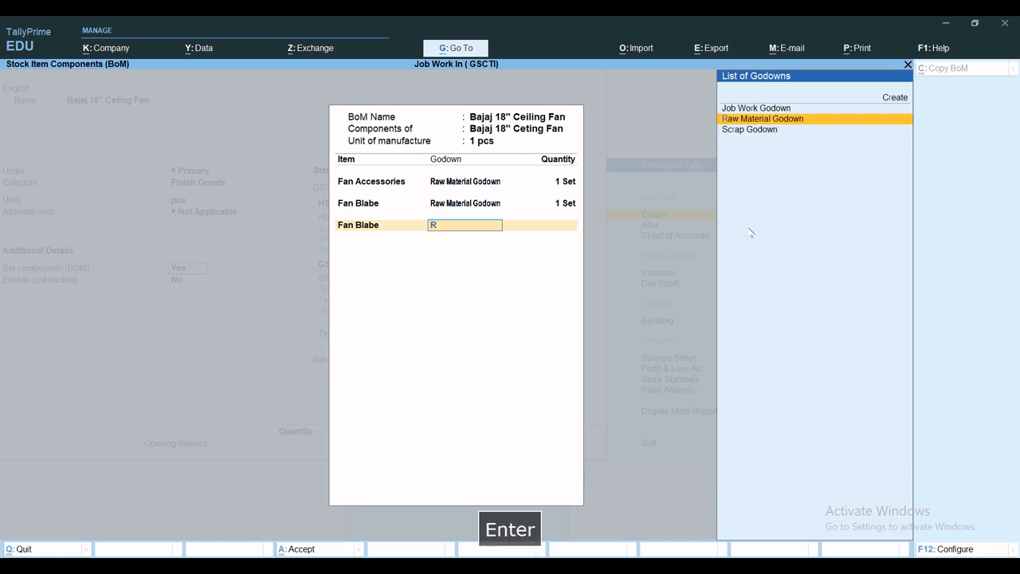
pyautogui.press('Return')
pyautogui.write('1')
pyautogui.press('Return')
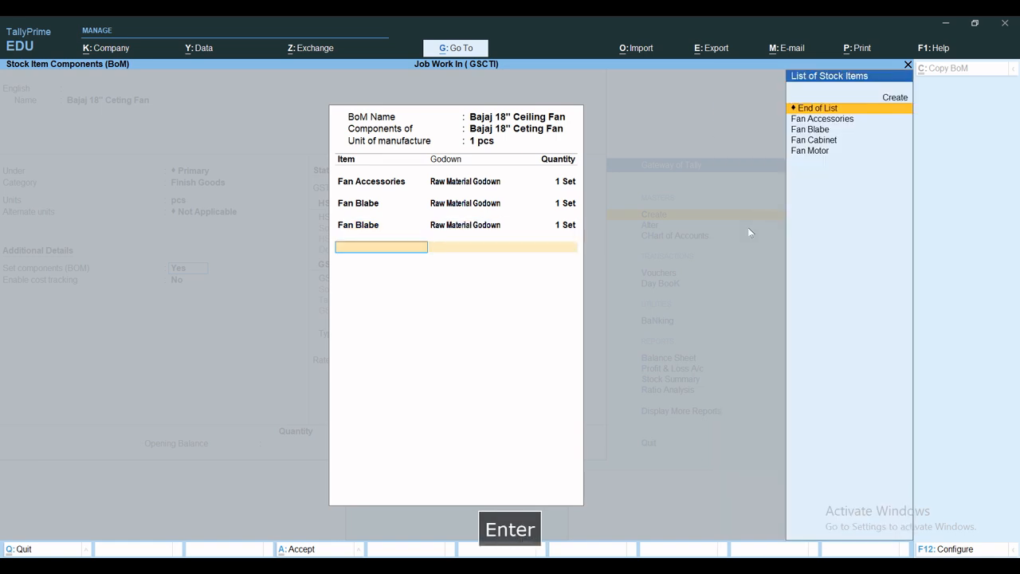
# Step: Add Fan Motor from Raw Material Godown with quantity 1 to the BOM and finish the BOM list
pyautogui.press('Down')
pyautogui.press('Down')
pyautogui.press('Down')
pyautogui.press('Down')
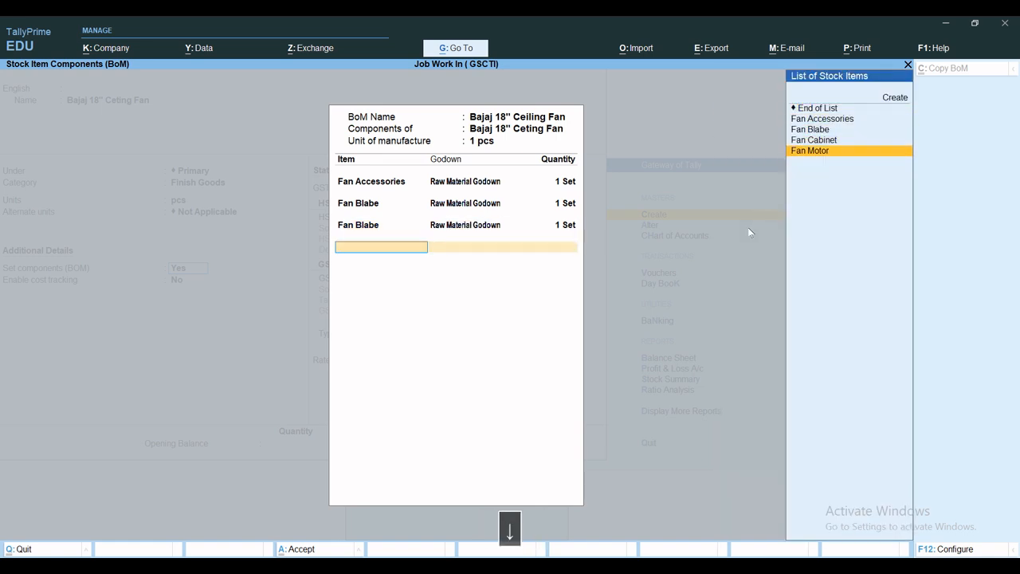
pyautogui.press('Return')
pyautogui.write('R')
pyautogui.press('Return')
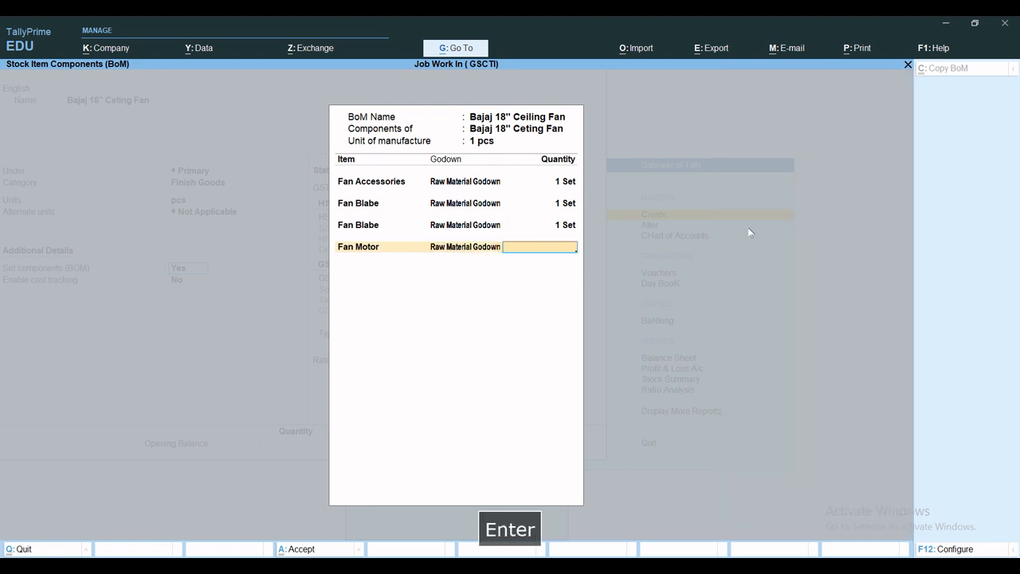
pyautogui.write('1')
pyautogui.press('Return')
pyautogui.press('Return')
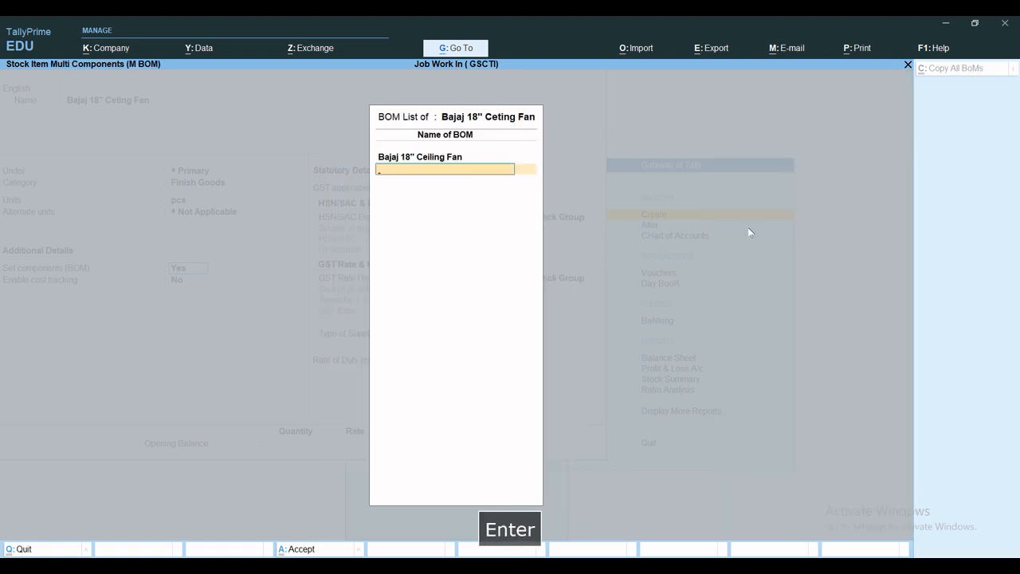
pyautogui.press('Return')
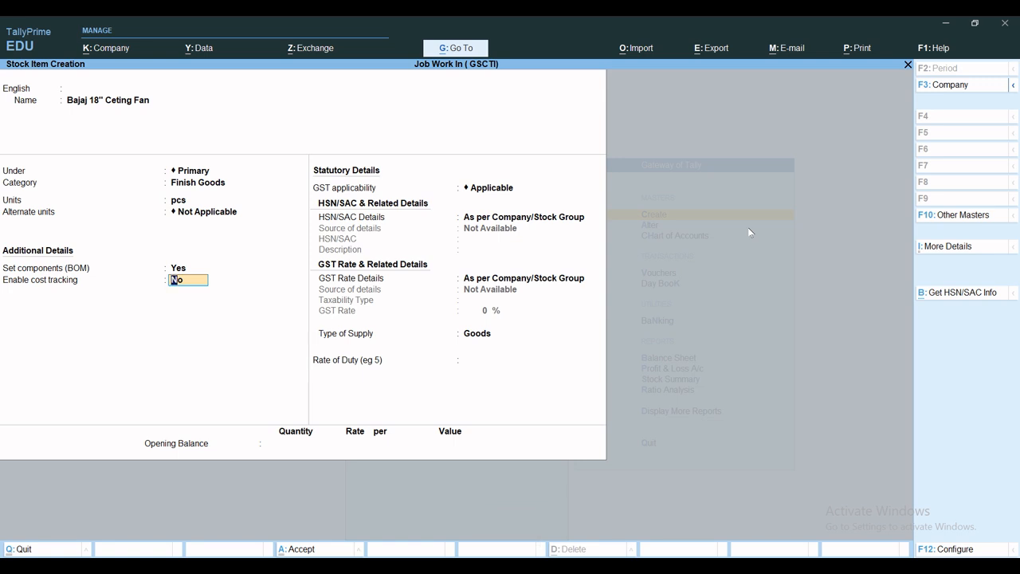
# Step: Enable cost tracking for the Bajaj fan, keep GST Applicable and set HSN/SAC details to Specify Details Here, leaving the HSN/SAC code blank
pyautogui.write('y')
pyautogui.press('Return')
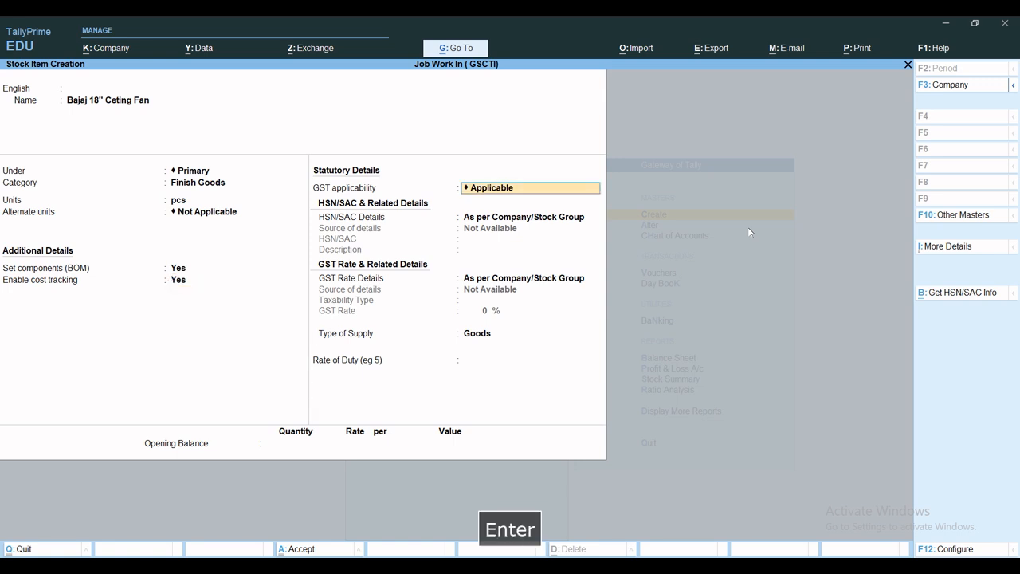
pyautogui.press('Return')
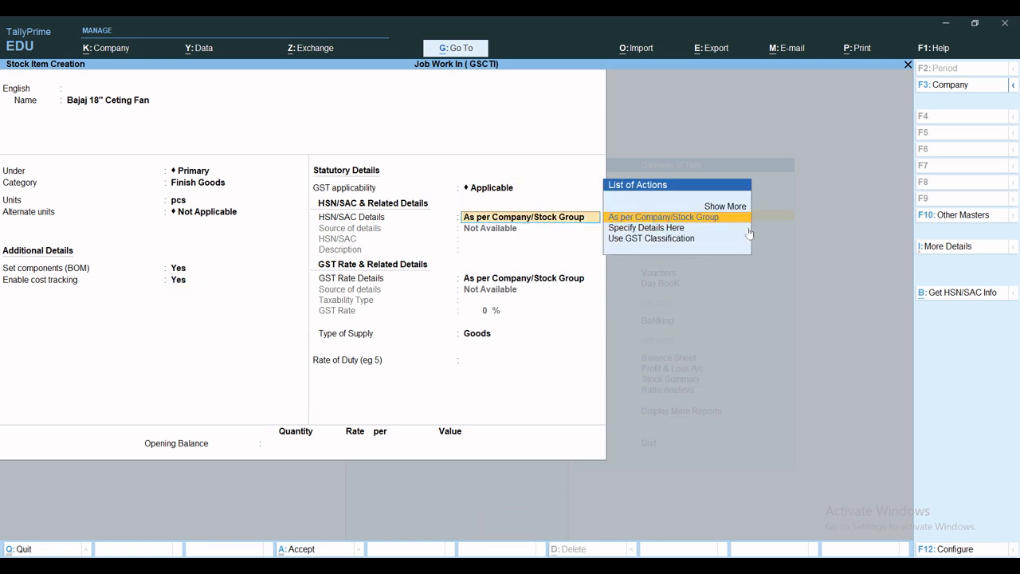
pyautogui.press('Down')
pyautogui.press('Return')
# Step: Specify the fan's GST rate details as Taxable at 12% with supply type Services, and save the stock item
pyautogui.press('Return')
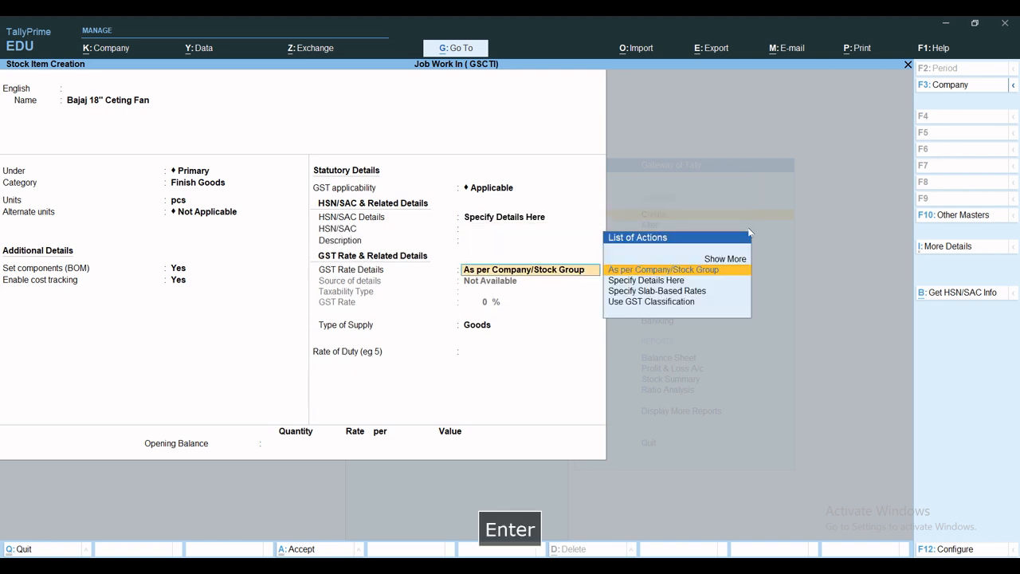
pyautogui.press('Down')
pyautogui.press('Return')
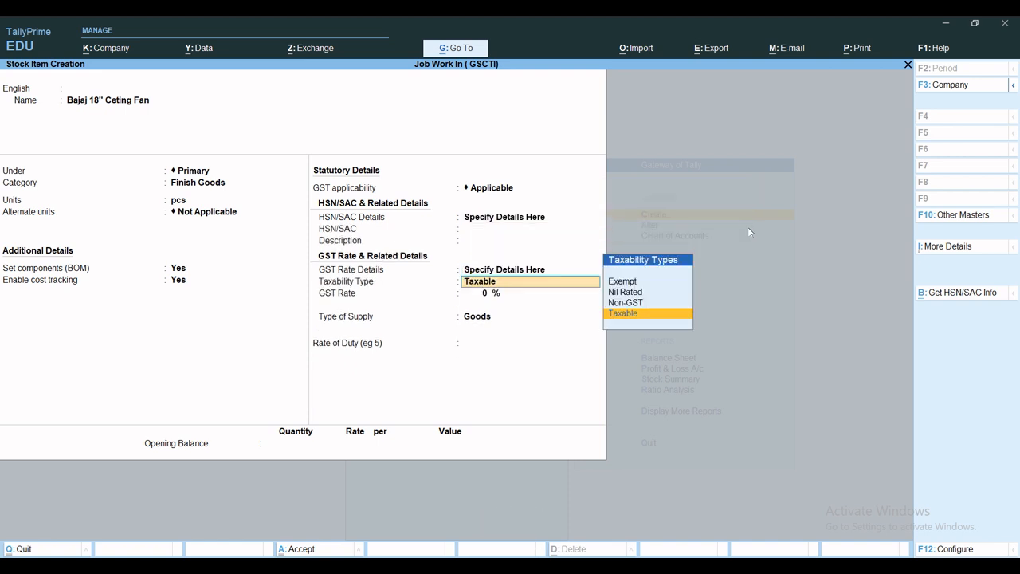
pyautogui.press('Return')
pyautogui.write('12')
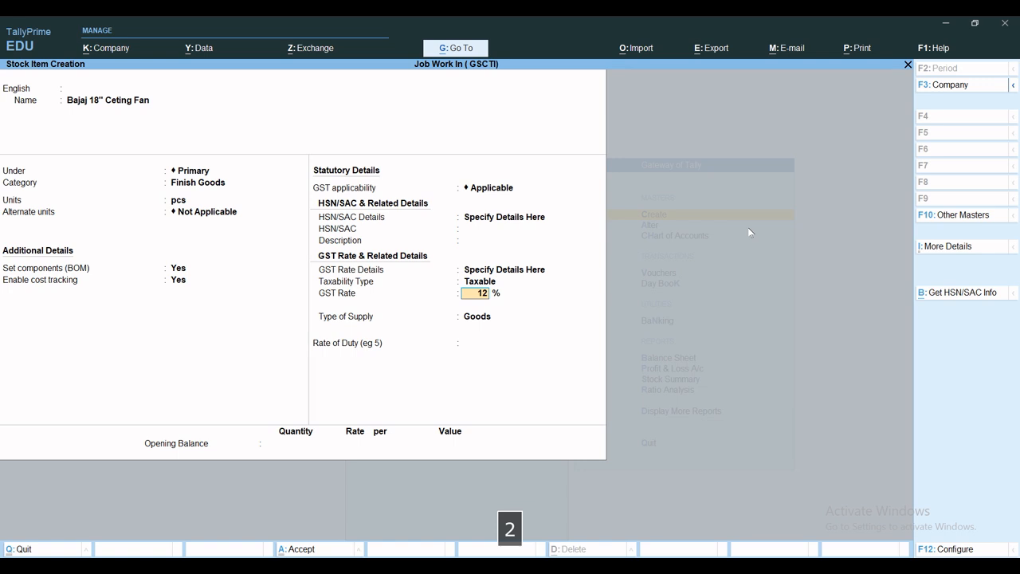
pyautogui.press('Return')
pyautogui.press('Down')
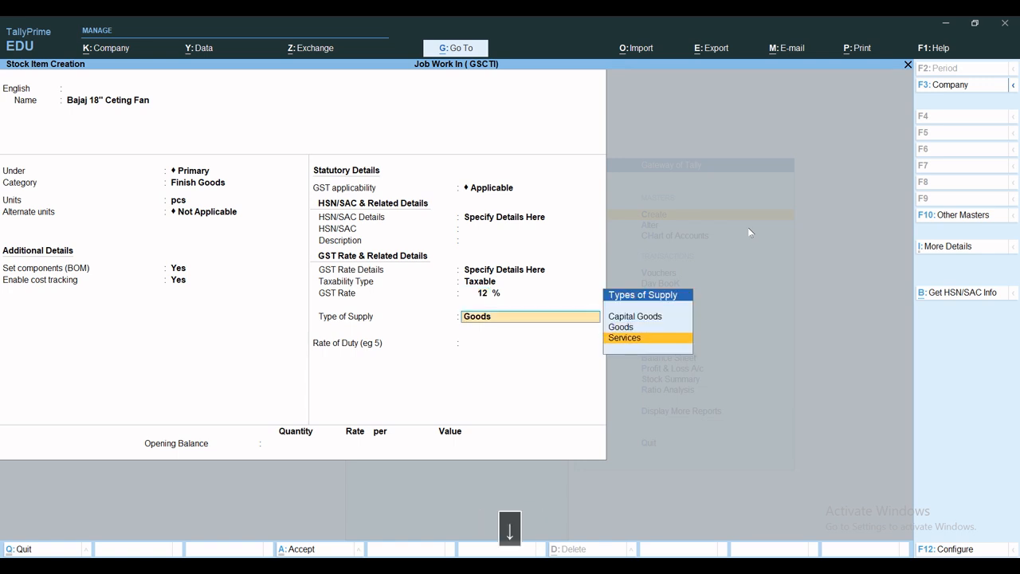
pyautogui.press('Return')
pyautogui.hotkey('ctrl', 'a')
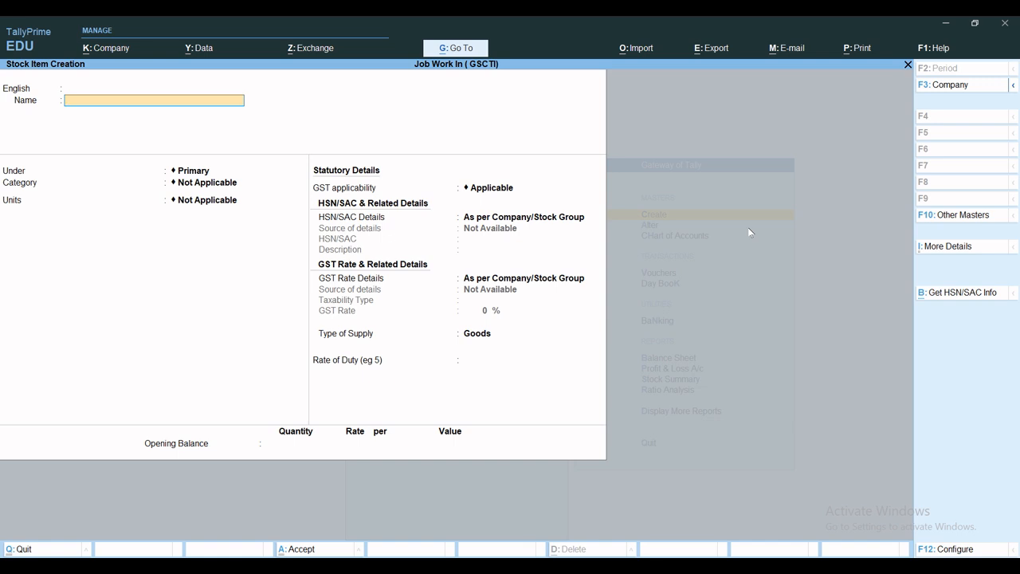
# Step: Reopen the saved Bajaj fan stock item, change its name to Bajaj 18" Celing Fan and save it
pyautogui.press('pageup')
pyautogui.press('pageup')
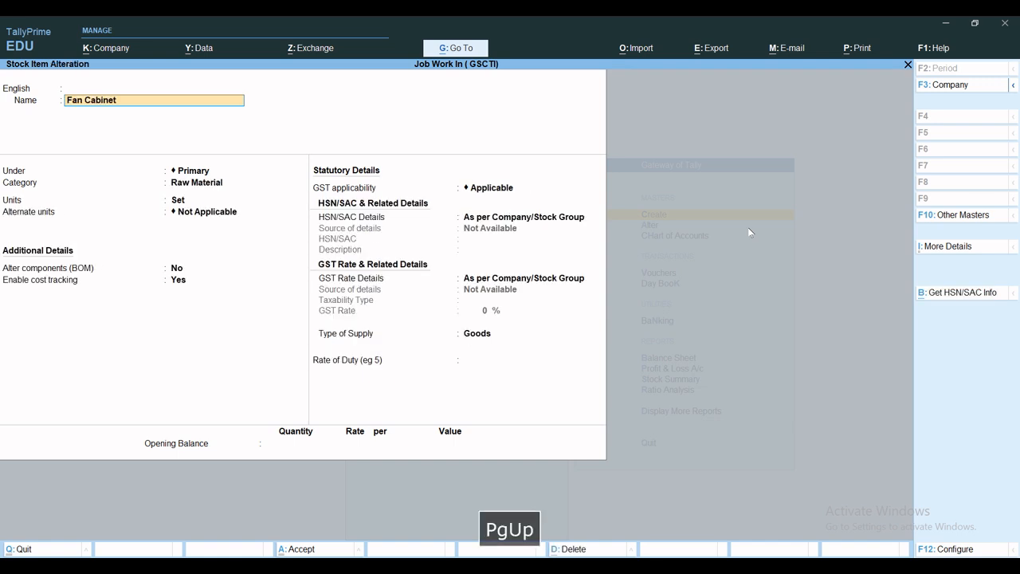
pyautogui.press('pageup')
pyautogui.press('pageup')
pyautogui.press('pageup')
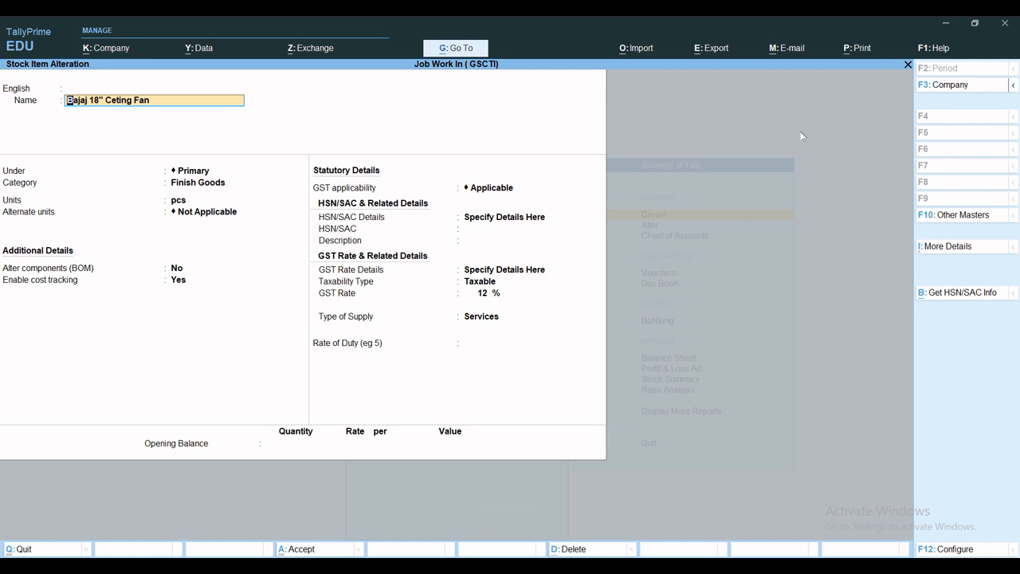
pyautogui.press('Right')
pyautogui.press('BackSpace')
pyautogui.write('l')
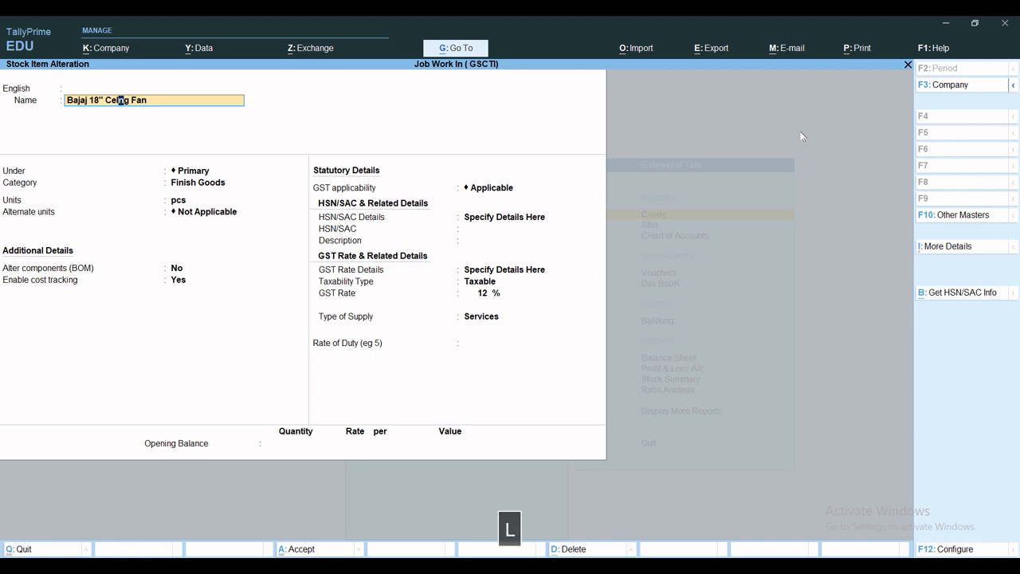
pyautogui.press('Insert')
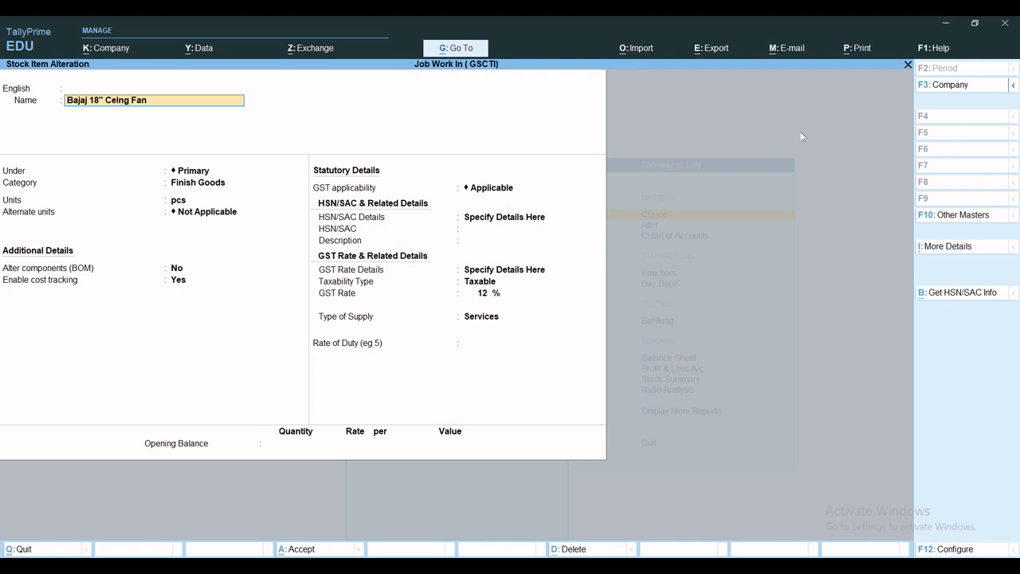
pyautogui.write('i')
pyautogui.hotkey('ctrl', 'a')
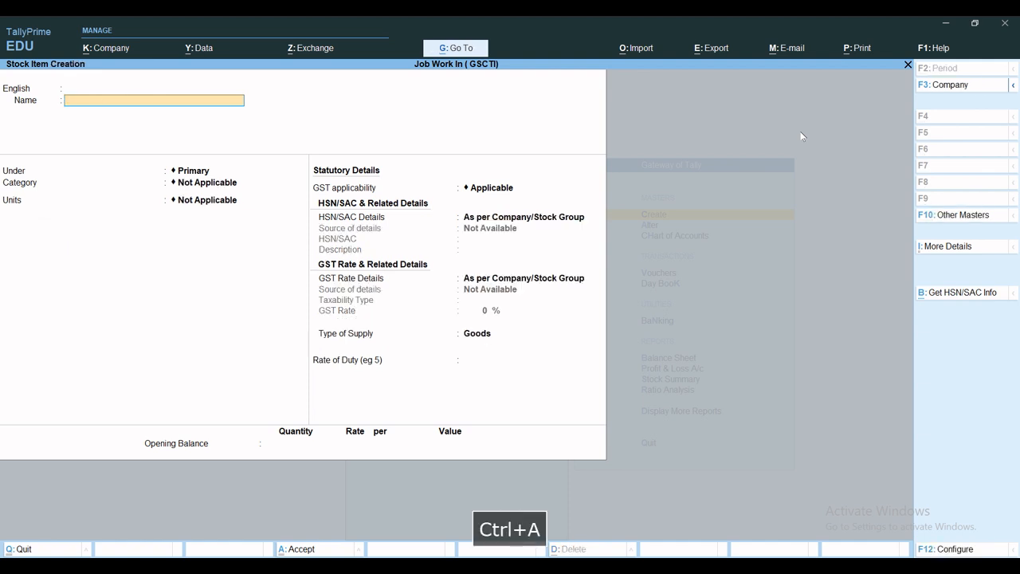
# Step: Leave stock item creation, return to the Gateway of Tally and open voucher entry
pyautogui.press('Escape')
pyautogui.press('Escape')
pyautogui.press('Escape')
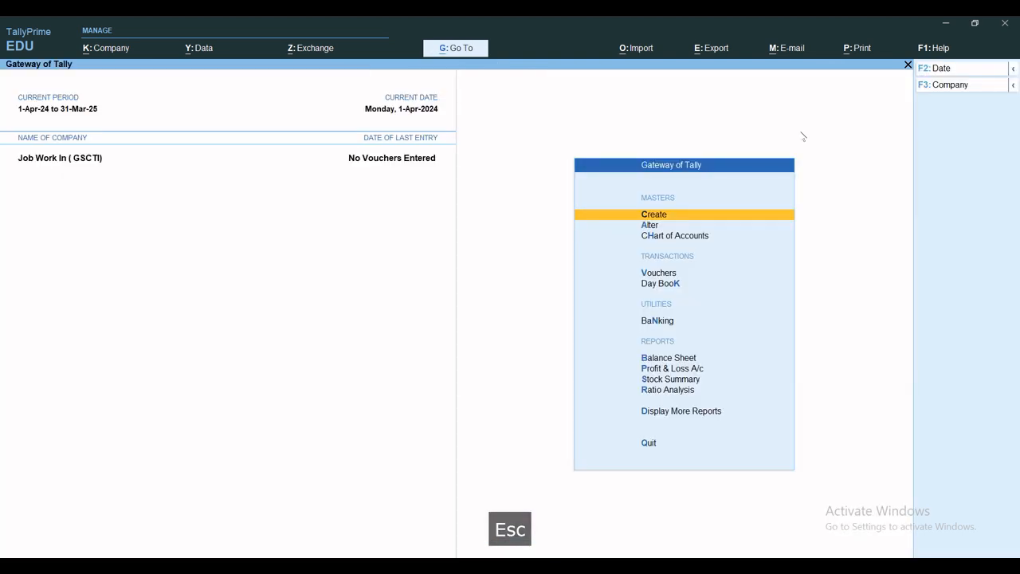
pyautogui.press('Escape')
pyautogui.press('v')
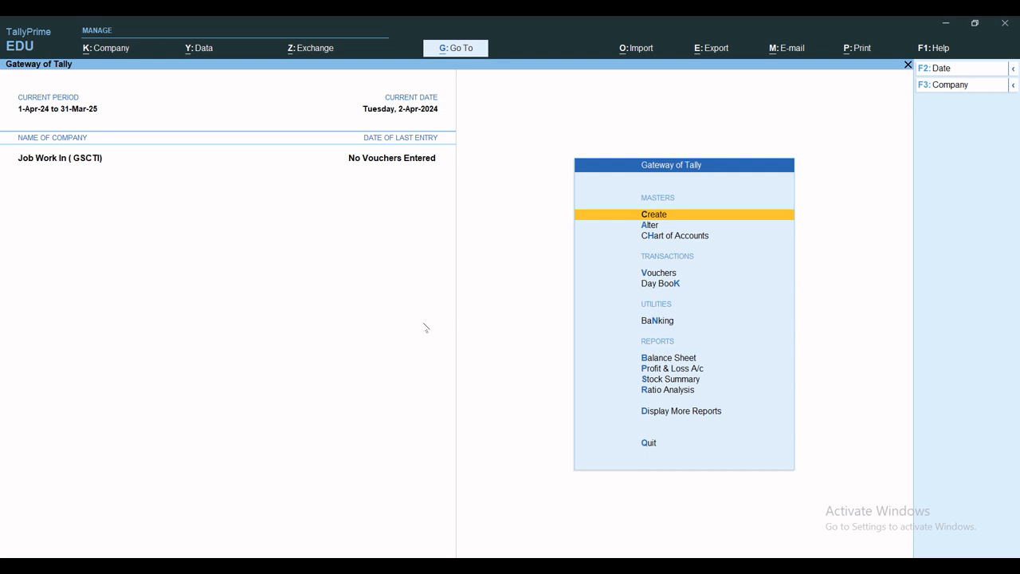
pyautogui.press('v')
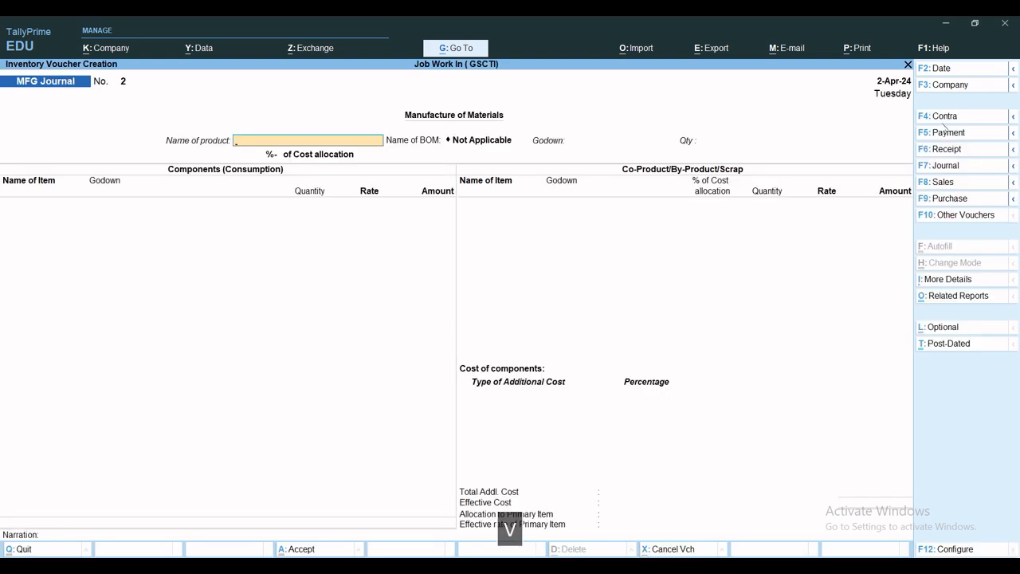
# Step: Change the voucher type to Job Work In Order and select Delhi Electronics as the party account
pyautogui.click(949, 219)
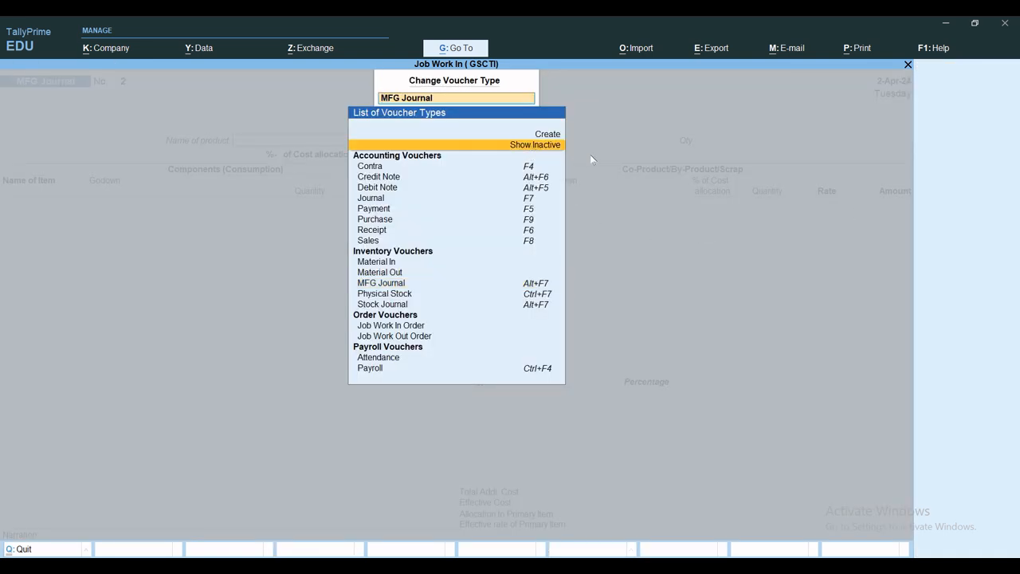
pyautogui.write('Mater')
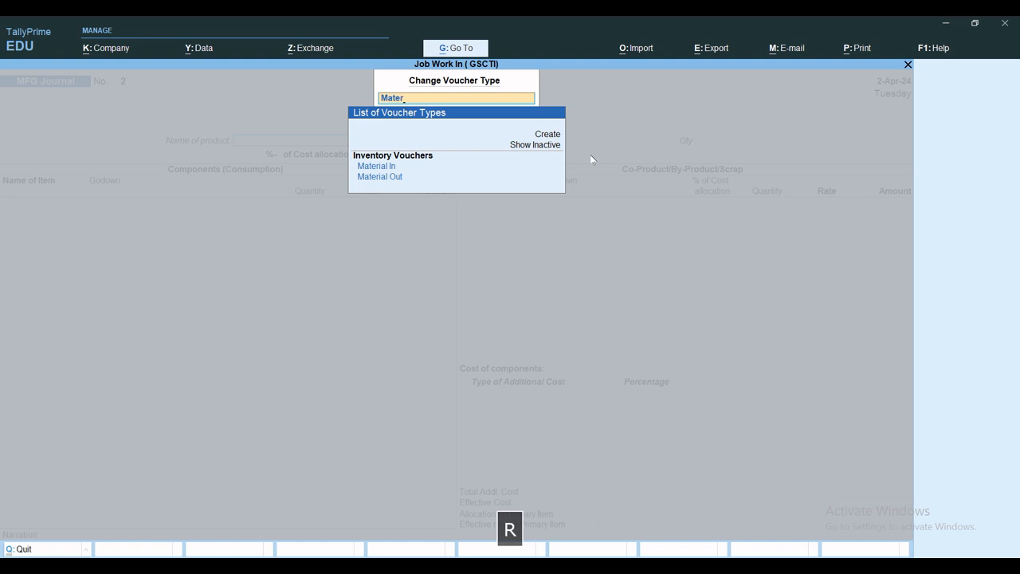
pyautogui.press('BackSpace')
pyautogui.press('BackSpace')
pyautogui.press('BackSpace')
pyautogui.press('BackSpace')
pyautogui.press('BackSpace')
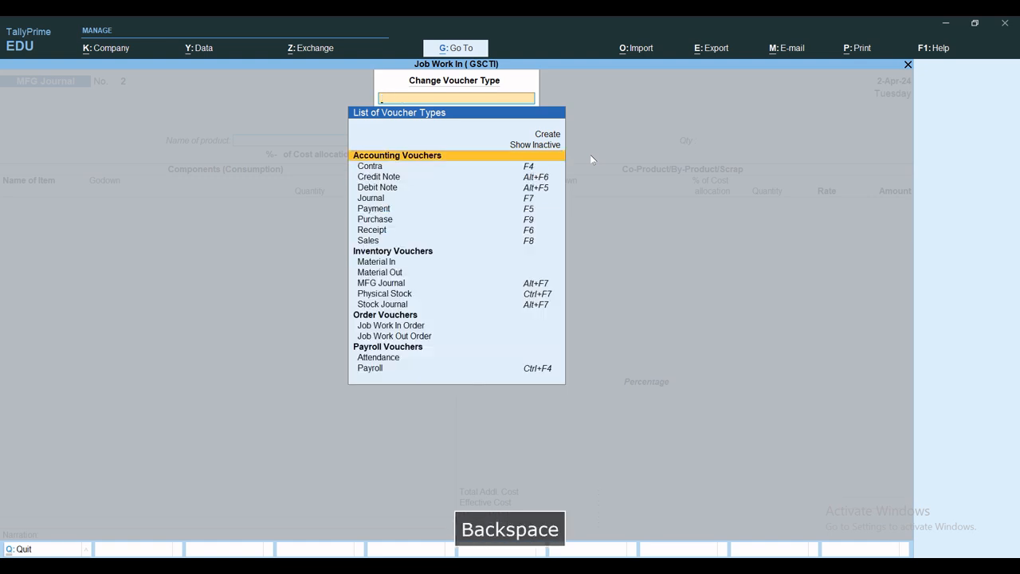
pyautogui.write('Job')
pyautogui.press('Down')
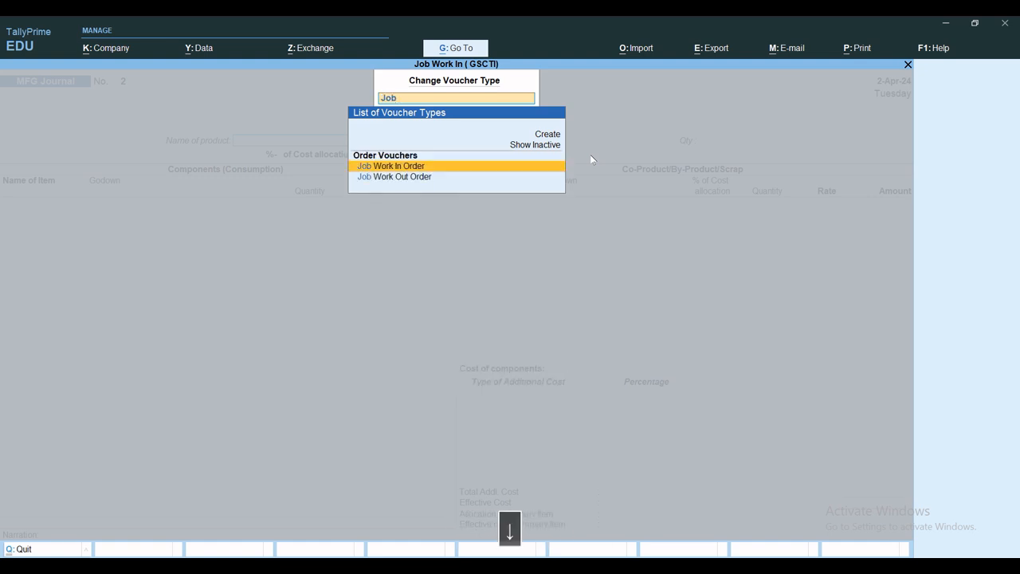
pyautogui.press('Return')
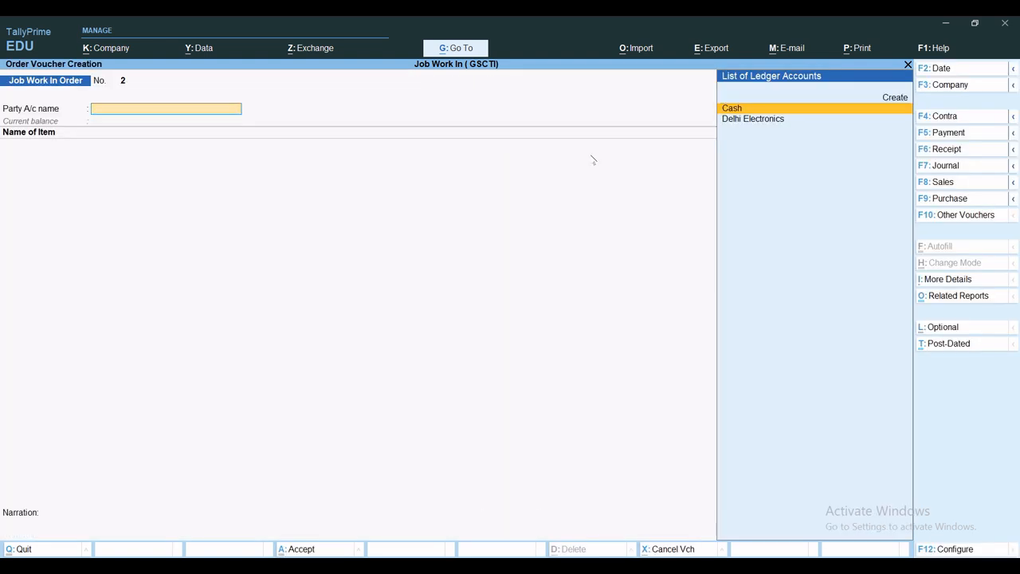
pyautogui.press('Return')
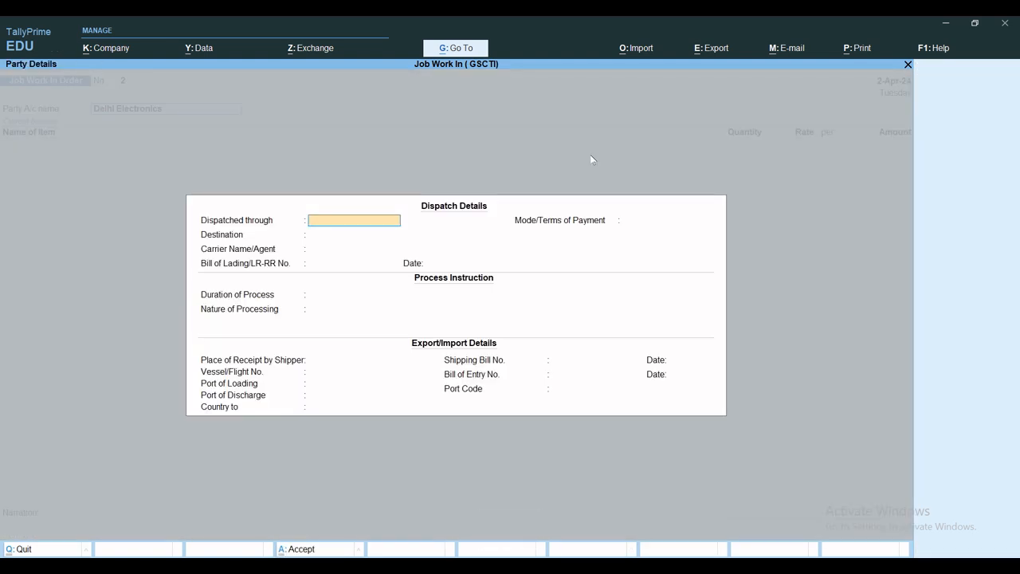
# Step: Set Dispatched through to By Road, leave the other dispatch and export fields at their defaults, and accept Delhi Electronics' party details
pyautogui.write('By Road')
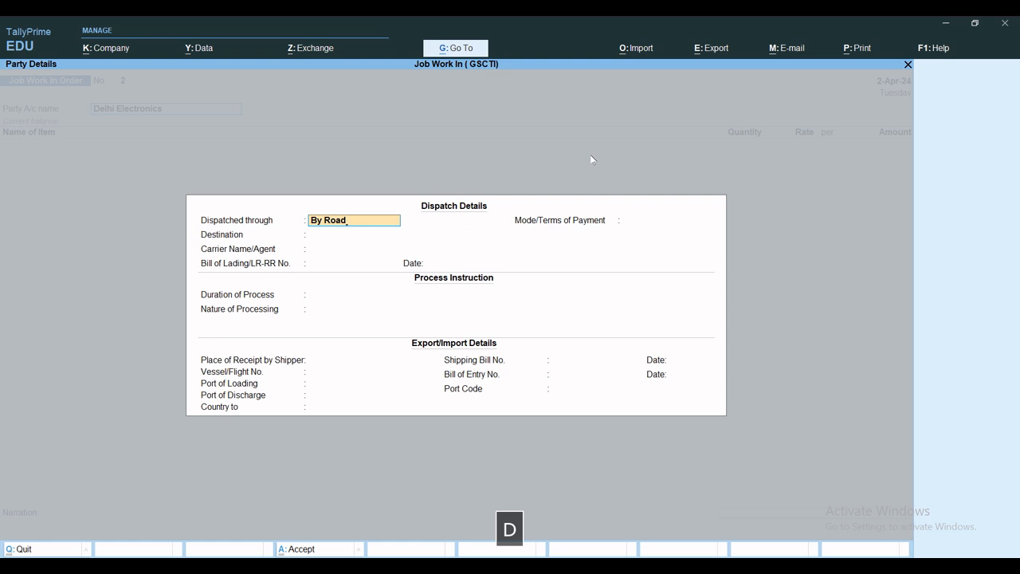
pyautogui.press('Return')
pyautogui.press('Return')
pyautogui.press('Return')
pyautogui.press('Return')
pyautogui.press('Return')
pyautogui.press('Return')
pyautogui.press('Return')
pyautogui.press('Return')
pyautogui.press('Return')
pyautogui.press('Return')
pyautogui.press('Return')
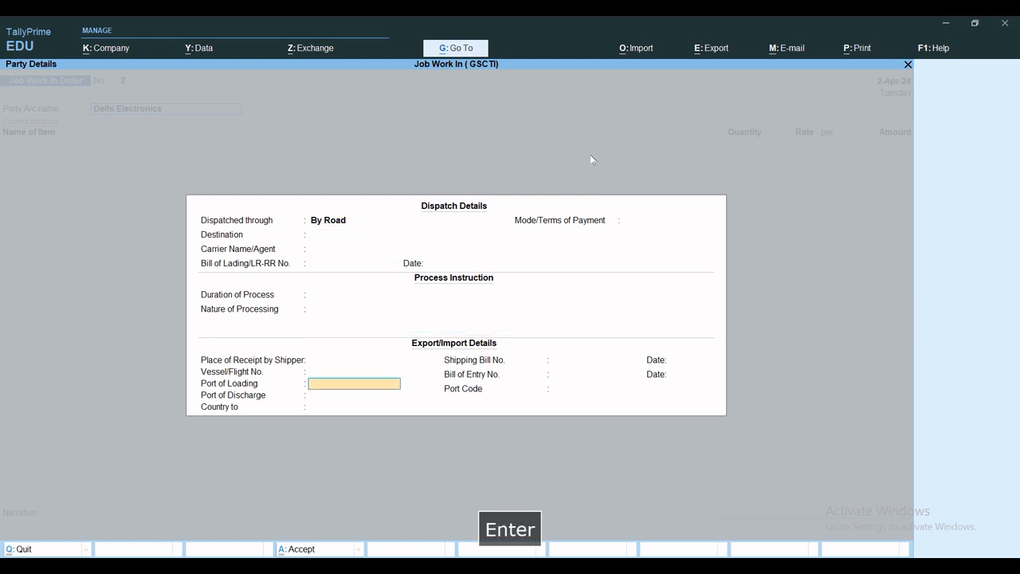
pyautogui.press('Return')
pyautogui.press('Return')
pyautogui.press('Return')
pyautogui.press('Return')
pyautogui.press('Return')
pyautogui.press('Return')
pyautogui.press('Return')
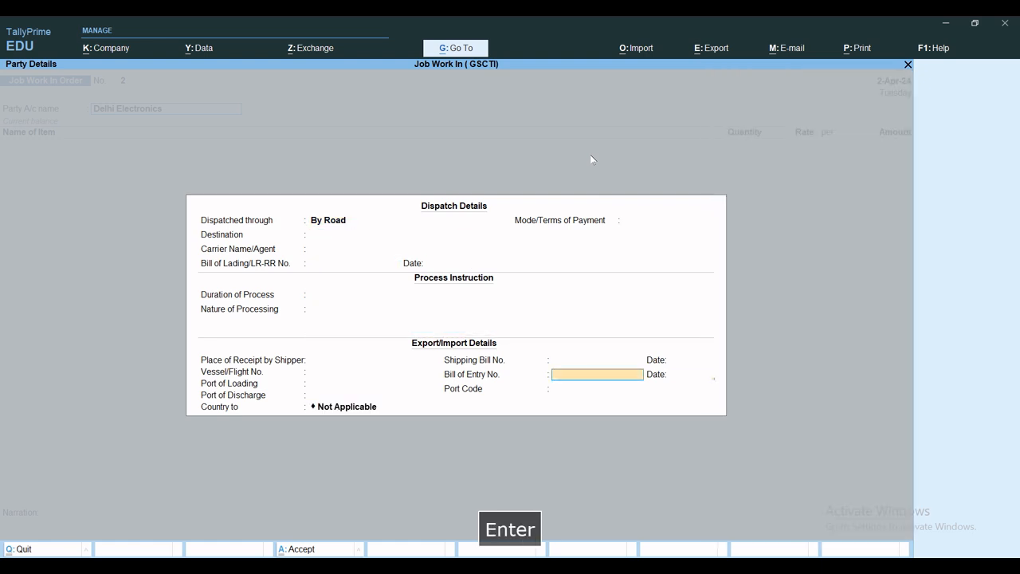
pyautogui.press('Return')
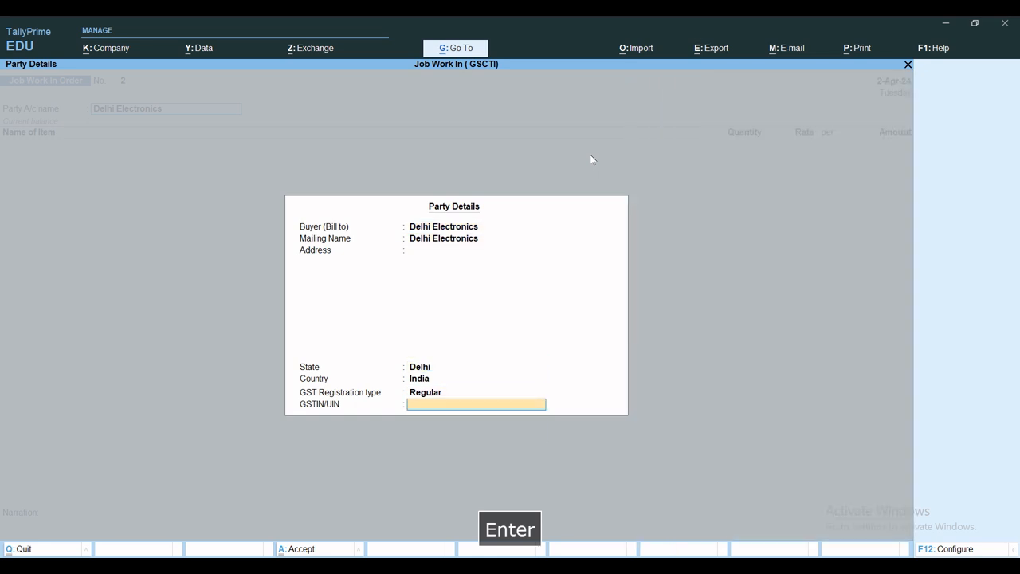
pyautogui.press('Return')
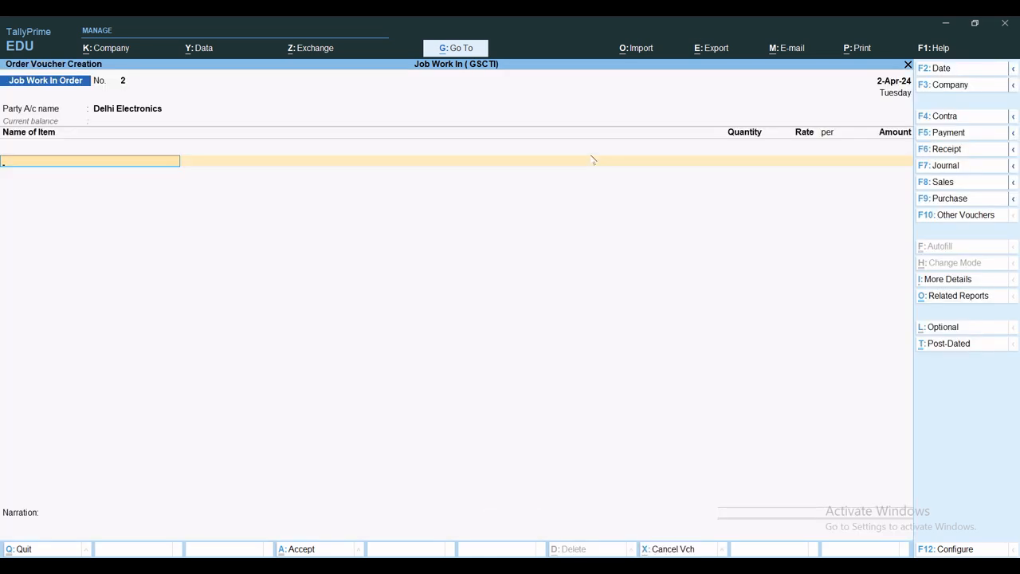
# Step: Add Bajaj 18" Celing Fan as the order item and keep Track Components set to Yes
pyautogui.write('A')
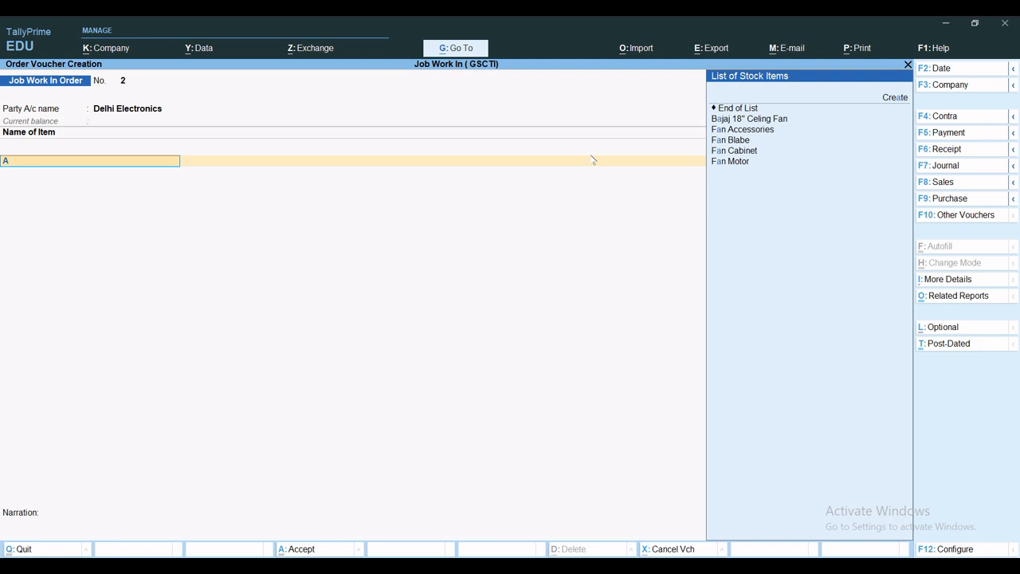
pyautogui.press('Down')
pyautogui.press('Down')
pyautogui.press('Return')
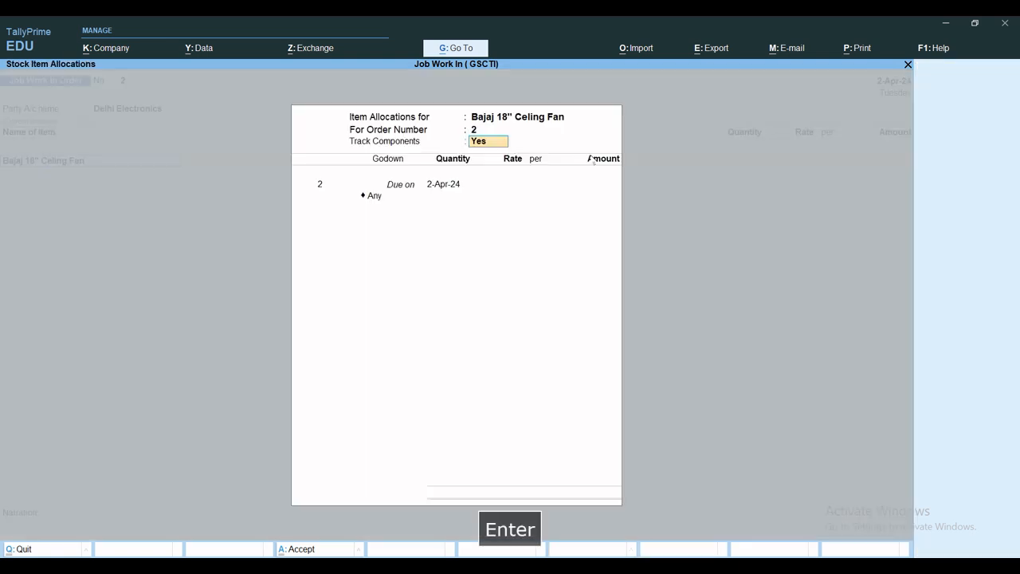
pyautogui.press('Return')
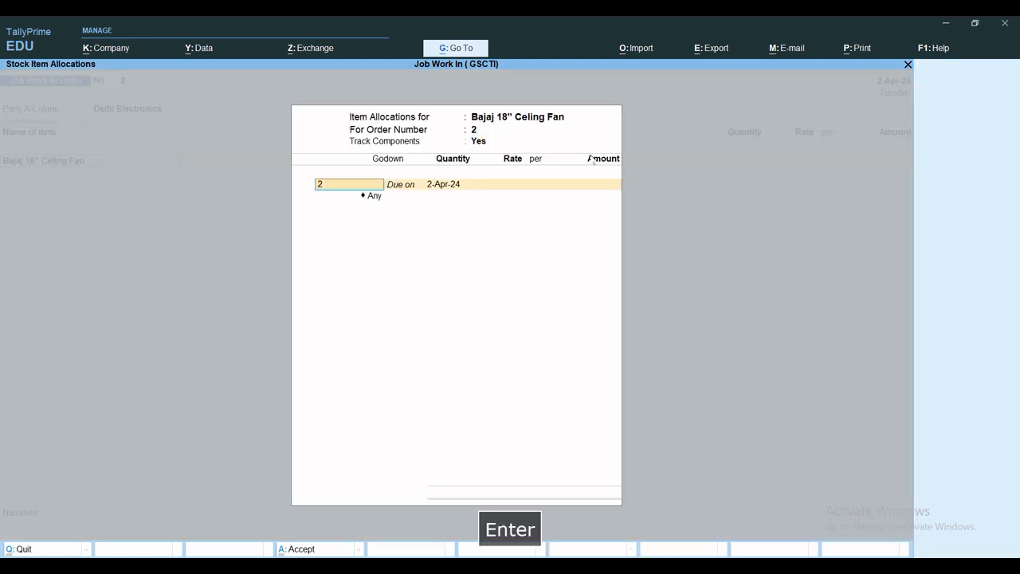
# Step: Enter the job work order number for the fan, due on 2-Apr-24, and allocate 5,000 pcs to Raw Material Godown
pyautogui.write('JWIN')
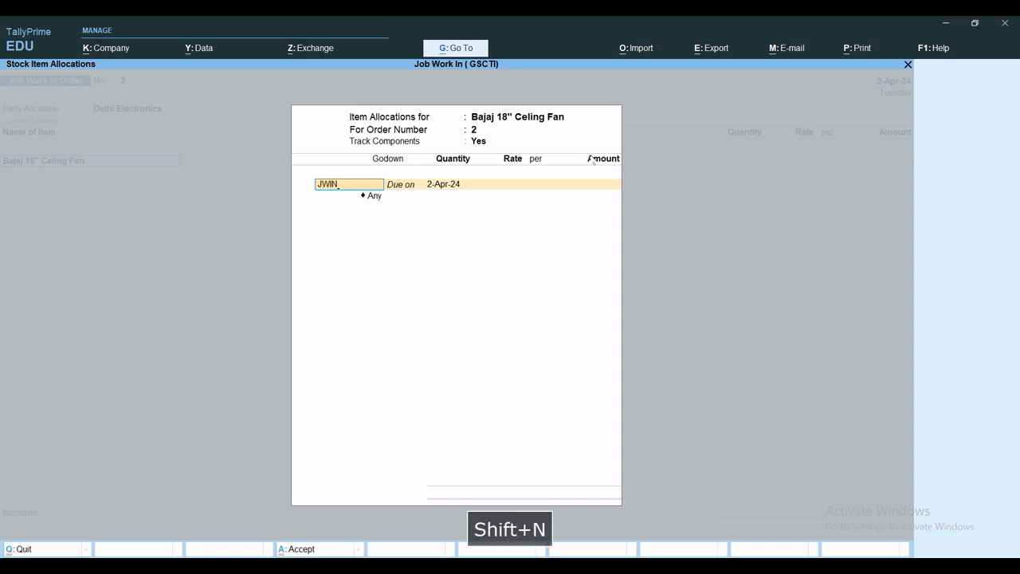
pyautogui.write('01')
pyautogui.press('Return')
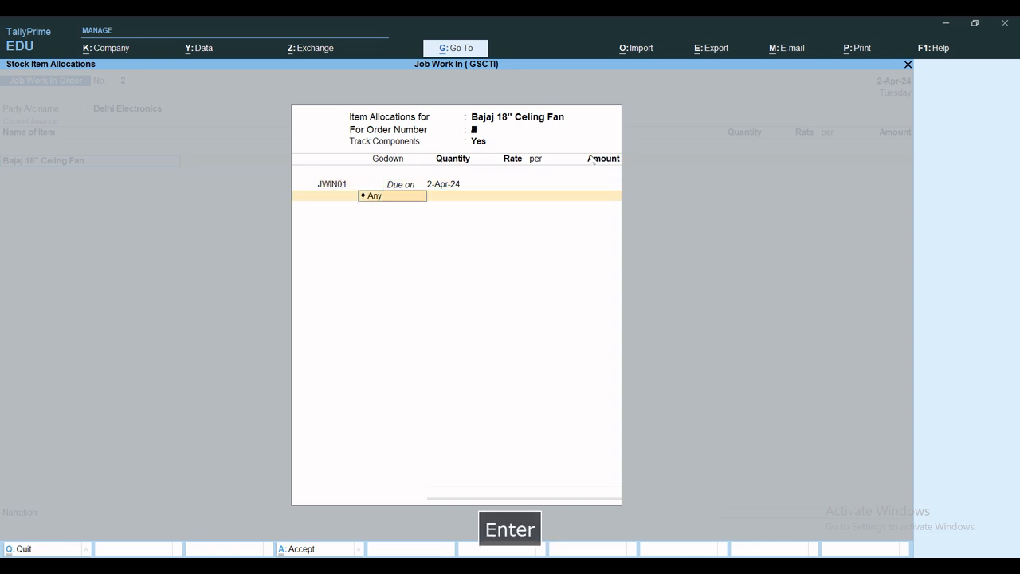
pyautogui.press('BackSpace')
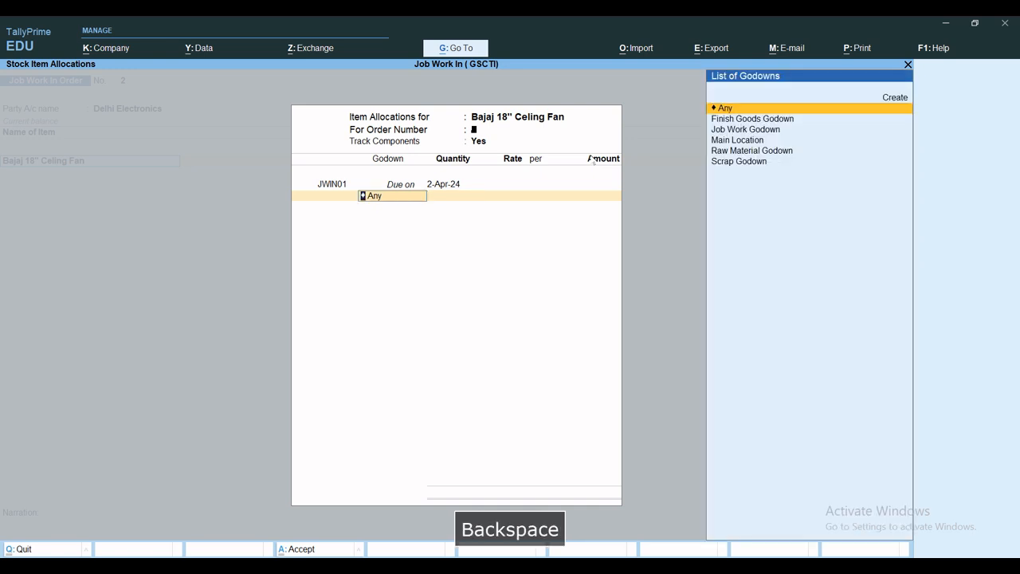
pyautogui.write('Ra')
pyautogui.press('Return')
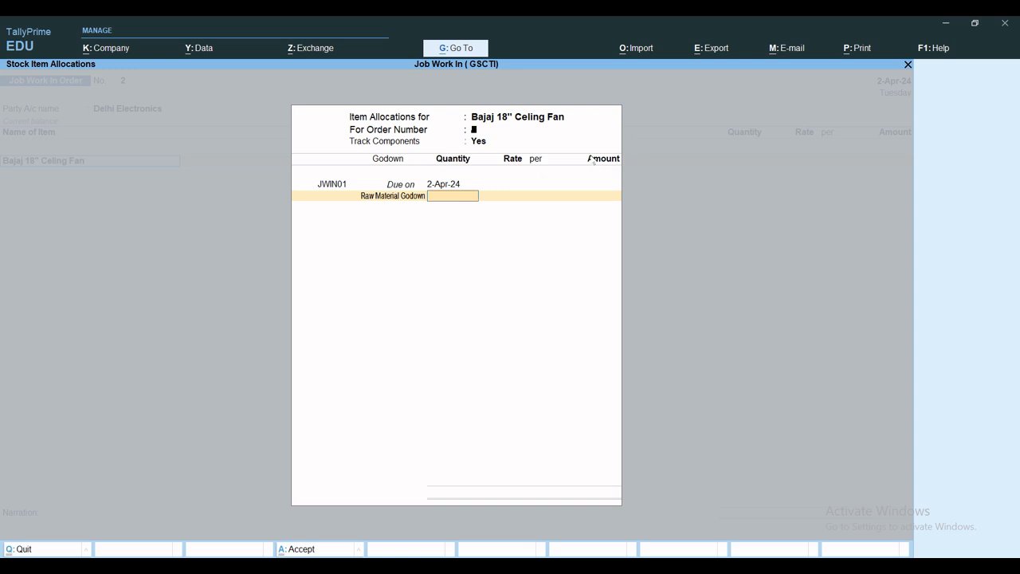
pyautogui.write('5000')
pyautogui.press('Return')
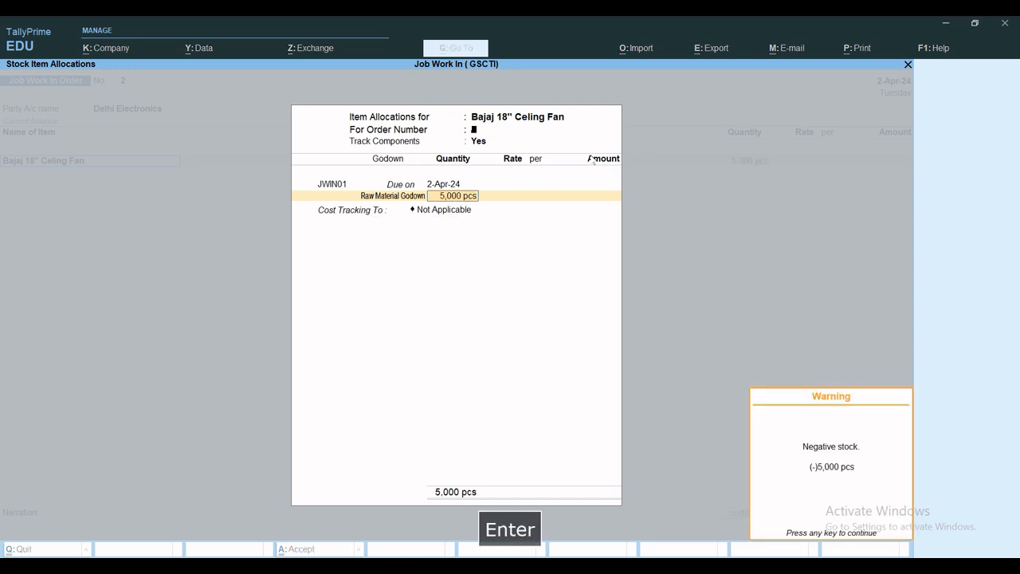
pyautogui.press('Return')
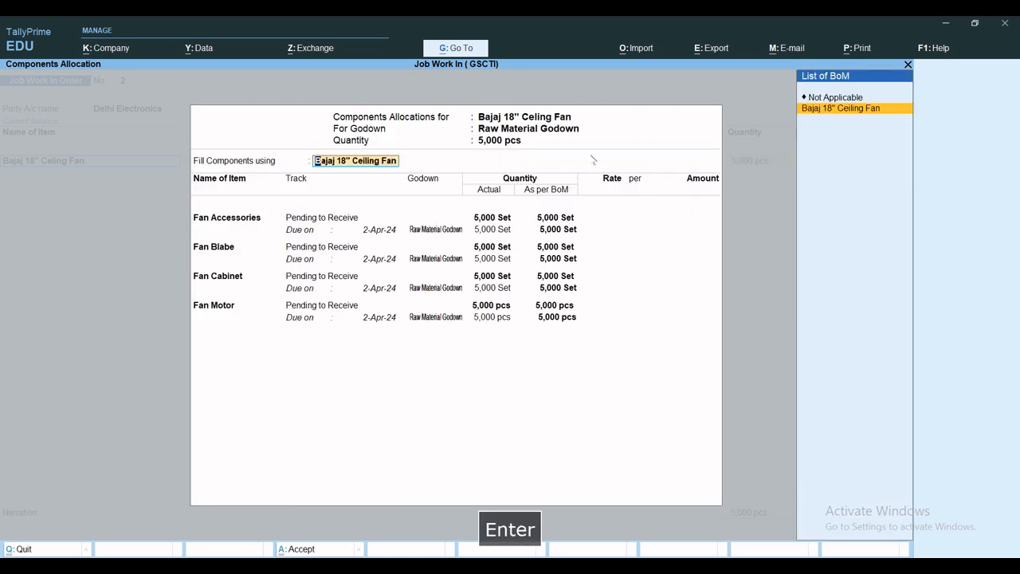
# Step: Fill the components using the Bajaj 18" Ceiling Fan BoM and accept all four as Pending to Receive in Raw Material Godown without rates
pyautogui.press('Return')
pyautogui.press('Return')
pyautogui.press('Return')
pyautogui.press('Return')
pyautogui.press('Return')
pyautogui.press('Return')
pyautogui.press('Return')
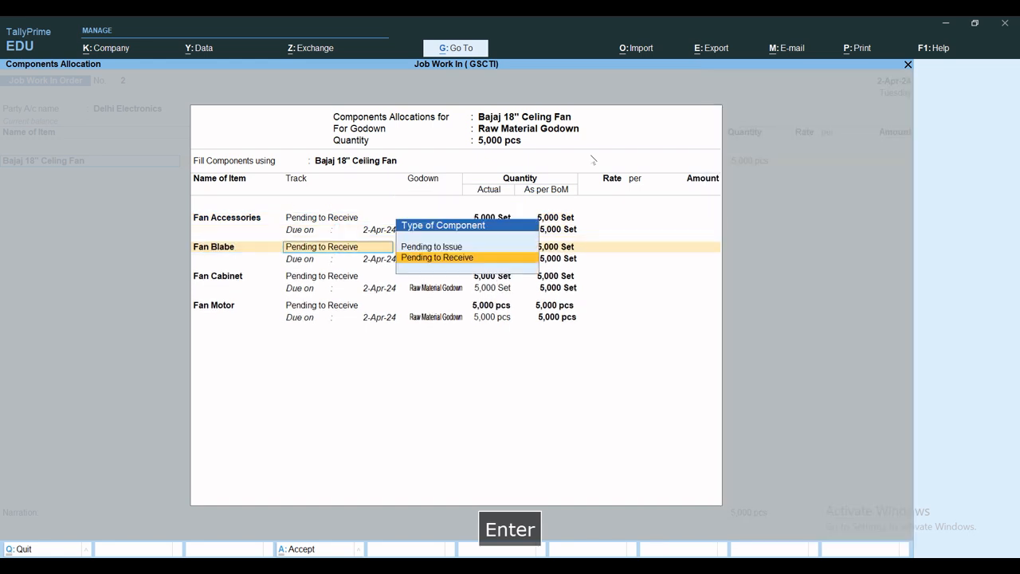
pyautogui.press('Return')
pyautogui.press('Return')
pyautogui.press('Return')
pyautogui.press('Return')
pyautogui.press('Return')
pyautogui.press('Return')
pyautogui.press('Return')
pyautogui.press('Return')
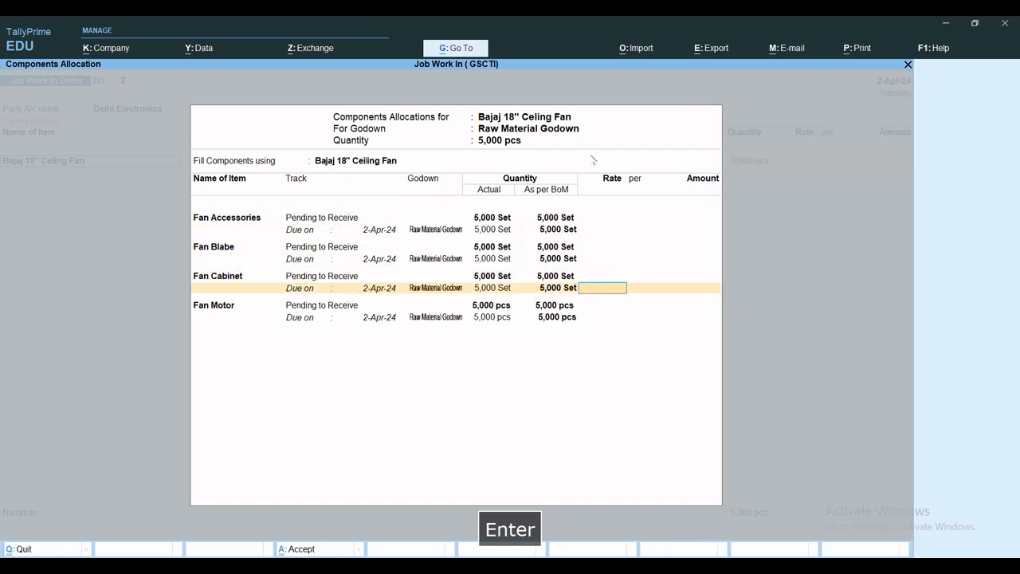
pyautogui.press('Return')
pyautogui.press('Return')
pyautogui.press('Return')
pyautogui.press('Return')
pyautogui.press('Return')
pyautogui.press('Return')
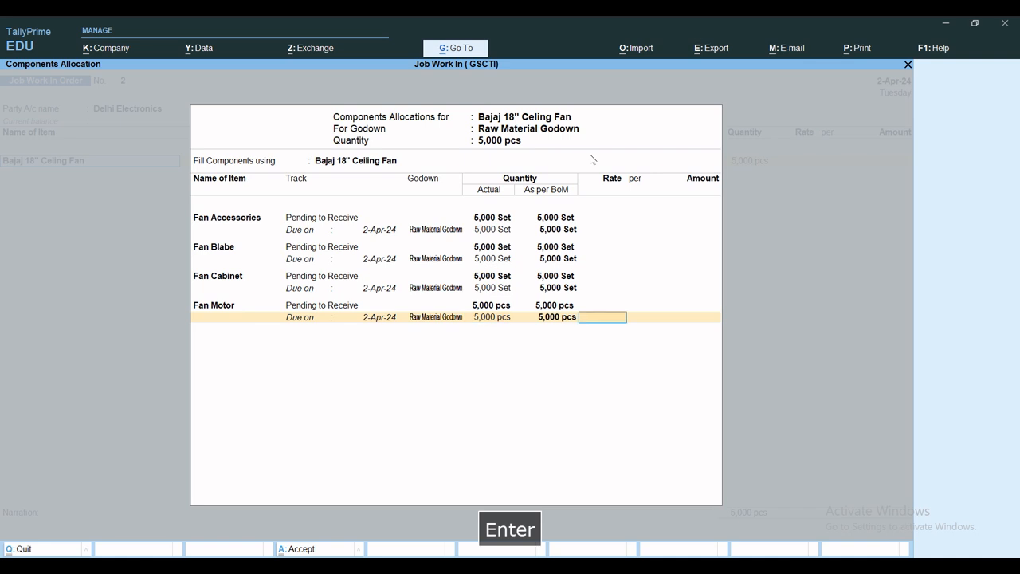
pyautogui.press('Return')
pyautogui.press('Return')
pyautogui.press('Return')
pyautogui.press('Return')
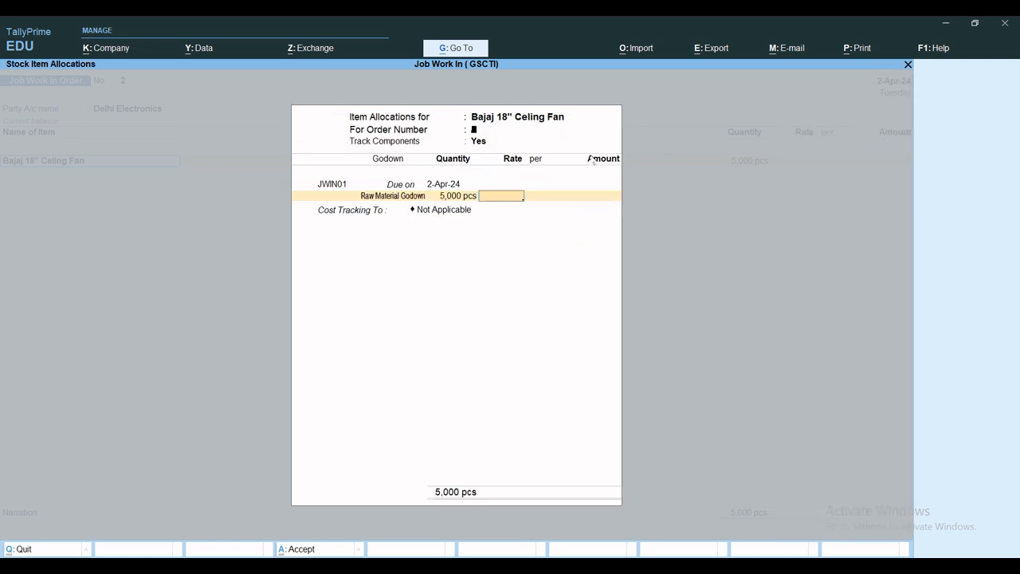
# Step: Set the fan's rate to 250 per pcs with cost tracking to the entered order number, and save the Job Work In Order
pyautogui.write('250')
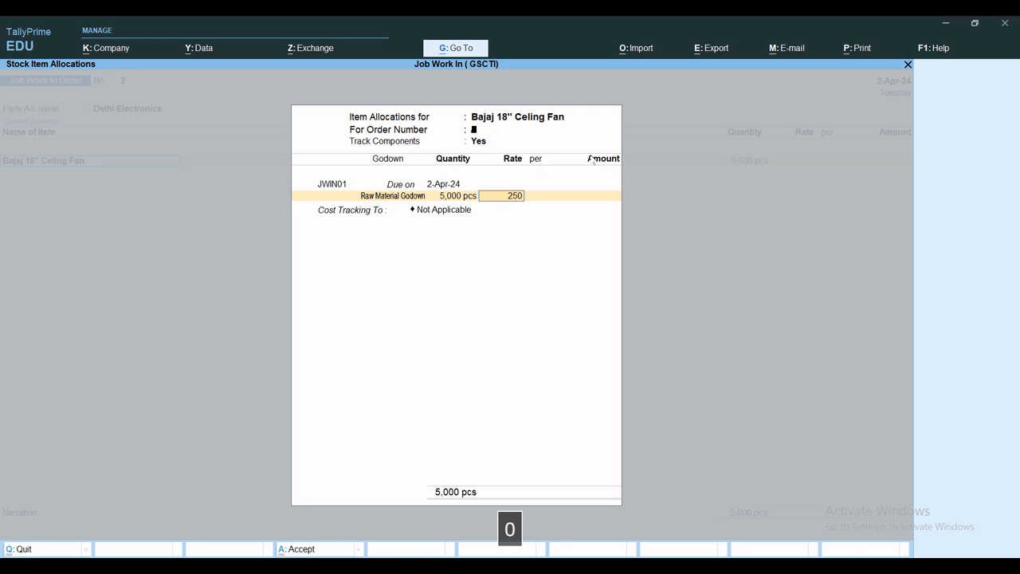
pyautogui.press('Return')
pyautogui.press('Return')
pyautogui.press('Return')
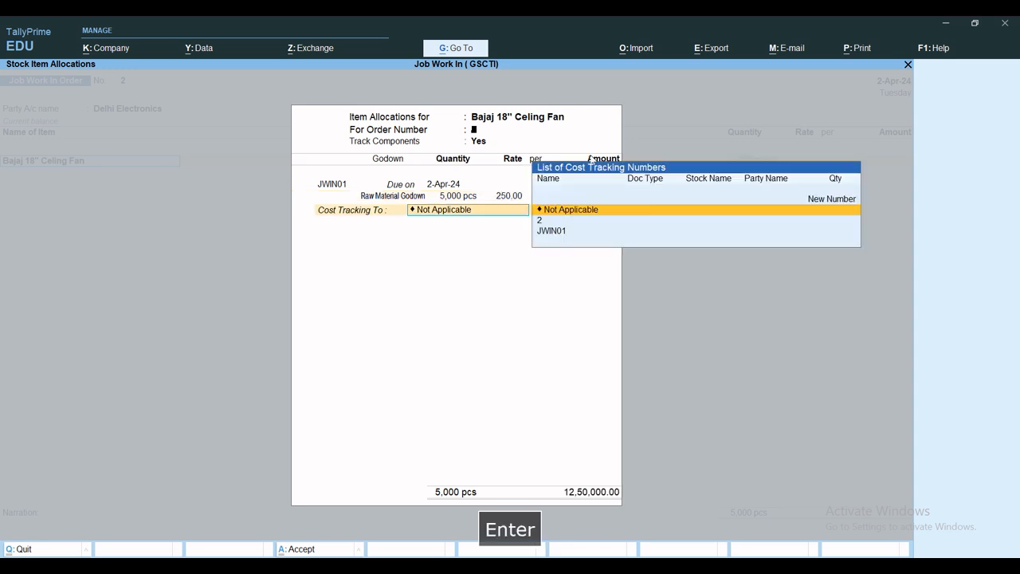
pyautogui.press('Down')
pyautogui.press('Return')
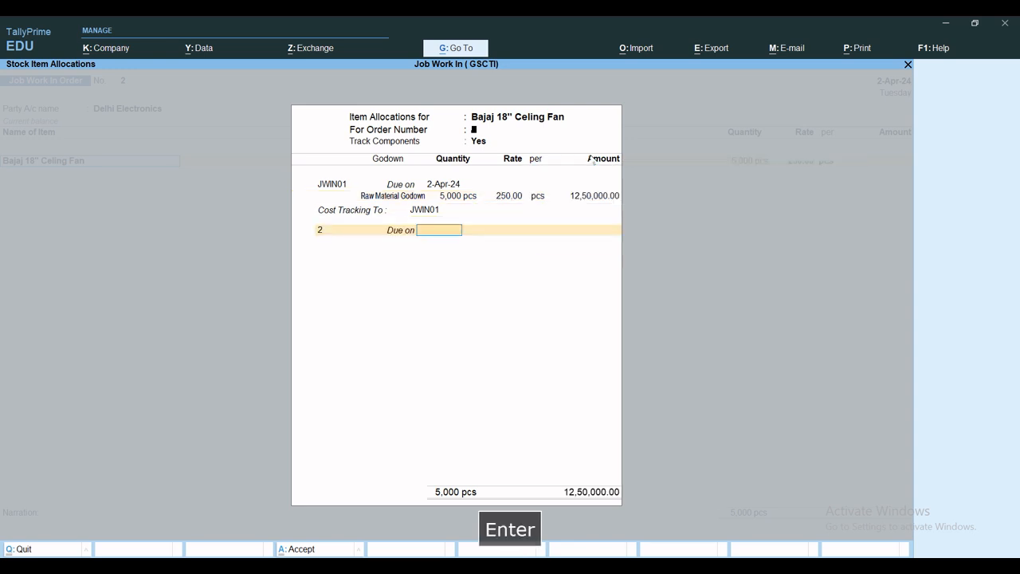
pyautogui.press('Return')
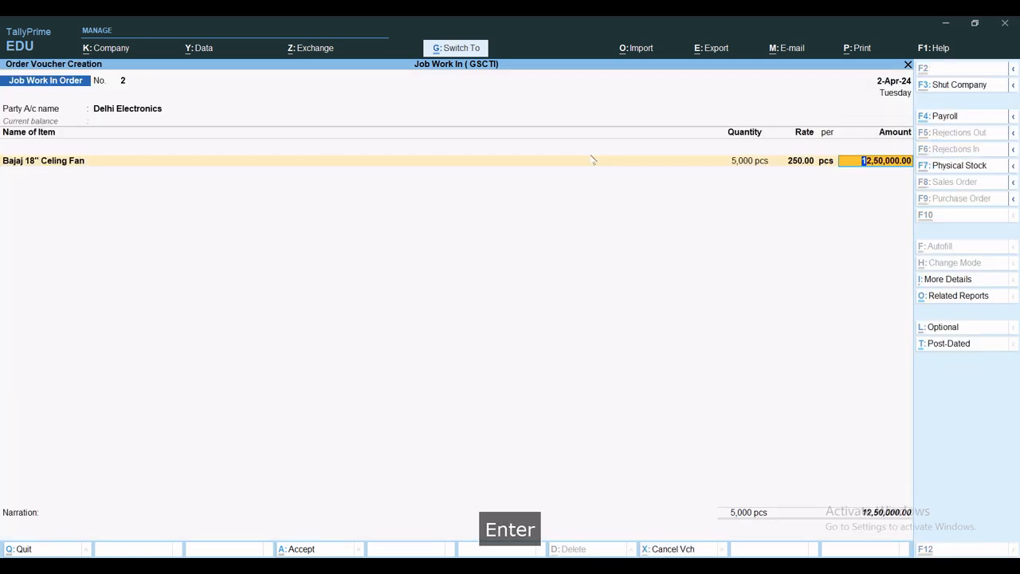
pyautogui.hotkey('ctrl', 'a')
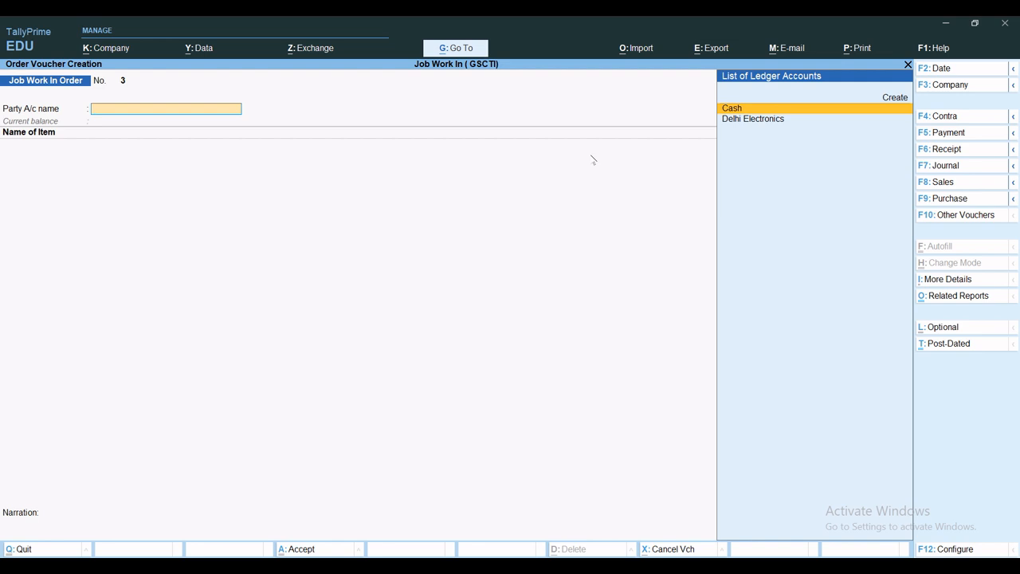
# Step: Start a Material In voucher with reference number Mi01 dated 2-Apr-24 and select Delhi Electronics as the party account
pyautogui.click(934, 217)
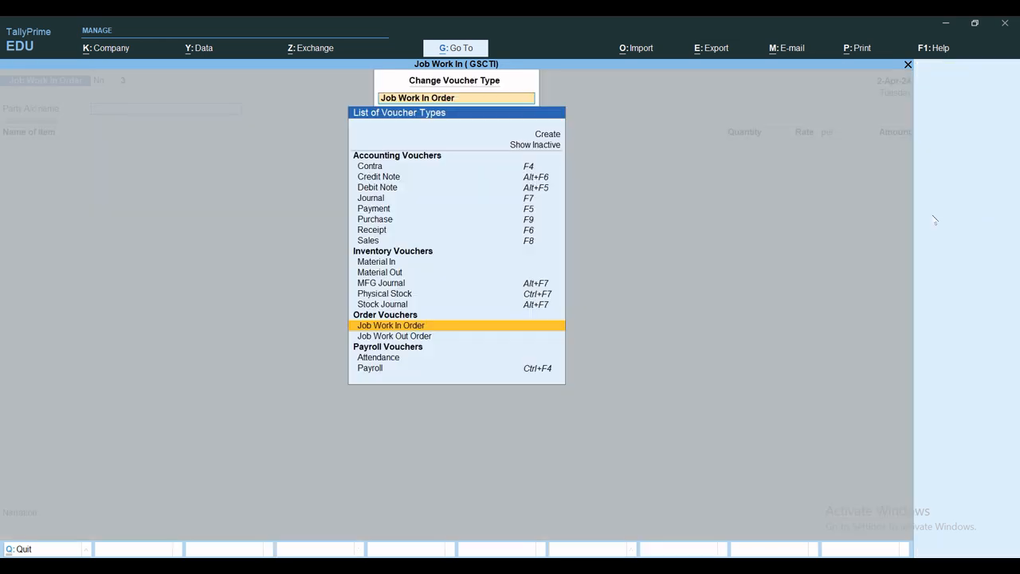
pyautogui.write('Mat')
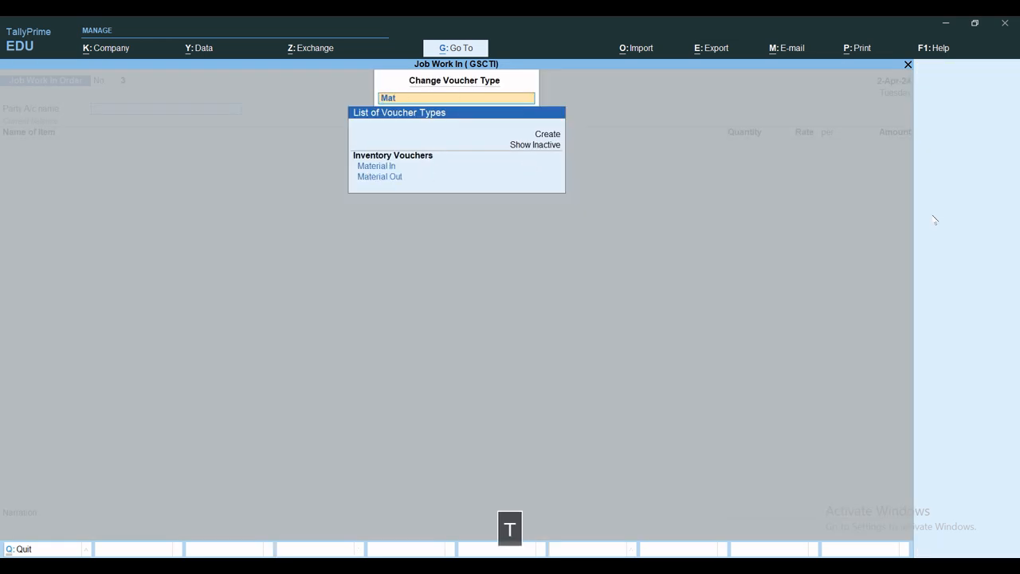
pyautogui.press('Down')
pyautogui.press('Return')
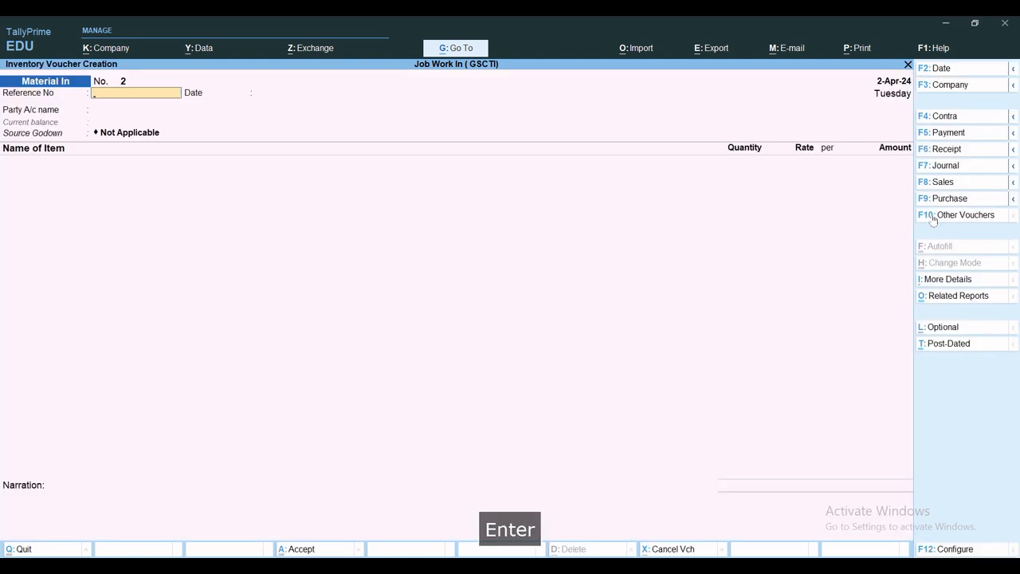
pyautogui.write('Mi01')
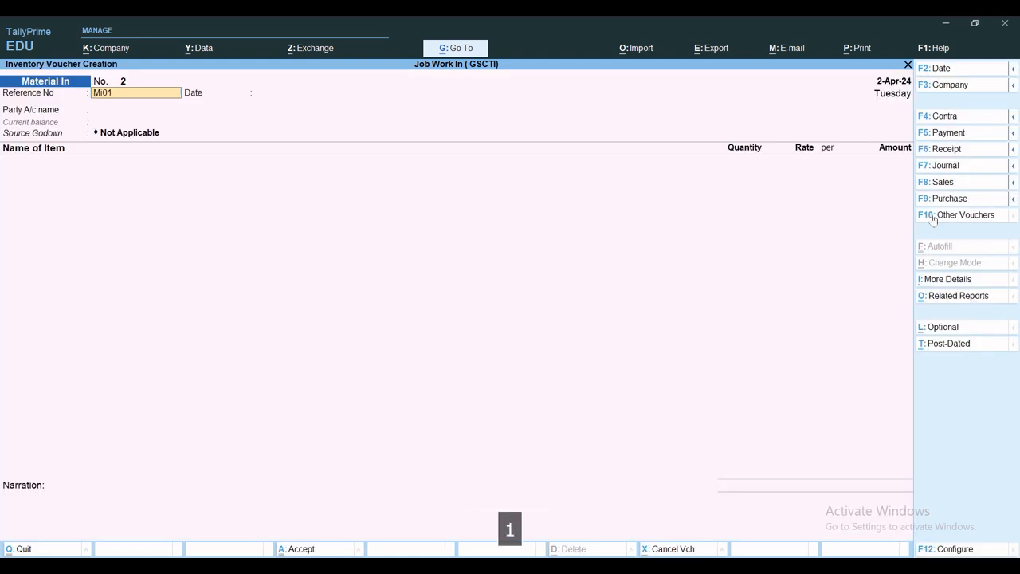
pyautogui.press('Return')
pyautogui.press('Return')
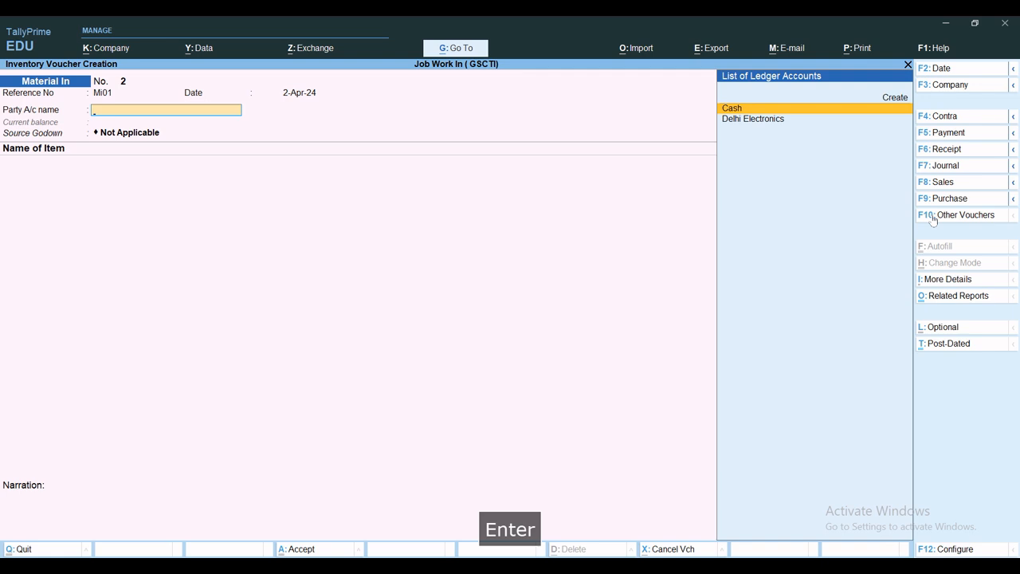
pyautogui.write('De')
# Step: Link the Material In voucher to the component receipt order due 2-Apr-24, leaving the other order and export/import details blank
pyautogui.press('Return')
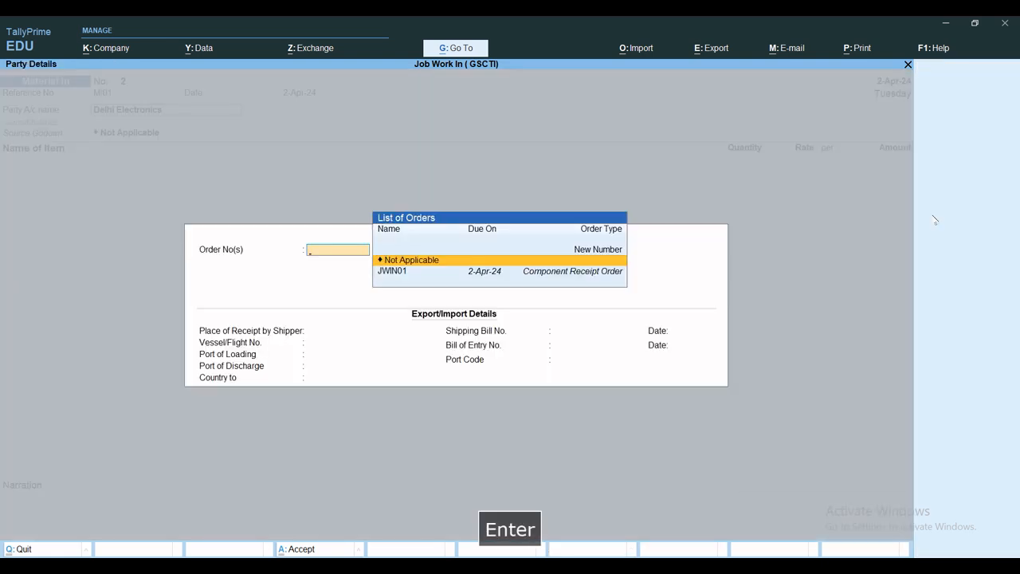
pyautogui.press('Down')
pyautogui.press('Return')
pyautogui.press('Return')
pyautogui.press('Return')
pyautogui.press('Return')
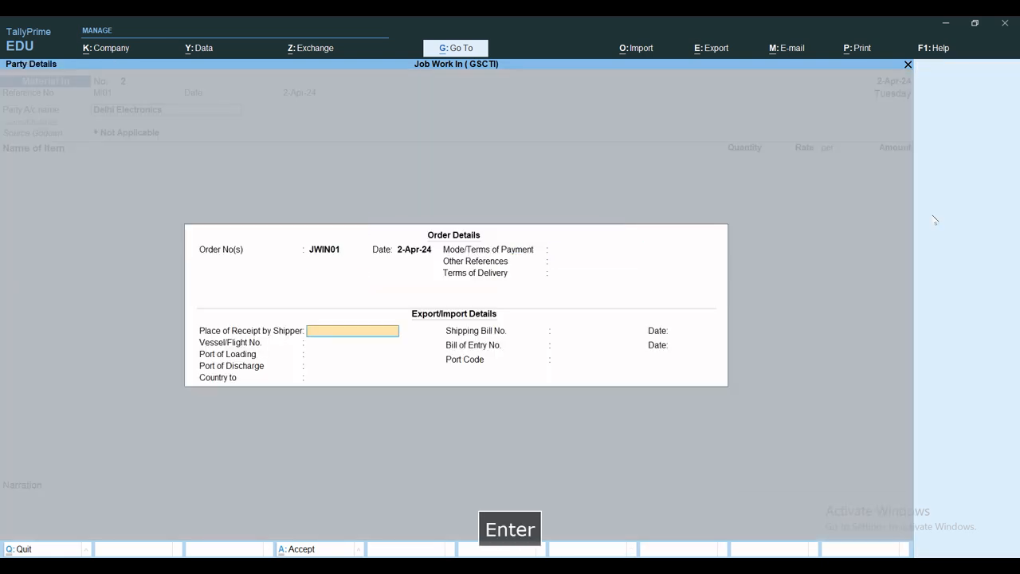
pyautogui.press('Return')
pyautogui.press('Return')
pyautogui.press('Return')
# Step: Accept the Delhi Electronics party details and keep the voucher's source godown as Not Applicable
pyautogui.press('Return')
pyautogui.press('Return')
pyautogui.press('Return')
pyautogui.press('Return')
pyautogui.press('Return')
pyautogui.press('Return')
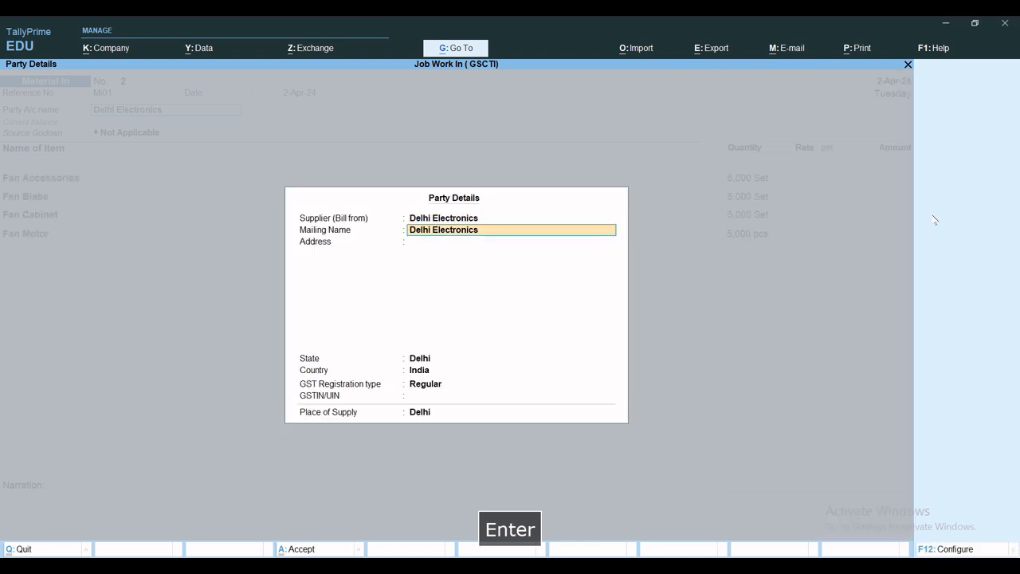
pyautogui.press('Return')
pyautogui.press('Return')
pyautogui.press('Return')
pyautogui.press('Return')
pyautogui.press('Return')
pyautogui.press('Return')
pyautogui.press('Return')
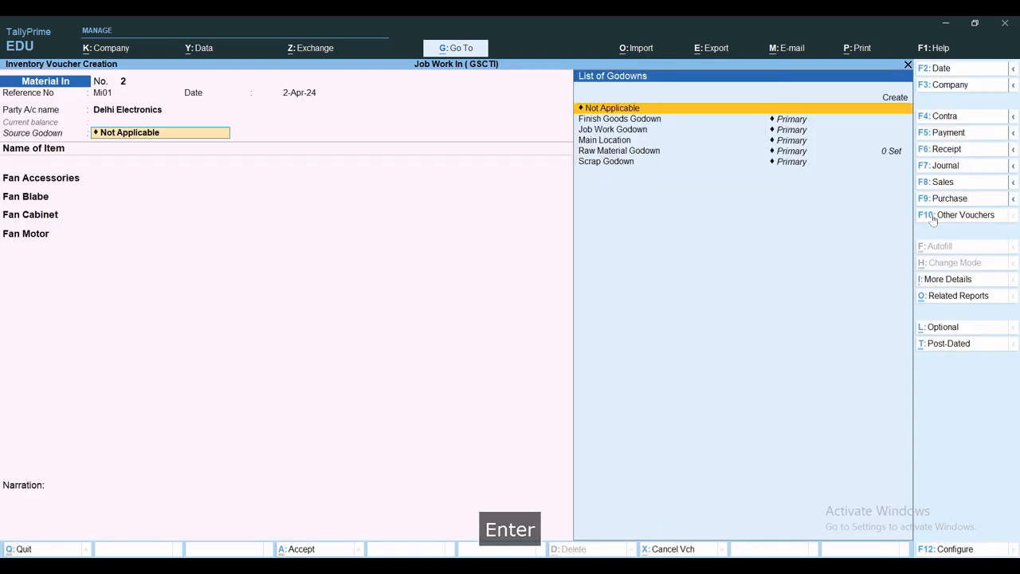
# Step: Allocate 5,000 Set of Fan Accessories from the linked order to Raw Material Godown, with cost tracking to the fan's Job Work In Order
pyautogui.press('Return')
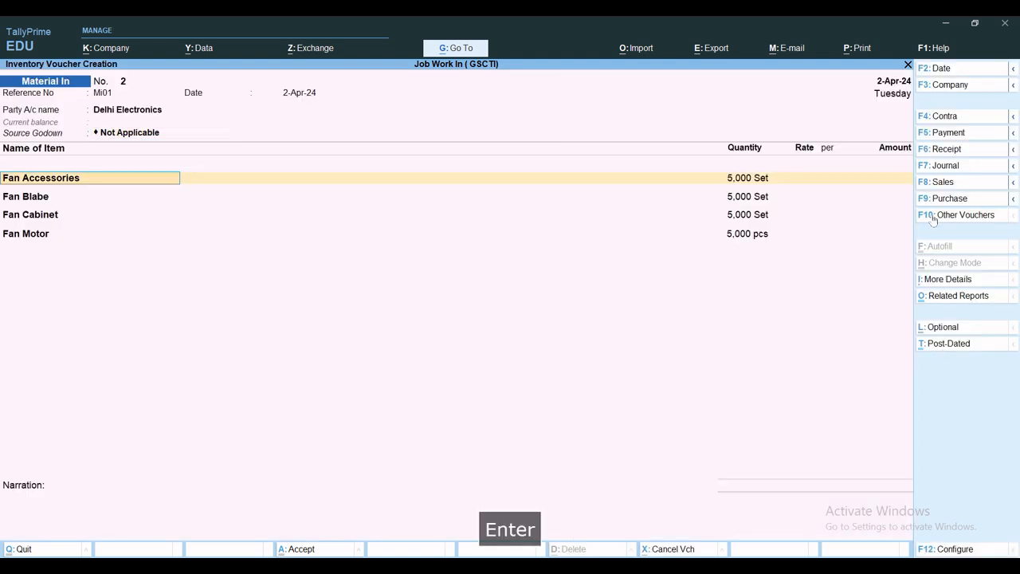
pyautogui.press('Return')
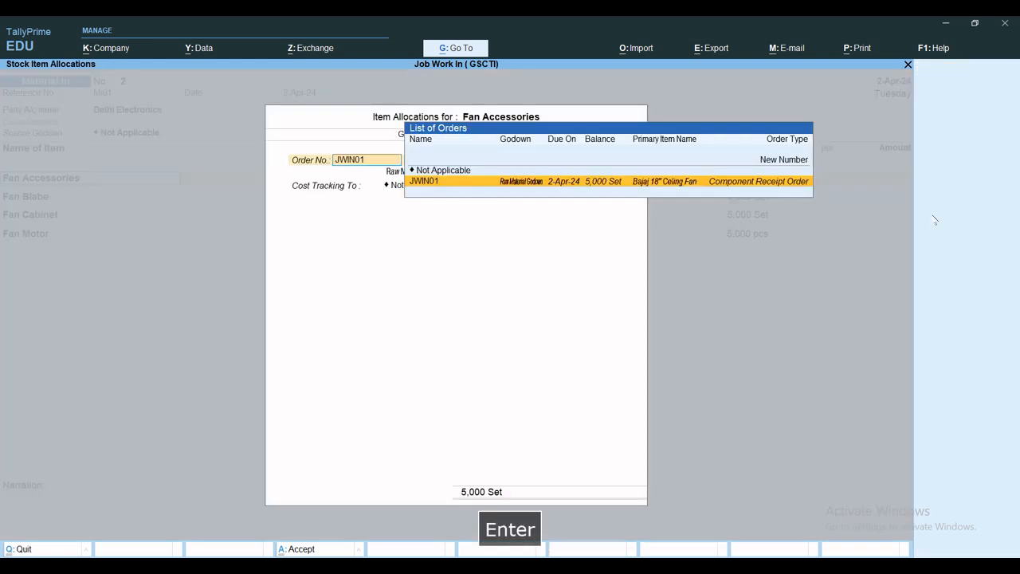
pyautogui.press('Return')
pyautogui.press('Return')
pyautogui.press('Return')
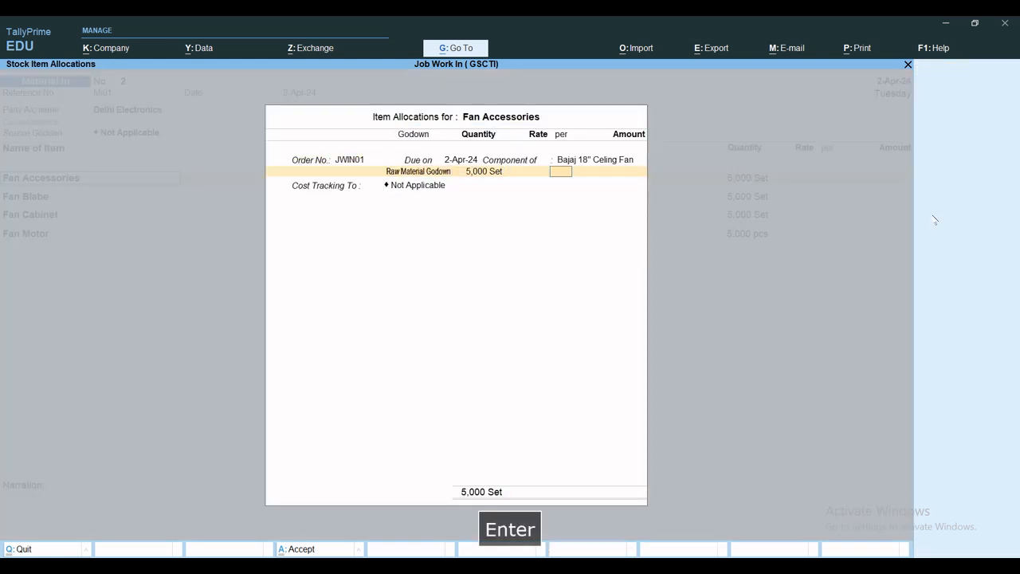
pyautogui.press('Return')
pyautogui.press('Return')
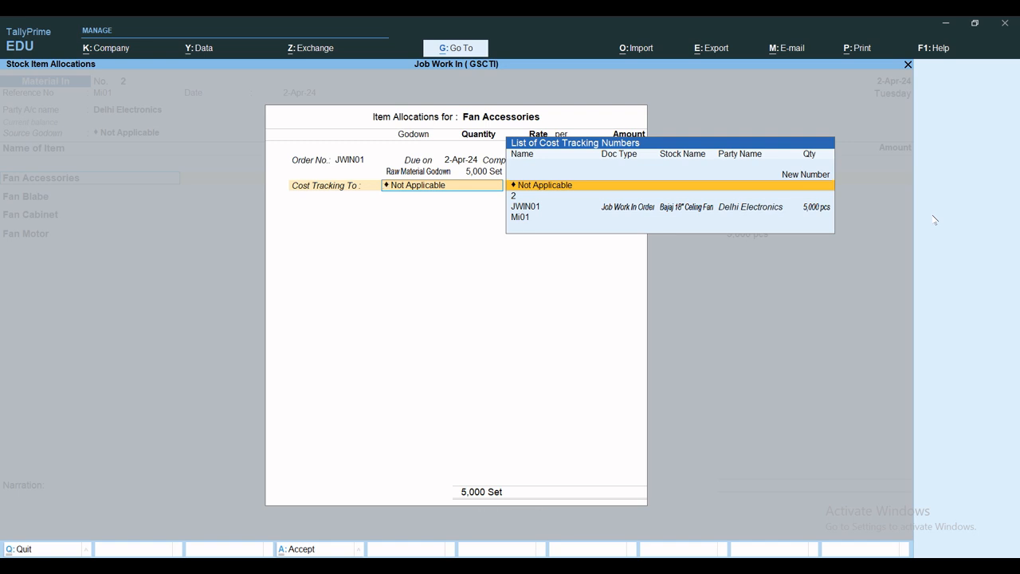
pyautogui.press('Down')
pyautogui.press('Down')
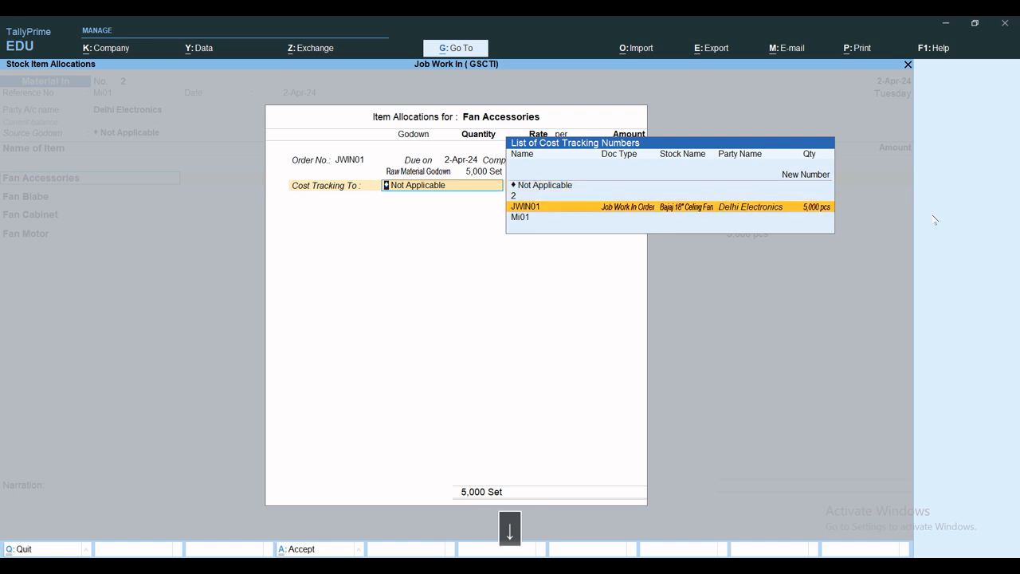
pyautogui.press('Return')
pyautogui.press('Return')
pyautogui.press('Return')
pyautogui.press('Return')
pyautogui.press('Return')
pyautogui.press('Return')
pyautogui.press('Return')
pyautogui.press('Return')
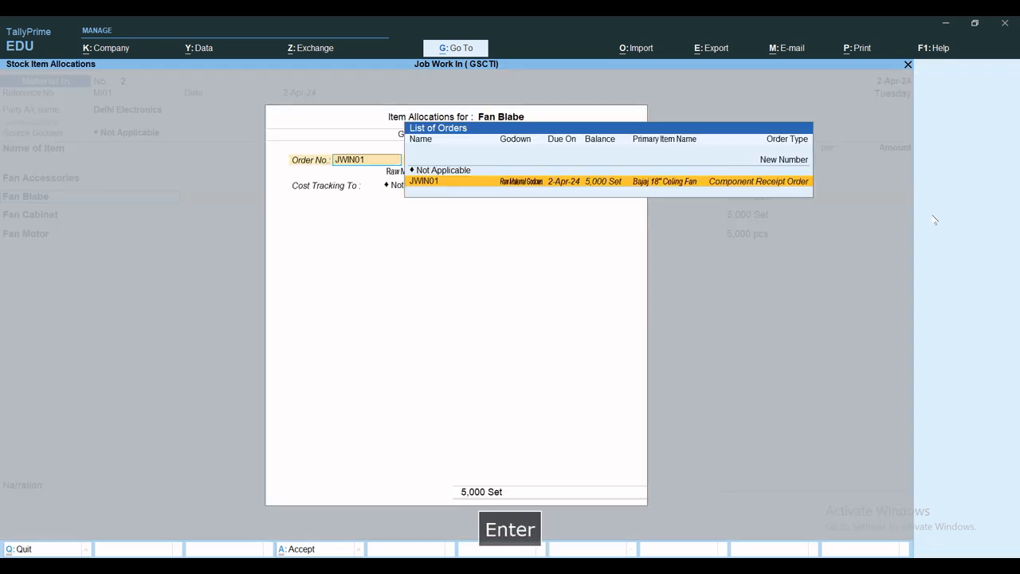
# Step: Allocate 5,000 Set of Fan Blabe to Raw Material Godown against the linked order, with cost tracking to the fan's Job Work In Order
pyautogui.press('Down')
pyautogui.press('Down')
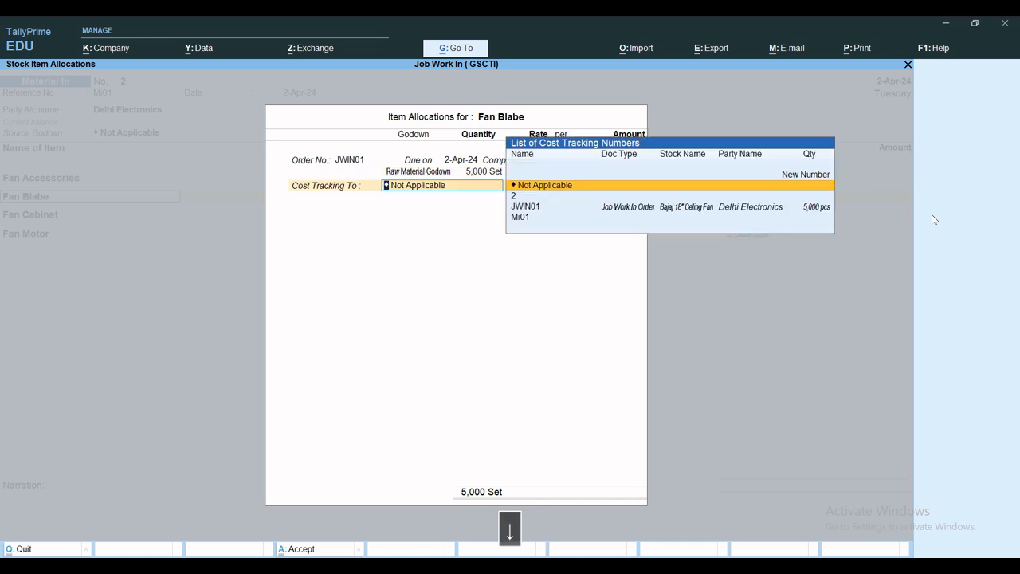
pyautogui.press('Return')
# Step: Allocate 5,000 Set of Fan Cabinet to Raw Material Godown without a rate, tracking its cost to the fan's Job Work In Order
pyautogui.press('Return')
pyautogui.press('Return')
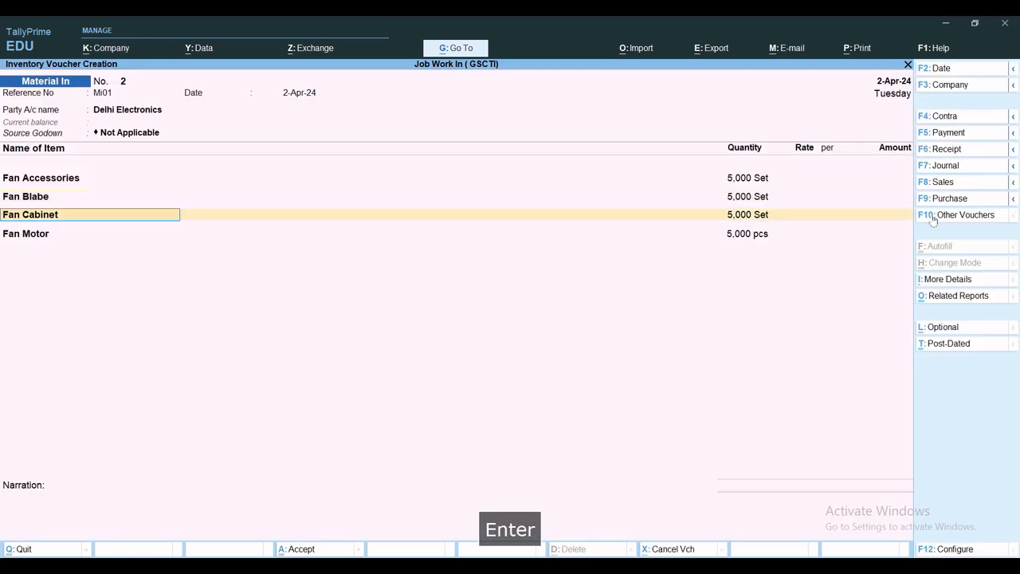
pyautogui.press('Return')
pyautogui.press('Return')
pyautogui.press('Return')
pyautogui.press('Return')
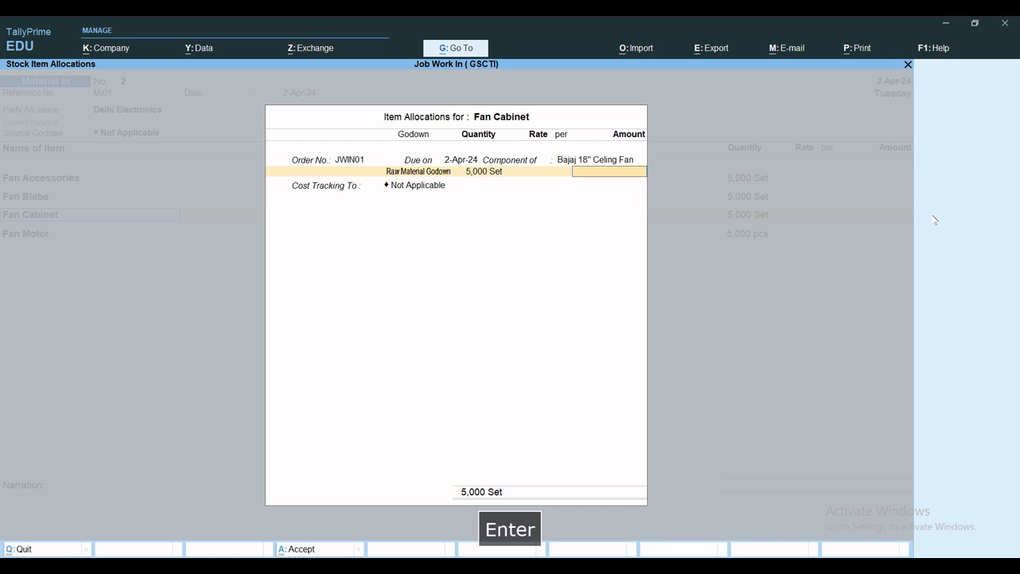
pyautogui.press('Return')
pyautogui.press('Return')
pyautogui.press('BackSpace')
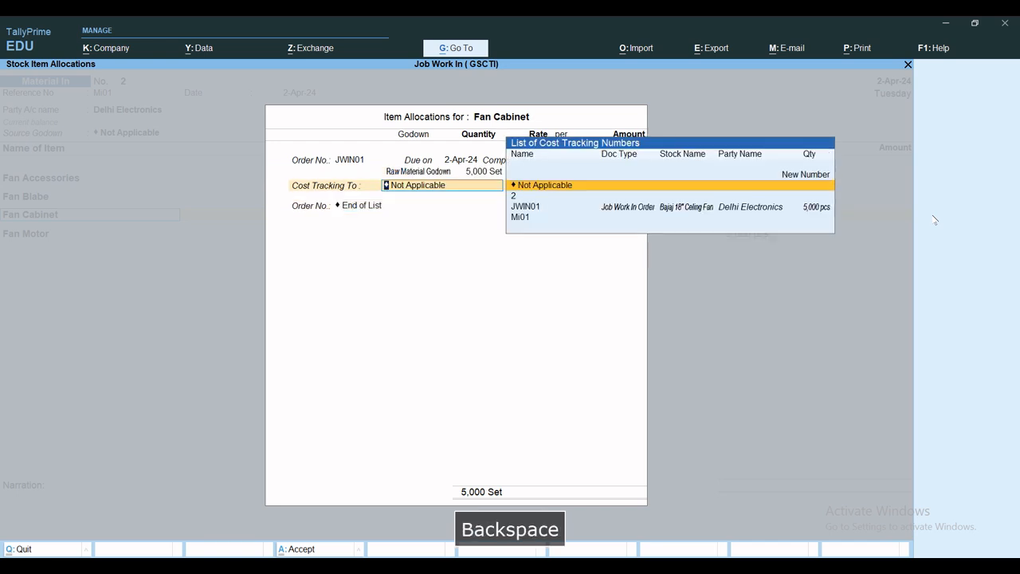
pyautogui.press('Down')
pyautogui.press('Down')
# Step: Allocate 5,000 pcs of Fan Motor to Raw Material Godown with cost tracking to the Job Work In Order, and save the Material In voucher
pyautogui.press('Return')
pyautogui.press('Return')
pyautogui.press('Return')
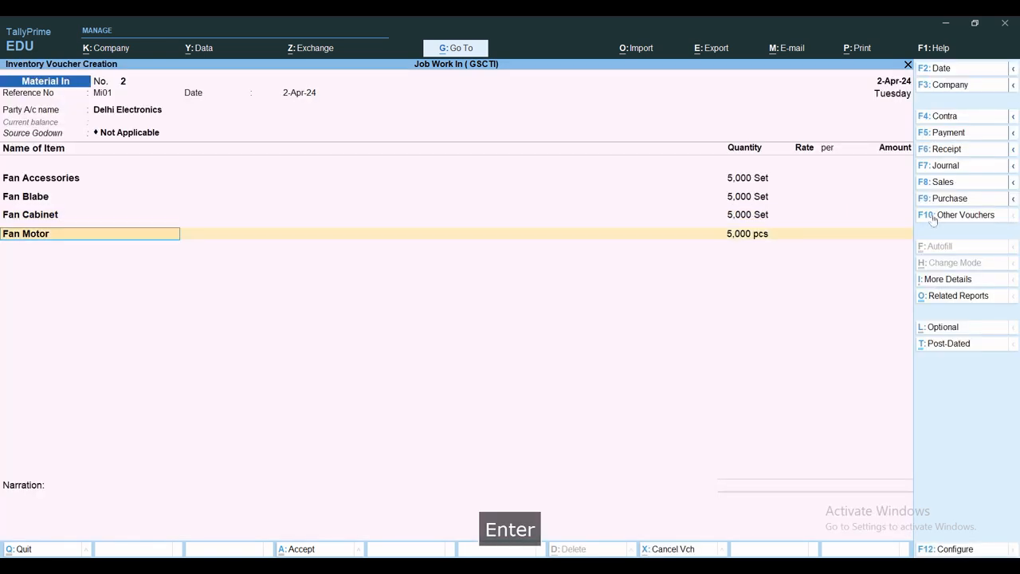
pyautogui.press('Return')
pyautogui.press('Return')
pyautogui.press('Return')
pyautogui.press('Return')
pyautogui.press('Return')
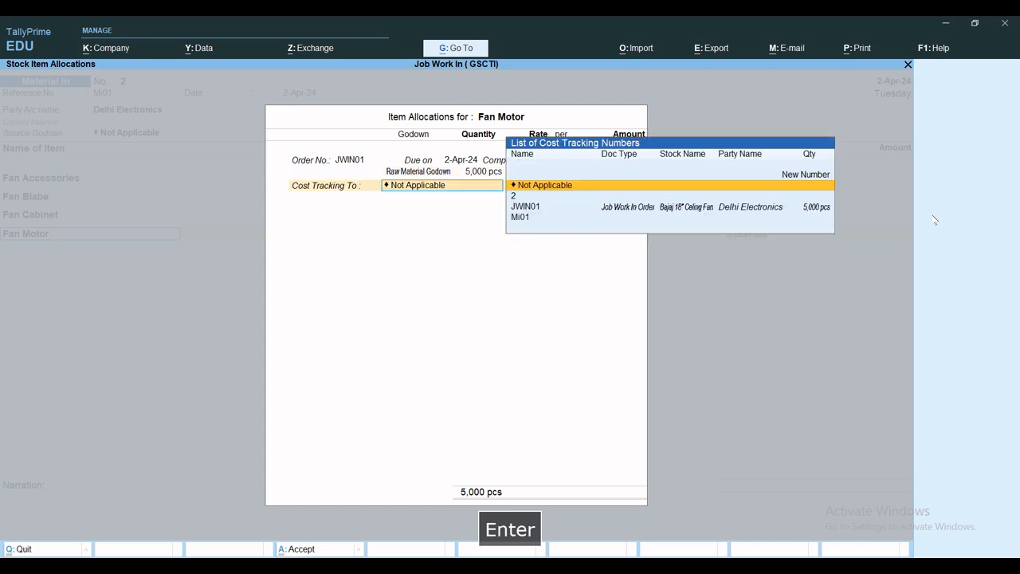
pyautogui.press('Down')
pyautogui.press('Down')
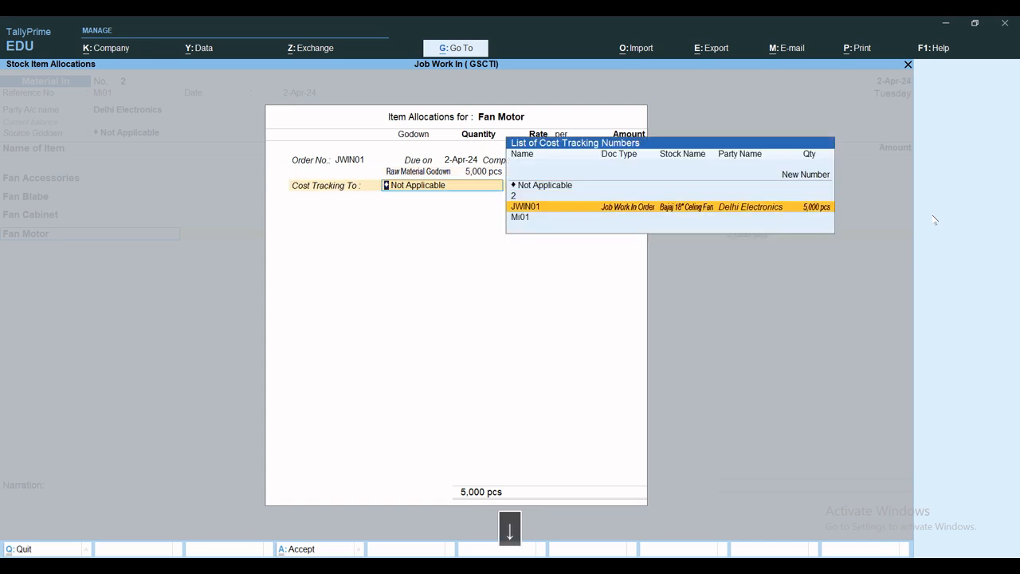
pyautogui.press('Return')
pyautogui.press('Return')
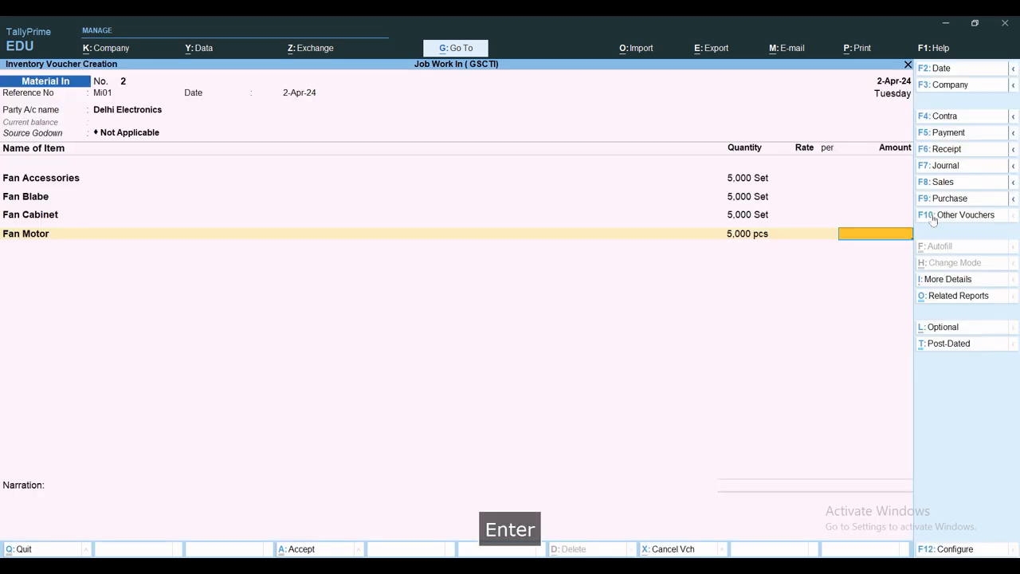
pyautogui.press('Return')
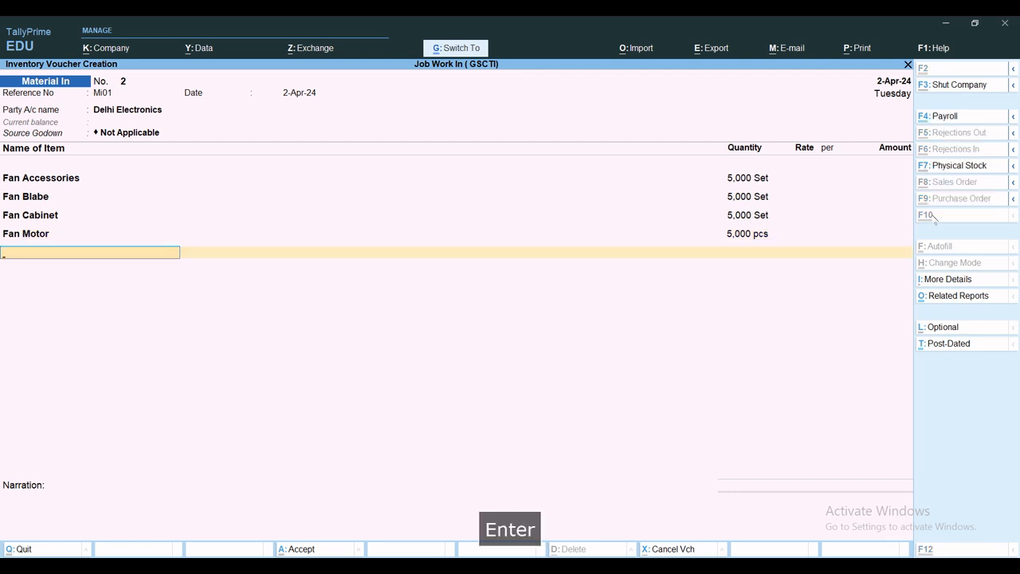
pyautogui.hotkey('ctrl', 'a')
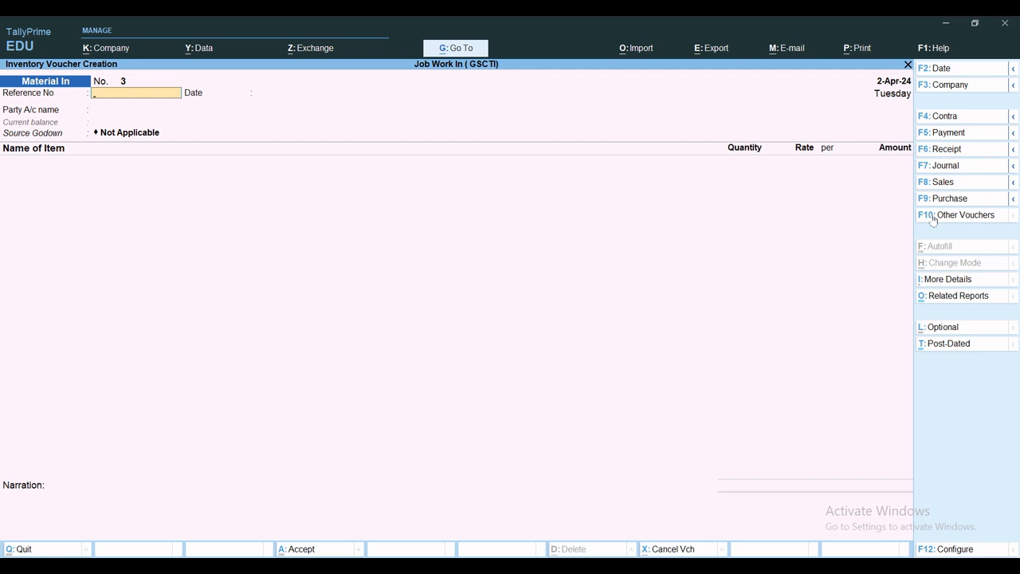
# Step: Start a manufacturing voucher of type MFG Journal
pyautogui.write('v')
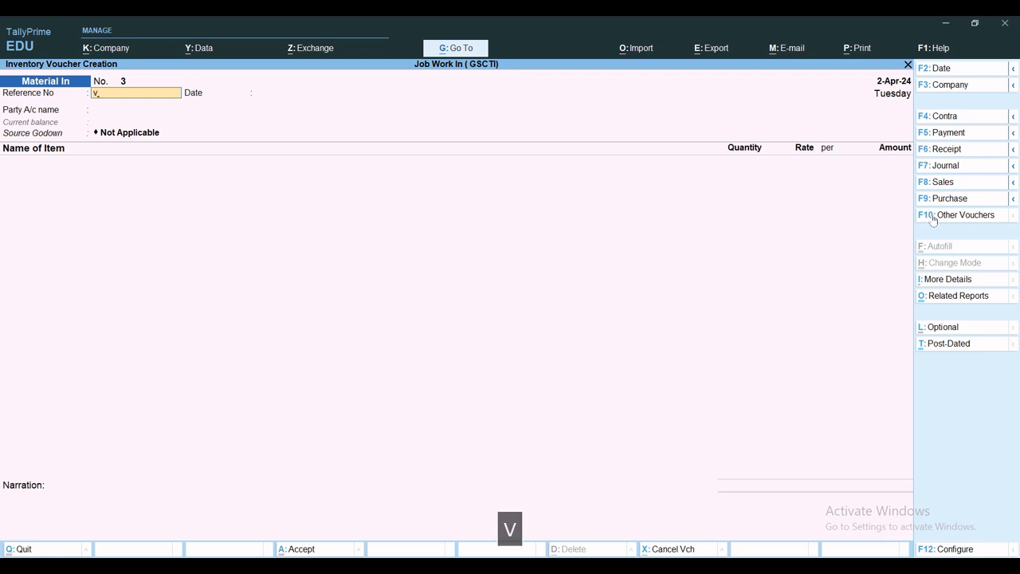
pyautogui.hotkey('alt', 'F7')
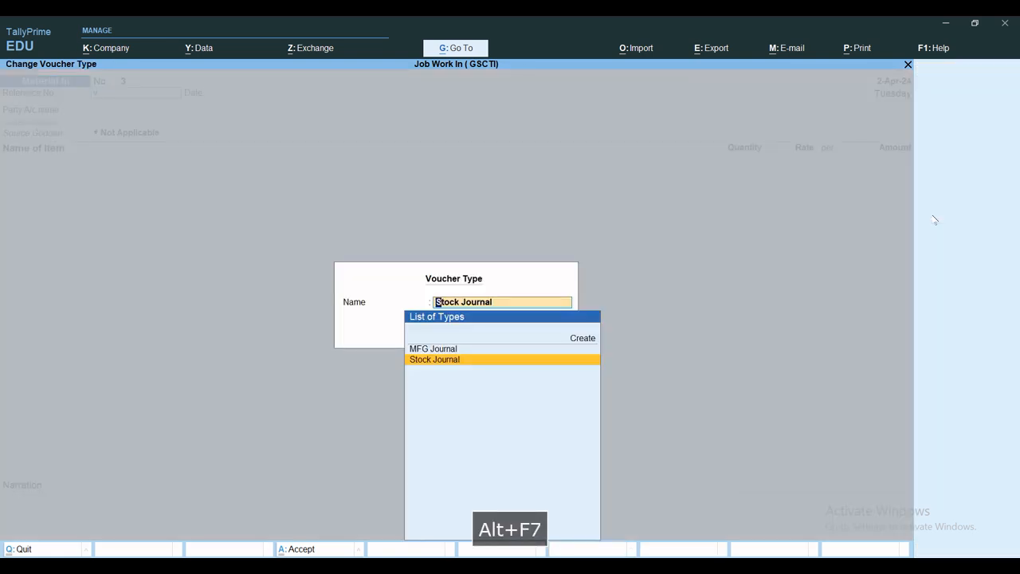
pyautogui.press('Up')
pyautogui.press('Return')
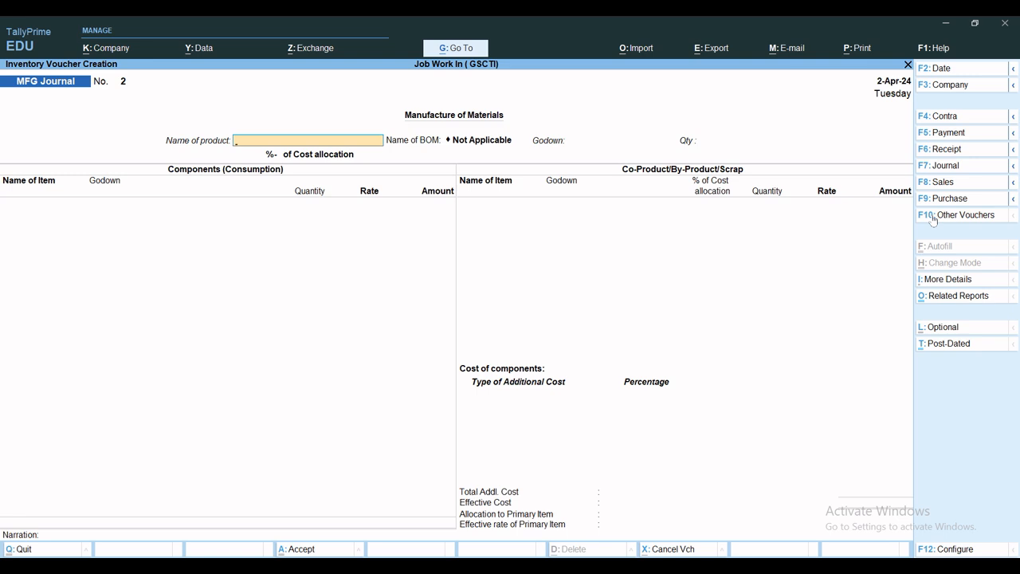
# Step: Manufacture 4,500 pcs of Bajaj 18" Celing Fan into Finish Goods Godown using the Bajaj 18" Ceiling Fan BOM
pyautogui.write('Ba')
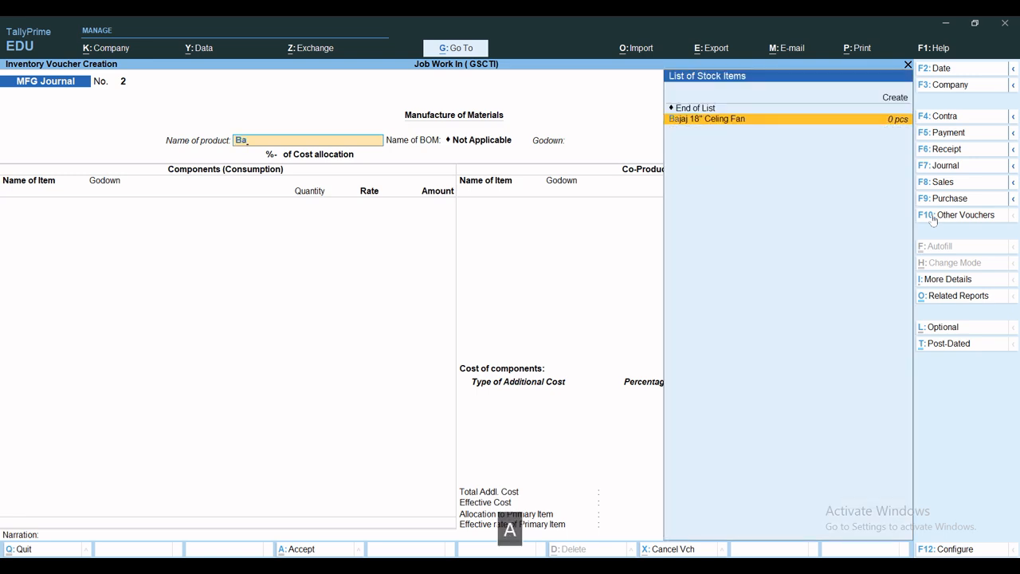
pyautogui.press('Return')
pyautogui.write('F')
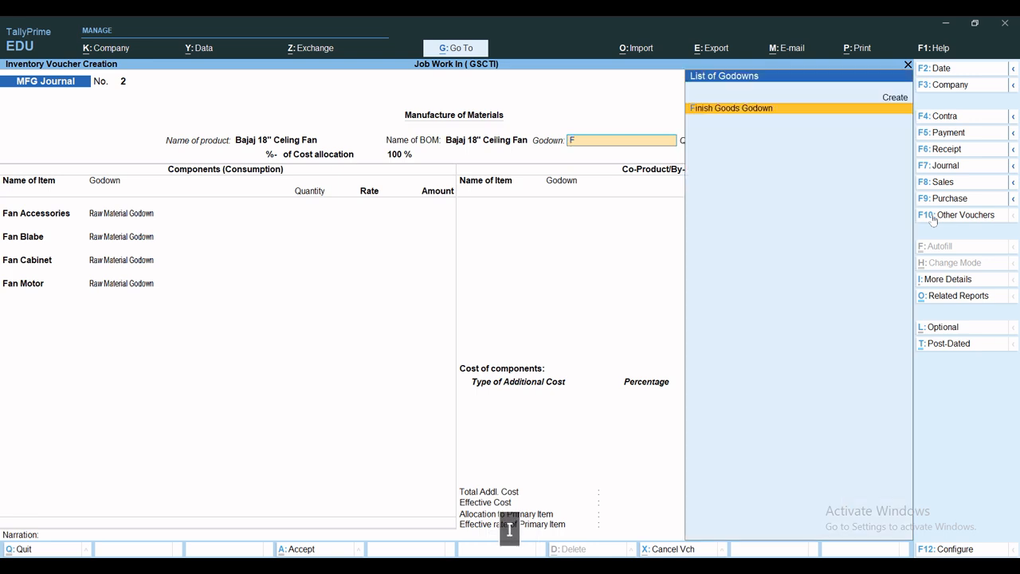
pyautogui.write('i')
pyautogui.press('Return')
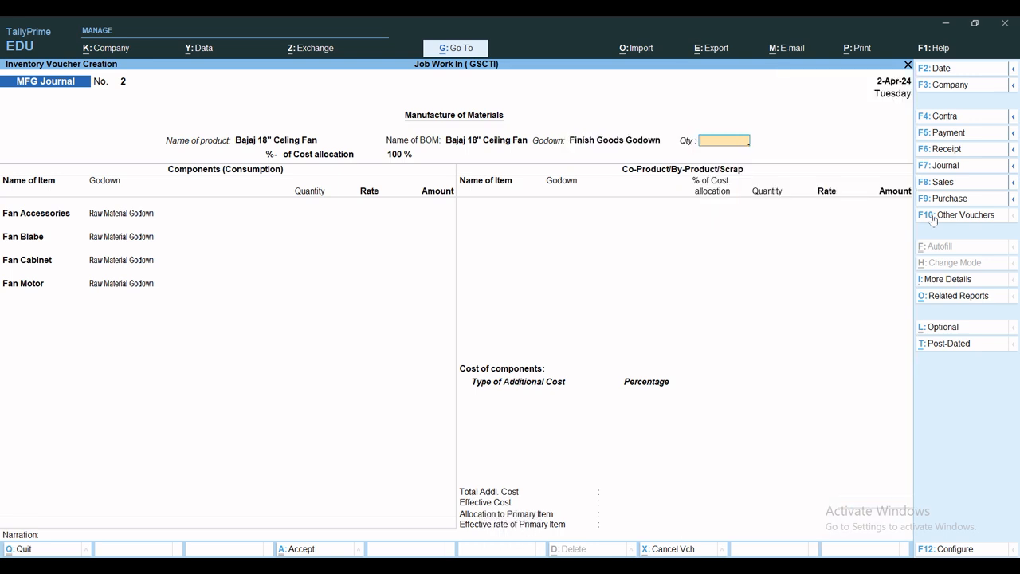
pyautogui.write('4500')
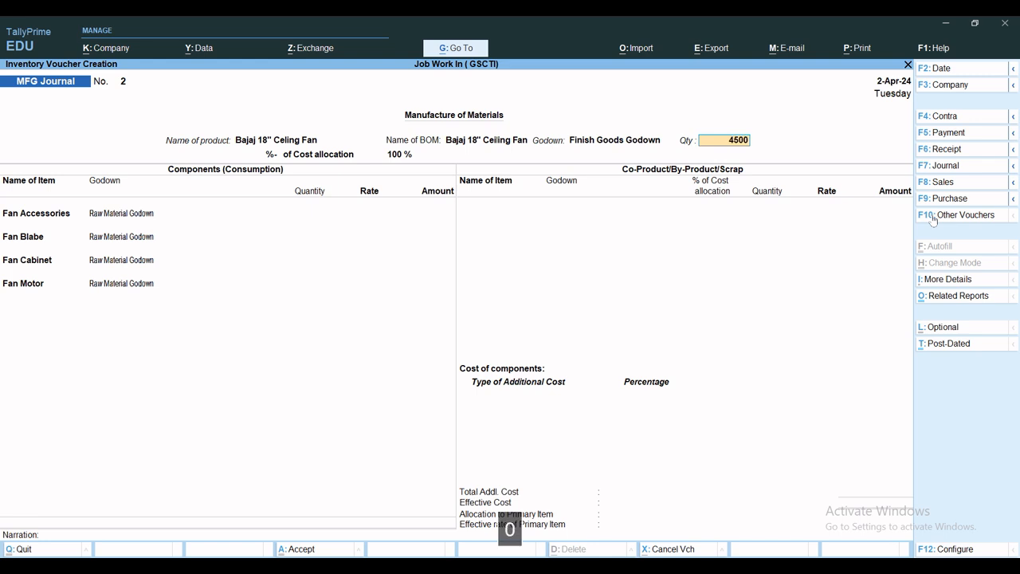
pyautogui.press('Return')
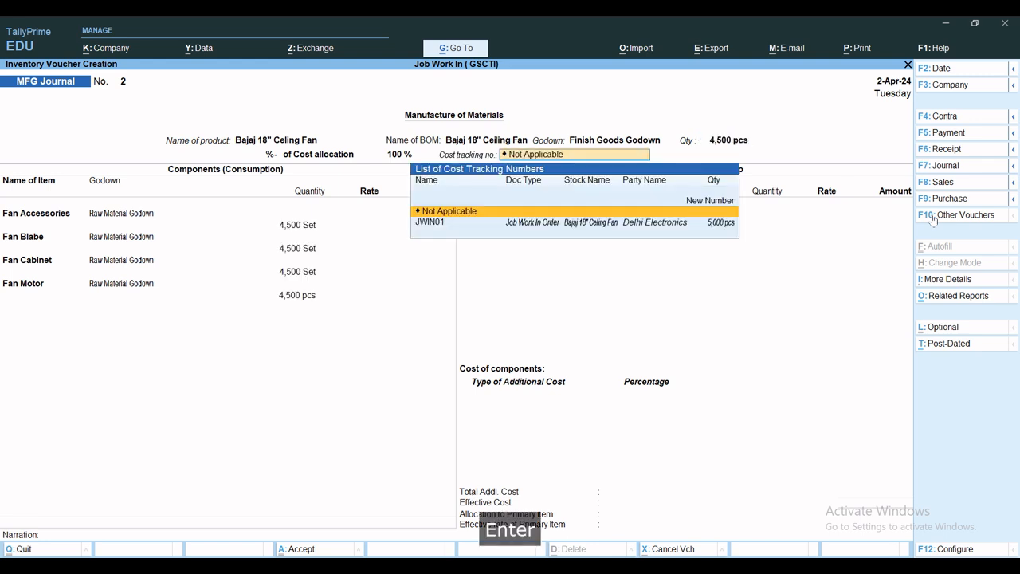
# Step: Set the manufactured fan's cost tracking to its Job Work In Order and save the MFG Journal with the BOM components
pyautogui.press('Down')
pyautogui.press('Return')
pyautogui.press('Return')
pyautogui.press('Return')
pyautogui.press('Return')
pyautogui.press('Return')
pyautogui.press('Return')
pyautogui.press('Return')
pyautogui.press('Return')
pyautogui.press('Return')
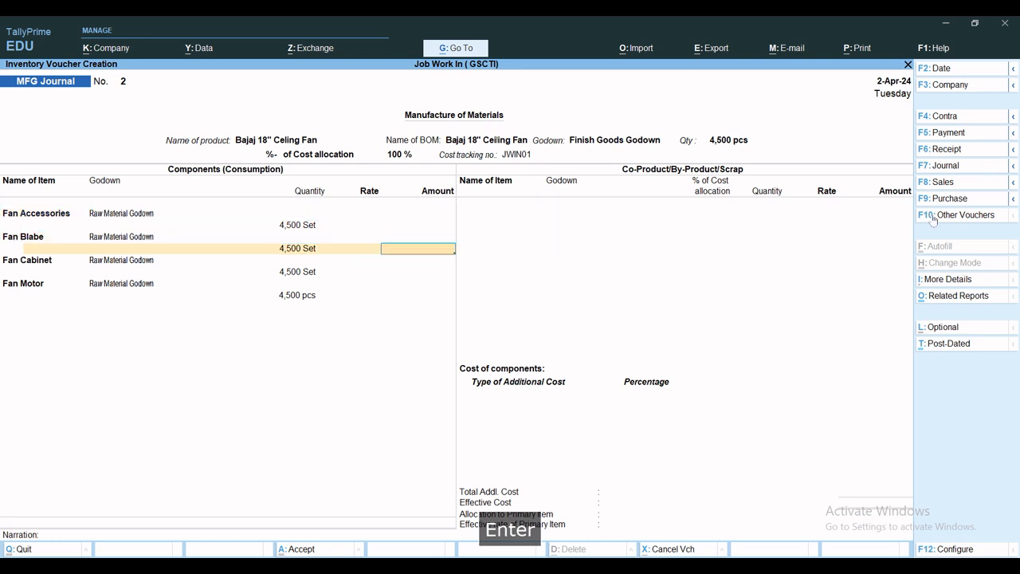
pyautogui.hotkey('ctrl', 'a')
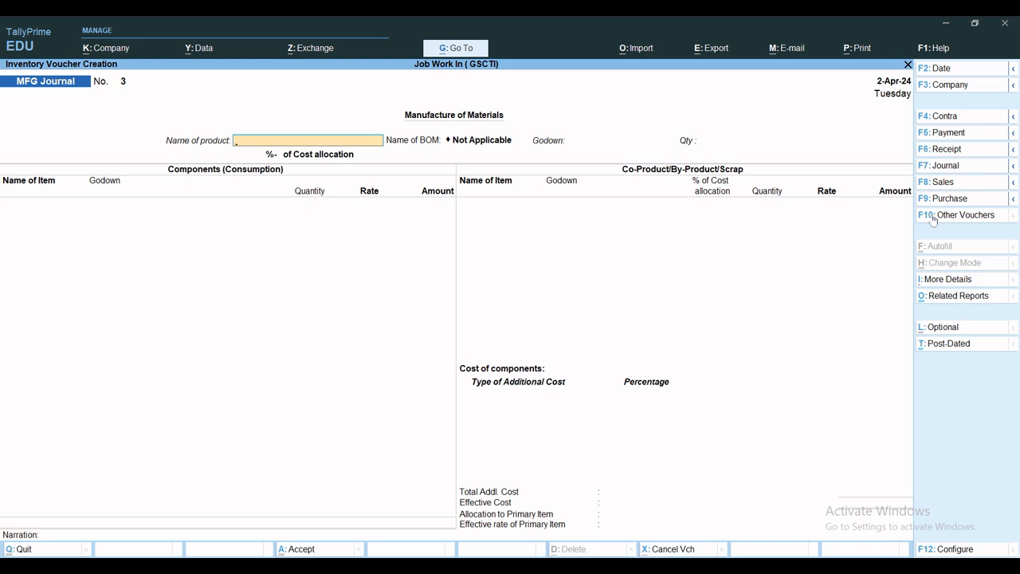
# Step: Leave voucher entry and open the Stock Summary to check the closing quantities
pyautogui.press('Escape')
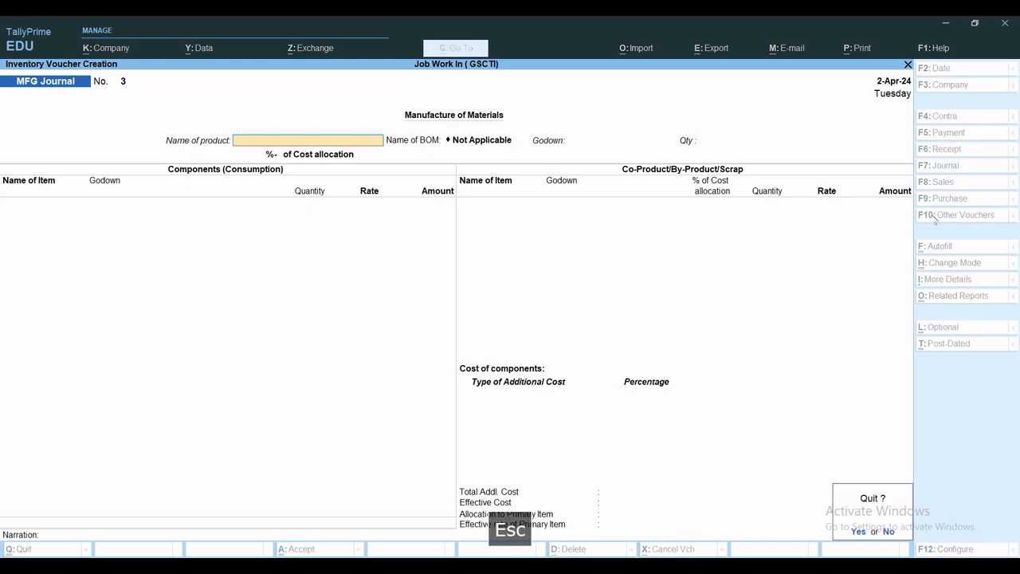
pyautogui.press('Escape')
pyautogui.press('Escape')
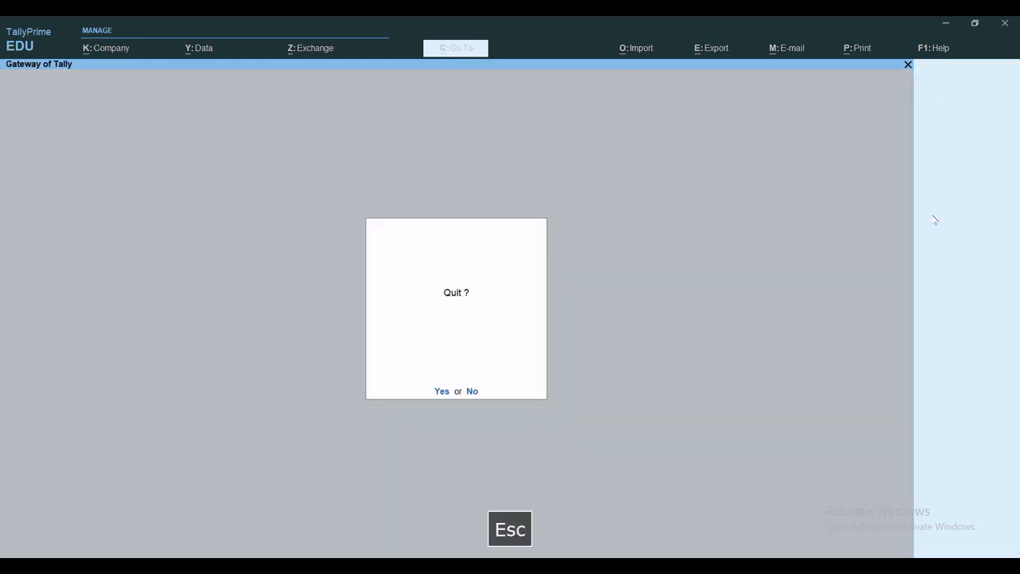
pyautogui.press('Escape')
pyautogui.press('s')
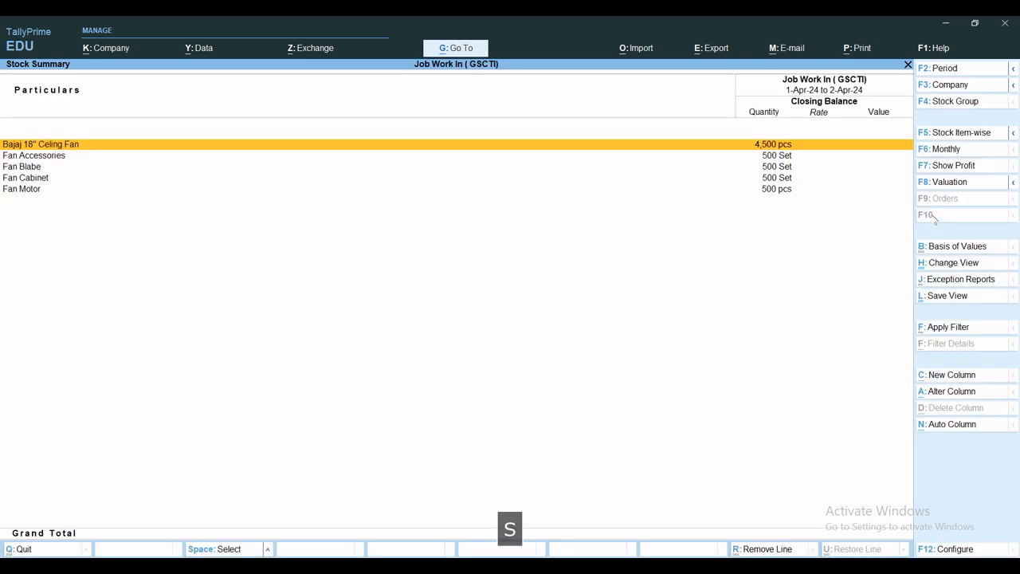
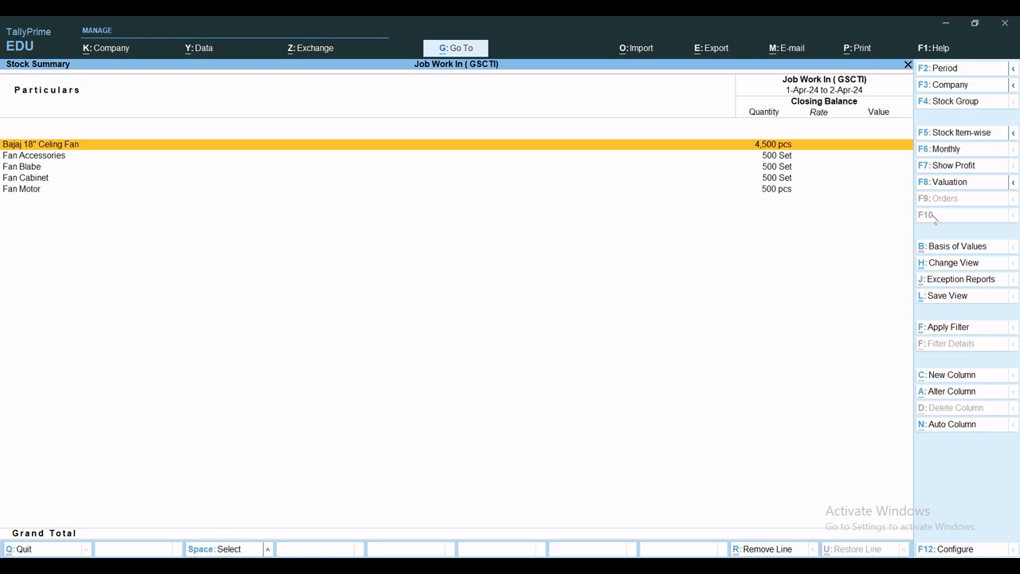
# Step: Leave the Stock Summary and start a Material Out voucher
pyautogui.press('Escape')
pyautogui.press('Escape')
pyautogui.press('Escape')
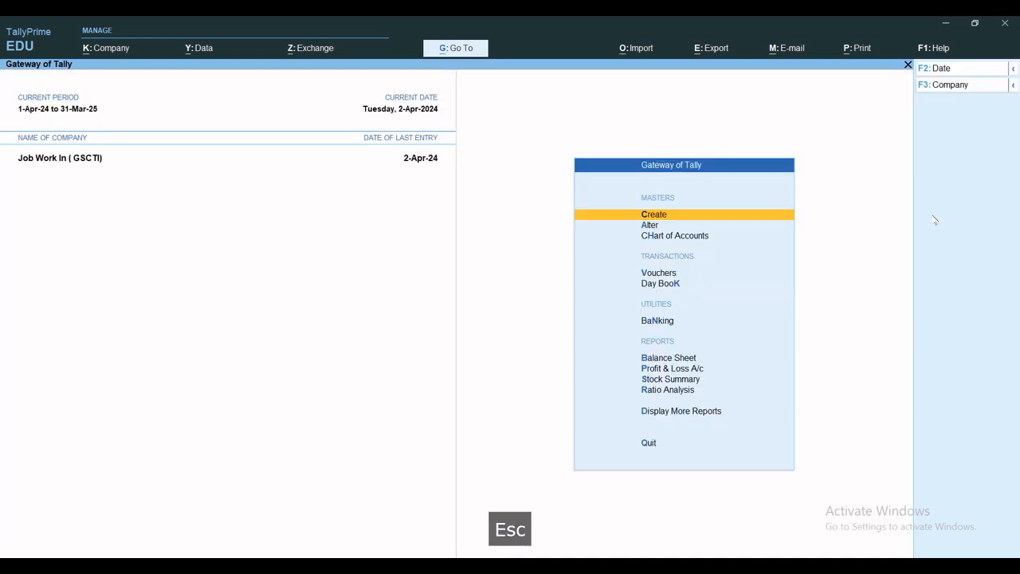
pyautogui.press('v')
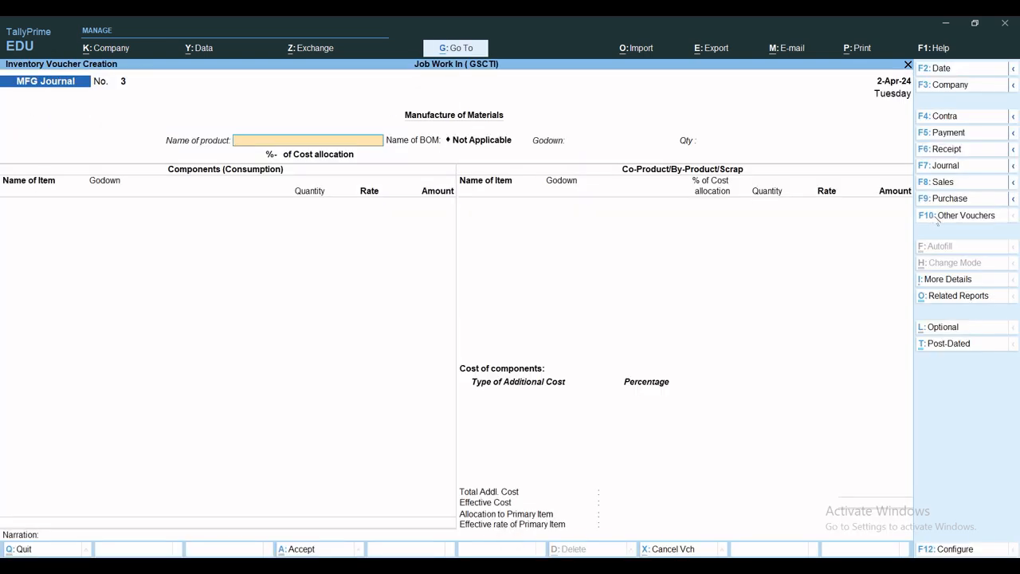
pyautogui.click(937, 221)
pyautogui.write('Mater')
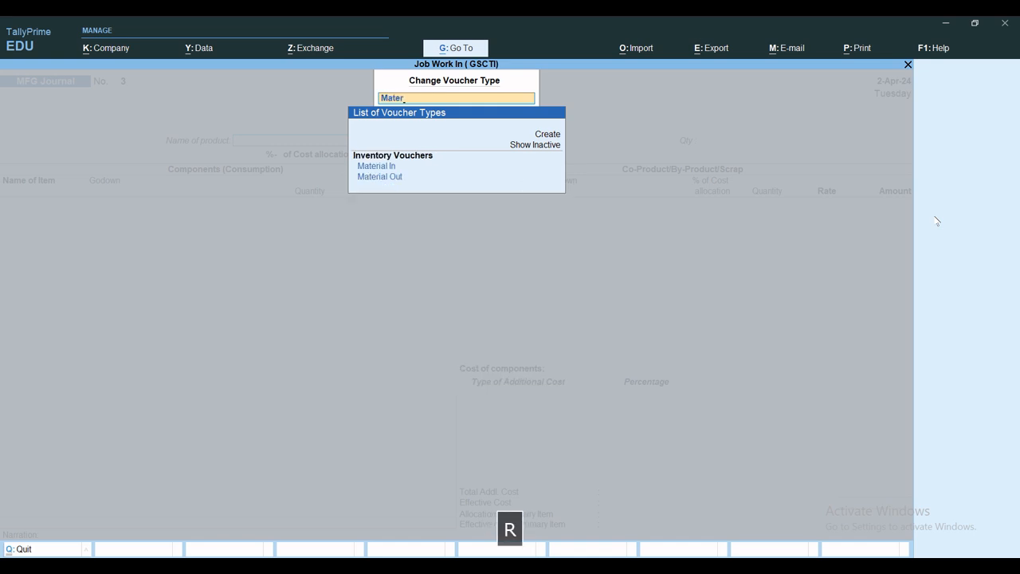
pyautogui.press('Down')
pyautogui.press('Return')
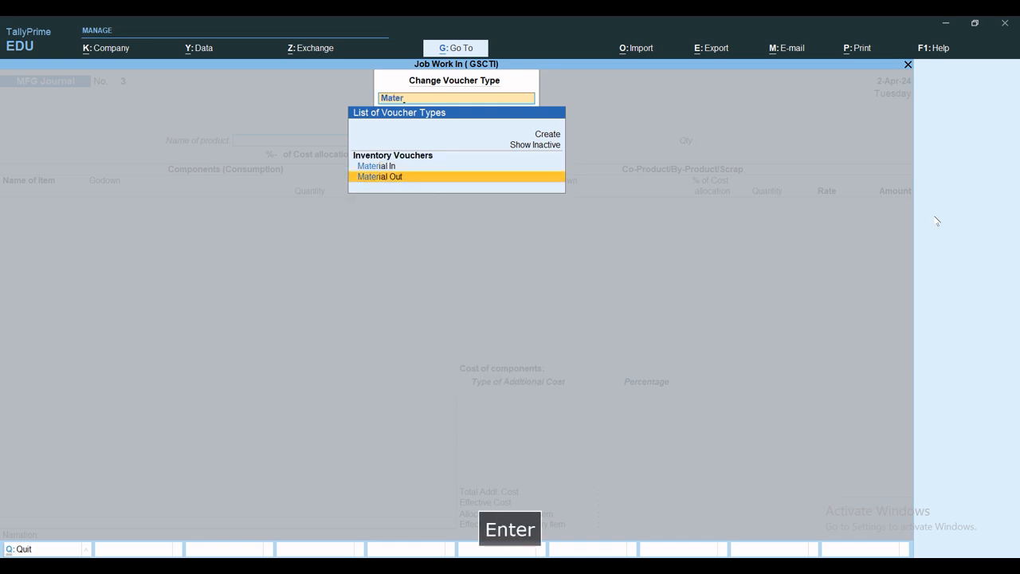
# Step: Date the Material Out voucher 1-May-24 and enter MO01 as its reference number, with the same reference date
pyautogui.press('F2')
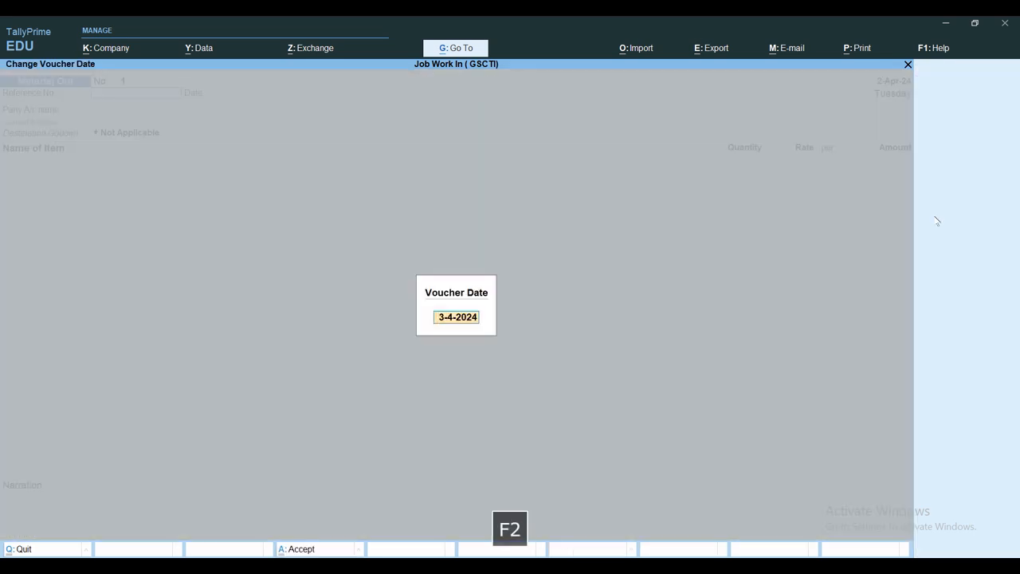
pyautogui.write('1.5')
pyautogui.press('Return')
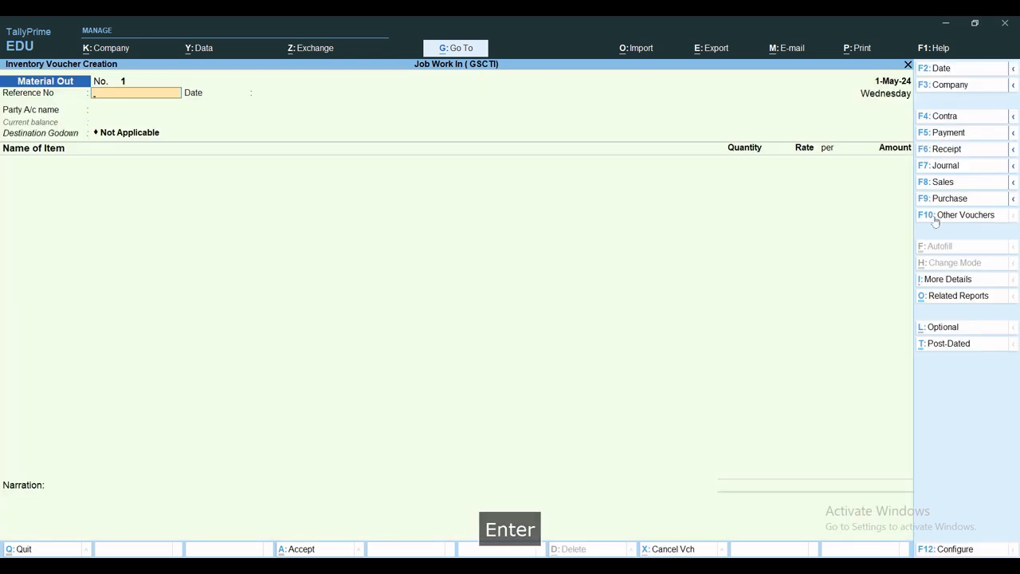
pyautogui.write('MO01')
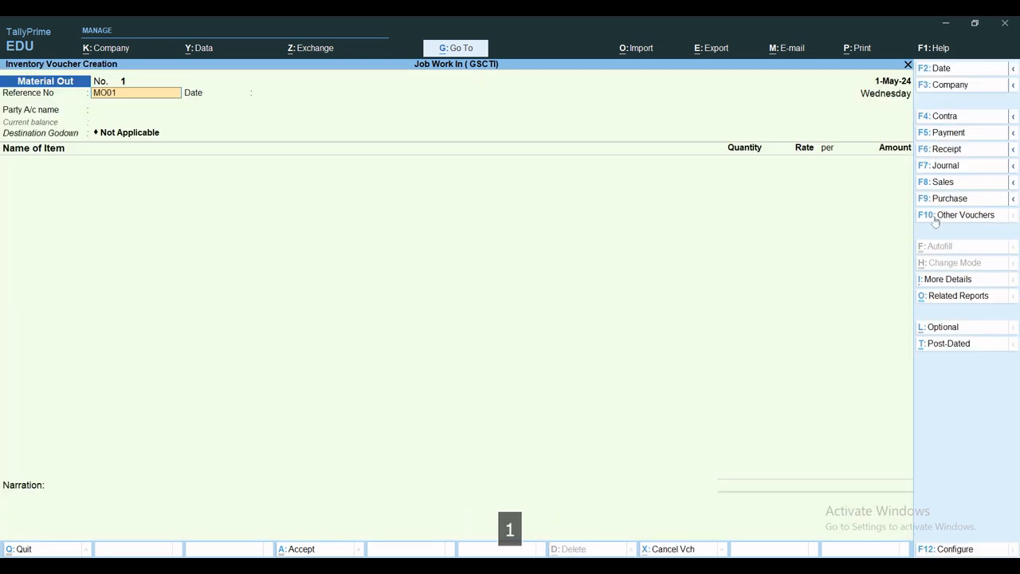
pyautogui.press('Return')
# Step: Choose Delhi Electronics as the party and link its Job Work In Order, leaving the export/import details blank
pyautogui.press('Return')
pyautogui.write('De')
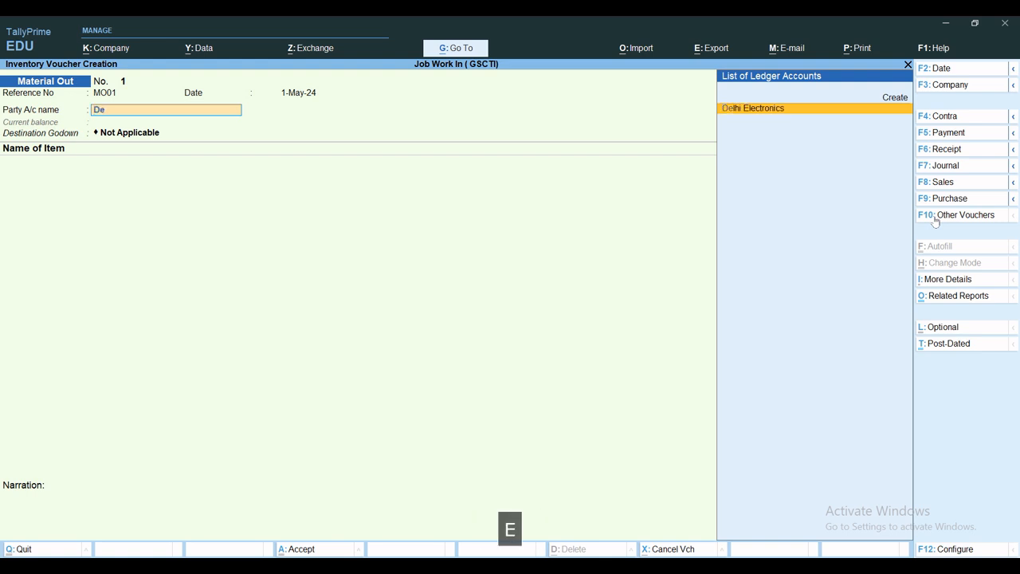
pyautogui.press('Return')
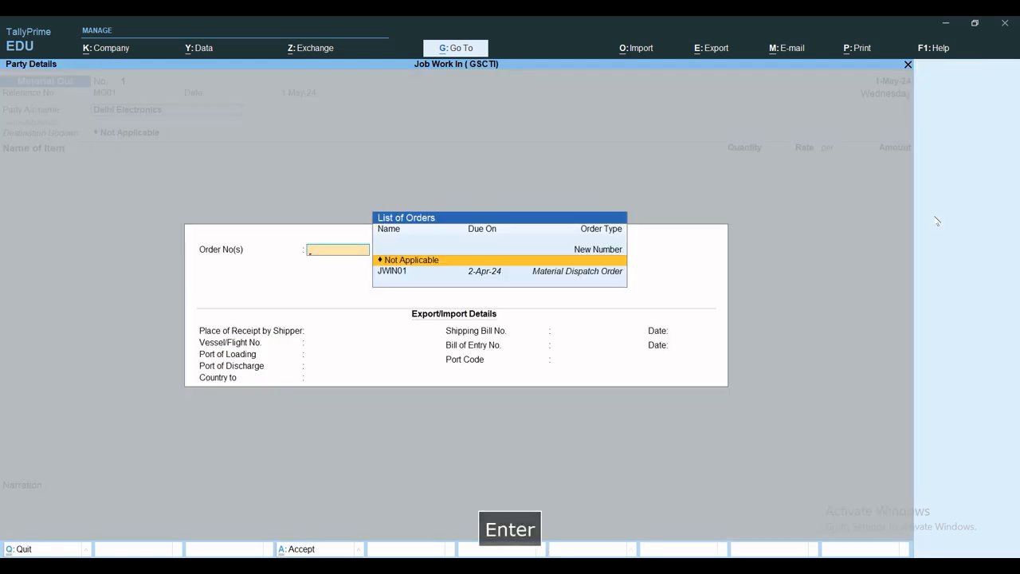
pyautogui.press('Down')
pyautogui.press('Return')
pyautogui.press('Return')
pyautogui.press('Return')
pyautogui.press('Return')
pyautogui.press('Return')
pyautogui.press('Return')
pyautogui.press('Return')
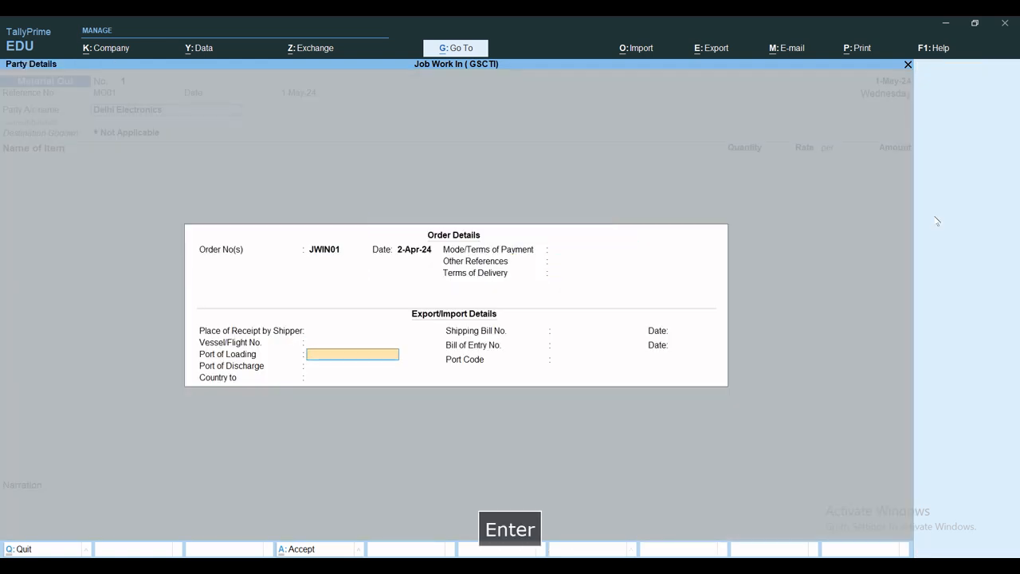
pyautogui.press('Return')
pyautogui.press('Return')
pyautogui.press('Return')
pyautogui.press('Return')
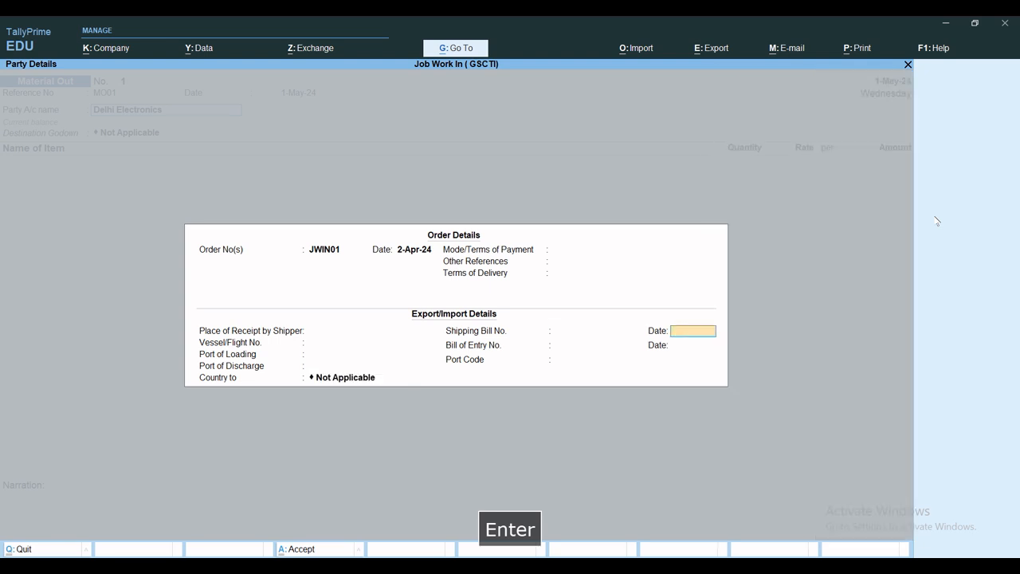
pyautogui.press('Return')
pyautogui.press('Return')
pyautogui.press('Return')
pyautogui.press('Return')
pyautogui.press('Return')
pyautogui.press('Return')
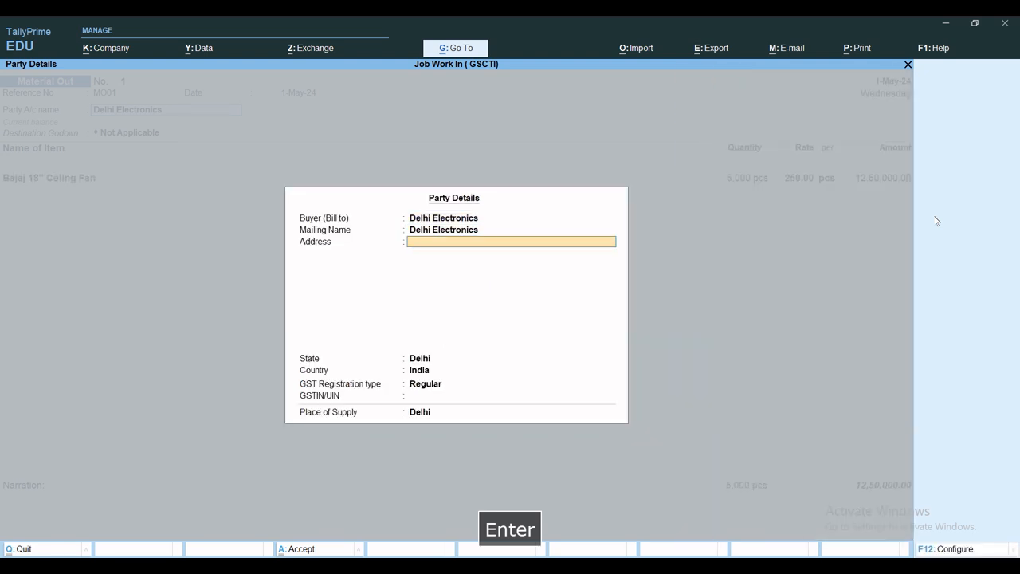
# Step: Accept the default party details for Delhi Electronics and keep the destination godown as Not Applicable
pyautogui.press('Return')
pyautogui.press('Return')
pyautogui.press('Return')
pyautogui.press('Return')
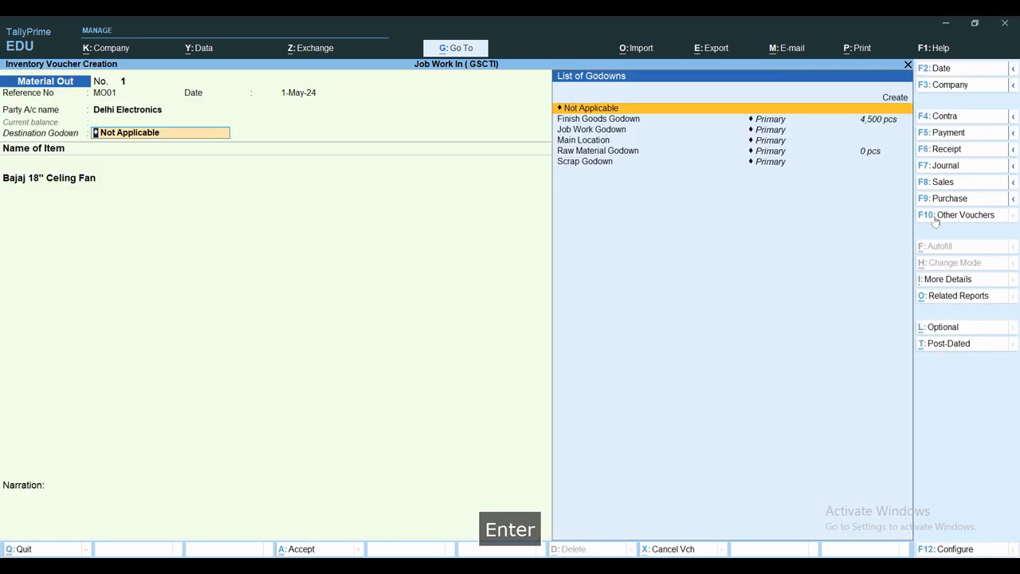
pyautogui.press('Return')
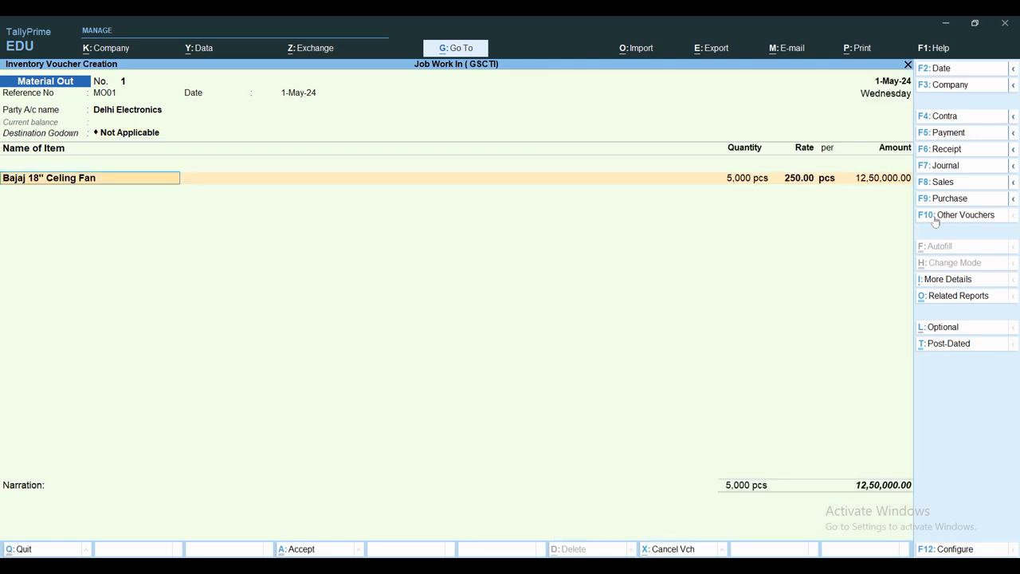
# Step: Set the outgoing quantity of Bajaj 18" Celing Fan to 4,500 pcs, not considered as scrap
pyautogui.press('Return')
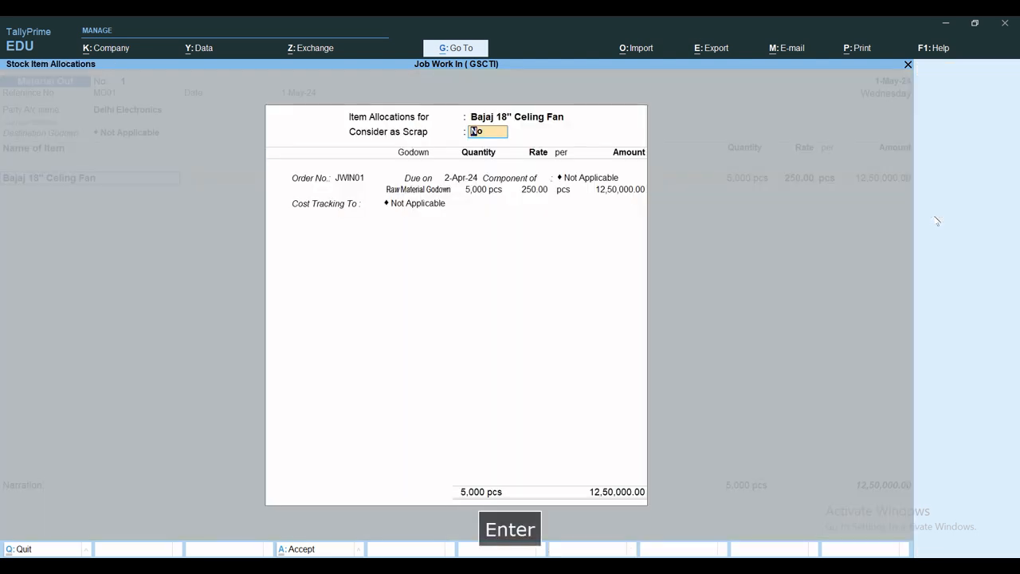
pyautogui.press('Return')
pyautogui.press('Return')
pyautogui.press('Return')
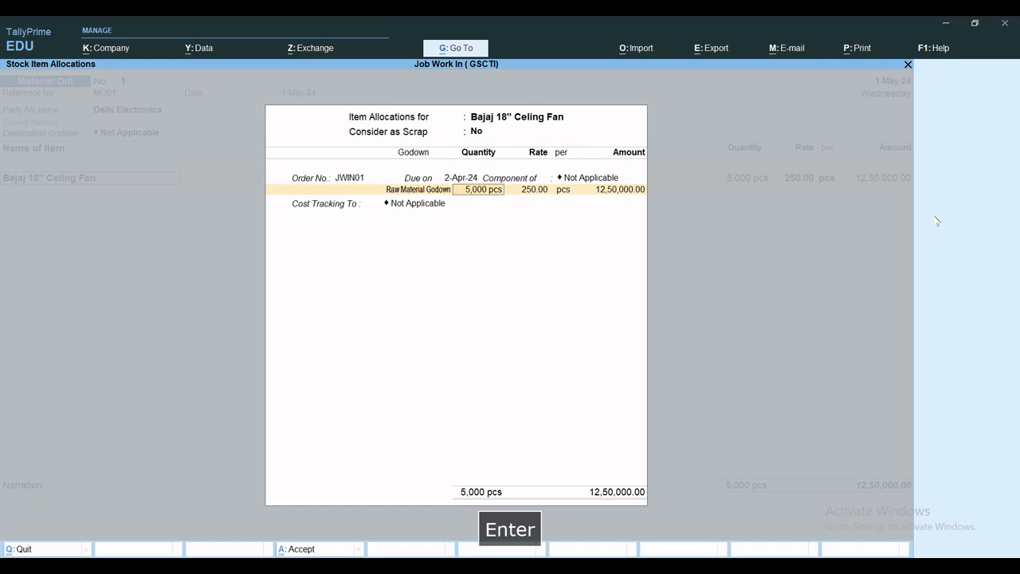
pyautogui.write('4')
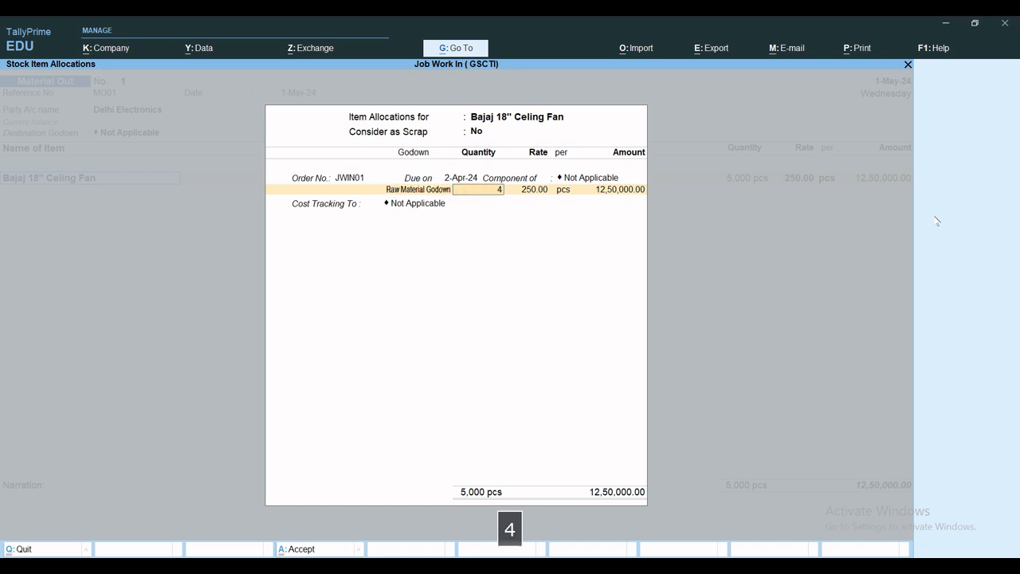
pyautogui.write('500')
pyautogui.press('Return')
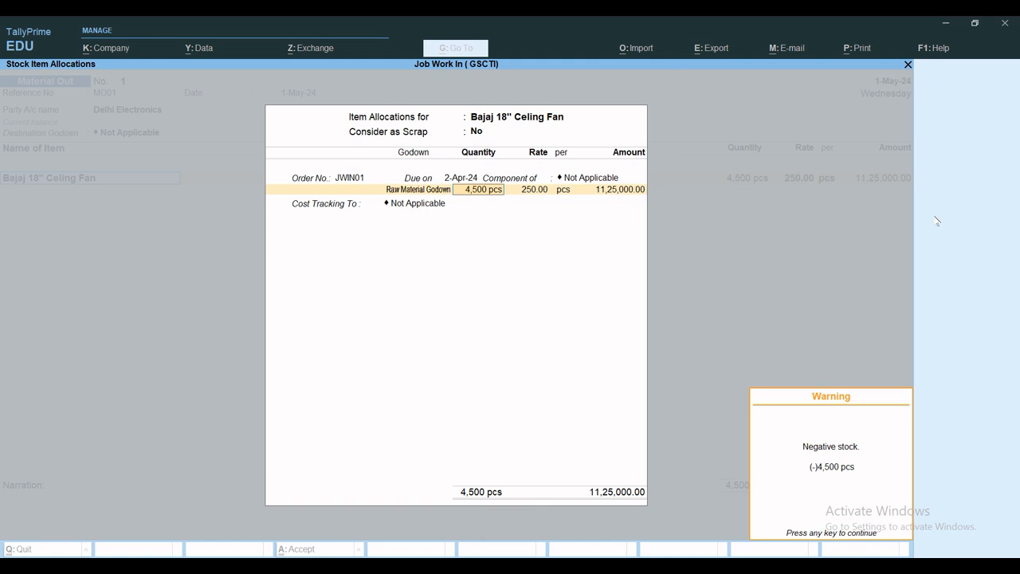
# Step: Change the fan's source godown to Finish Goods Godown, keeping the 4,500 pcs quantity and the rate of 250.00
pyautogui.press('BackSpace')
pyautogui.press('BackSpace')
pyautogui.press('BackSpace')
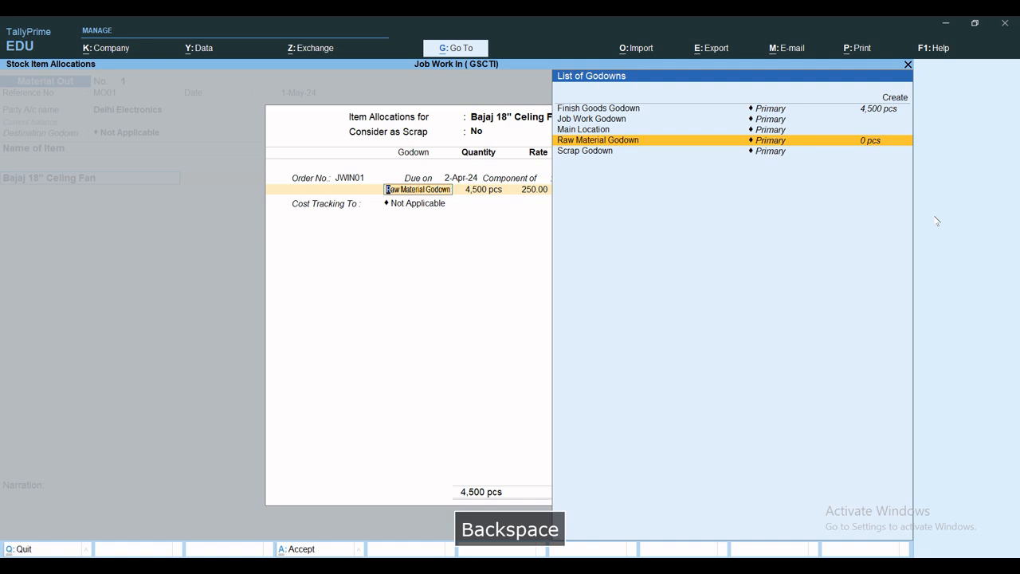
pyautogui.press('Up')
pyautogui.press('Up')
pyautogui.press('Up')
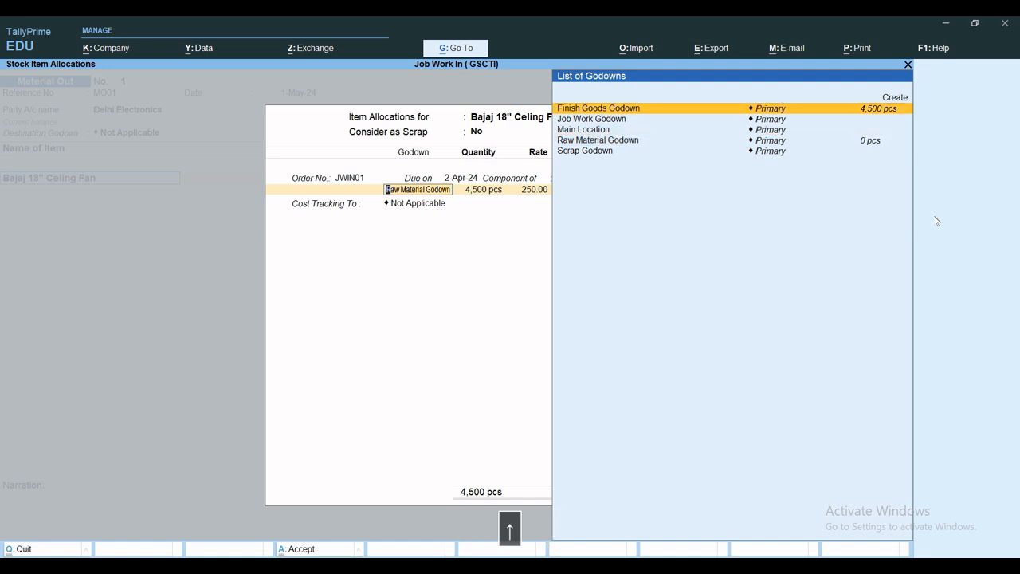
pyautogui.press('Return')
pyautogui.press('Return')
pyautogui.press('Return')
pyautogui.press('Return')
pyautogui.press('Return')
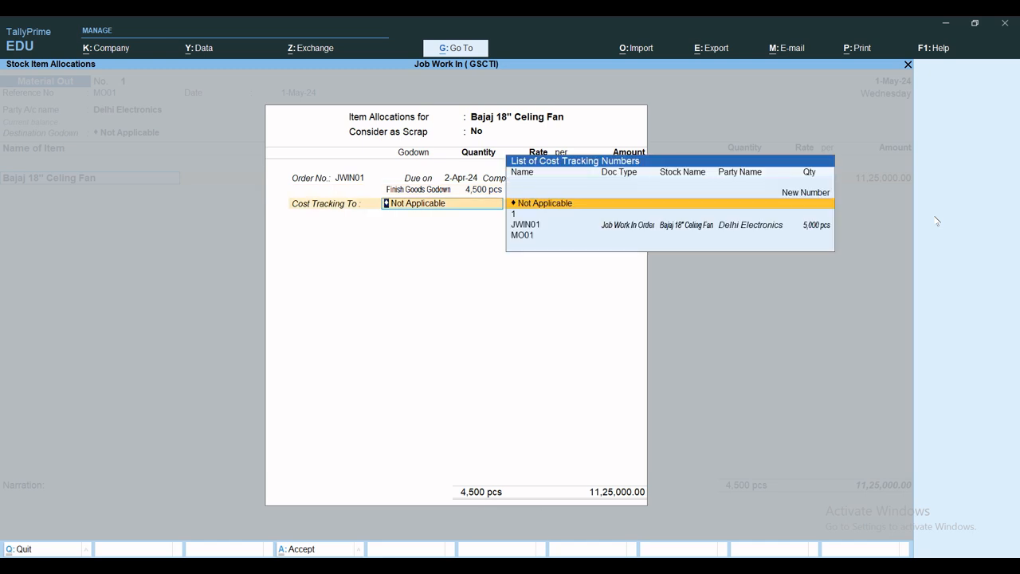
# Step: Set the fan's cost tracking to its Job Work In Order and save the Material Out voucher
pyautogui.press('Down')
pyautogui.press('Down')
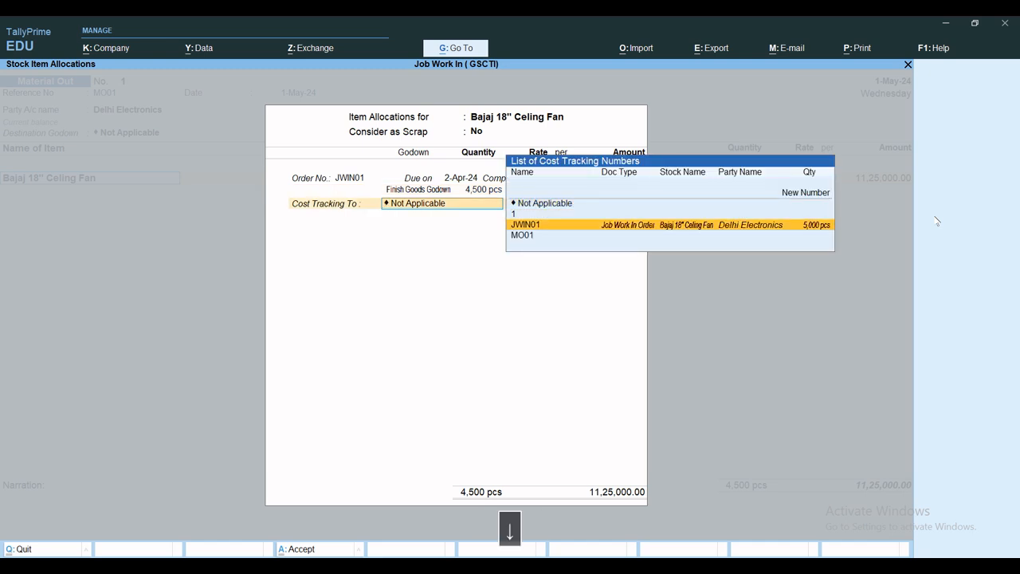
pyautogui.press('Return')
pyautogui.press('Return')
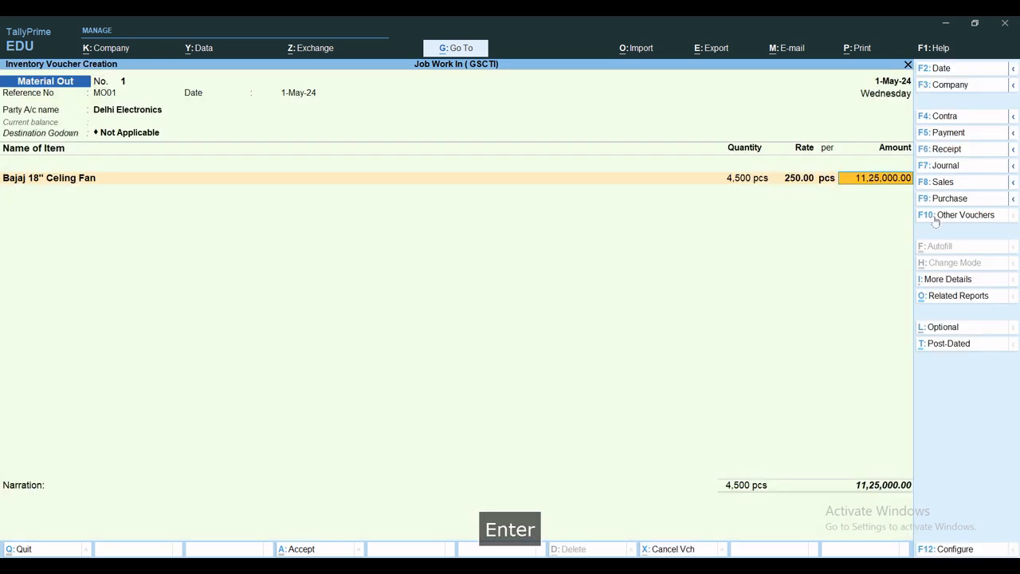
pyautogui.hotkey('ctrl', 'a')
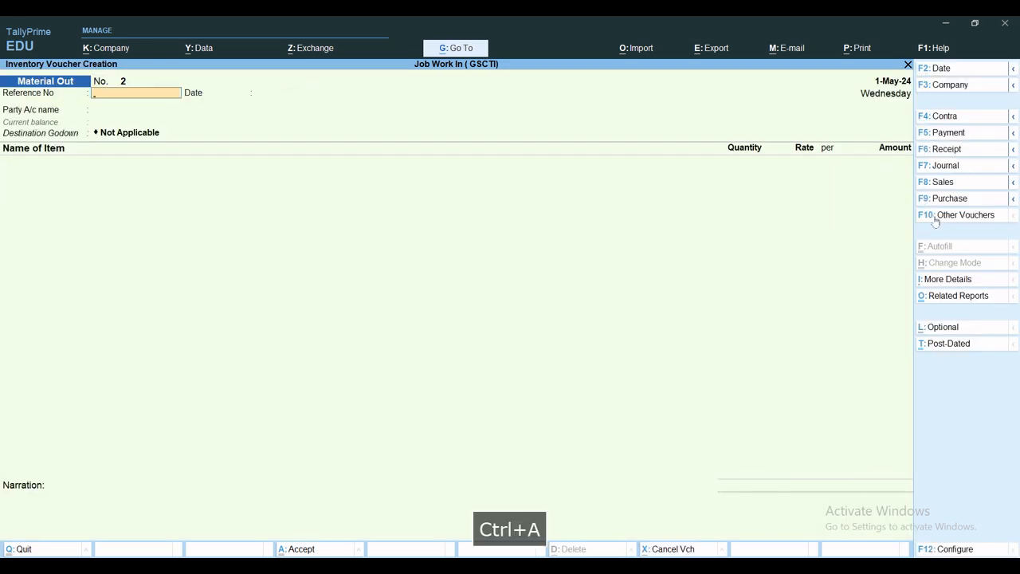
# Step: Leave voucher entry and review the closing quantities in the Stock Summary
pyautogui.press('Escape')
pyautogui.press('Escape')
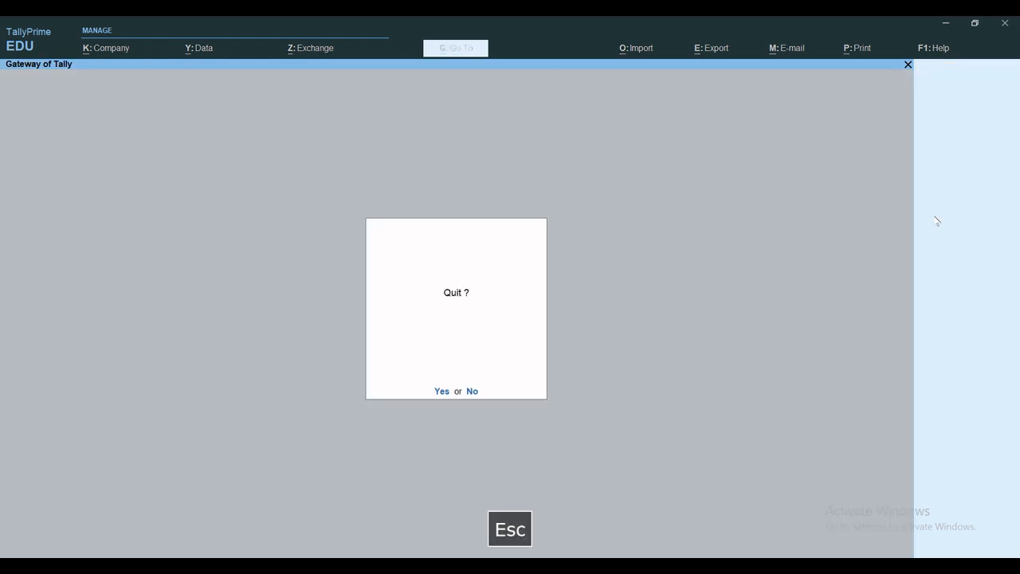
pyautogui.press('Escape')
pyautogui.press('s')
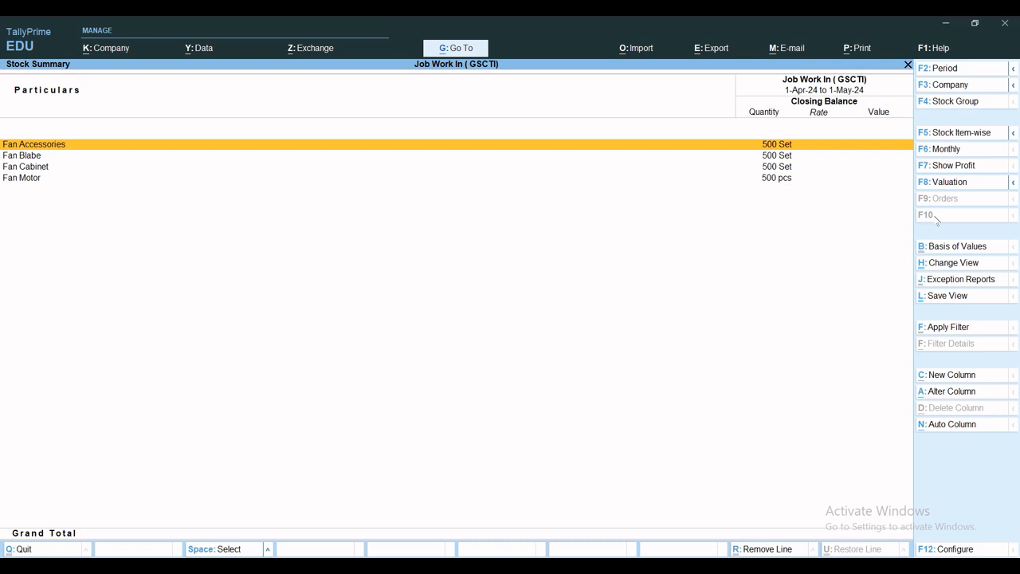
# Step: Return to voucher entry and start a Sales voucher in Accounting Invoice mode
pyautogui.press('Escape')
pyautogui.press('Escape')
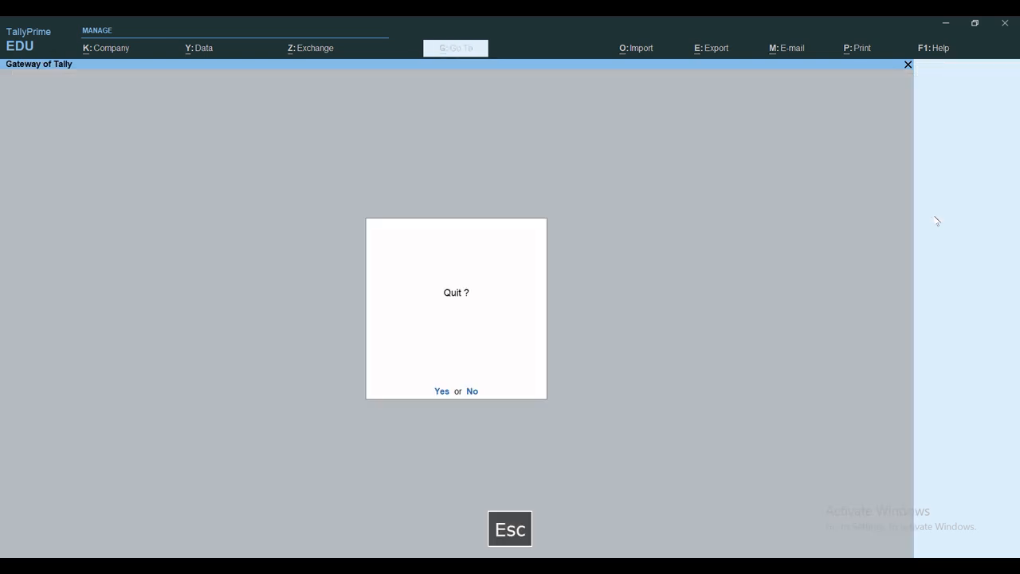
pyautogui.press('Escape')
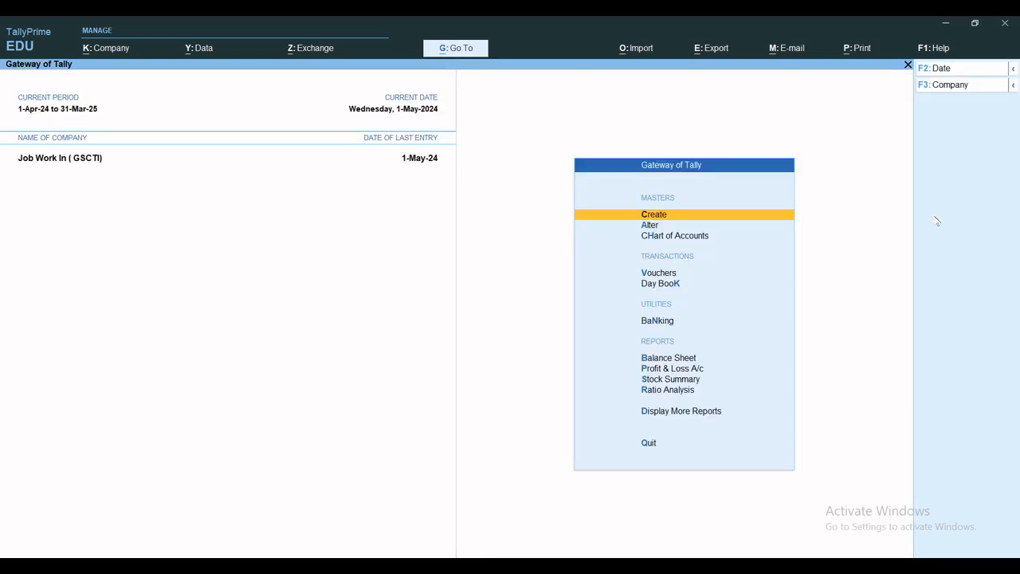
pyautogui.press('v')
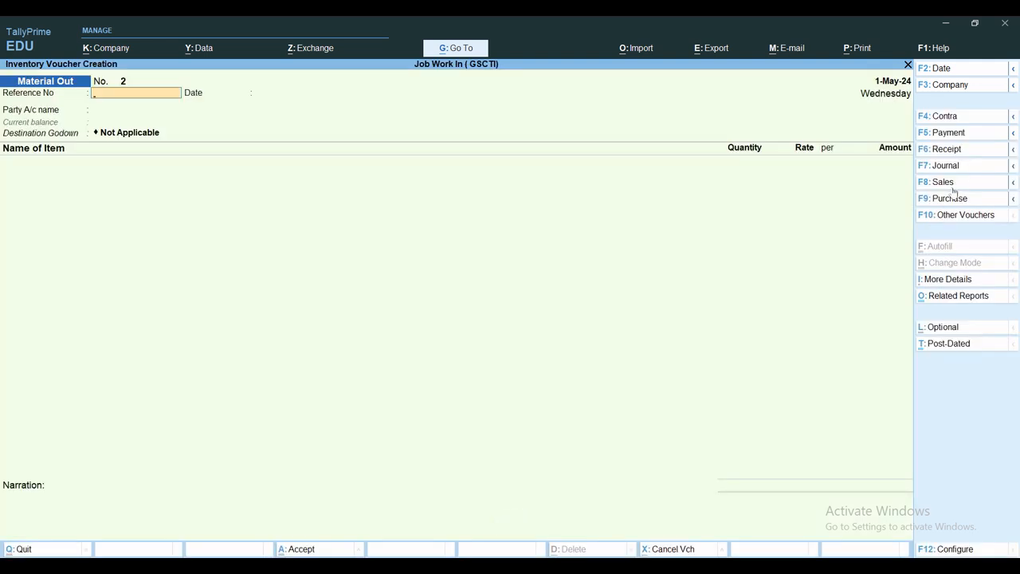
pyautogui.click(951, 185)
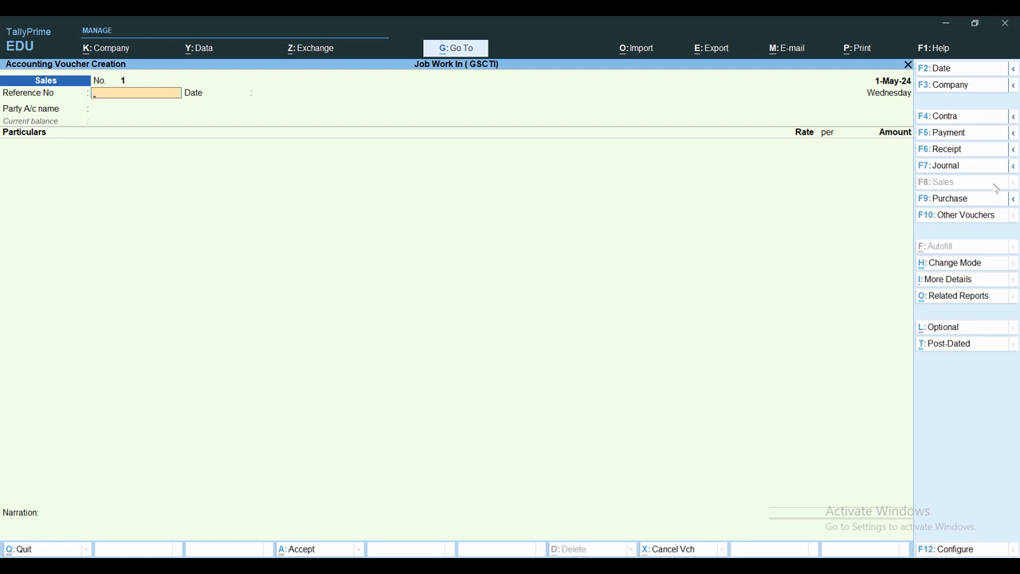
pyautogui.hotkey('ctrl', 'h')
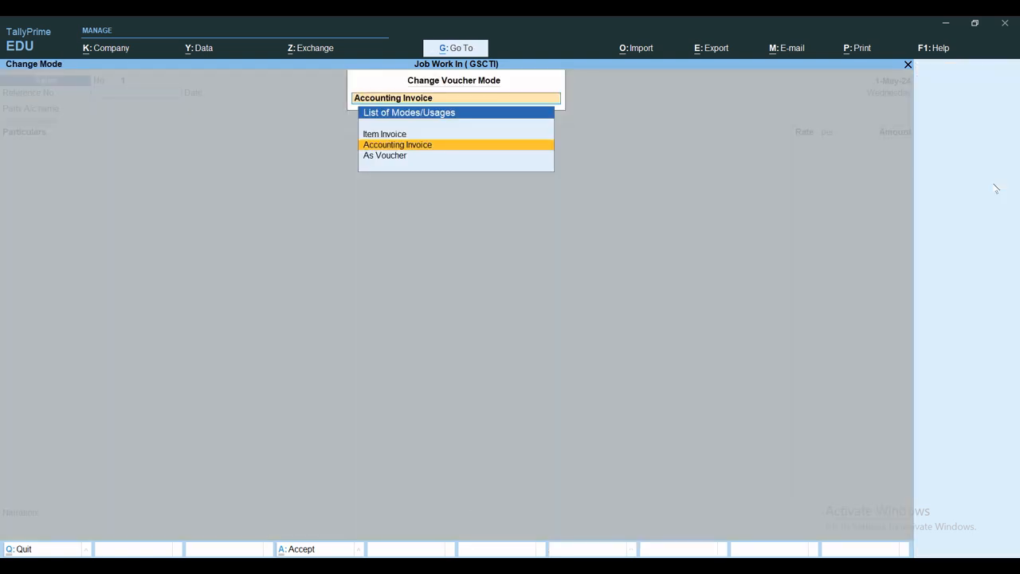
pyautogui.press('Return')
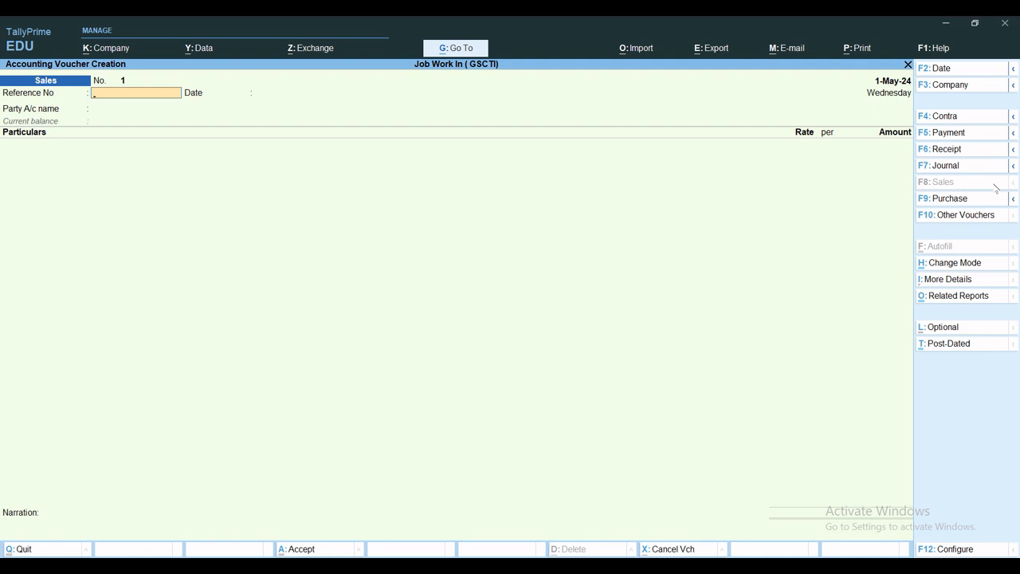
# Step: Enter SA/may/001 as the sales invoice's reference number, with 1-May-24 as the reference date
pyautogui.write('Sas')
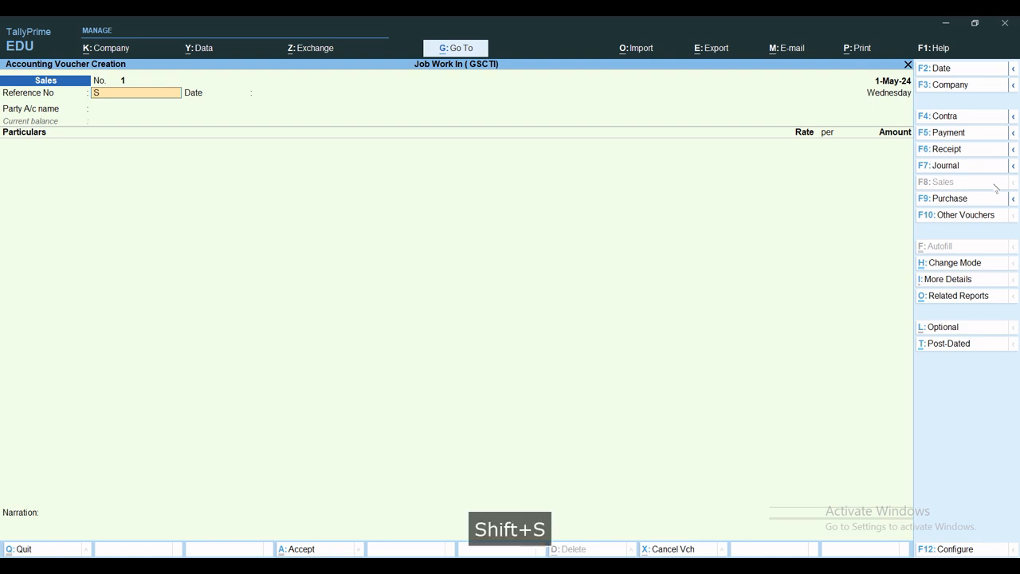
pyautogui.press('BackSpace')
pyautogui.press('BackSpace')
pyautogui.write('A/may/')
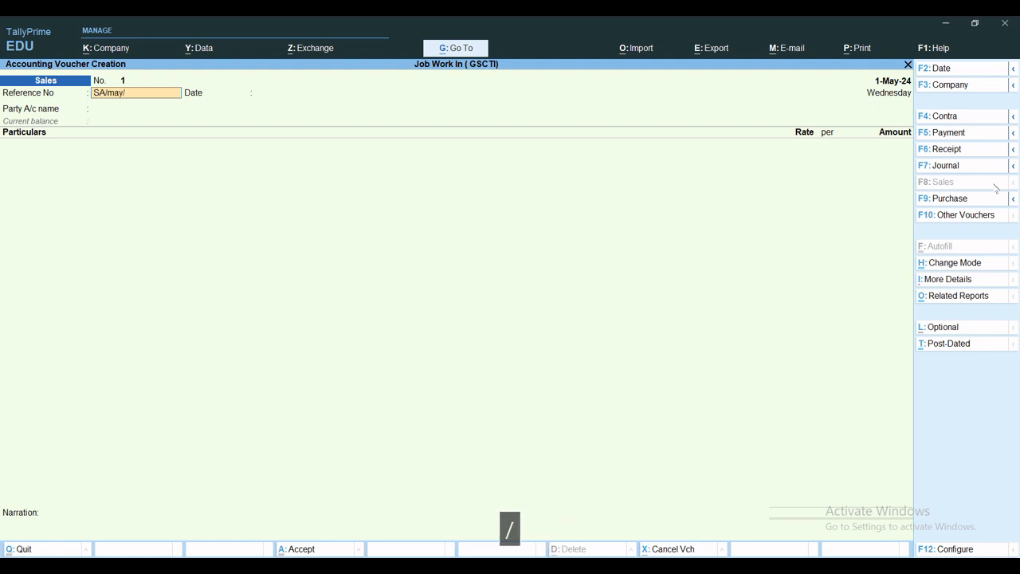
pyautogui.write('001')
pyautogui.press('Return')
# Step: Set Delhi Electronics as the sales invoice's party, leaving the dispatch, order and export details blank and accepting the default party details
pyautogui.press('Return')
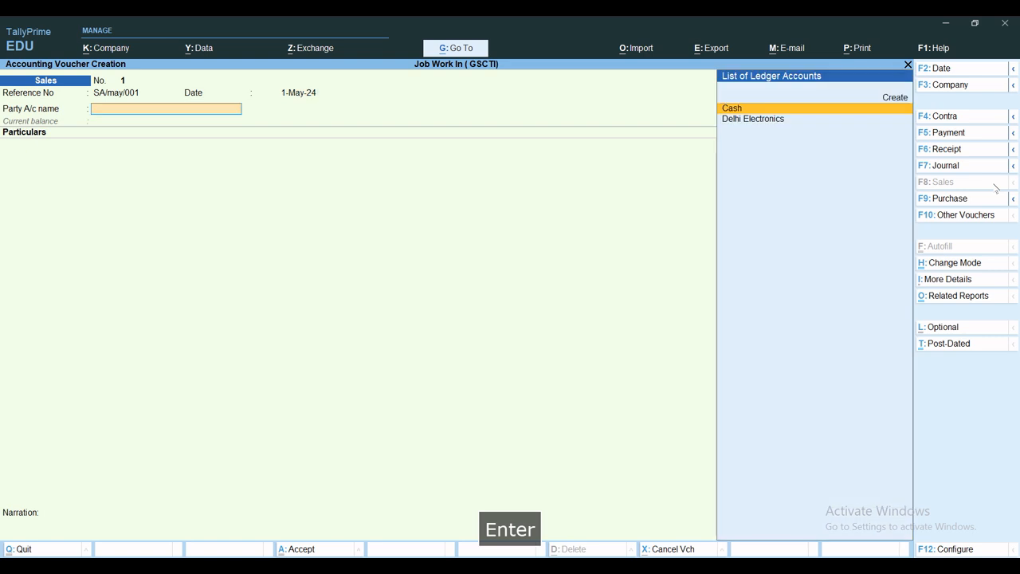
pyautogui.write('De')
pyautogui.press('Return')
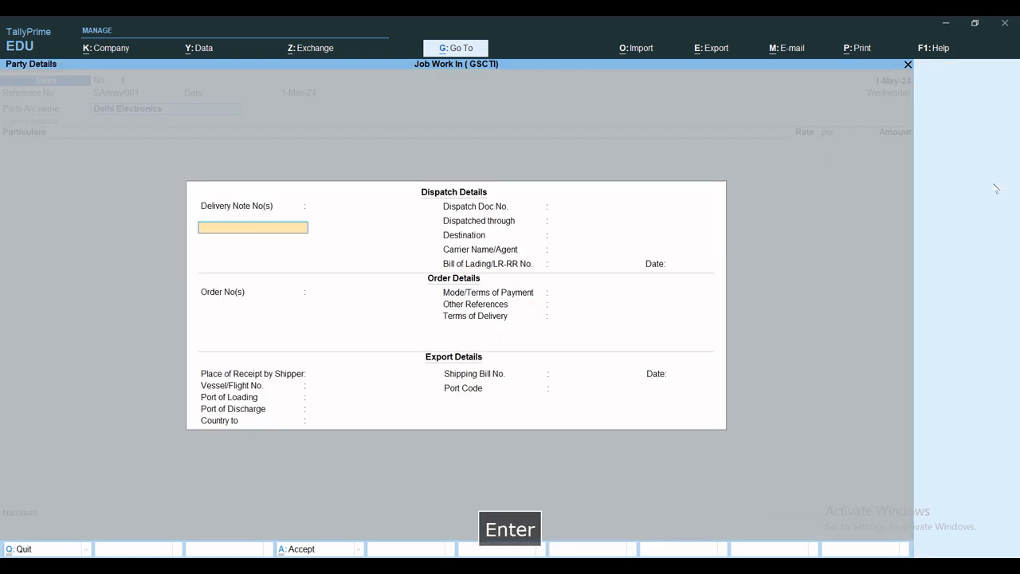
pyautogui.press('Return')
pyautogui.press('Return')
pyautogui.press('Return')
pyautogui.press('Return')
pyautogui.press('Return')
pyautogui.press('Return')
pyautogui.press('Return')
pyautogui.press('Return')
pyautogui.press('Return')
pyautogui.press('Return')
pyautogui.press('Return')
pyautogui.press('Return')
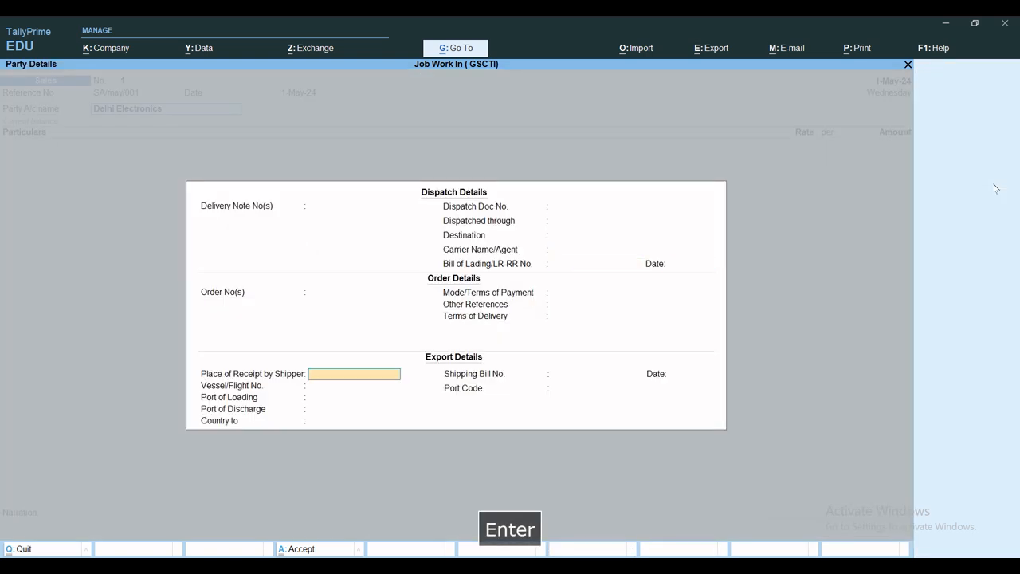
pyautogui.press('Return')
pyautogui.press('Return')
pyautogui.press('Return')
pyautogui.press('Return')
pyautogui.press('Return')
pyautogui.press('Return')
pyautogui.press('Return')
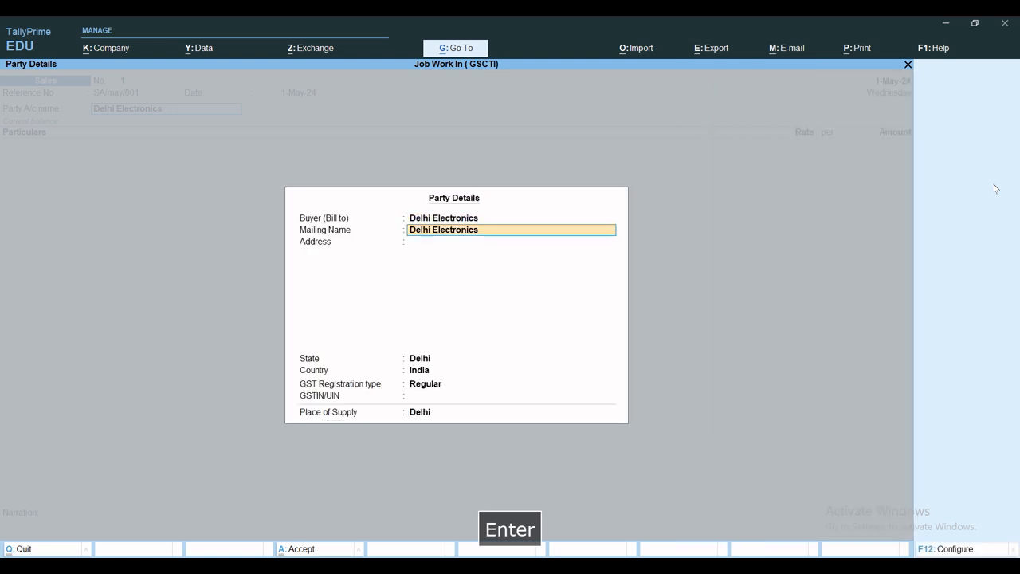
pyautogui.press('Return')
pyautogui.press('Return')
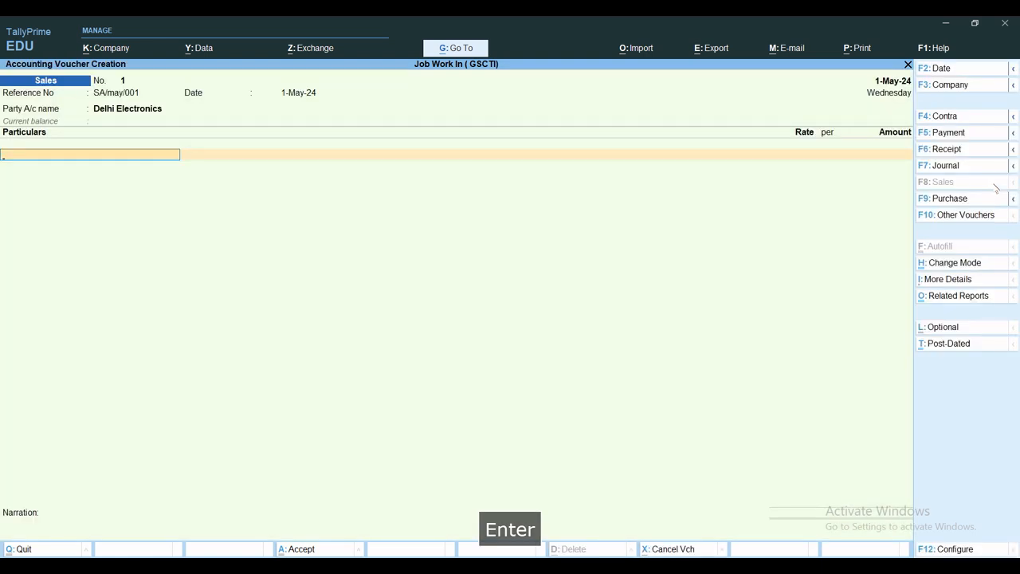
# Step: Start a new ledger from the invoice's particulars line and name it Ceiling Fan Assembling Charges
pyautogui.hotkey('alt', 'c')
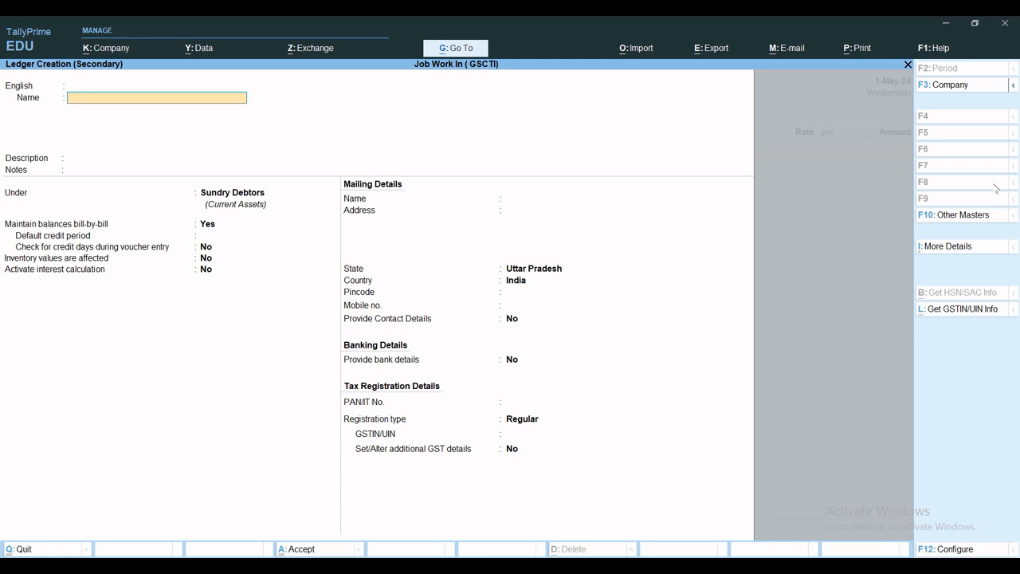
pyautogui.write('Ceiling')
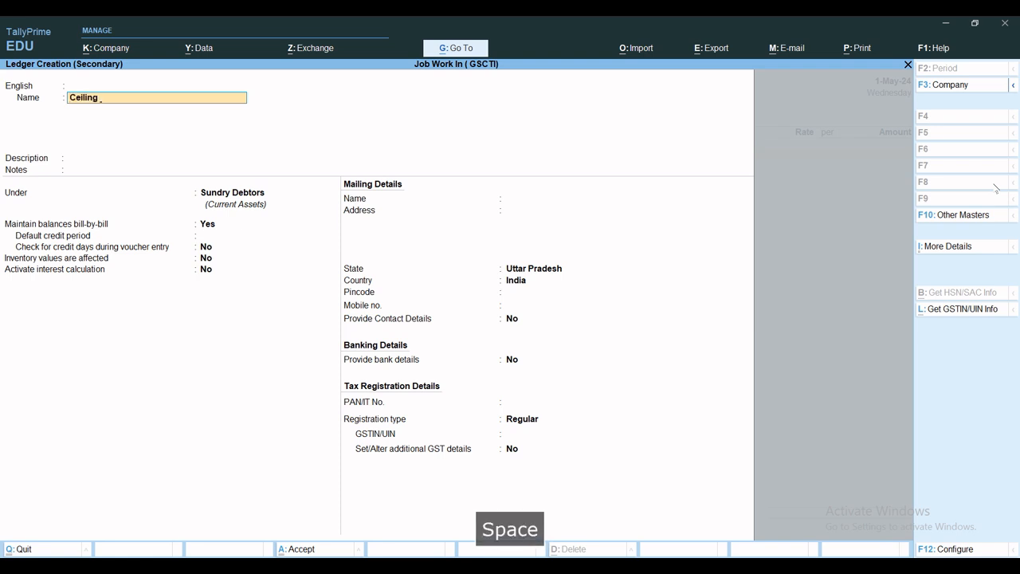
pyautogui.write('Fan Asse')
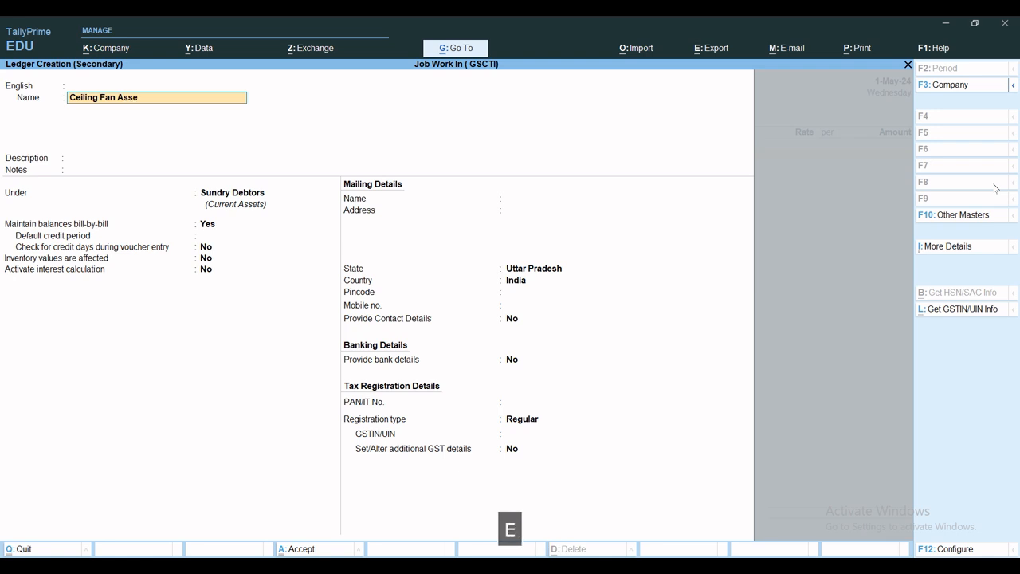
pyautogui.write('mbling Charges')
pyautogui.press('Return')
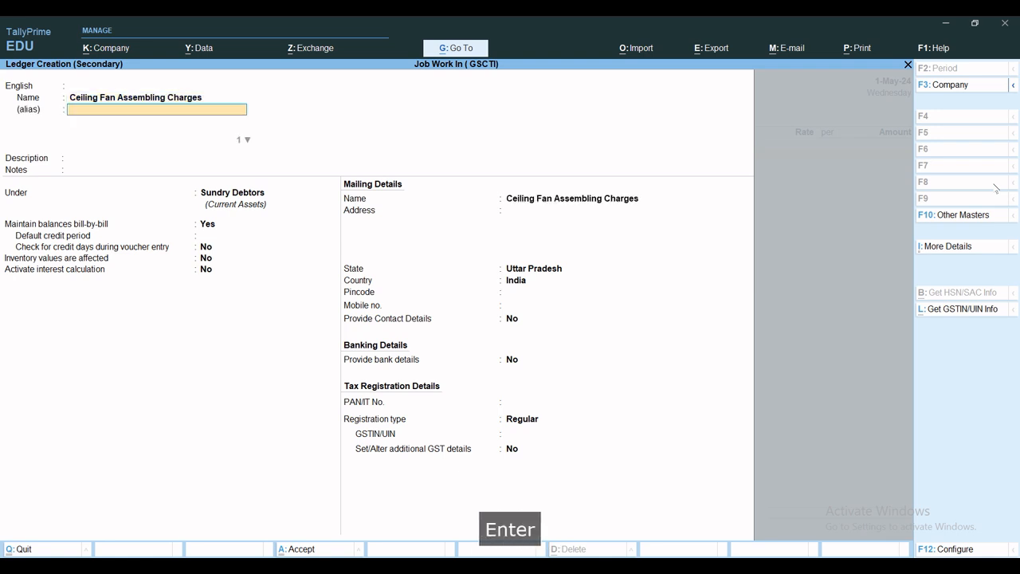
# Step: Place the Ceiling Fan Assembling Charges ledger under Indirect Incomes, without alias, description or notes
pyautogui.press('Return')
pyautogui.press('Return')
pyautogui.press('Return')
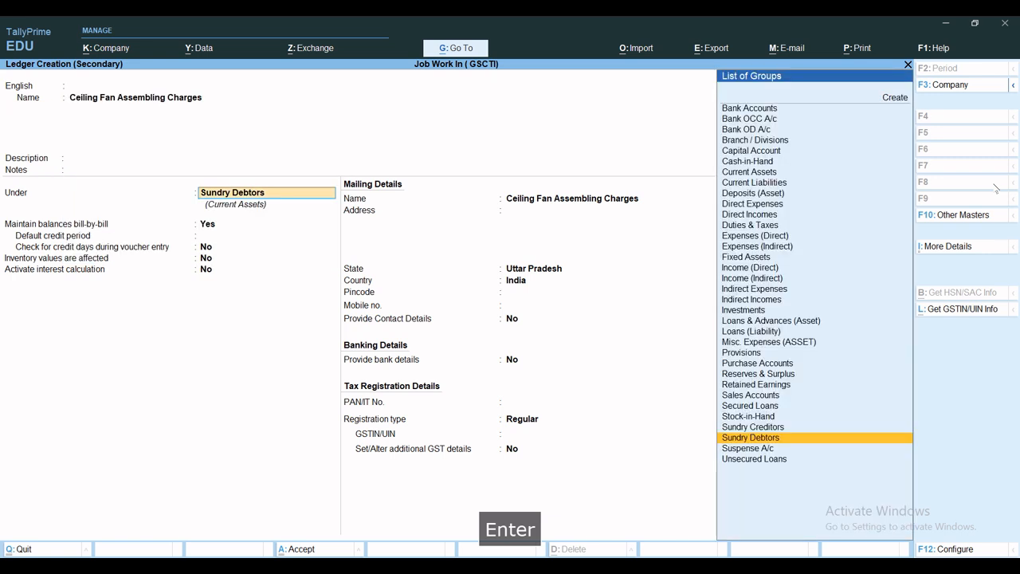
pyautogui.write('In')
pyautogui.press('Down')
pyautogui.press('Down')
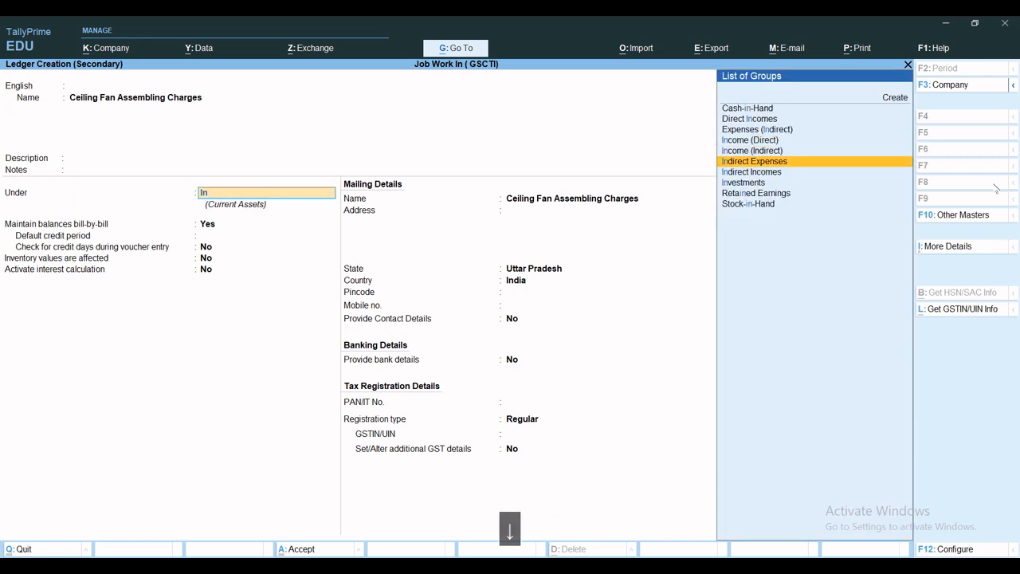
pyautogui.press('Down')
pyautogui.press('Return')
# Step: Keep the ledger's default settings with GST Applicable, and set HSN/SAC Details to Specify Details Here with code and description blank
pyautogui.press('Return')
pyautogui.press('Return')
pyautogui.press('Return')
pyautogui.press('Return')
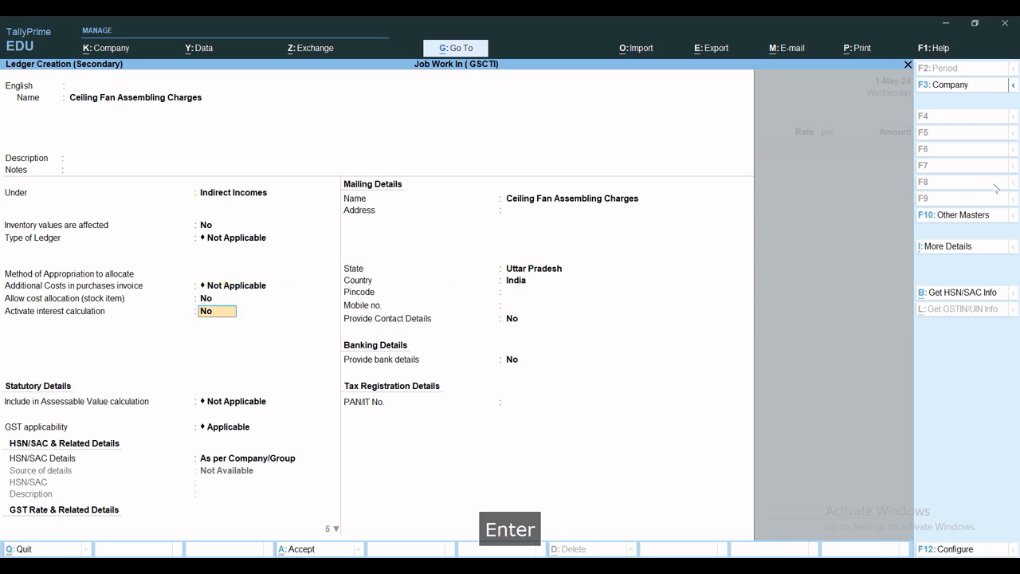
pyautogui.press('Return')
pyautogui.press('Return')
pyautogui.press('Return')
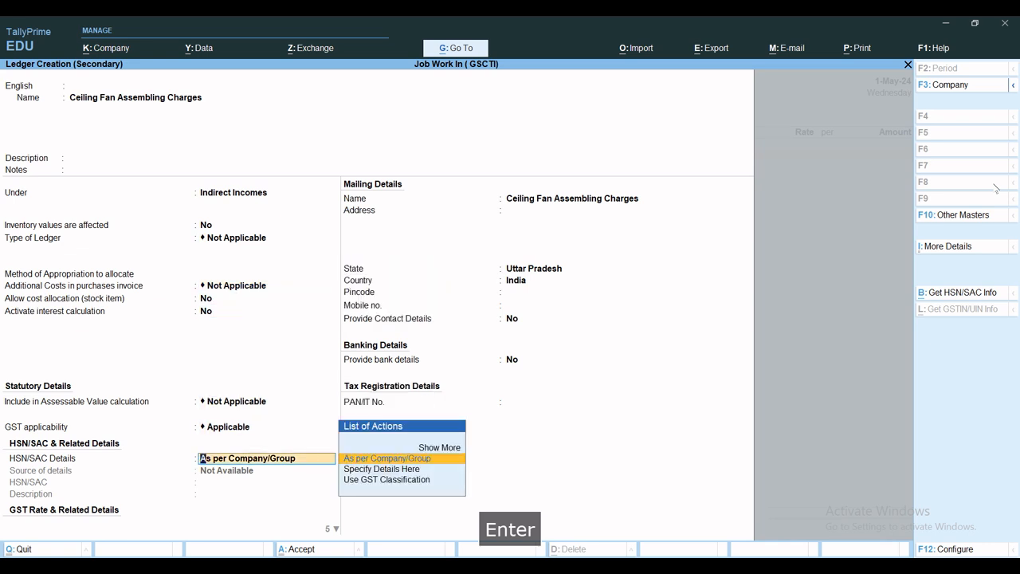
pyautogui.press('Down')
pyautogui.press('Return')
# Step: Specify the ledger's own GST rate details as Taxable at 12% with supply type Services, and save the ledger
pyautogui.press('Return')
pyautogui.press('Return')
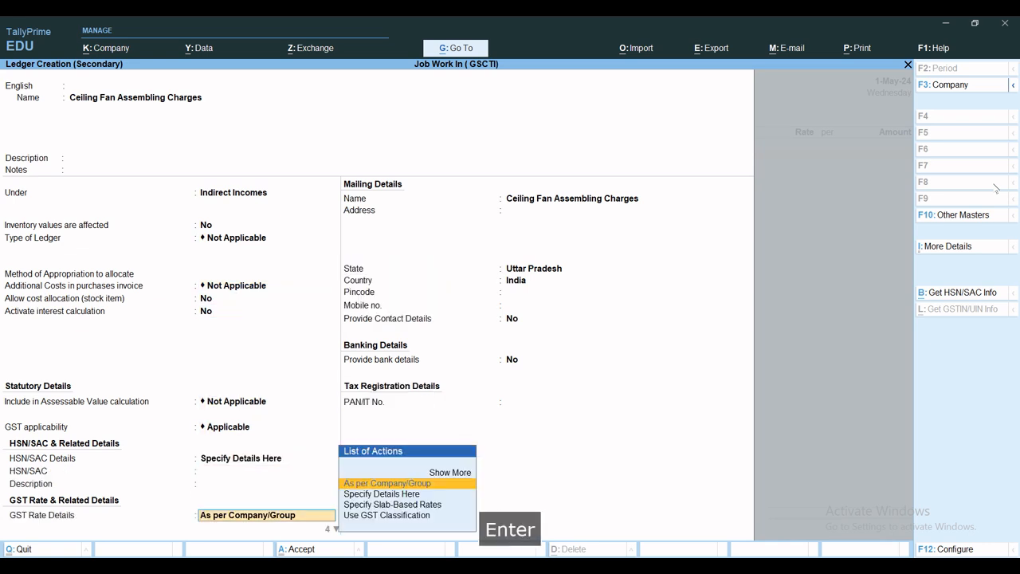
pyautogui.press('Down')
pyautogui.press('Return')
pyautogui.press('Return')
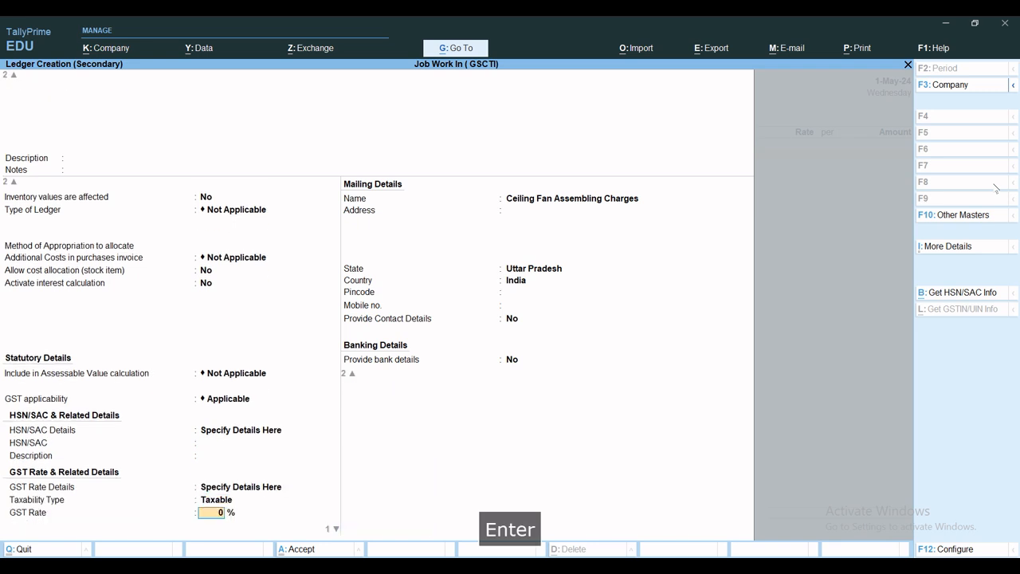
pyautogui.write('12')
pyautogui.press('Return')
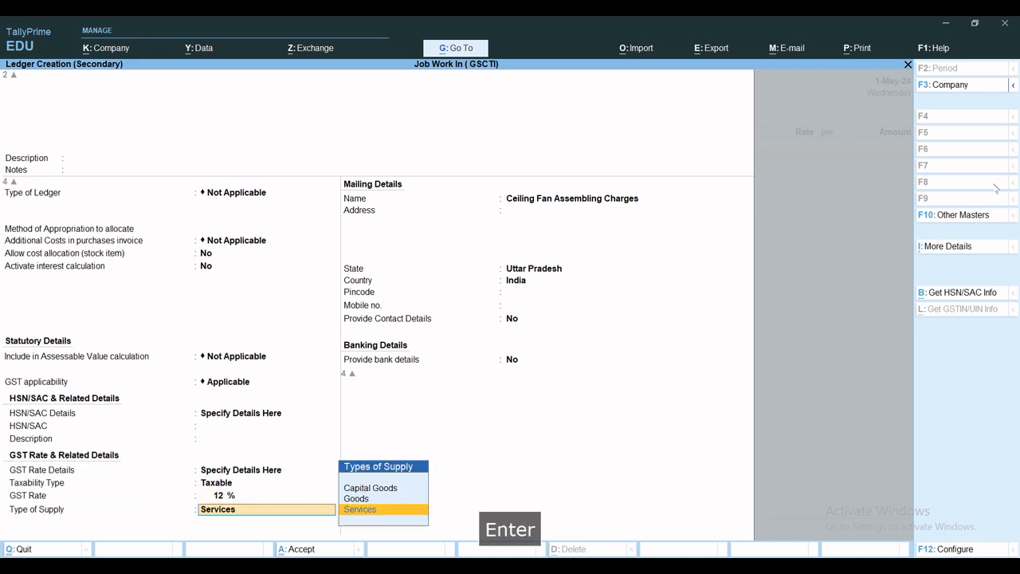
pyautogui.press('Return')
pyautogui.hotkey('ctrl', 'a')
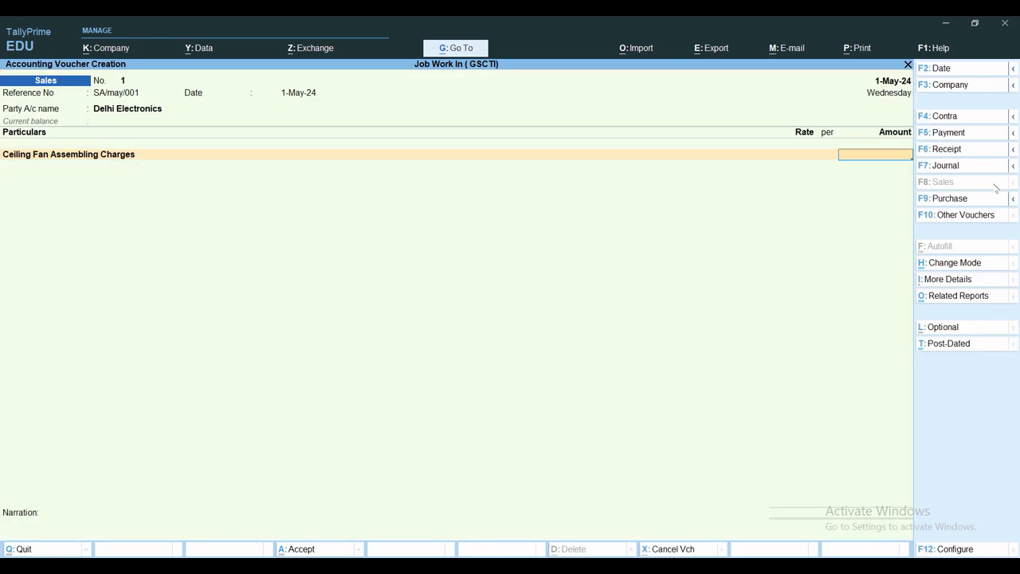
# Step: Calculate 4500*250 in the built-in calculator and enter 1125000 as the Ceiling Fan Assembling Charges amount
pyautogui.hotkey('ctrl', 'n')
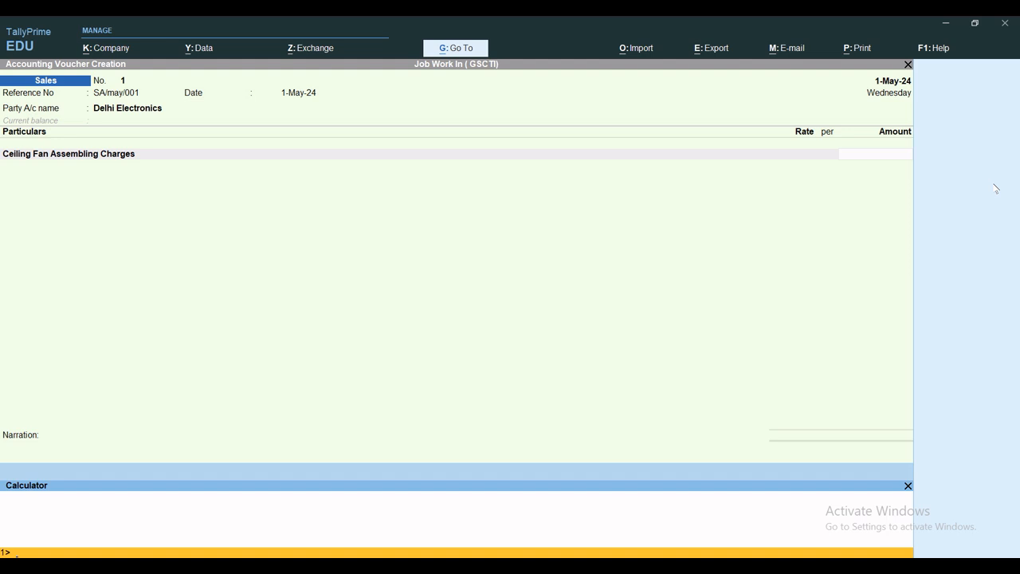
pyautogui.write('45')
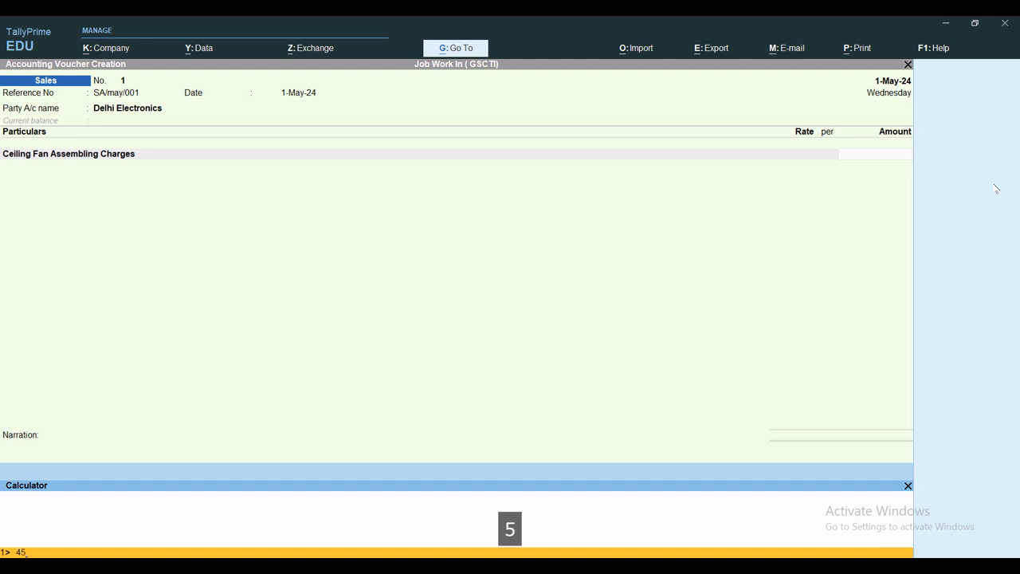
pyautogui.write('00*250')
pyautogui.press('Return')
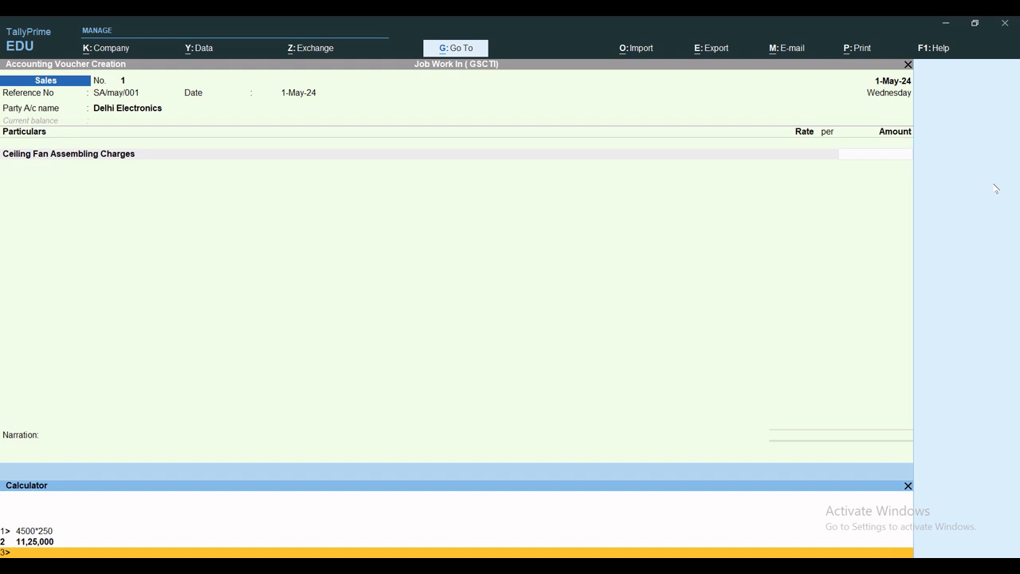
pyautogui.click(893, 162)
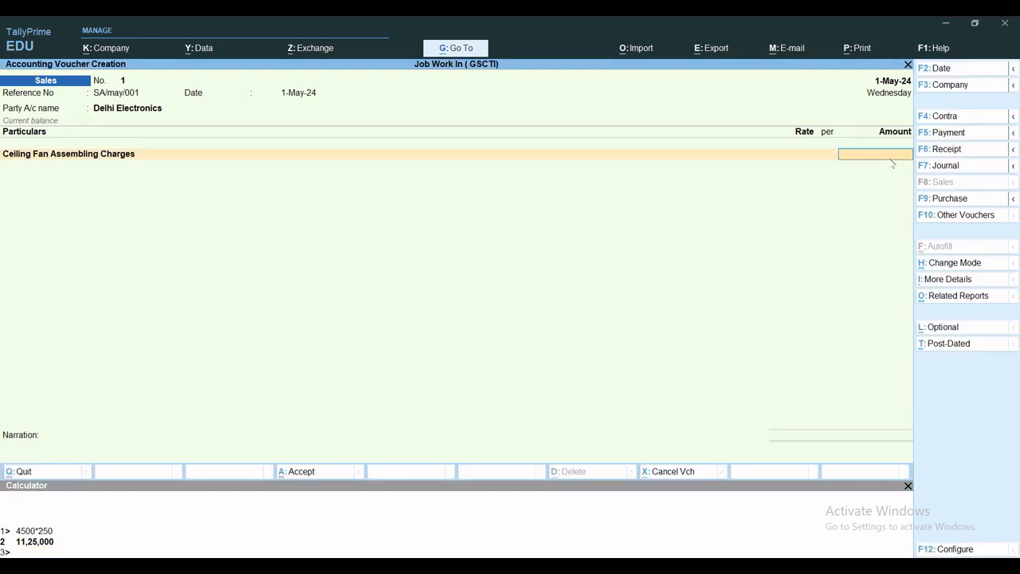
pyautogui.write('1125000')
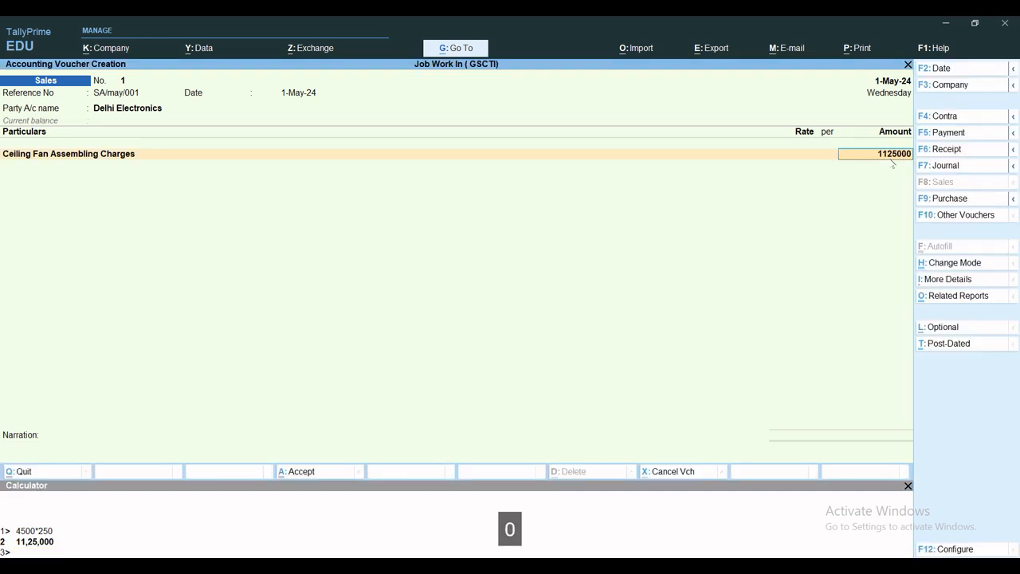
pyautogui.press('Return')
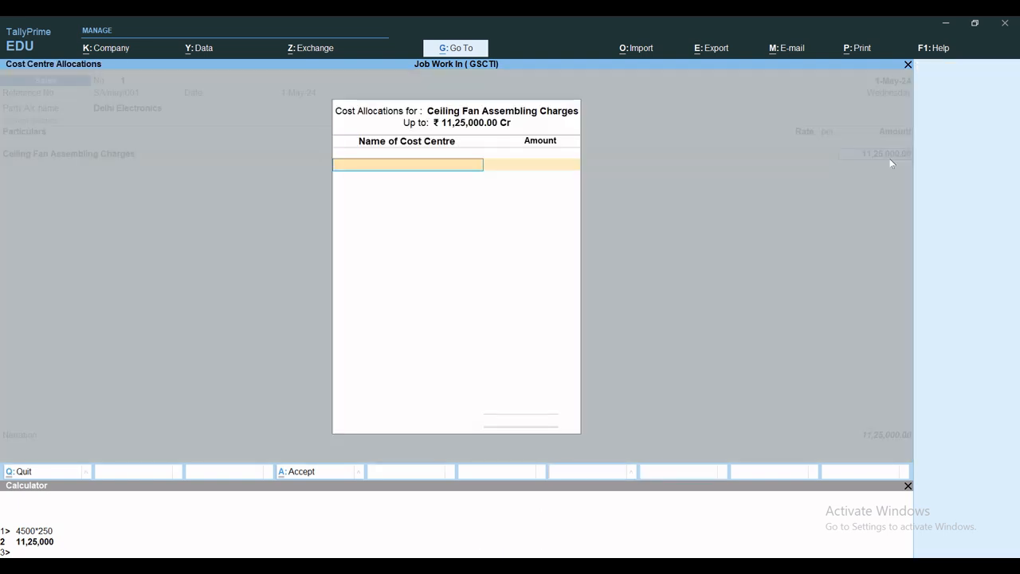
# Step: Create a cost centre named Assembling Charges and allocate the full ceiling fan charges amount to it
pyautogui.write('ER')
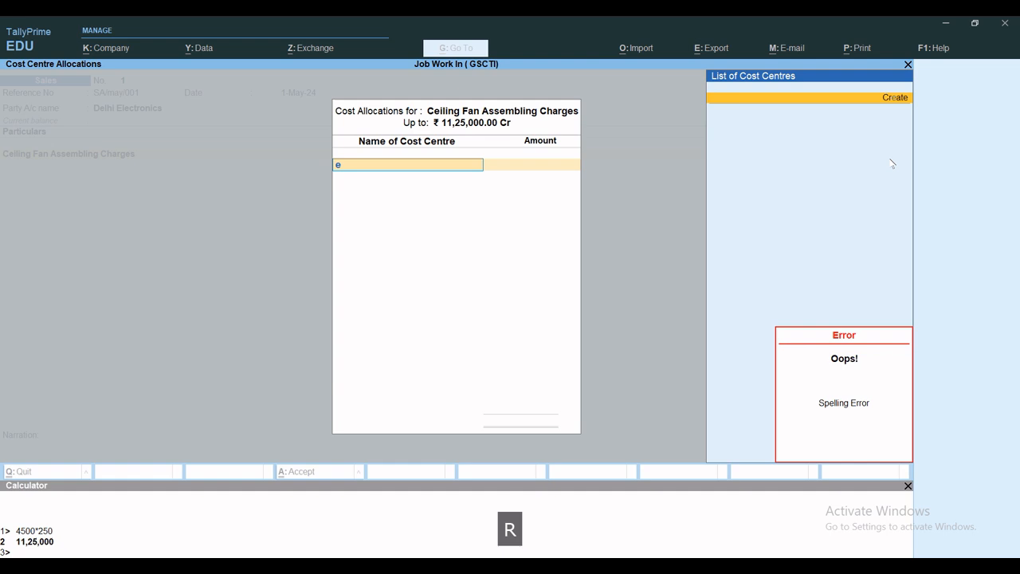
pyautogui.press('BackSpace')
pyautogui.hotkey('alt', 'c')
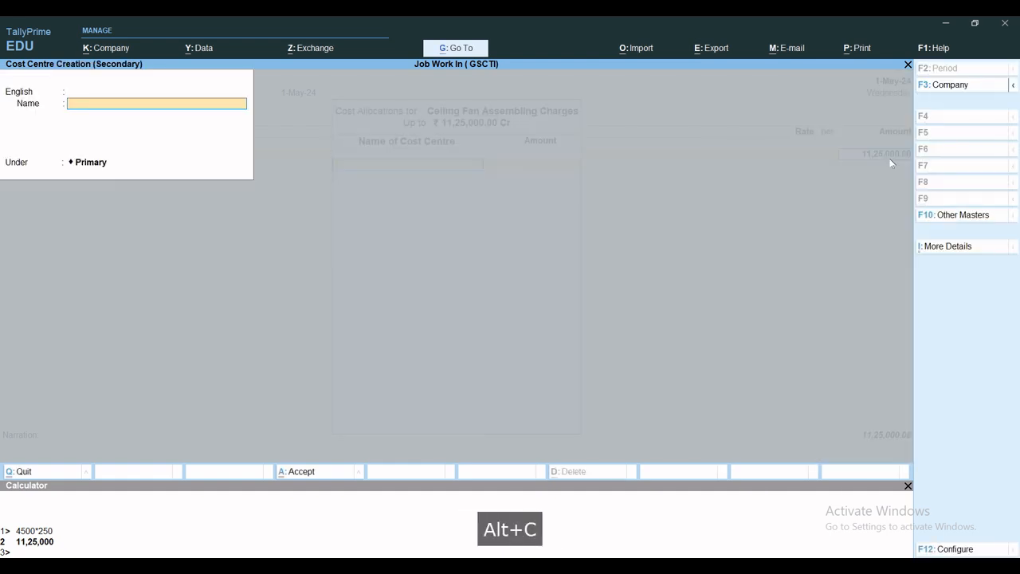
pyautogui.write('Assemb')
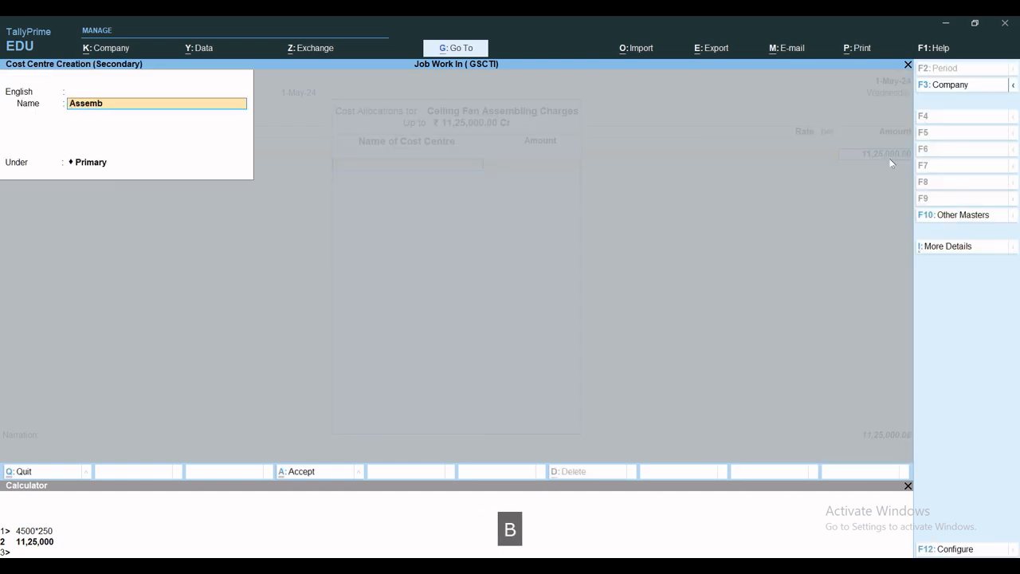
pyautogui.write('ling Charges')
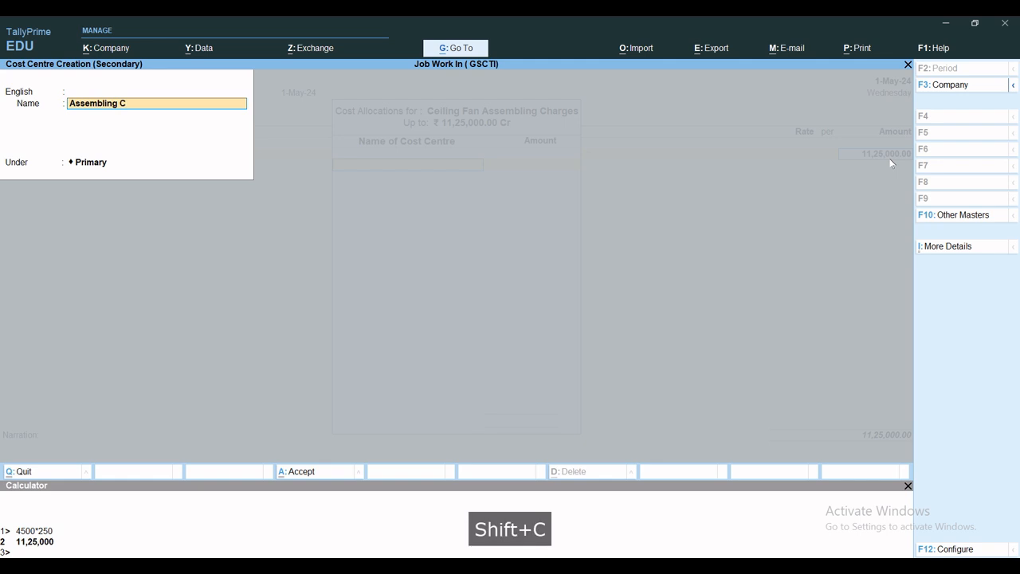
pyautogui.press('Return')
pyautogui.press('Return')
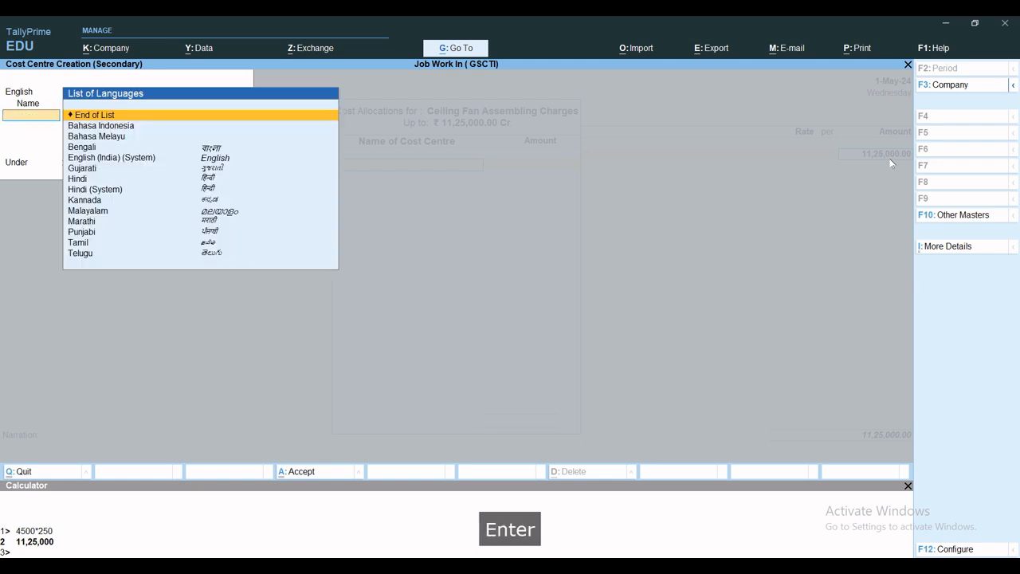
pyautogui.press('Return')
pyautogui.hotkey('ctrl', 'a')
pyautogui.press('Return')
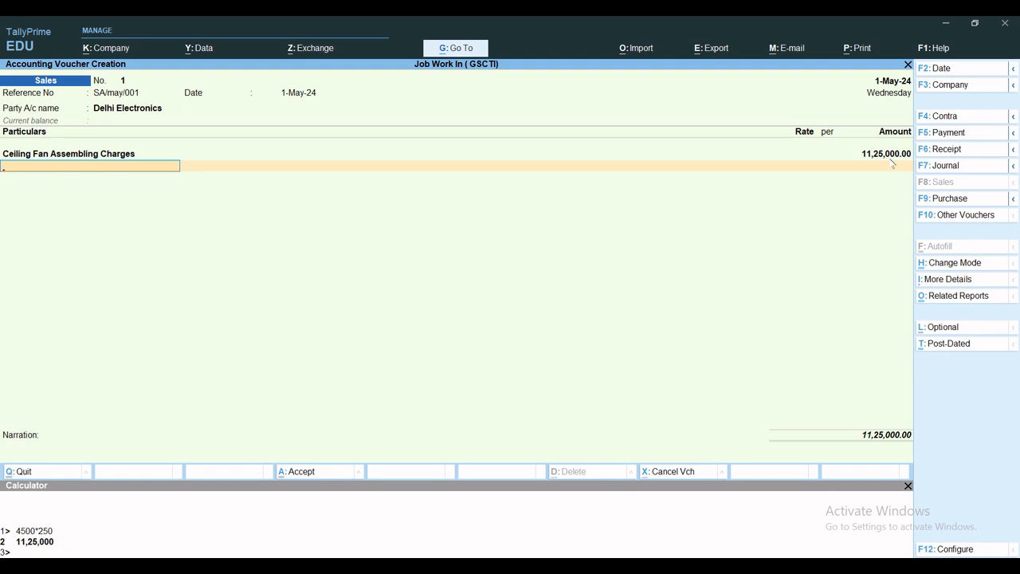
# Step: Start another new ledger from the invoice's next particulars line and name it OUTPUT IGST
pyautogui.write('u')
pyautogui.press('BackSpace')
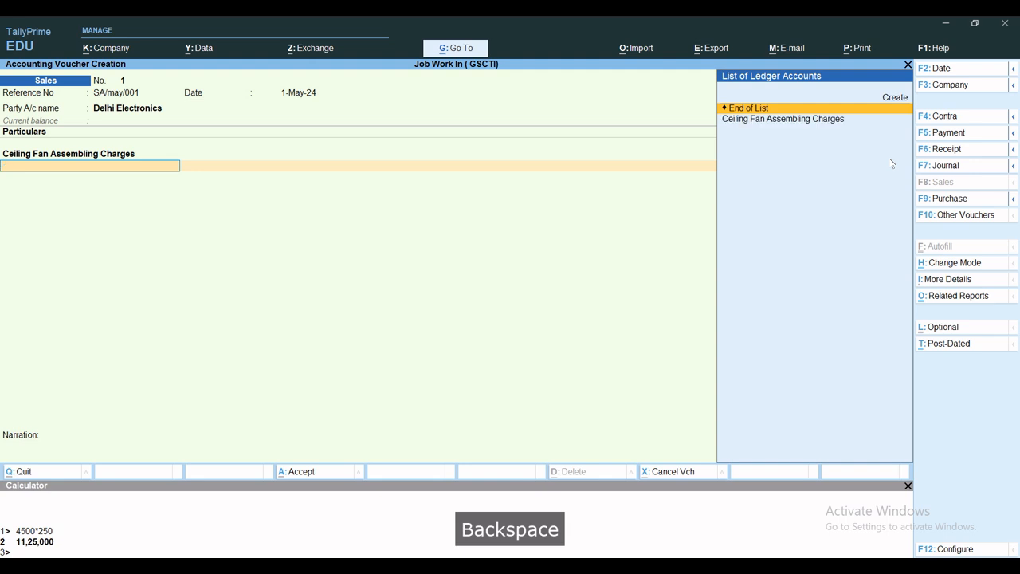
pyautogui.hotkey('alt', 'c')
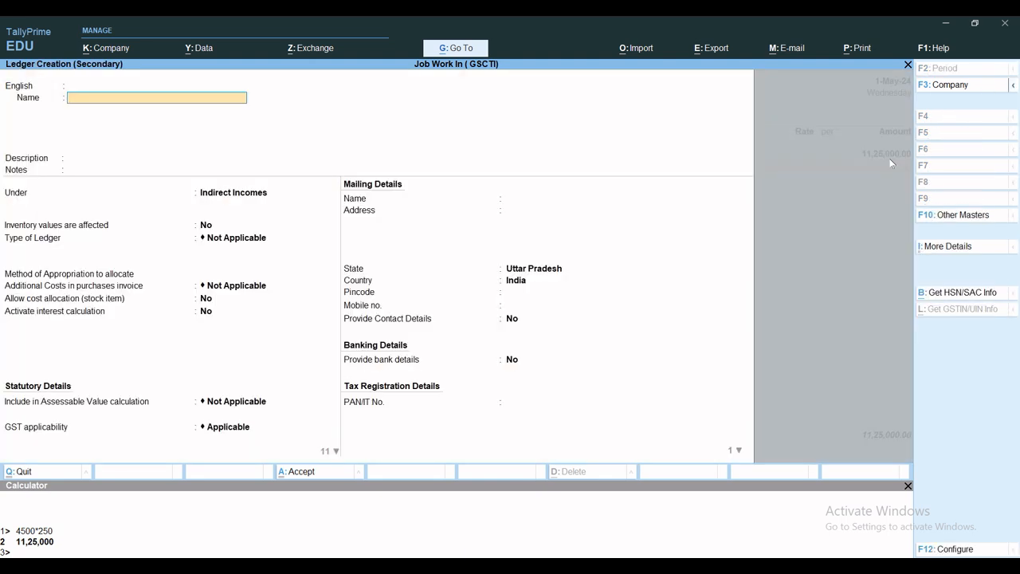
pyautogui.write('OUt')
pyautogui.press('BackSpace')
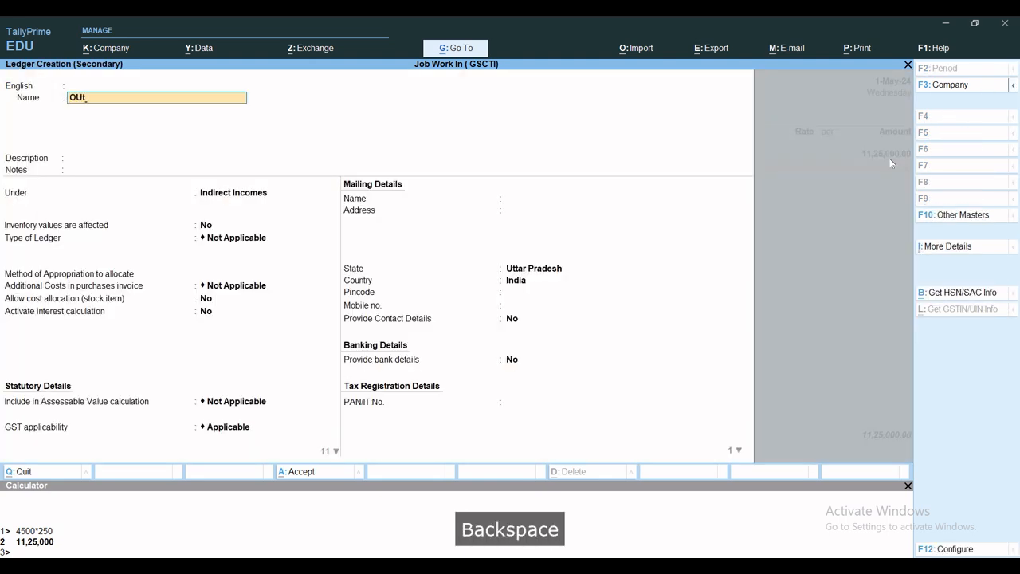
pyautogui.press('capslock')
pyautogui.write('Y')
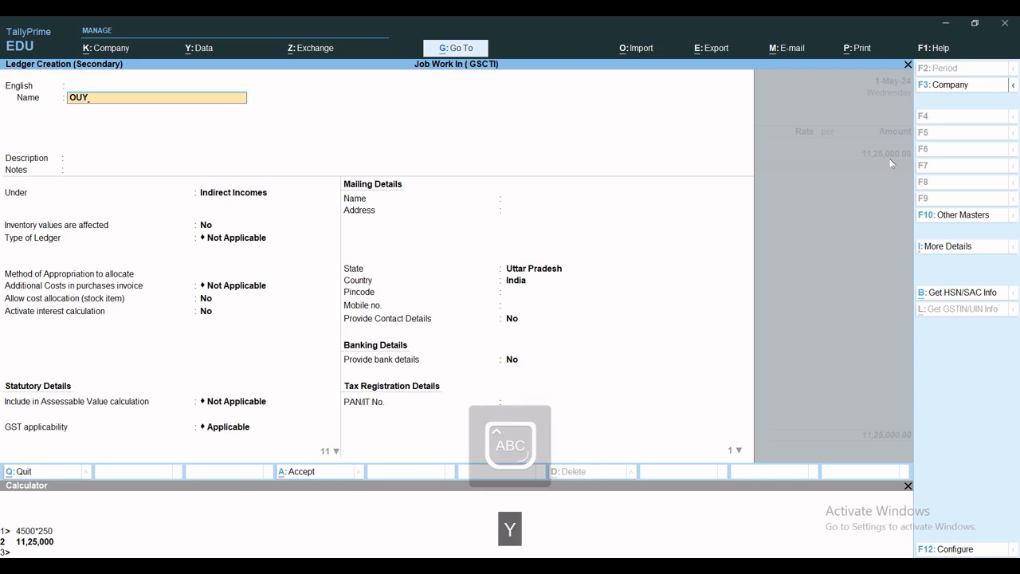
pyautogui.press('BackSpace')
pyautogui.write('TPUT IGST')
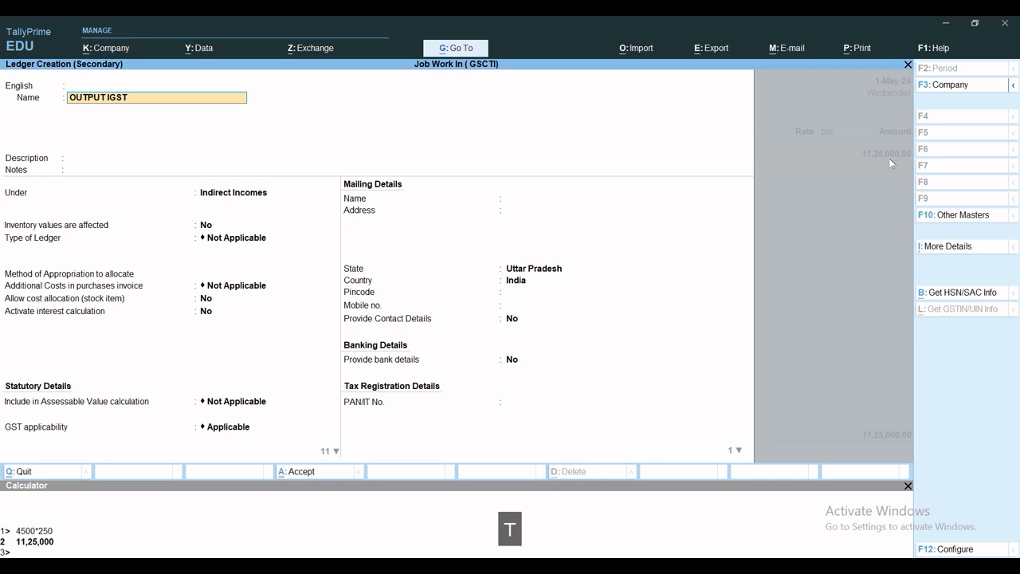
# Step: Place the OUTPUT IGST ledger under Duties & Taxes, without alias, description or notes
pyautogui.press('Return')
pyautogui.press('Return')
pyautogui.press('Return')
pyautogui.press('Return')
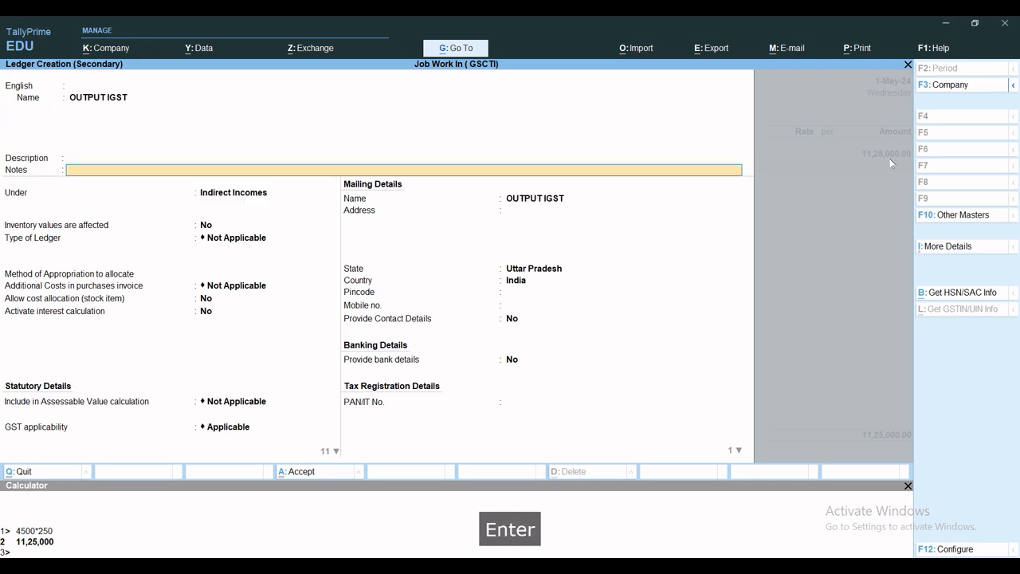
pyautogui.write('DU')
pyautogui.press('Return')
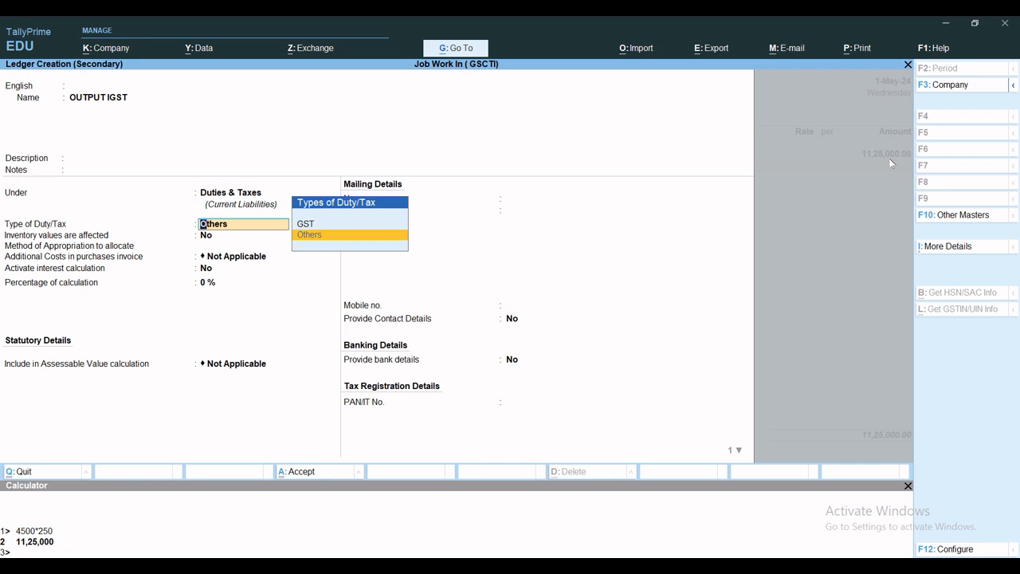
# Step: Set the OUTPUT IGST ledger's duty type to GST with tax type IGST, save it, and accept the completed sales voucher
pyautogui.press('Up')
pyautogui.press('Return')
pyautogui.press('Return')
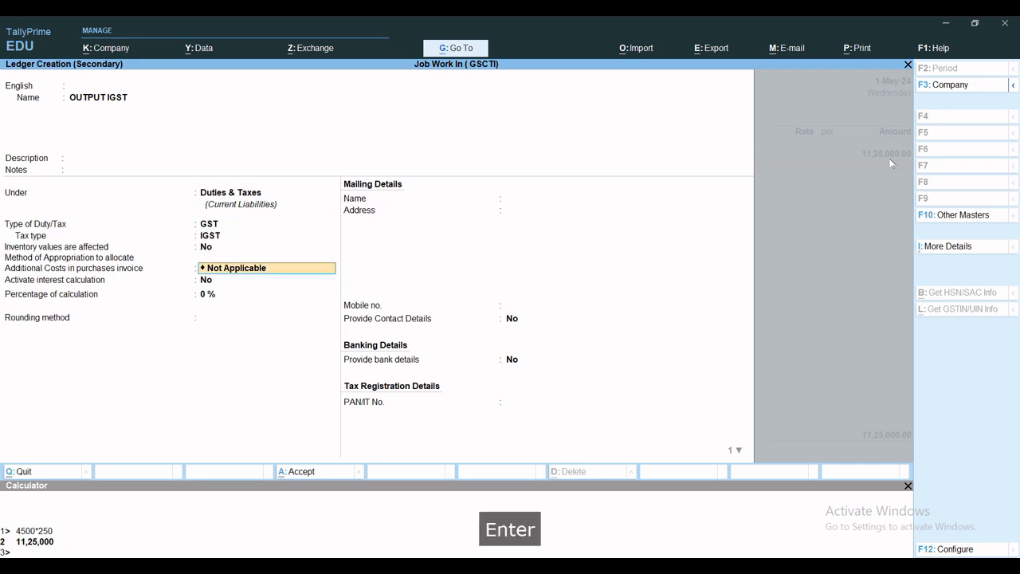
pyautogui.hotkey('ctrl', 'a')
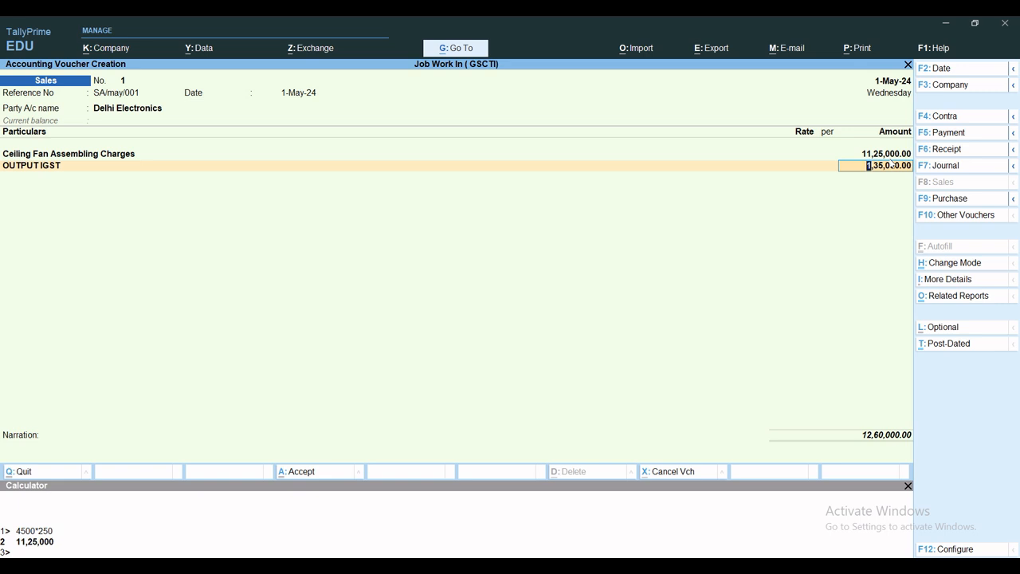
pyautogui.click(908, 486)
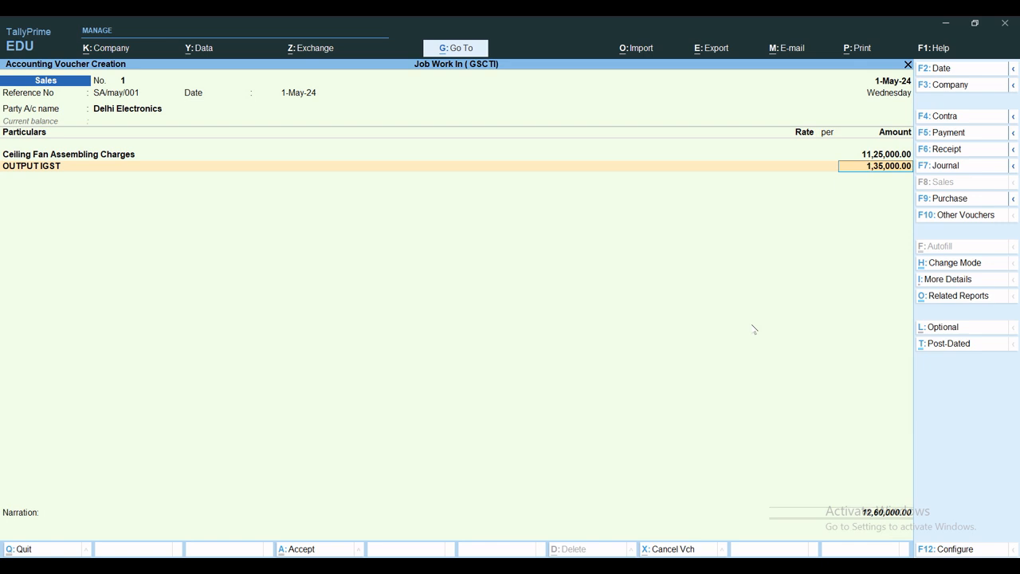
pyautogui.hotkey('ctrl', 'a')
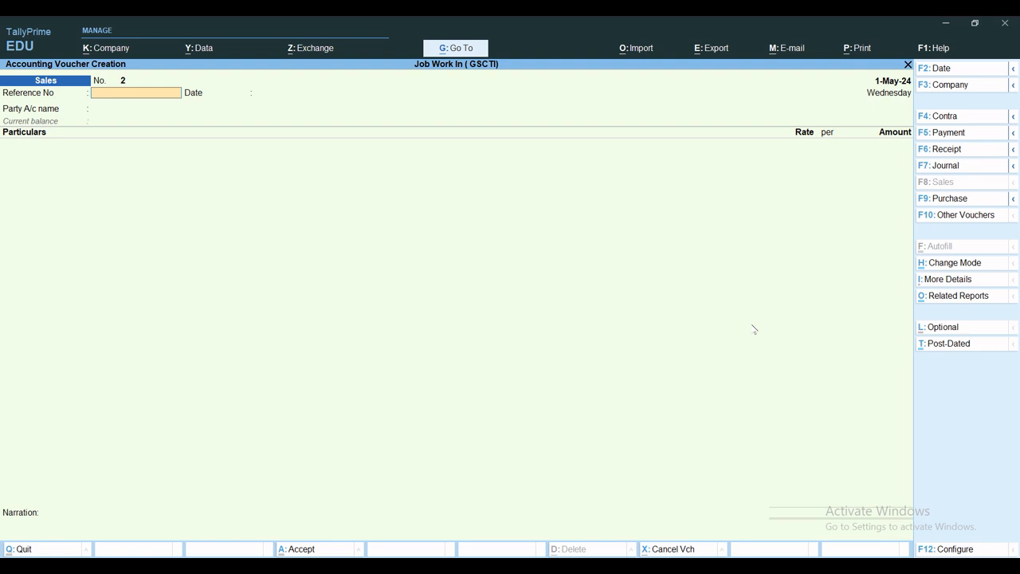
# Step: Set the voucher date to 2-May-24 and switch to a Receipt voucher
pyautogui.press('F2')
pyautogui.press('Return')
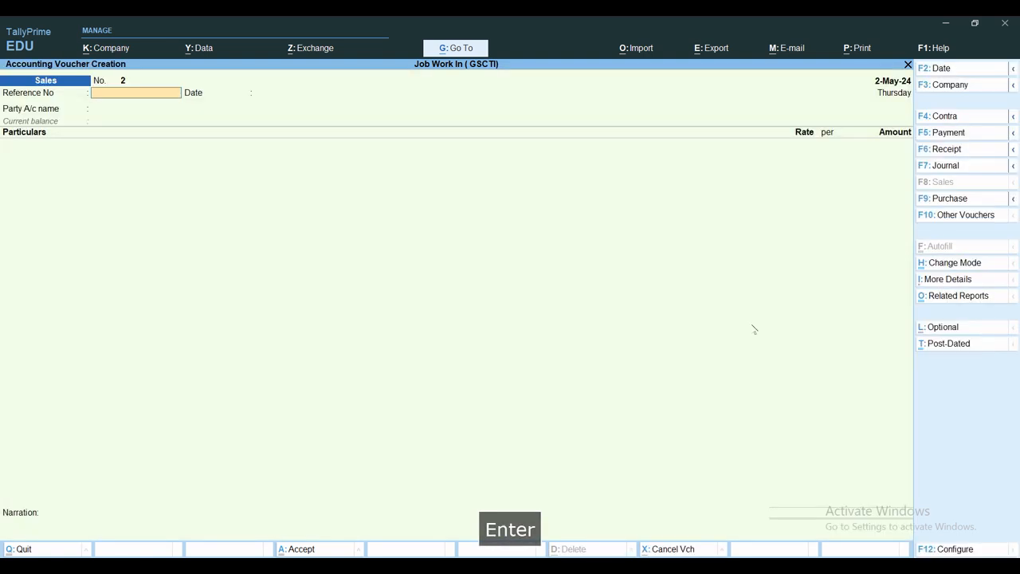
pyautogui.press('F6')
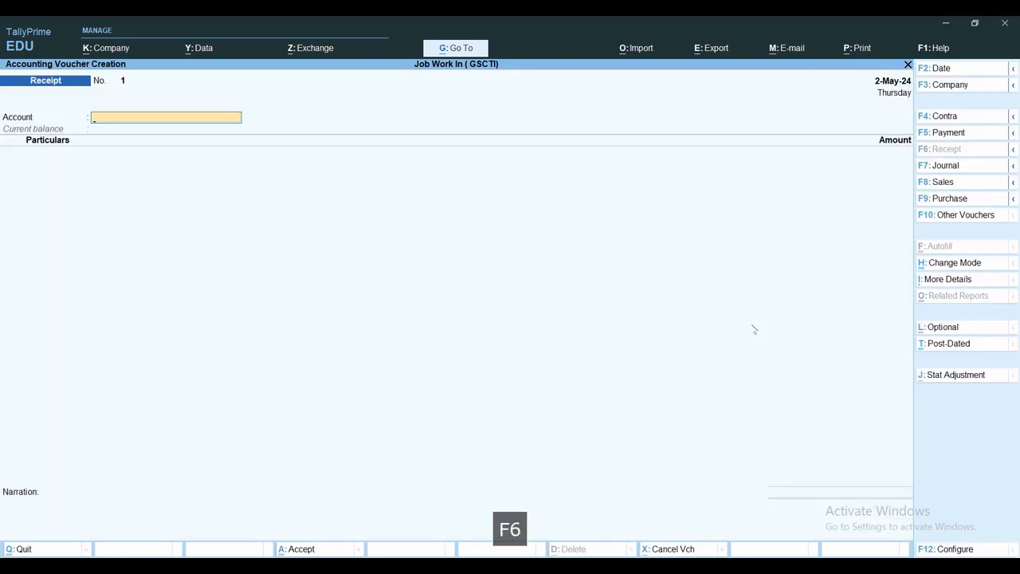
# Step: Create a ledger named BANK oF INDIA under Bank Accounts as the receipt's account, without alias, description or notes
pyautogui.write('b')
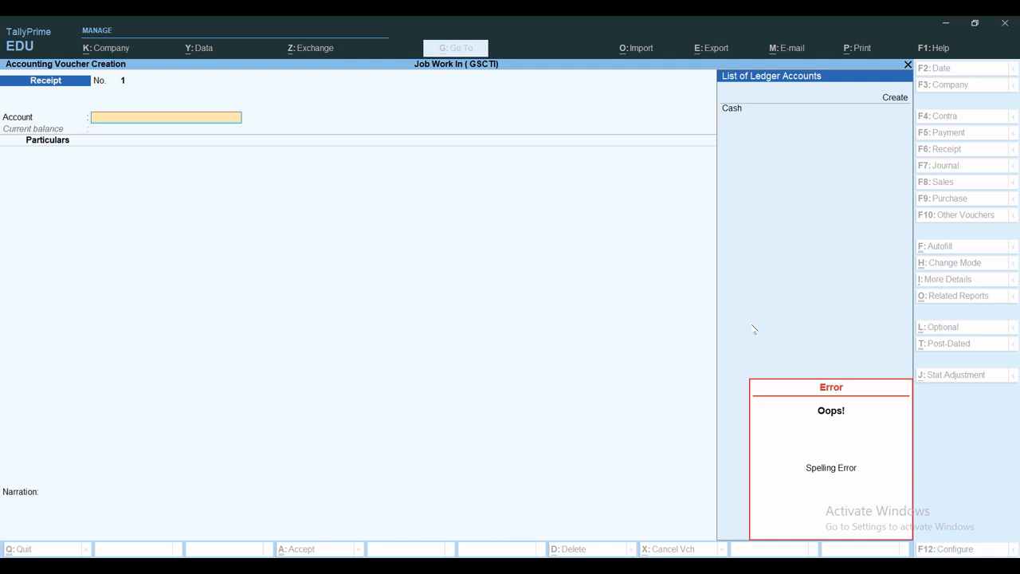
pyautogui.hotkey('alt', 'c')
pyautogui.write('BANK')
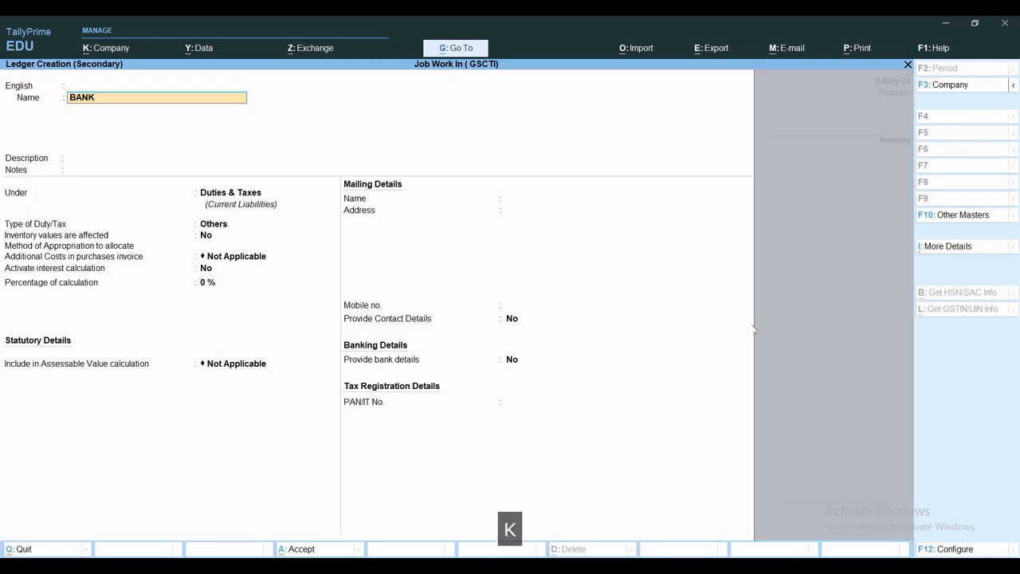
pyautogui.write(' oF iNDIA')
pyautogui.press('Return')
pyautogui.press('Return')
pyautogui.press('Return')
pyautogui.press('Return')
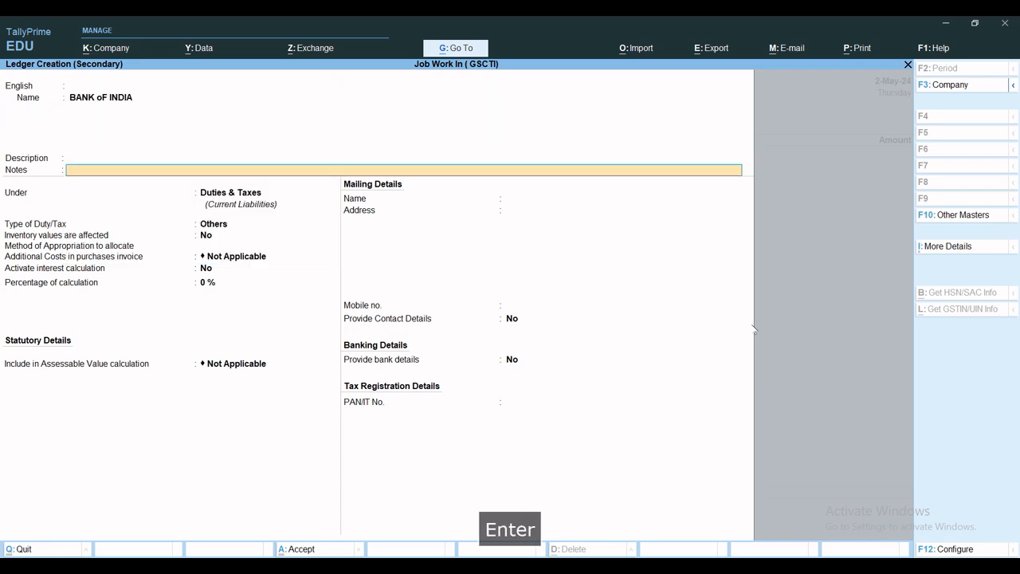
pyautogui.press('Return')
pyautogui.write('BA')
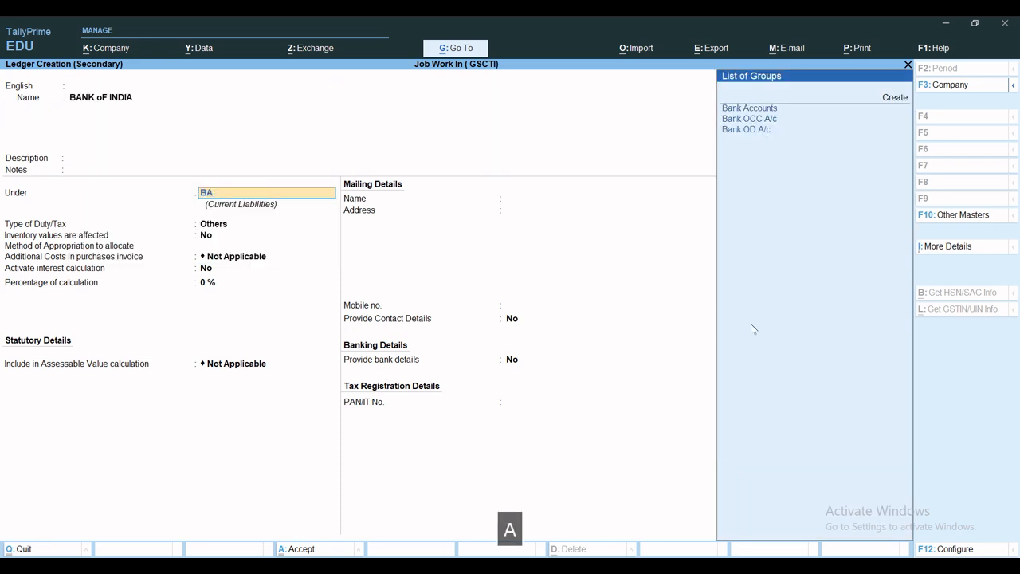
pyautogui.press('Return')
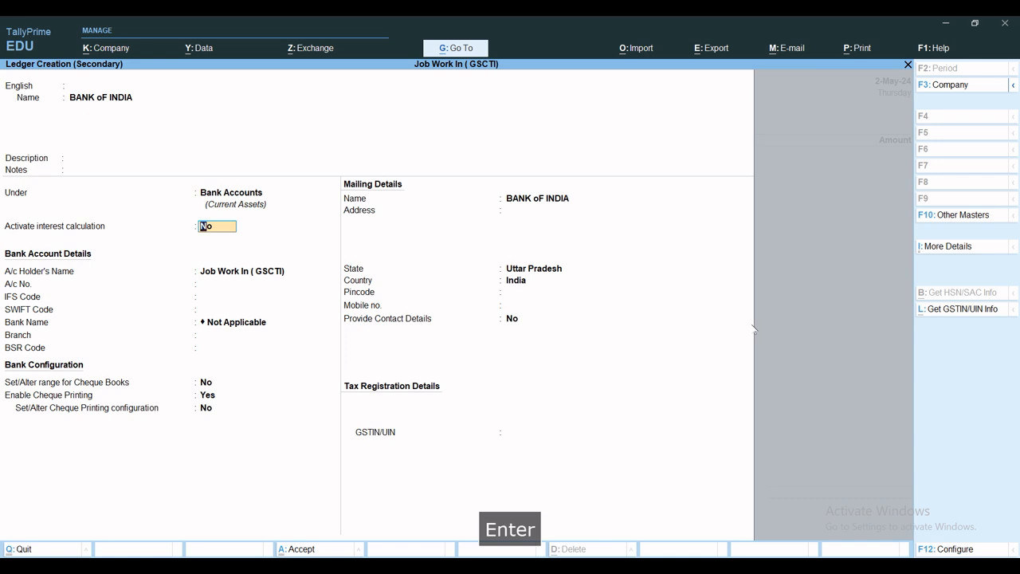
pyautogui.hotkey('ctrl', 'a')
# Step: Credit Delhi Electronics with 1000000 in the receipt and allocate the full amount as Agst Ref to bill 1
pyautogui.write('DE')
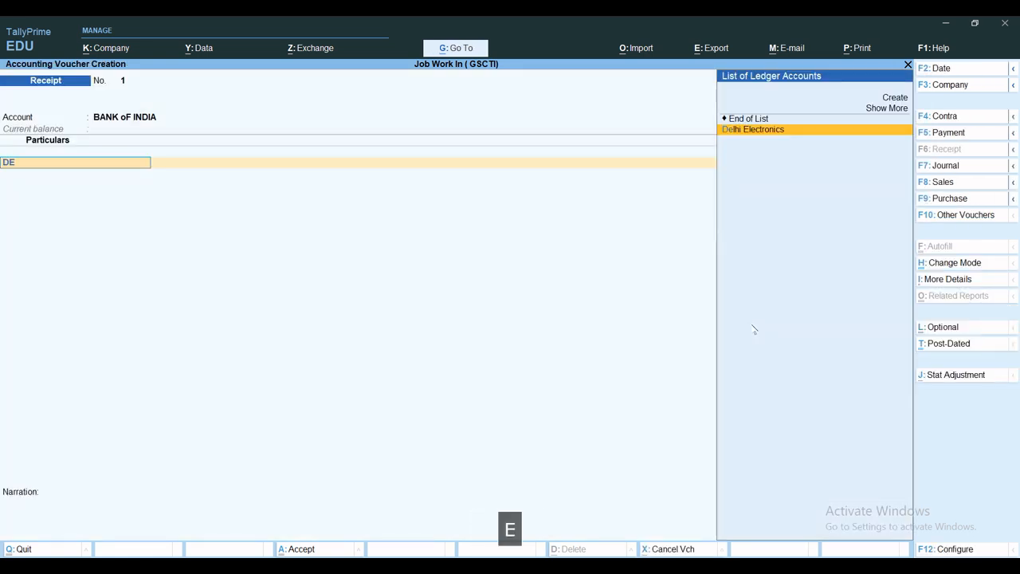
pyautogui.press('Return')
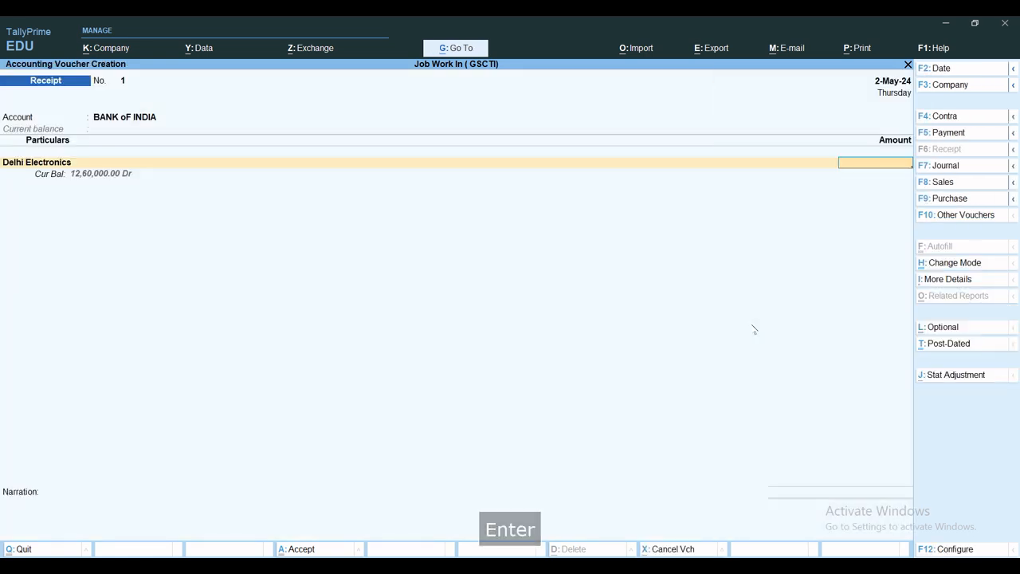
pyautogui.write('1000000')
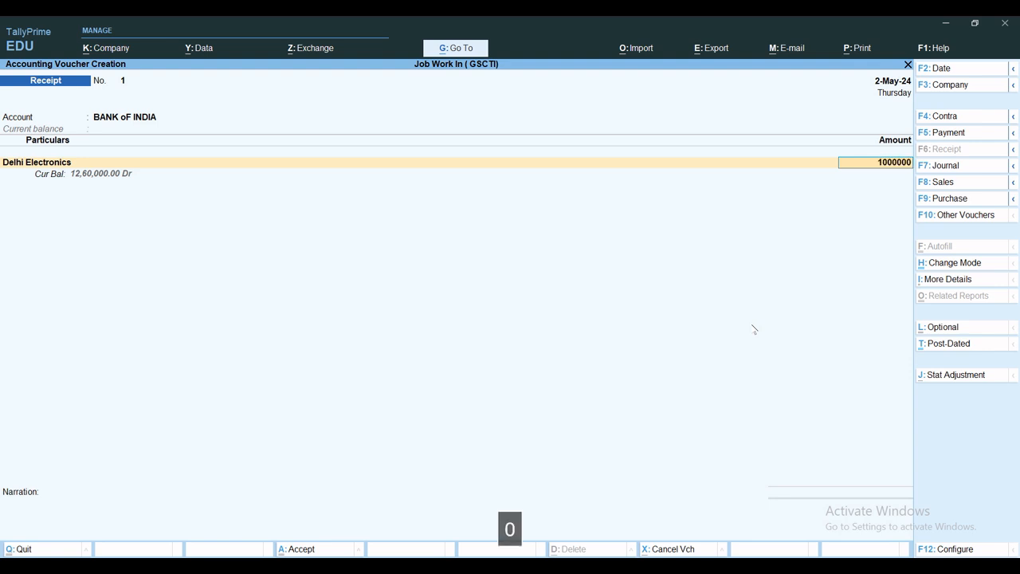
pyautogui.press('Return')
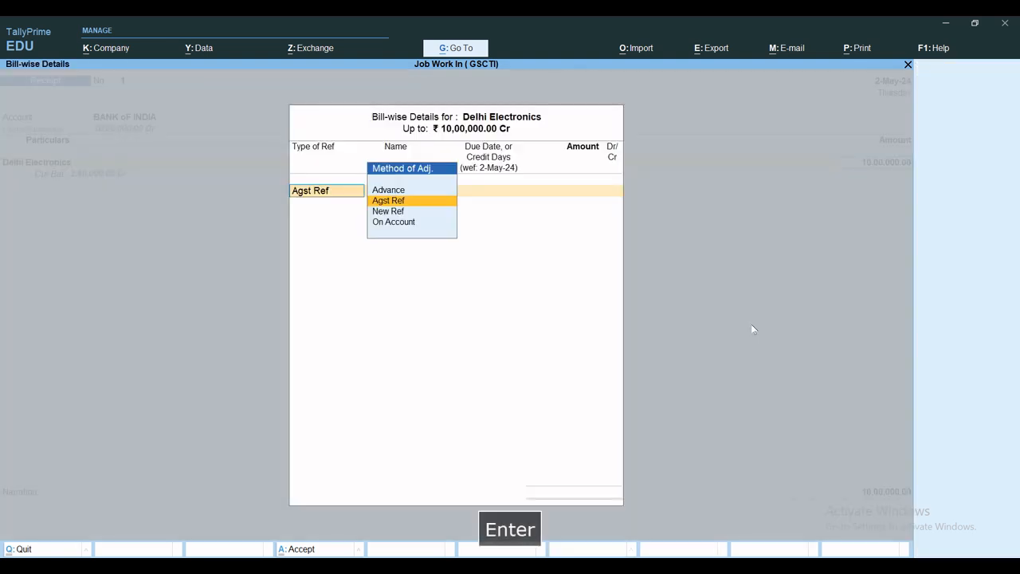
pyautogui.press('Return')
# Step: Allocate the bank receipt as Cheque/DD with instrument number 34534, dated 2-May-24, and specify the bank name BOB
pyautogui.press('Return')
pyautogui.press('Return')
pyautogui.press('Return')
pyautogui.press('Return')
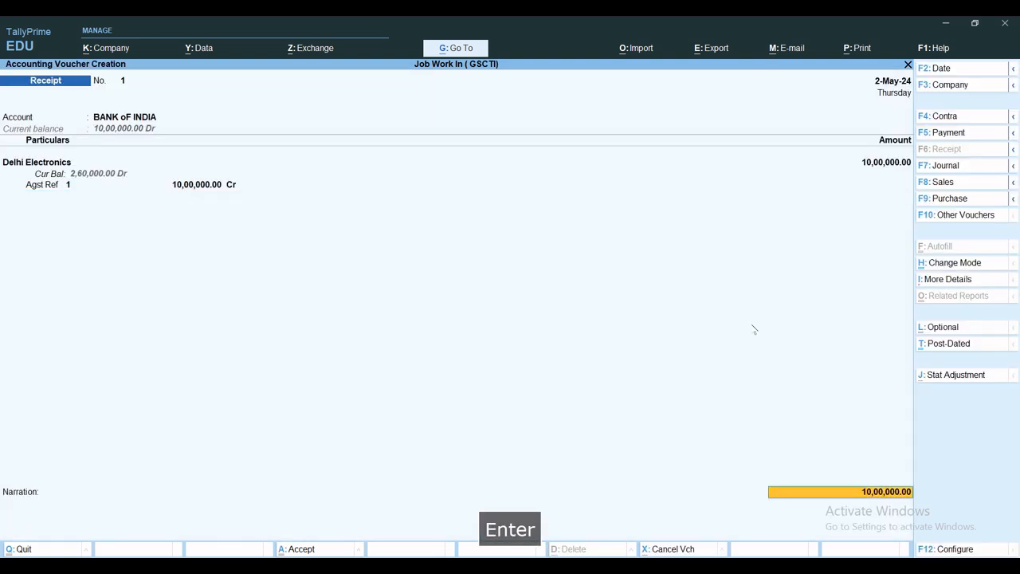
pyautogui.press('Return')
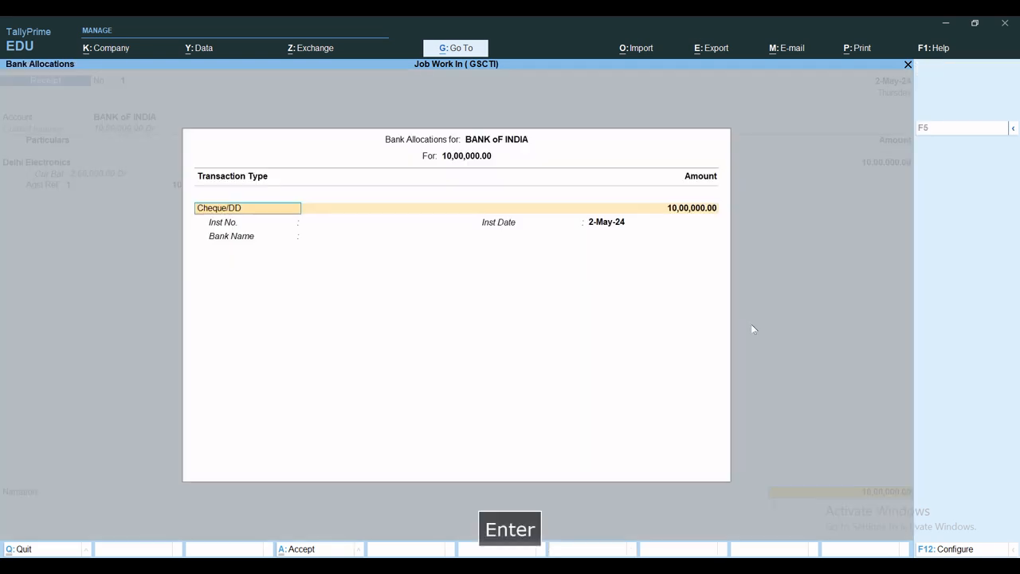
pyautogui.press('Return')
pyautogui.press('Return')
pyautogui.press('BackSpace')
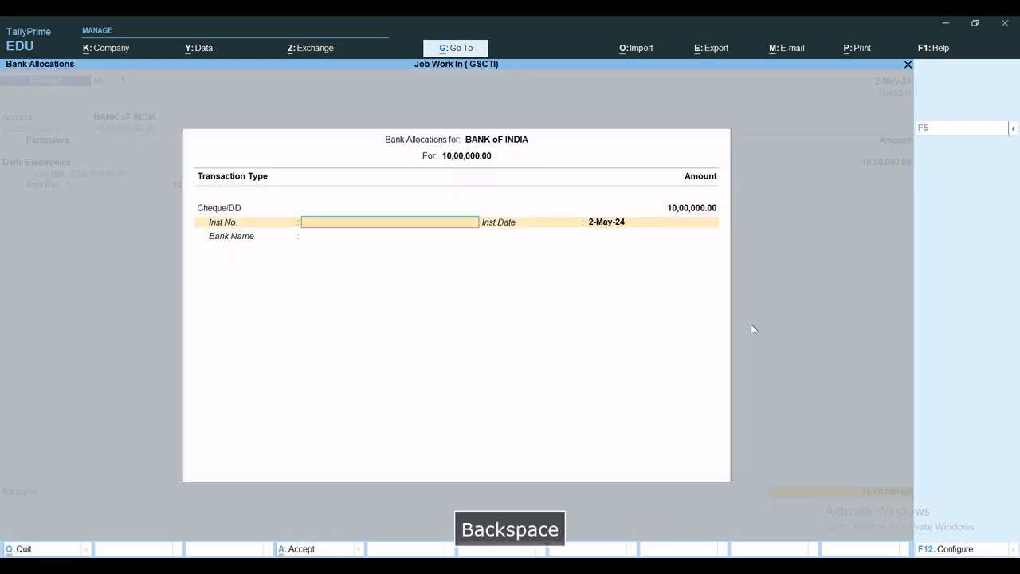
pyautogui.write('34534')
pyautogui.press('Return')
pyautogui.press('Return')
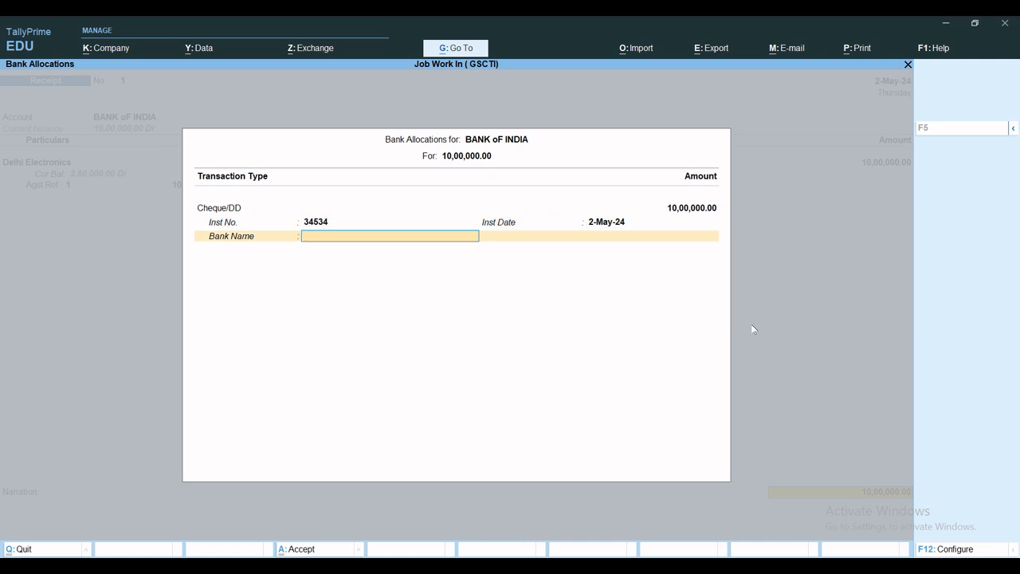
pyautogui.write('Kta')
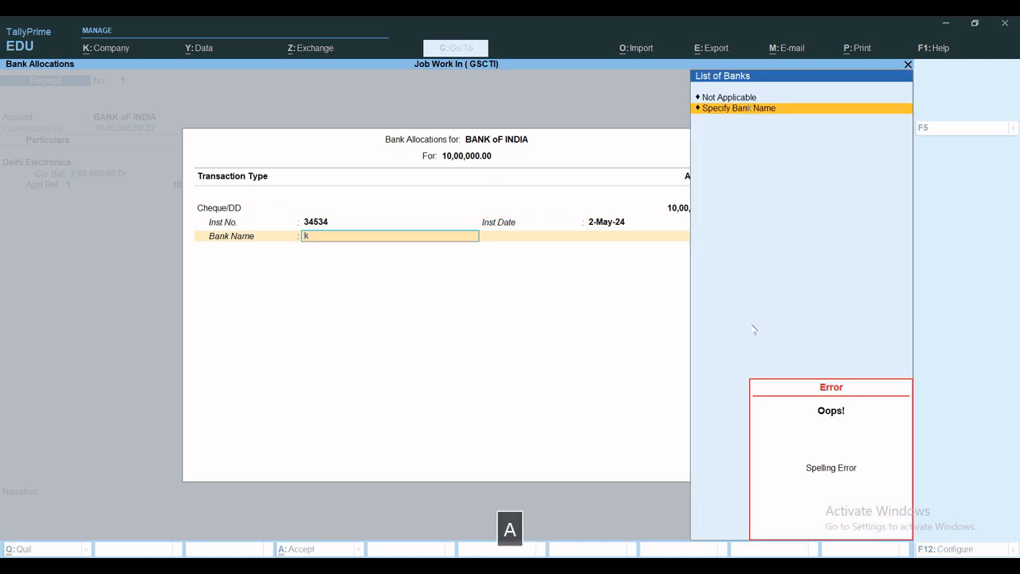
pyautogui.press('space')
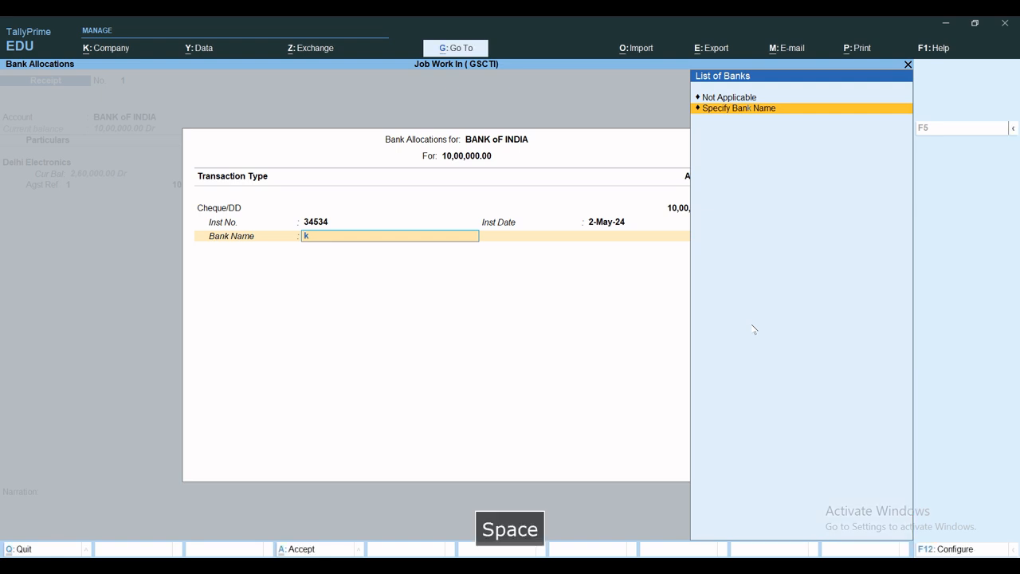
pyautogui.press('Return')
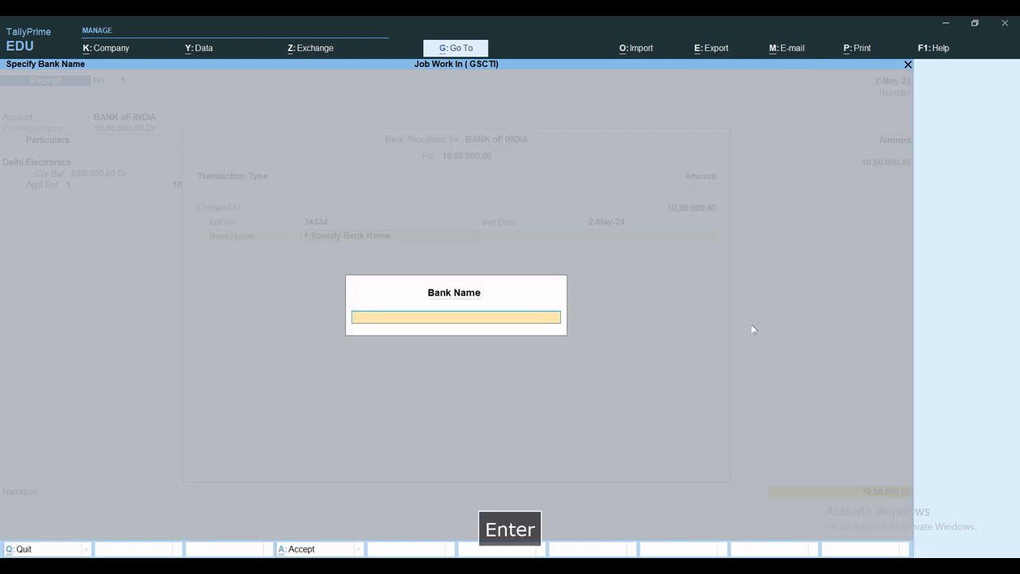
pyautogui.write('BOB')
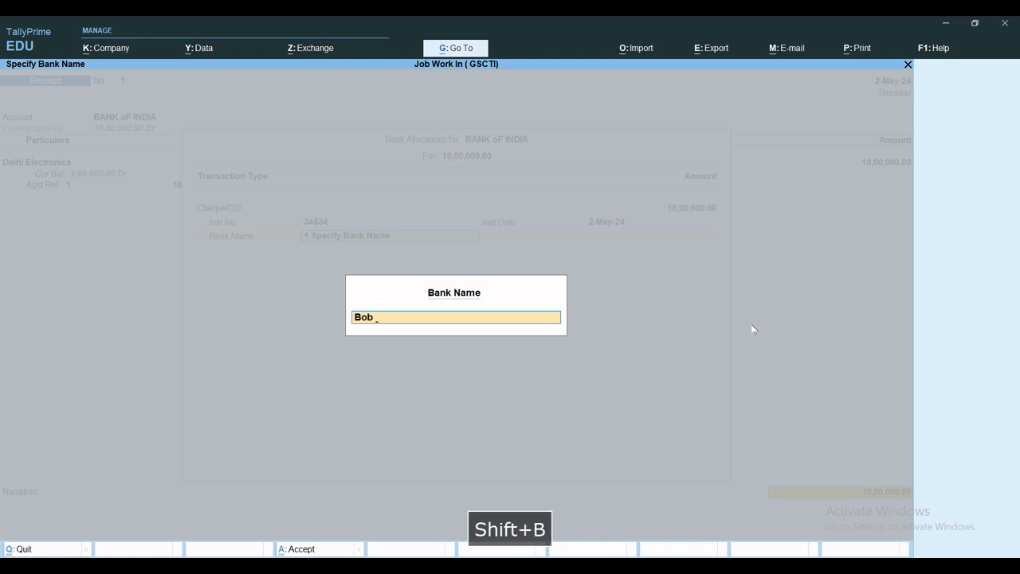
pyautogui.press('Return')
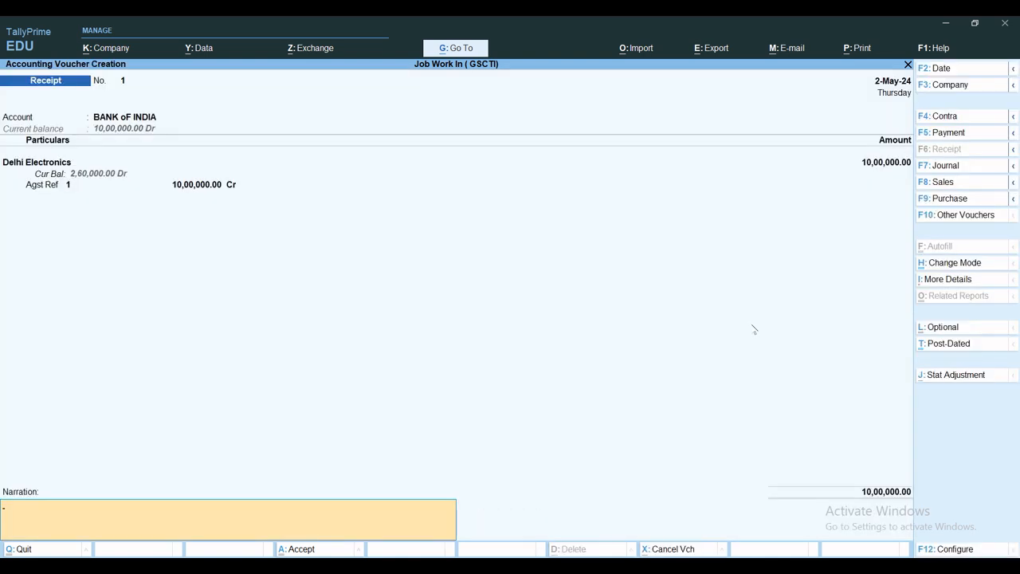
# Step: Enter the receipt narration "Being Amount received against sale invoice no XXXXX dated: XXXX"
pyautogui.write('bEING')
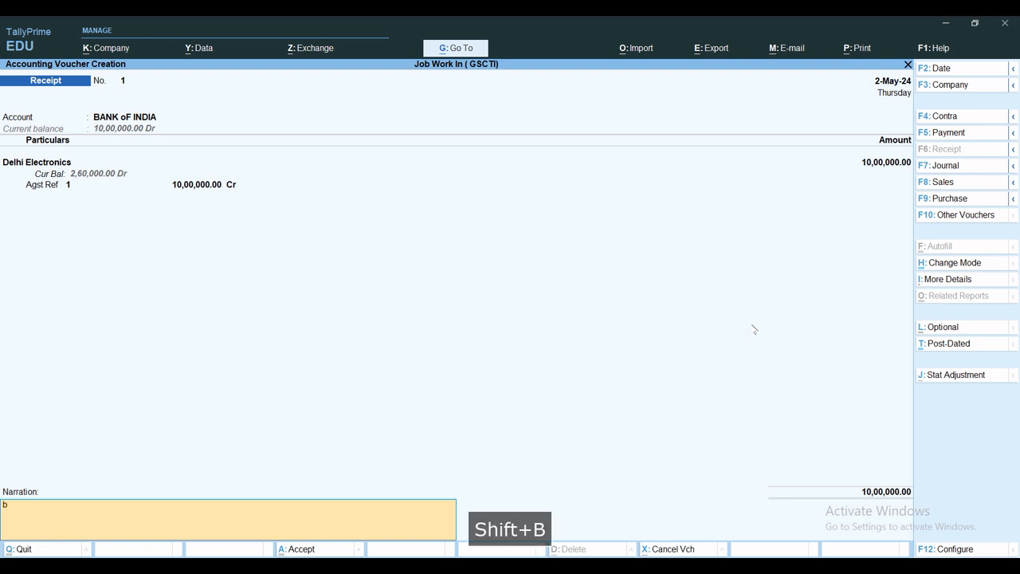
pyautogui.press('BackSpace')
pyautogui.press('BackSpace')
pyautogui.press('BackSpace')
pyautogui.press('BackSpace')
pyautogui.press('BackSpace')
pyautogui.press('BackSpace')
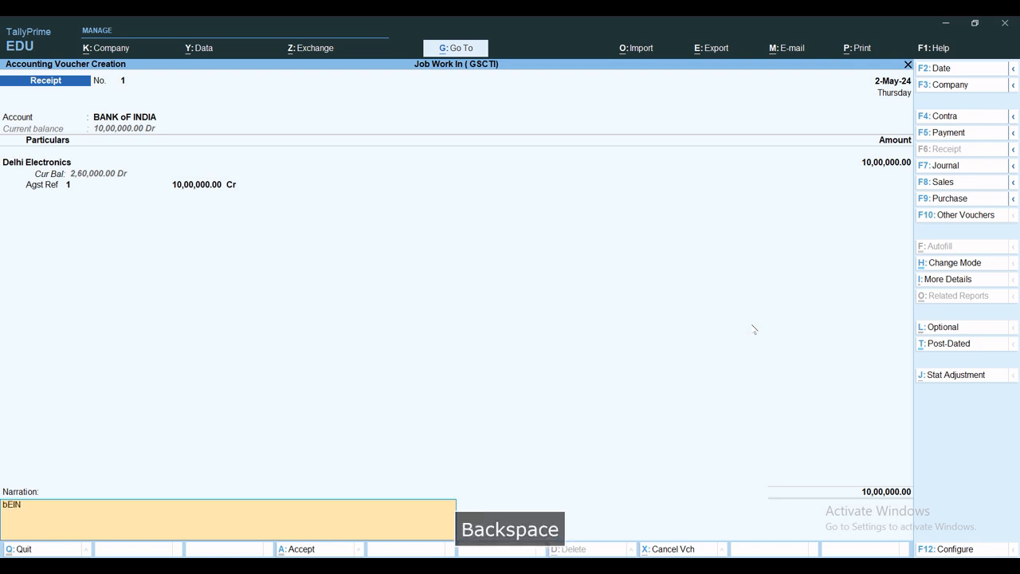
pyautogui.press('capslock')
pyautogui.write('Being Apu')
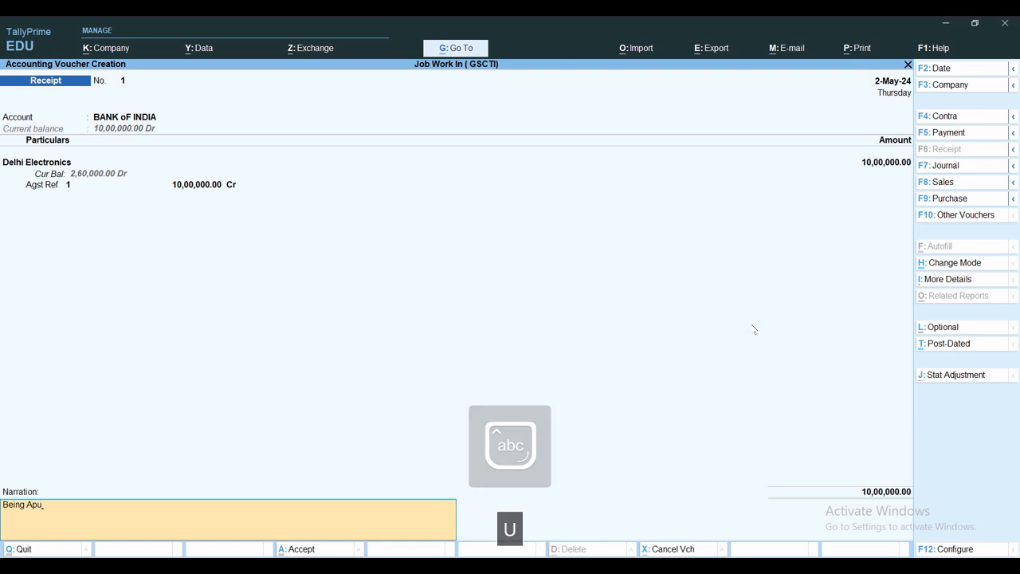
pyautogui.press('BackSpace')
pyautogui.press('BackSpace')
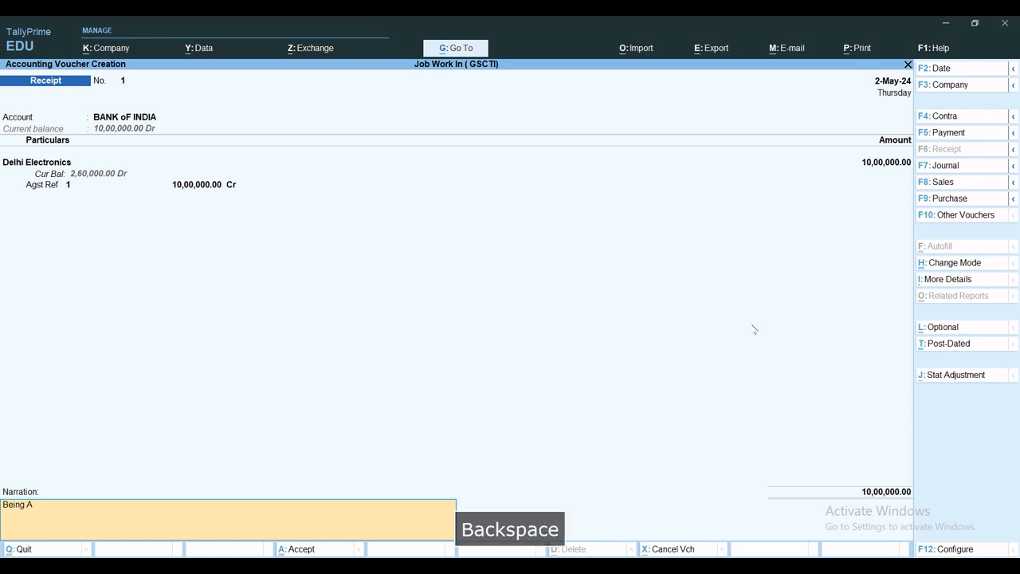
pyautogui.write('mount ')
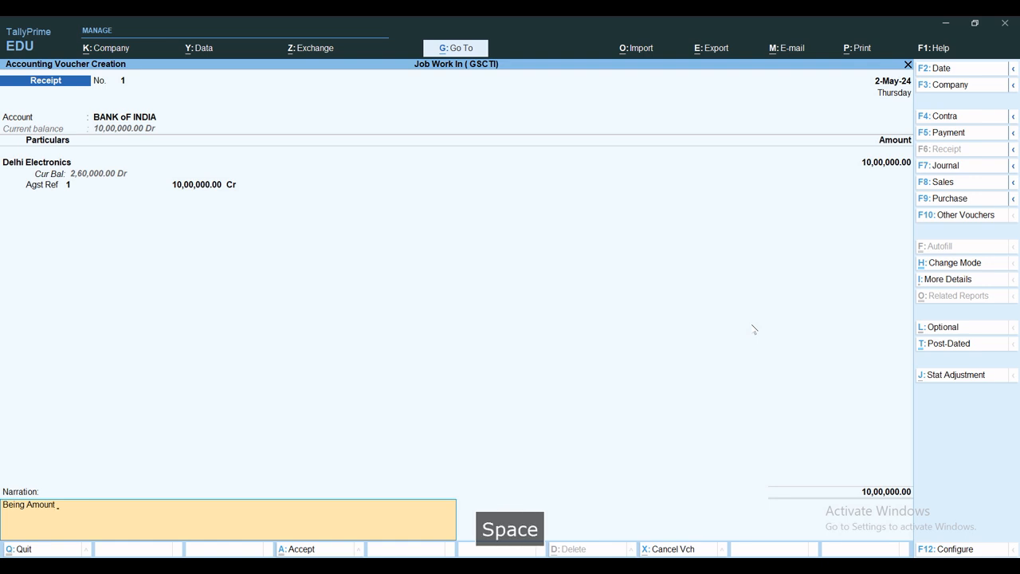
pyautogui.write('received')
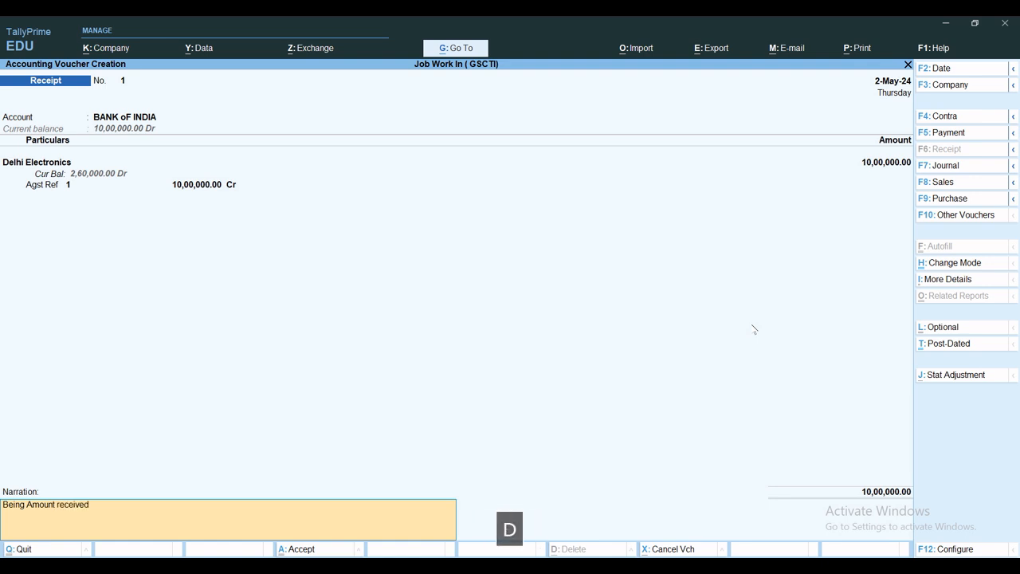
pyautogui.write(' against sale')
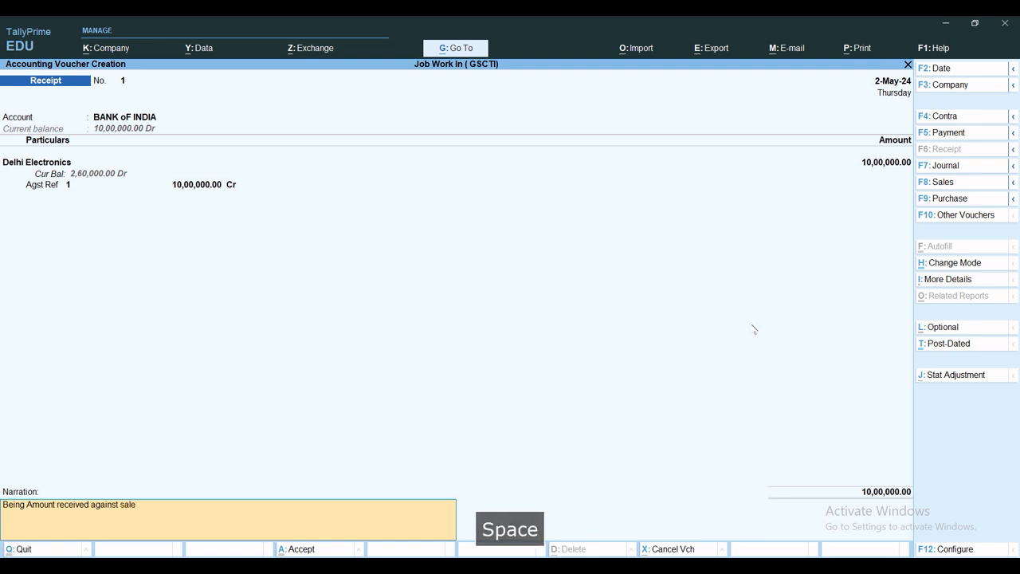
pyautogui.write(' invoice')
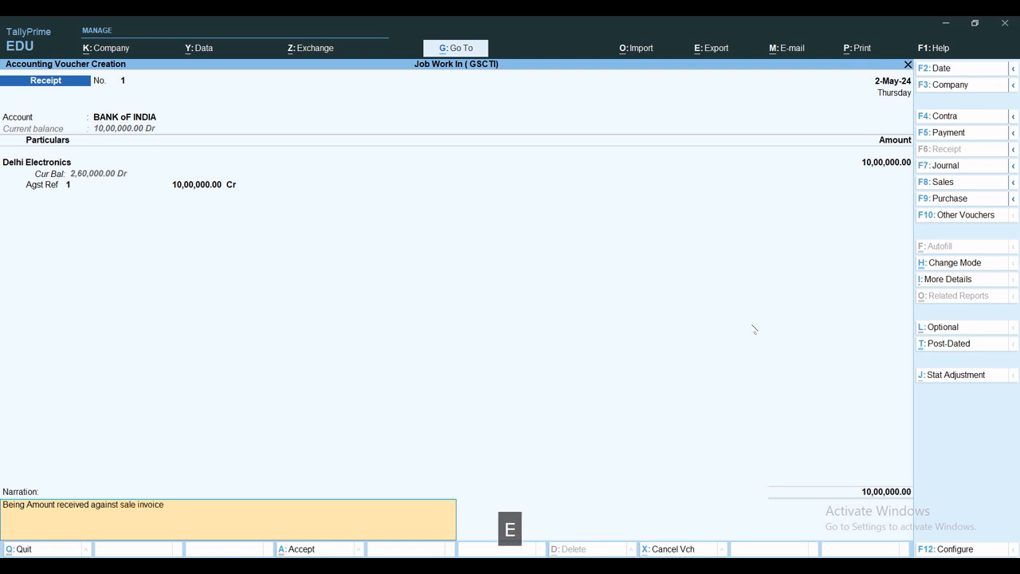
pyautogui.write(' no ')
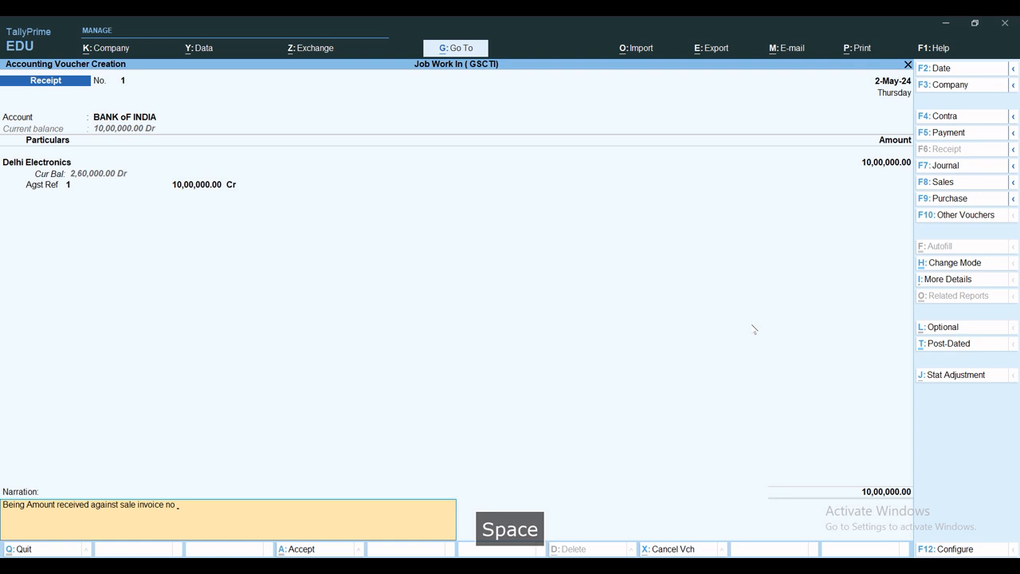
pyautogui.write('XXXXX da')
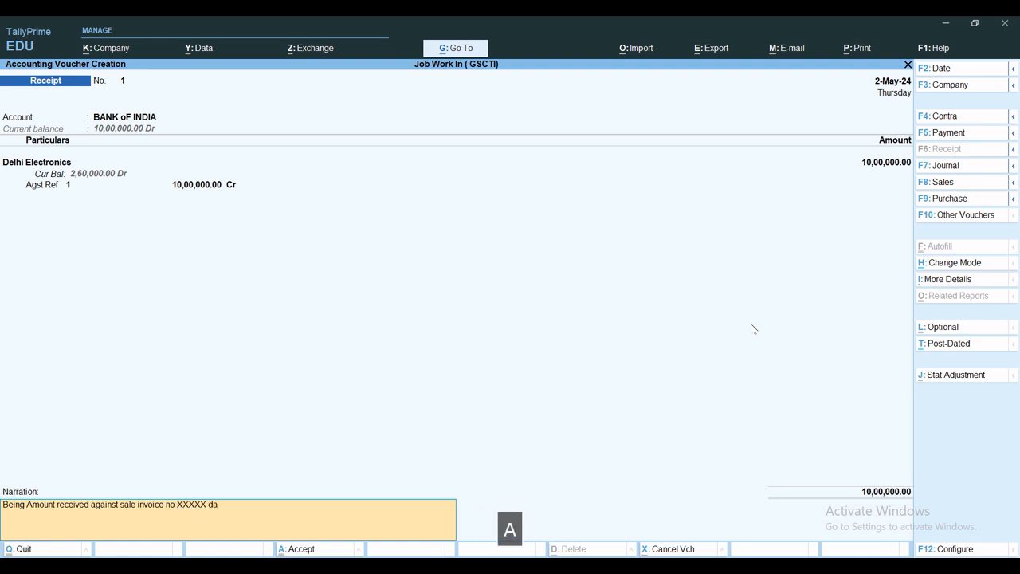
pyautogui.write('ted: XXXX')
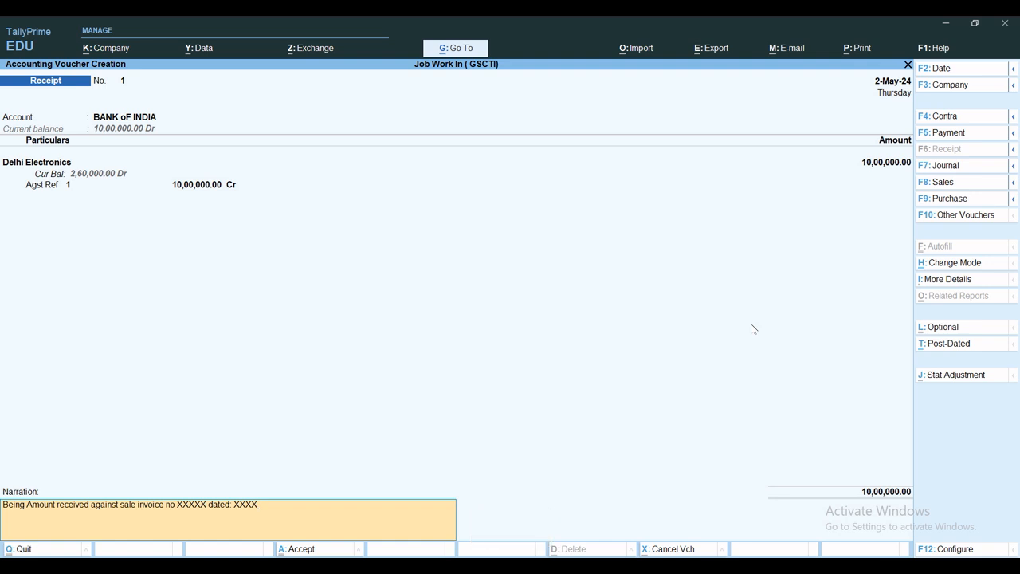
# Step: Save the completed receipt voucher and return to the Gateway of Tally
pyautogui.hotkey('ctrl', 'a')
pyautogui.press('Escape')
pyautogui.press('Escape')
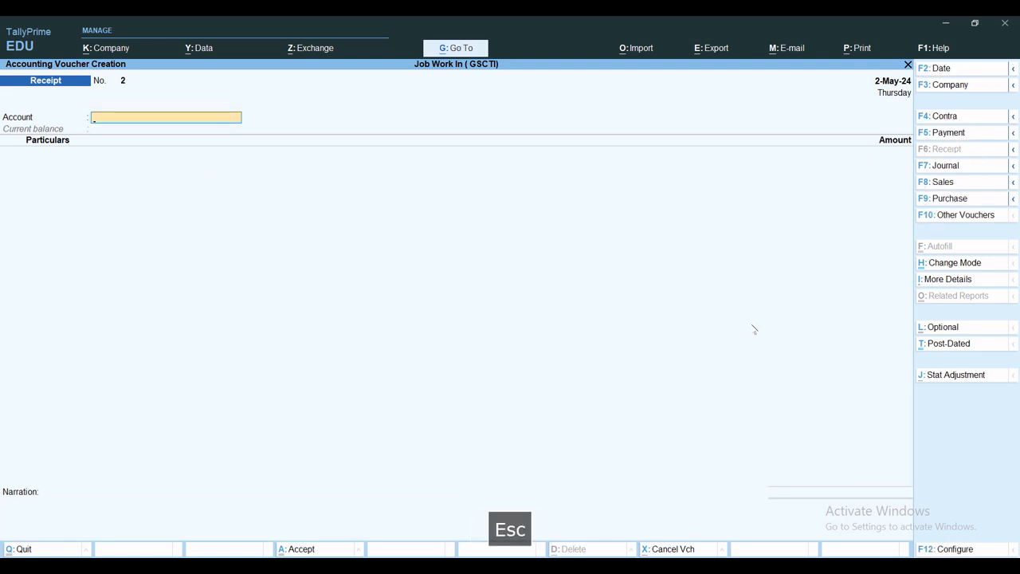
pyautogui.press('Escape')
pyautogui.press('Escape')
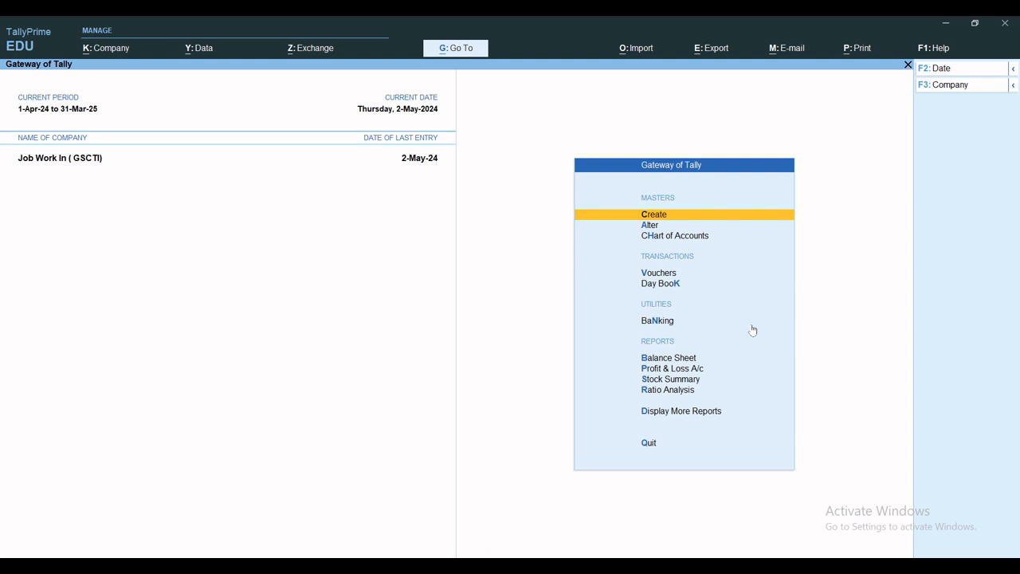
# Step: View the BANK oF INDIA ledger's monthly summary from the cash and bank books, then close the reports
pyautogui.press('d')
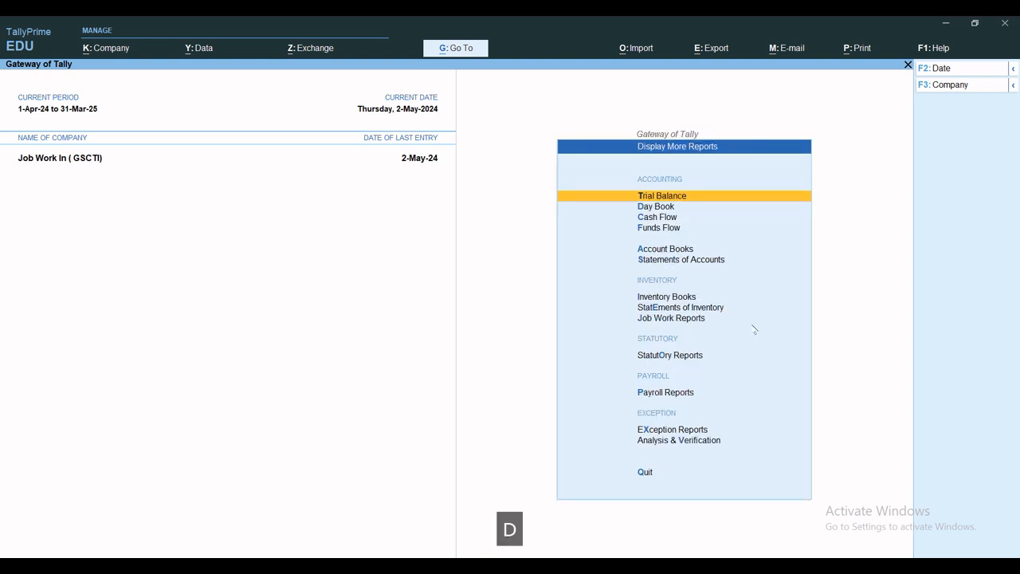
pyautogui.press('c')
pyautogui.press('Down')
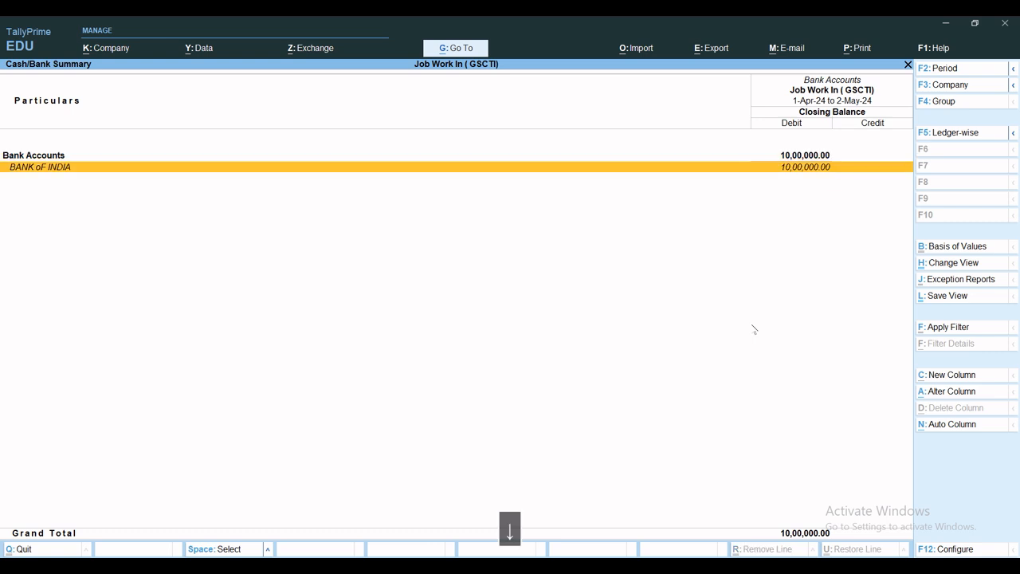
pyautogui.press('Return')
pyautogui.press('Return')
pyautogui.press('Escape')
pyautogui.press('Escape')
pyautogui.press('Escape')
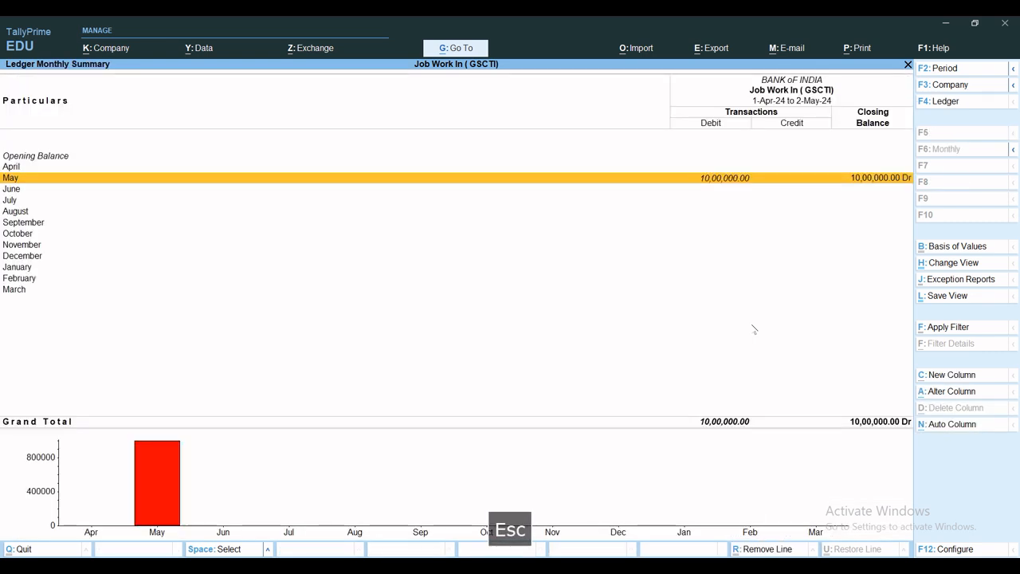
pyautogui.press('Escape')
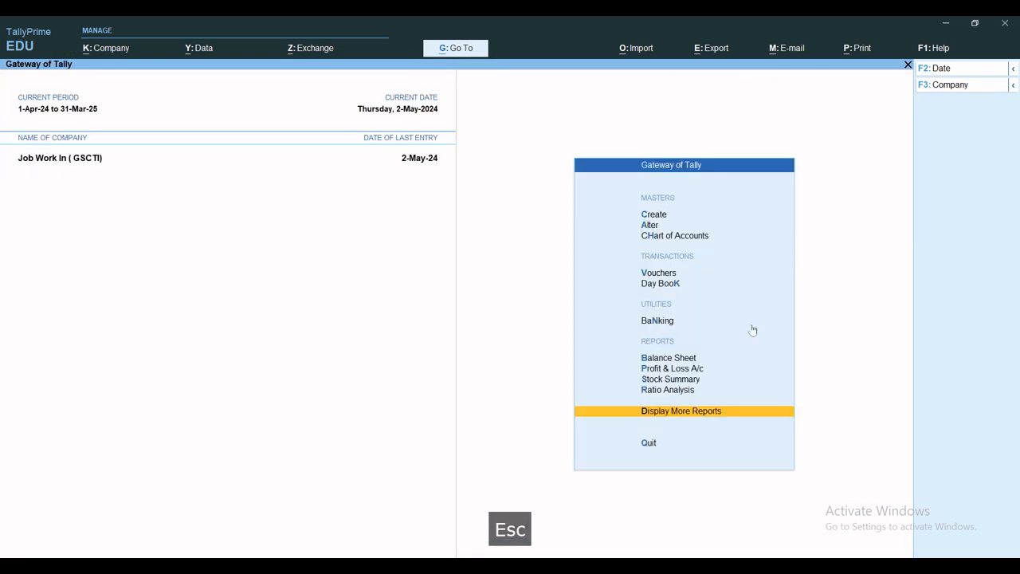
pyautogui.press('Escape')
pyautogui.press('Escape')
# Step: Review the Delhi Electronics ledger vouchers in the account books, then close the report
pyautogui.write('d')
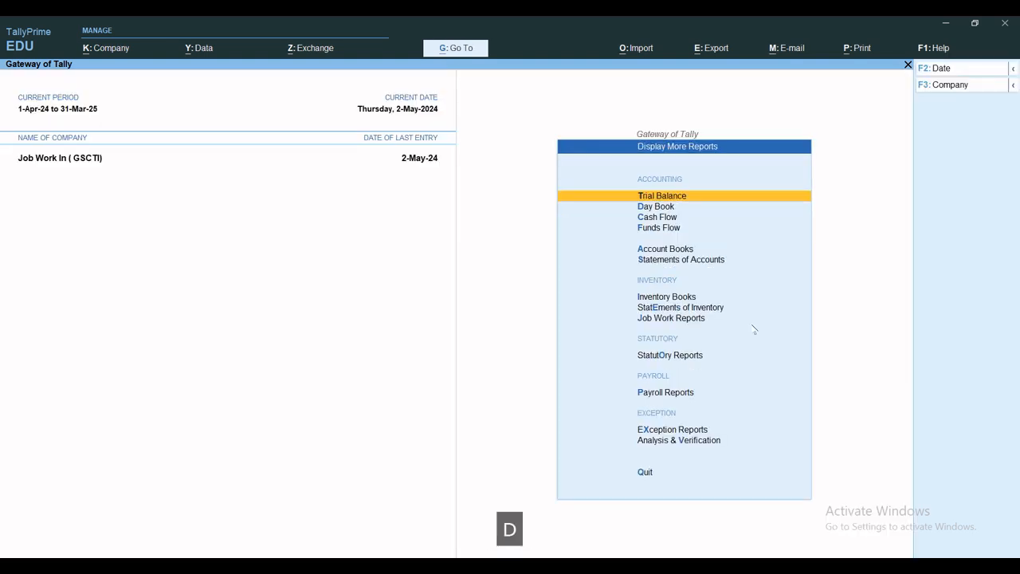
pyautogui.write('alde')
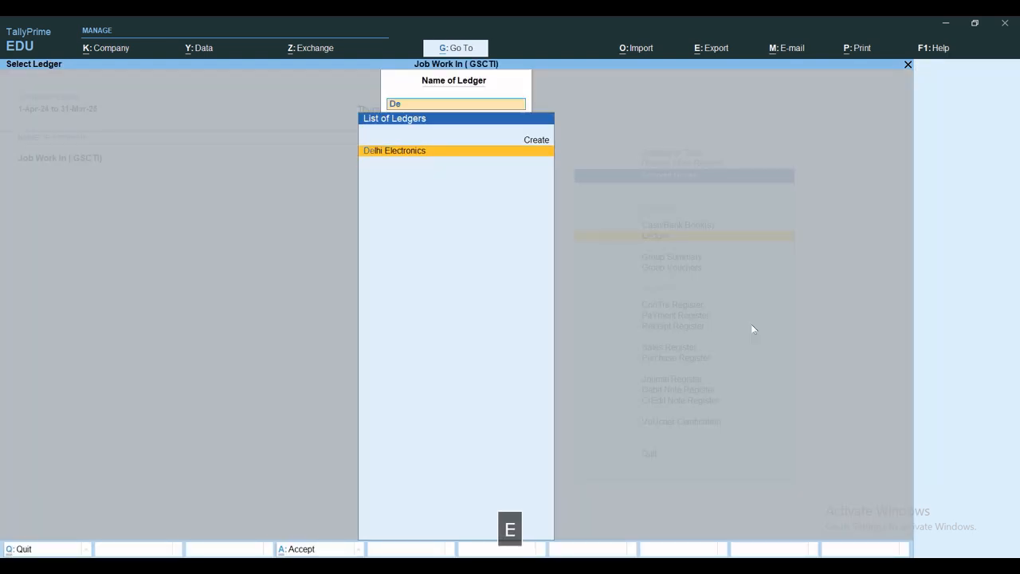
pyautogui.press('Return')
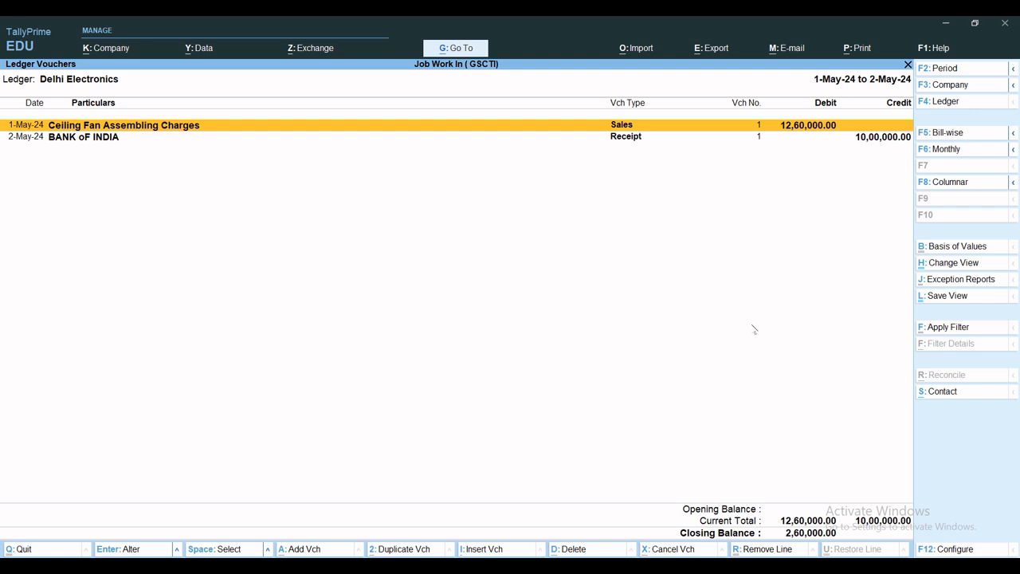
pyautogui.press('Escape')
pyautogui.press('Escape')
pyautogui.press('Escape')
pyautogui.press('Escape')
pyautogui.press('Escape')
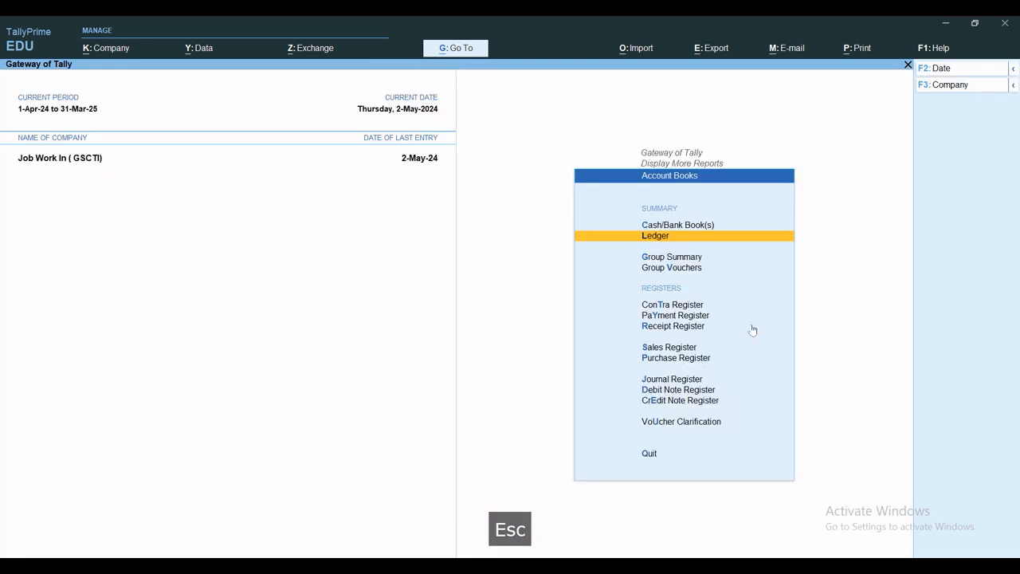
pyautogui.press('Escape')
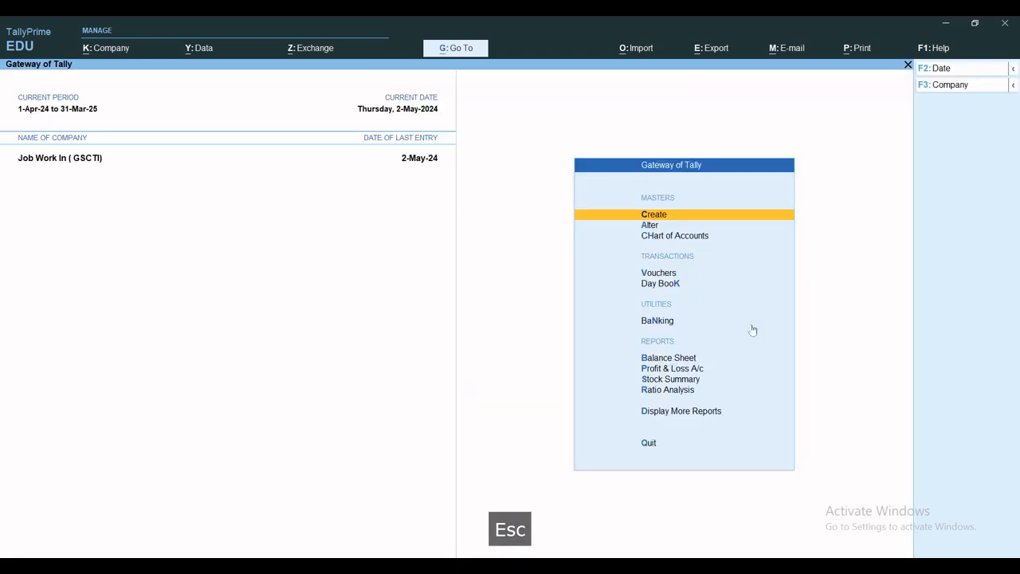
# Step: Inspect April's job work in order from the Job Work In Orders Book and close it without changes
pyautogui.press('d')
pyautogui.press('j')
pyautogui.press('n')
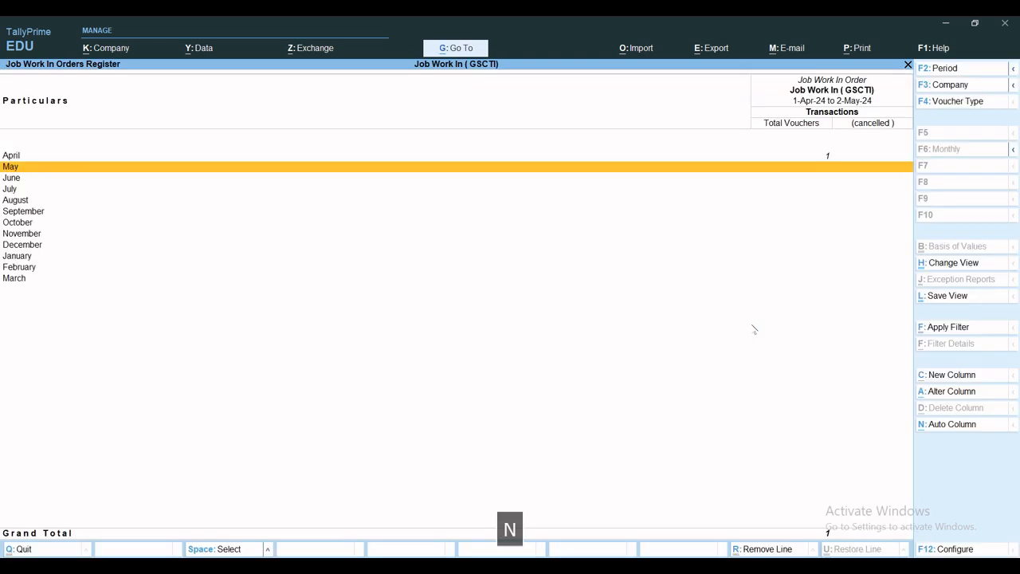
pyautogui.press('Up')
pyautogui.press('Return')
pyautogui.press('Return')
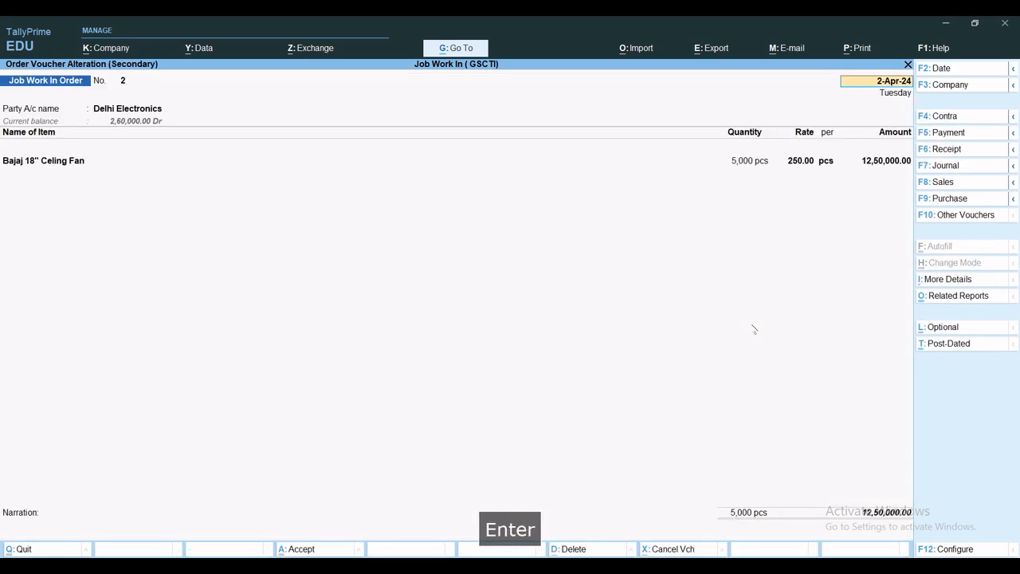
pyautogui.press('Escape')
pyautogui.press('Escape')
pyautogui.press('Escape')
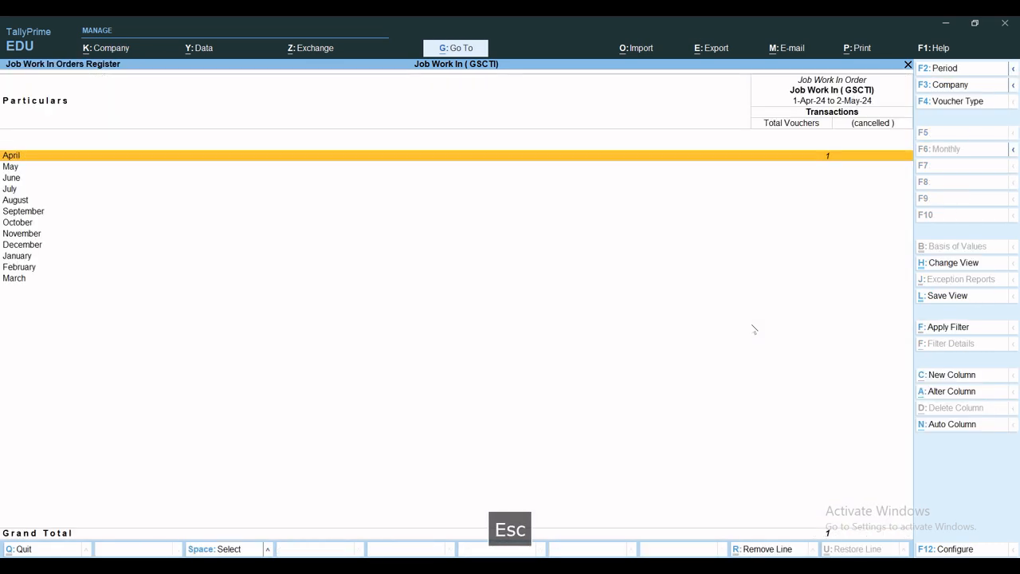
pyautogui.press('Escape')
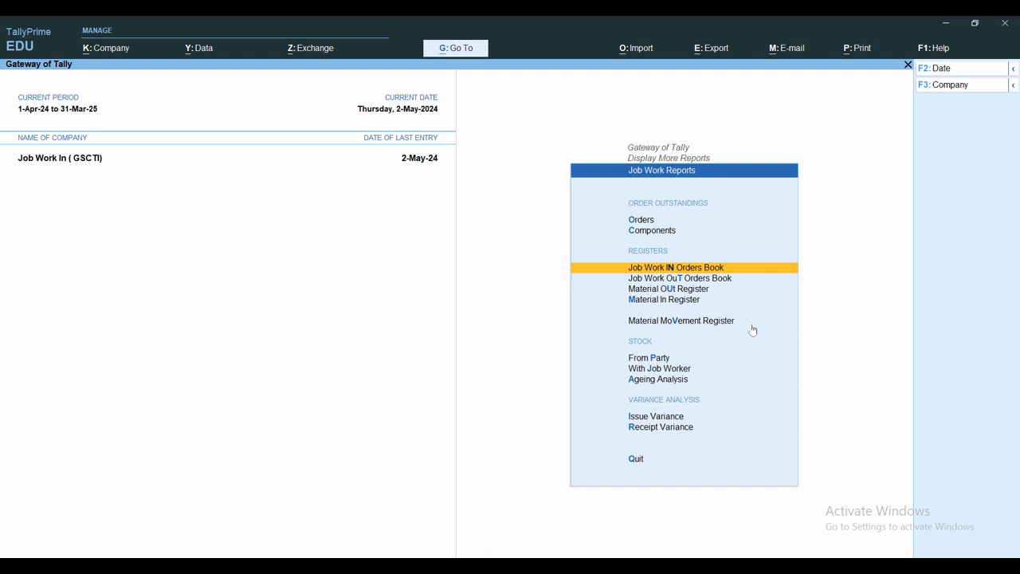
pyautogui.press('Escape')
pyautogui.press('Escape')
pyautogui.press('Escape')
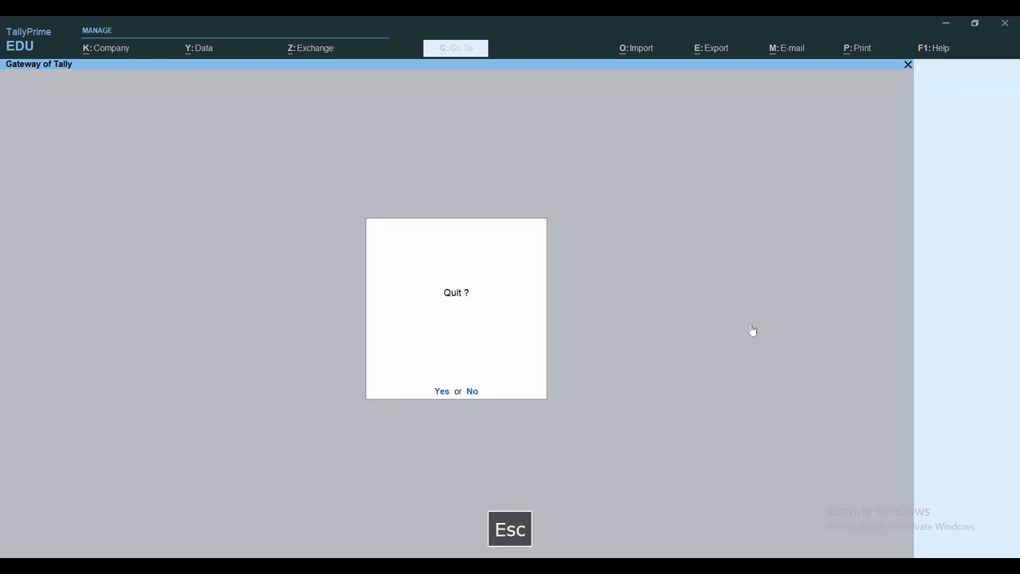
pyautogui.press('Escape')
# Step: Review April's vouchers in the Material In Register, then return to the Gateway of Tally
pyautogui.press('d')
pyautogui.press('j')
pyautogui.press('m')
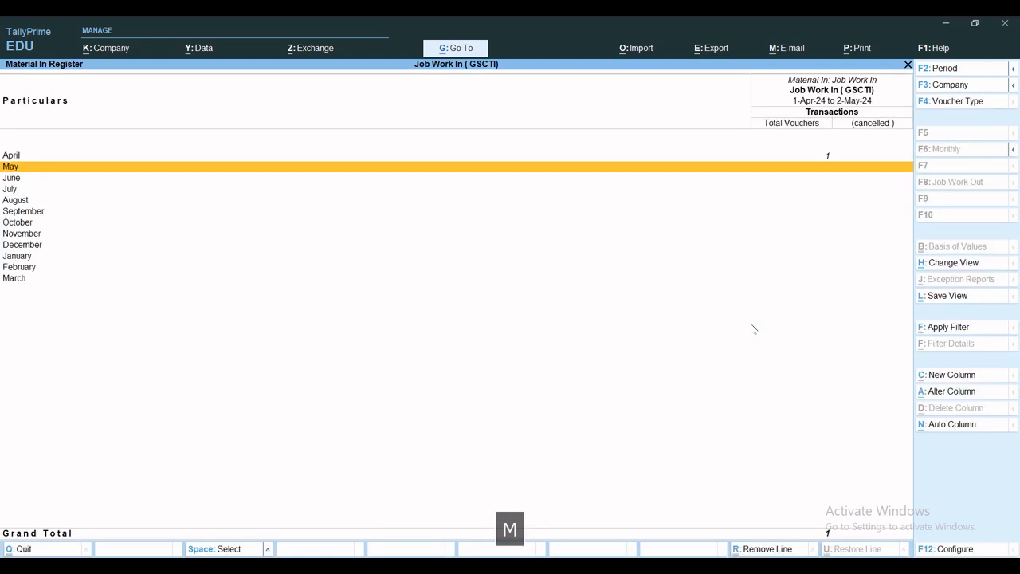
pyautogui.press('Up')
pyautogui.press('Return')
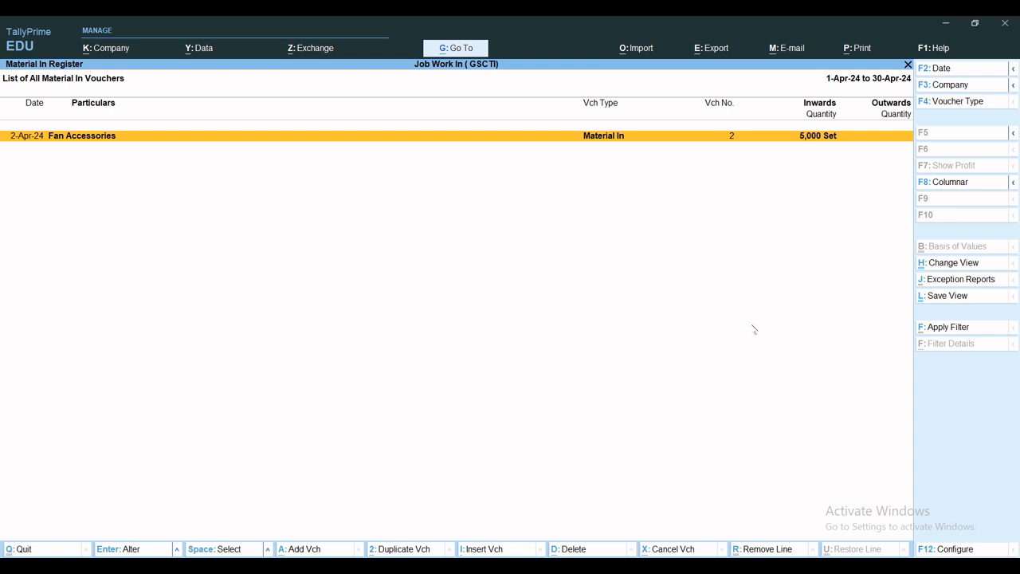
pyautogui.press('Escape')
pyautogui.press('Escape')
pyautogui.press('Escape')
pyautogui.press('Escape')
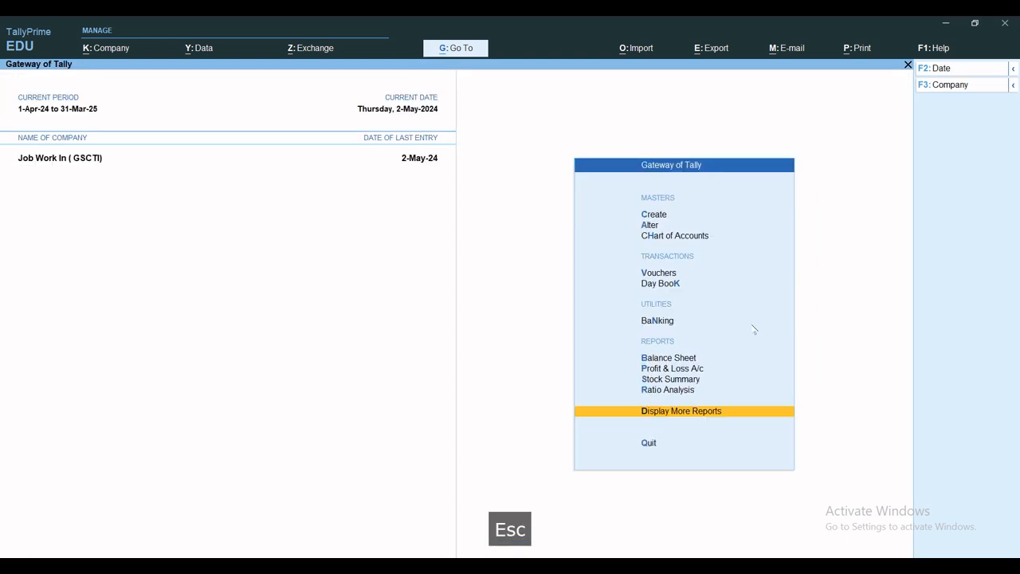
pyautogui.press('Escape')
pyautogui.press('Escape')
# Step: Review May's vouchers in the Material Out Register, then close the job work reports
pyautogui.press('d')
pyautogui.press('j')
pyautogui.press('u')
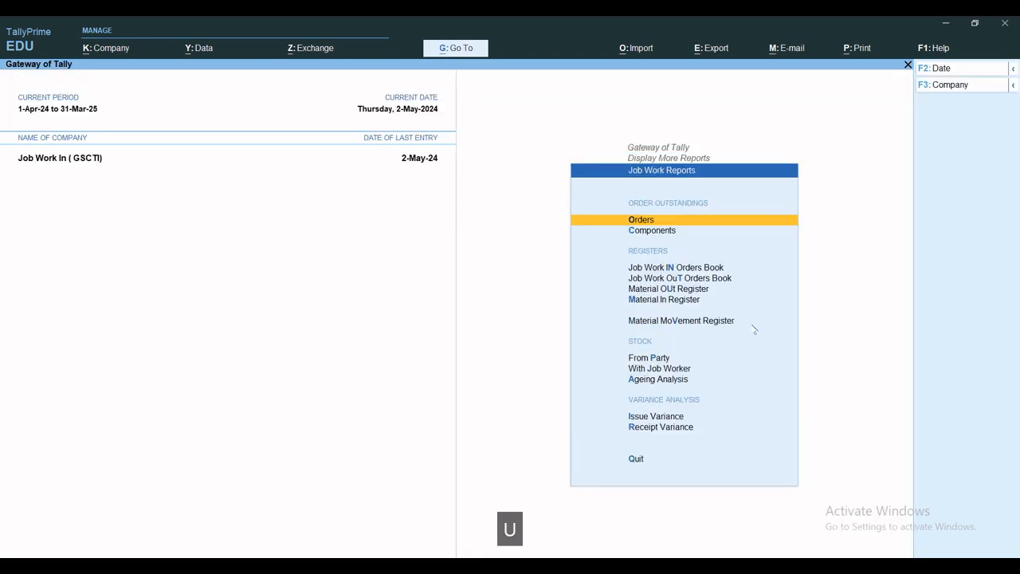
pyautogui.press('Return')
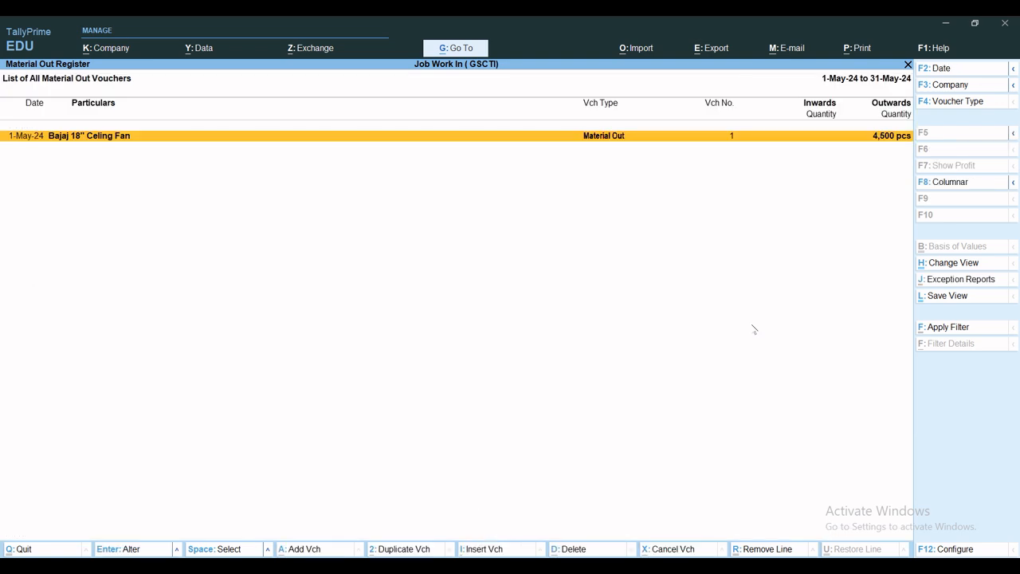
pyautogui.press('Escape')
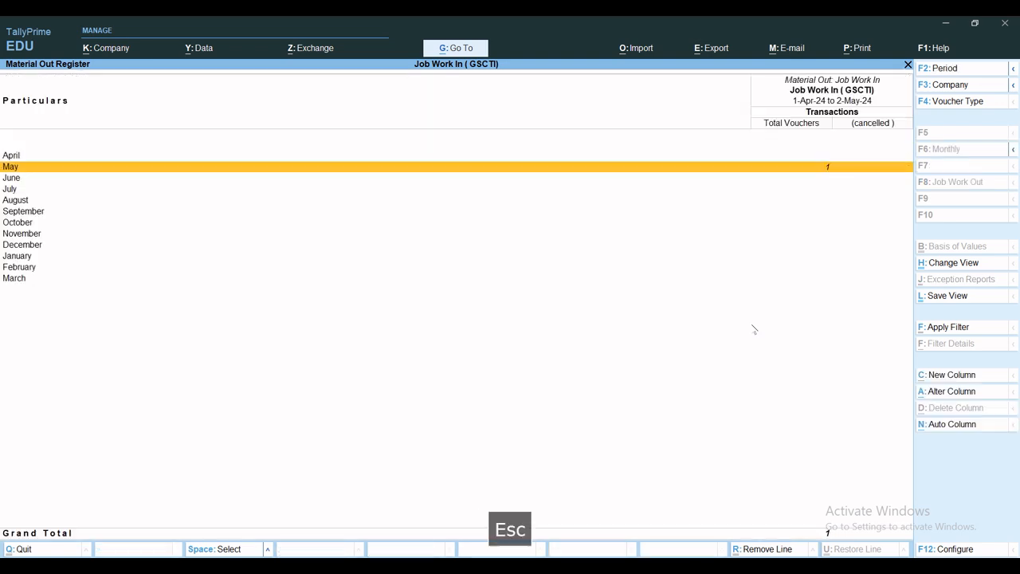
pyautogui.press('Escape')
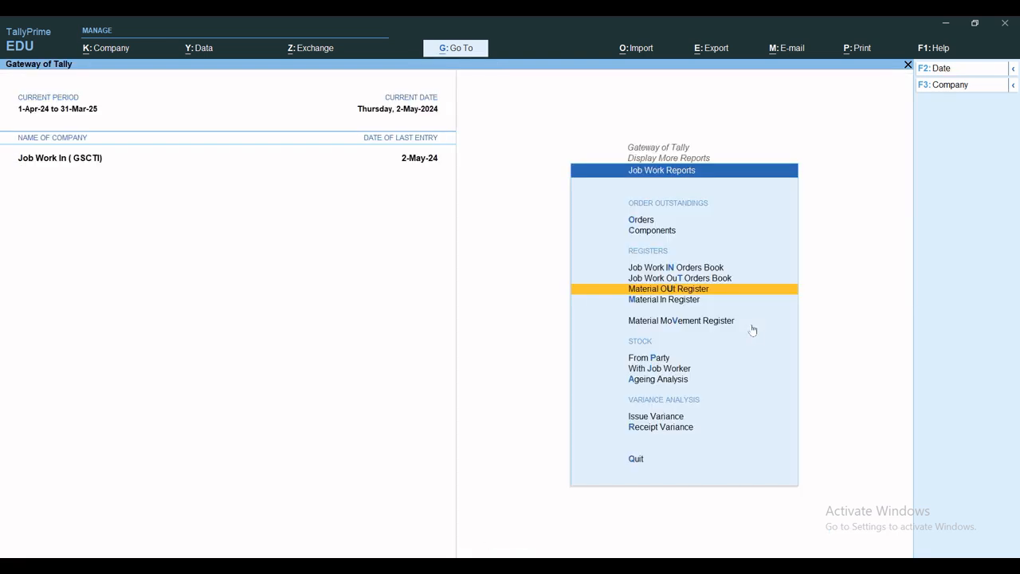
pyautogui.press('Escape')
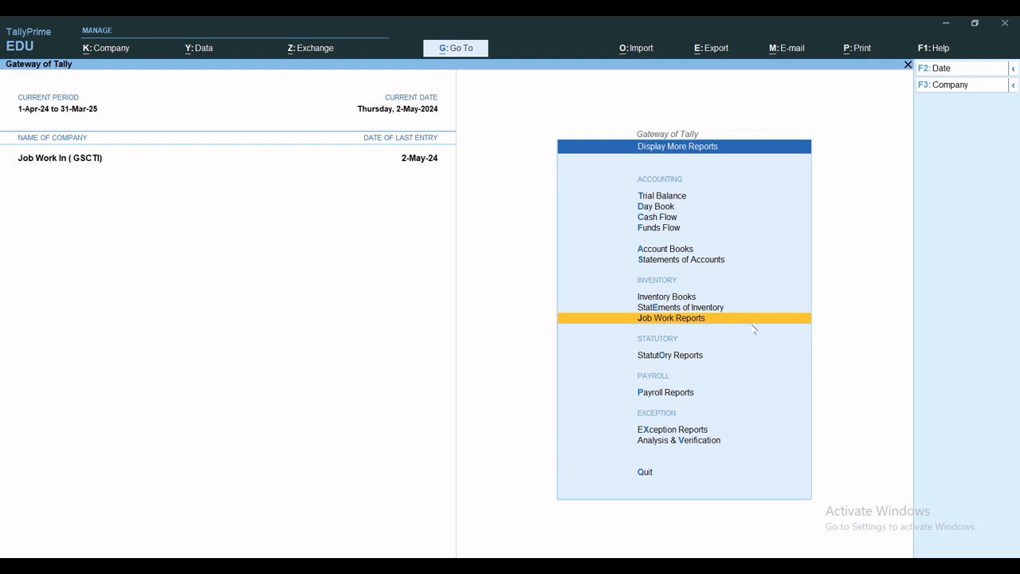
pyautogui.press('e')
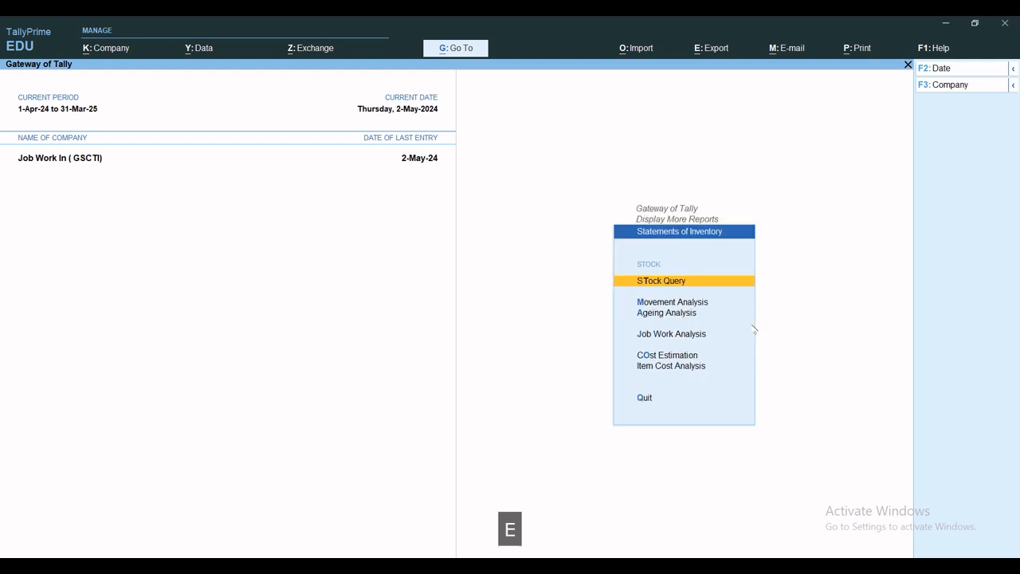
pyautogui.press('Escape')
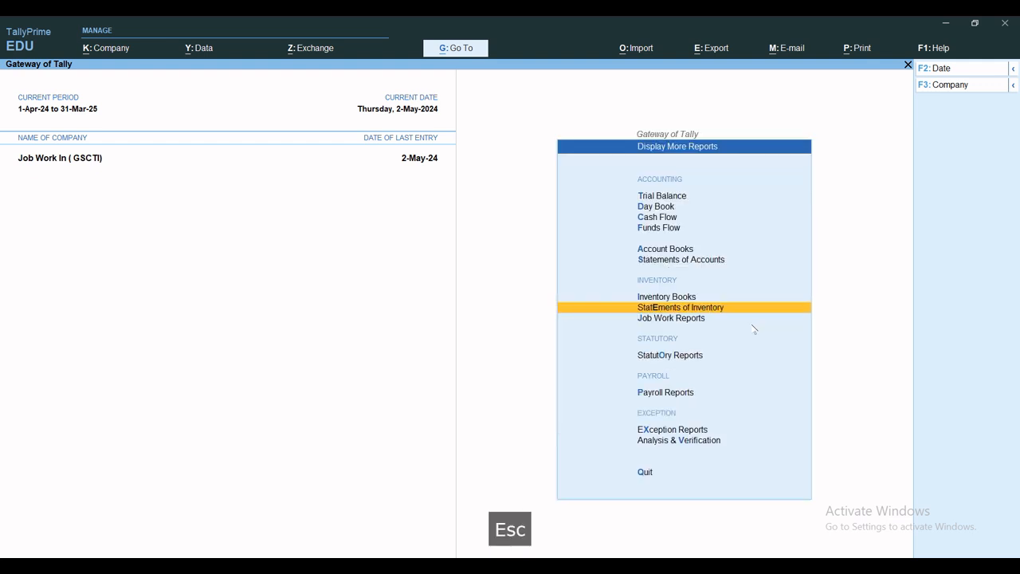
pyautogui.press('s')
pyautogui.press('Escape')
pyautogui.press('Escape')
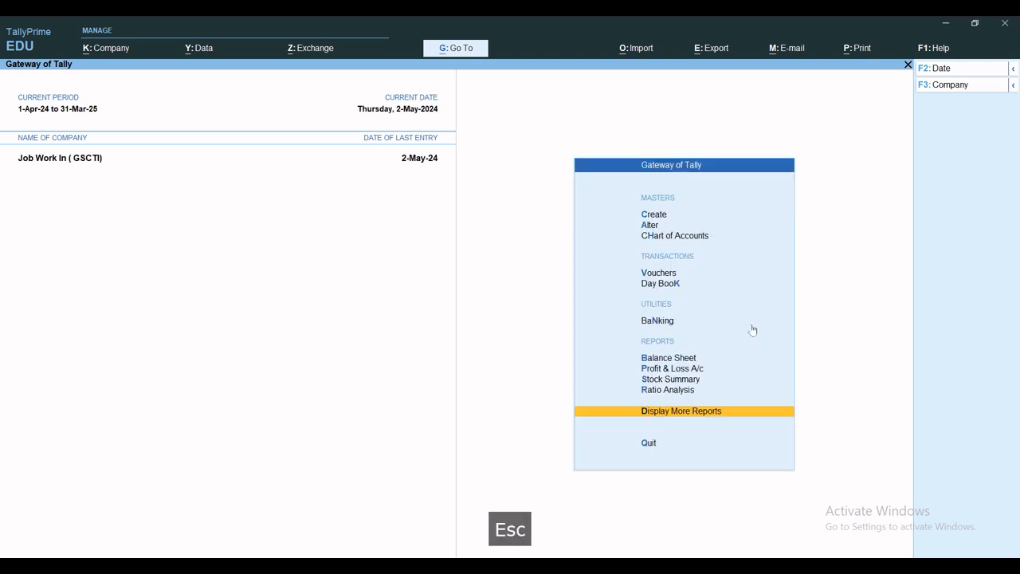
pyautogui.press('Escape')
pyautogui.press('Escape')
# Step: Inspect April's MFG Journal voucher for the ceiling fan through the Statistics report, then return to the Gateway of Tally
pyautogui.press('d')
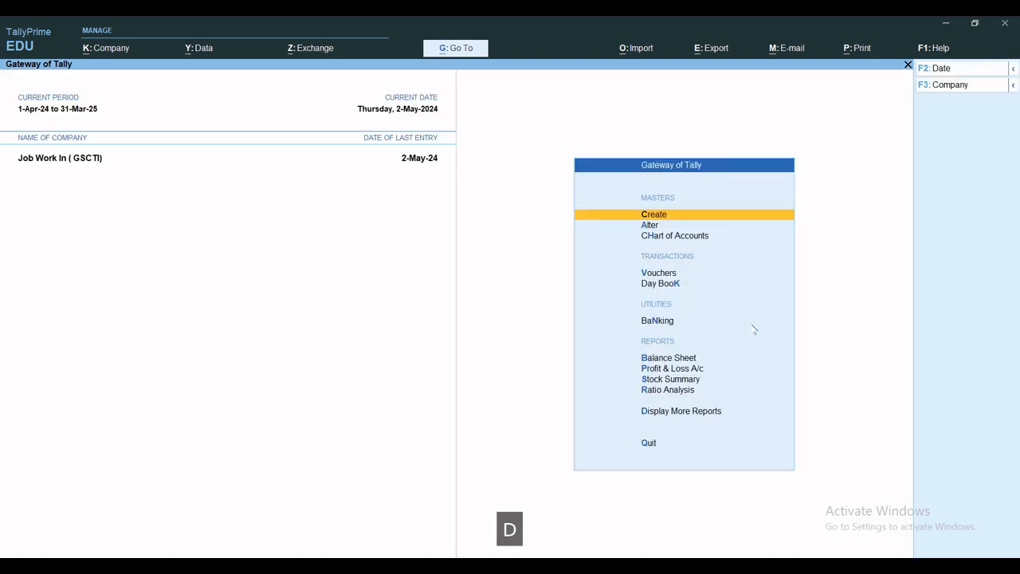
pyautogui.press('s')
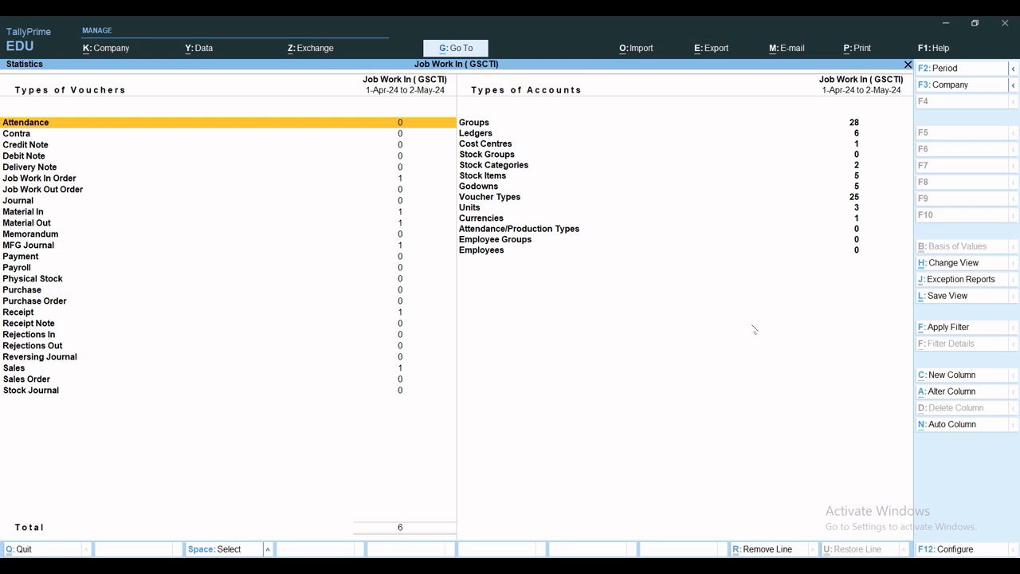
pyautogui.press('m')
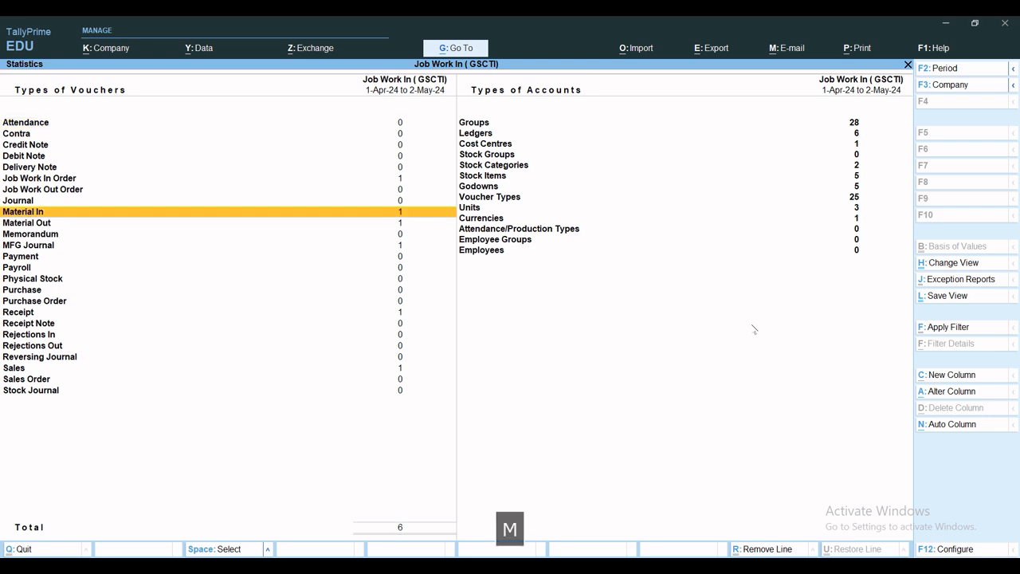
pyautogui.press('m')
pyautogui.press('m')
pyautogui.press('m')
pyautogui.press('Return')
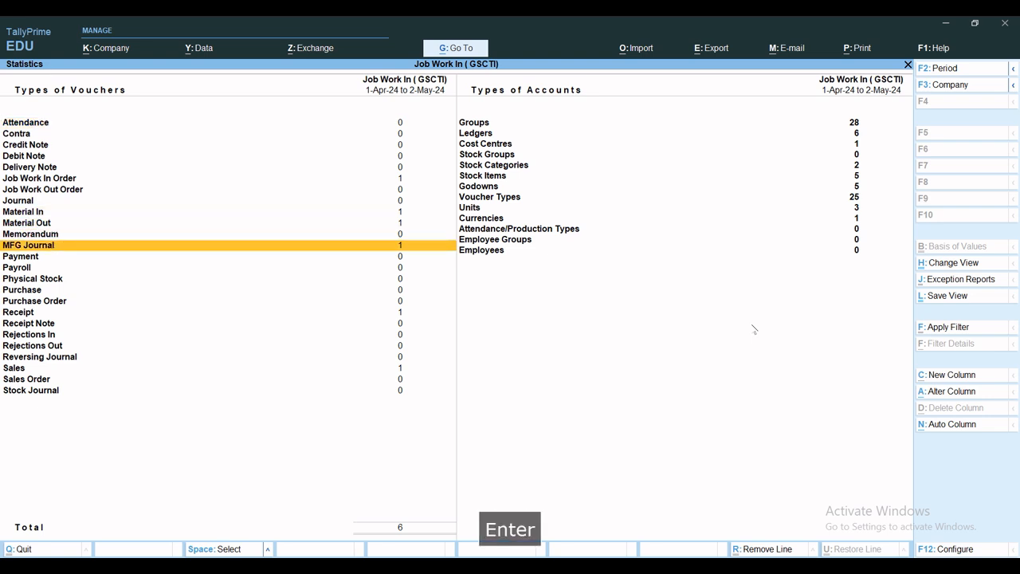
pyautogui.press('Return')
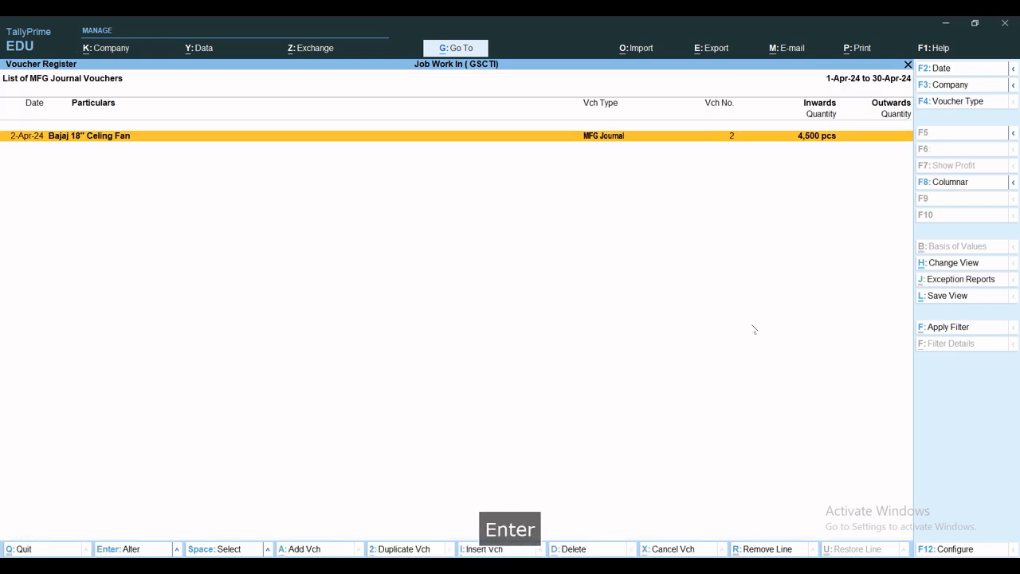
pyautogui.press('Return')
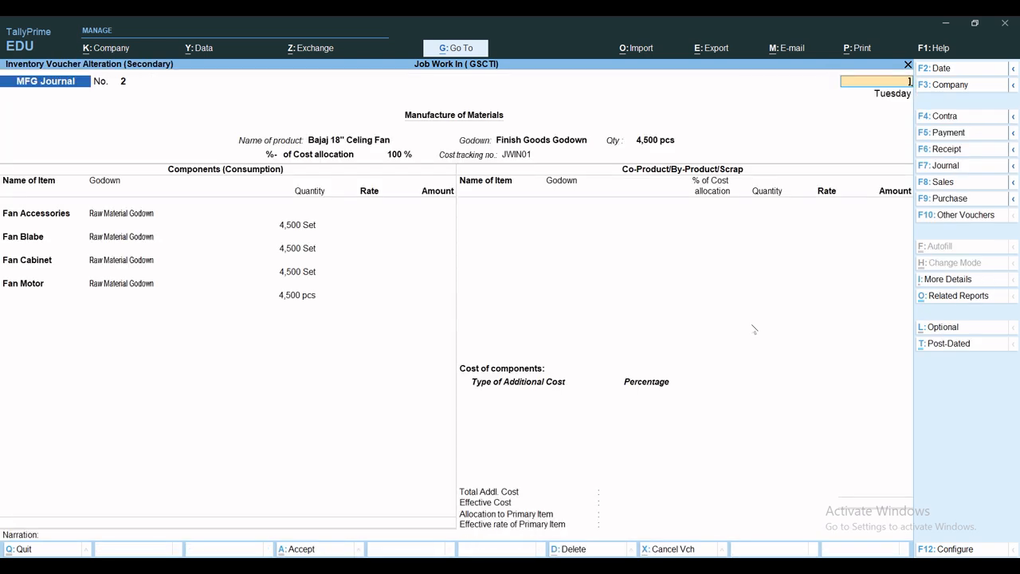
pyautogui.press('Escape')
pyautogui.press('Escape')
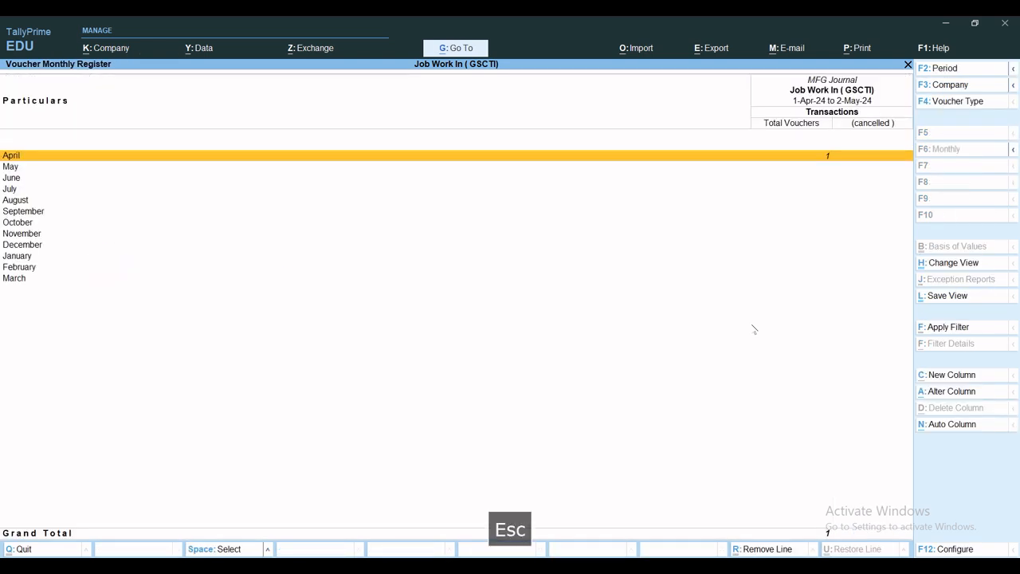
pyautogui.press('Escape')
pyautogui.press('Escape')
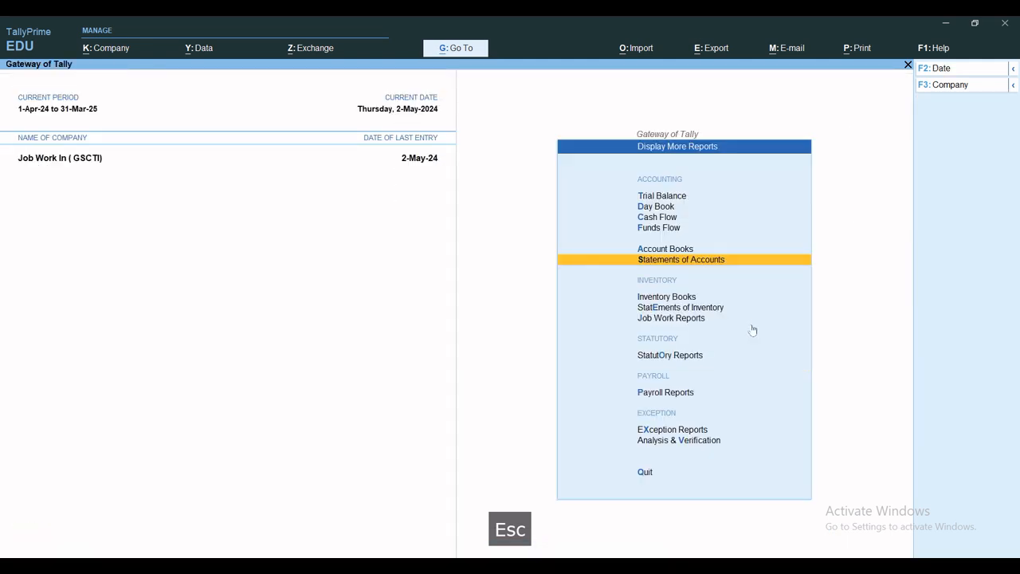
pyautogui.press('Escape')
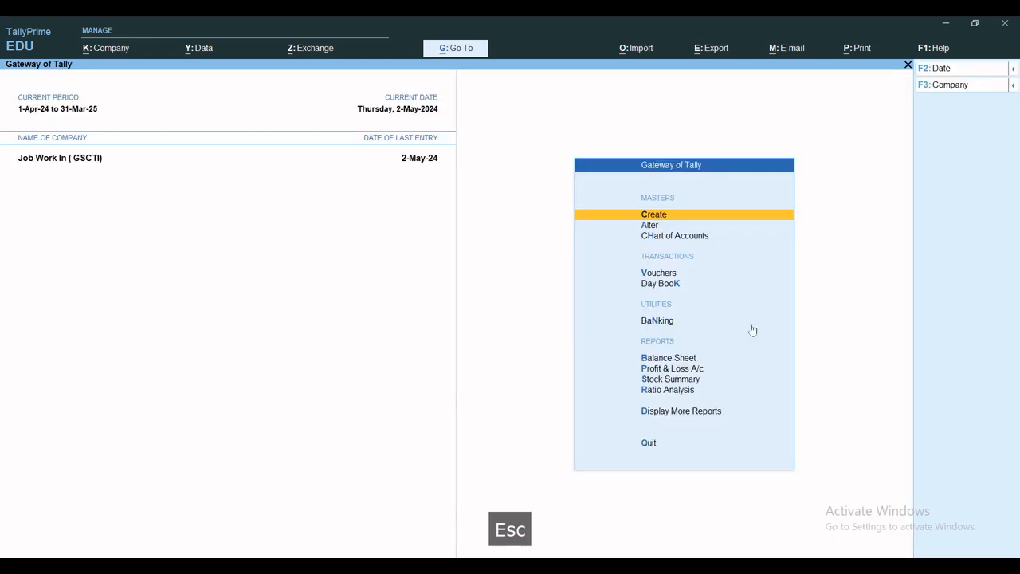